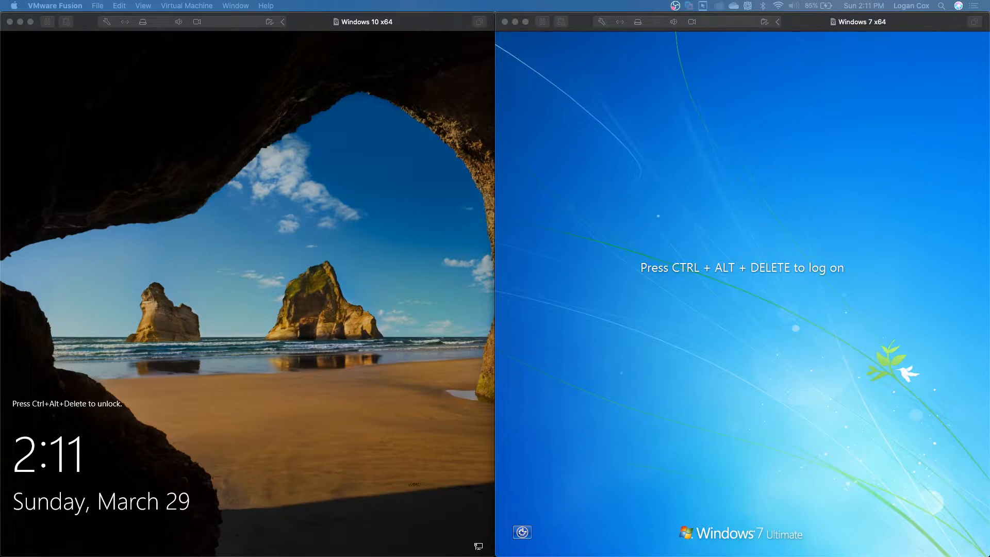
Step: Bring the Windows 10 virtual machine to the front in VMware Fusion
click(144, 266)
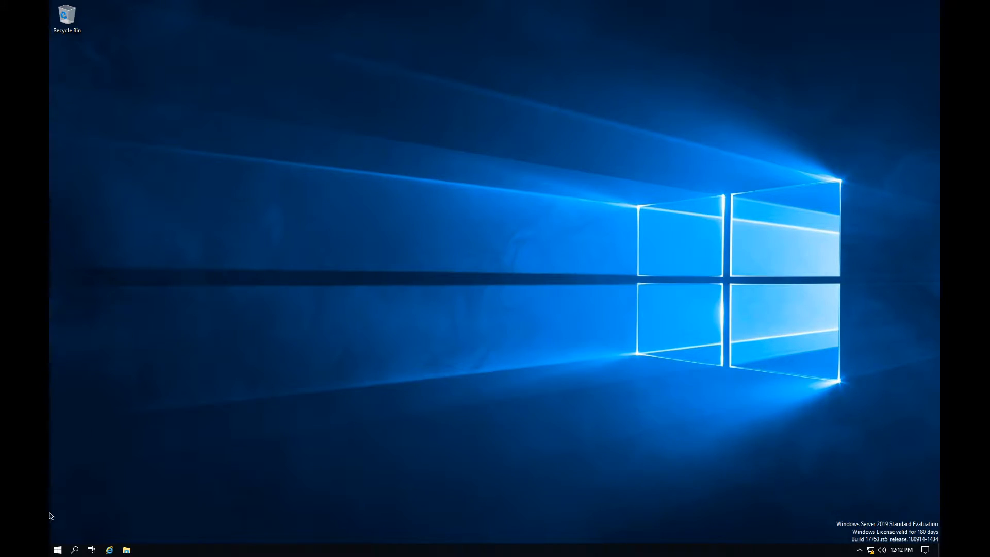
Step: Launch Server Manager maximised, dismiss the Windows Admin Center notice, and start Add Roles and Features
click(60, 550)
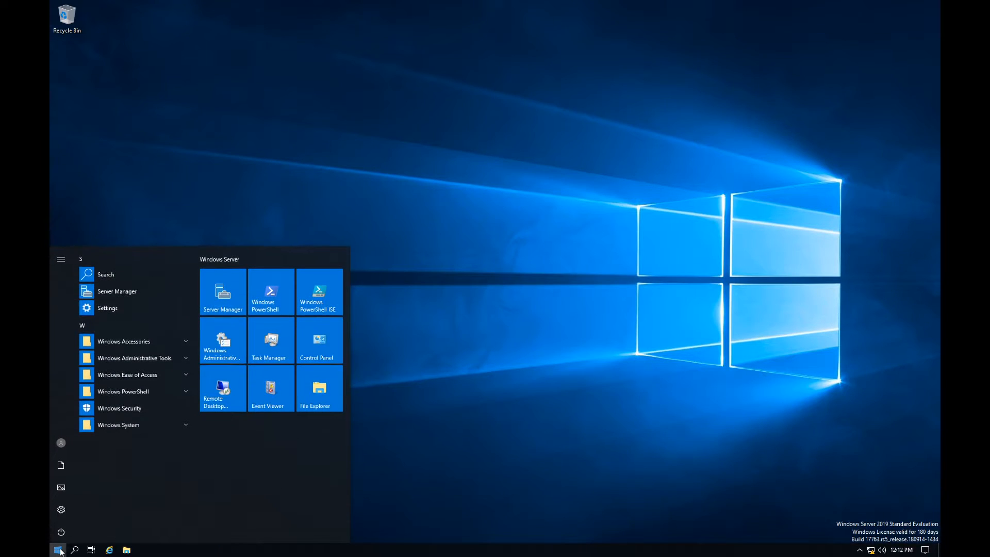
click(222, 292)
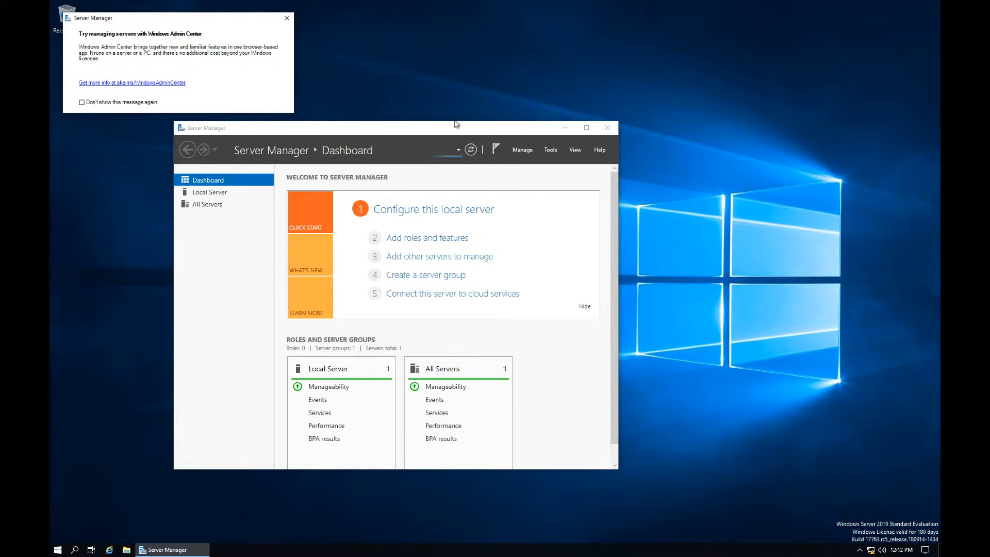
click(586, 128)
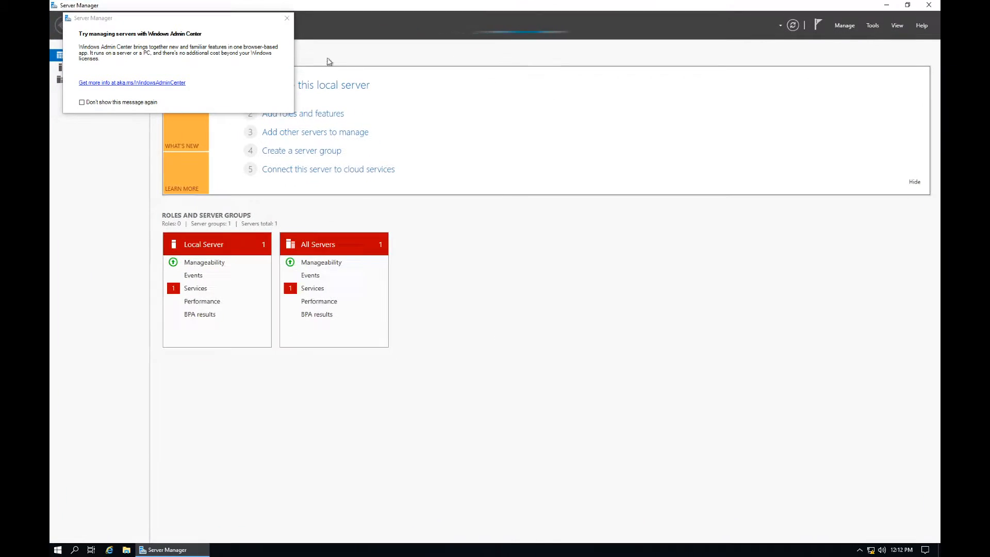
click(292, 19)
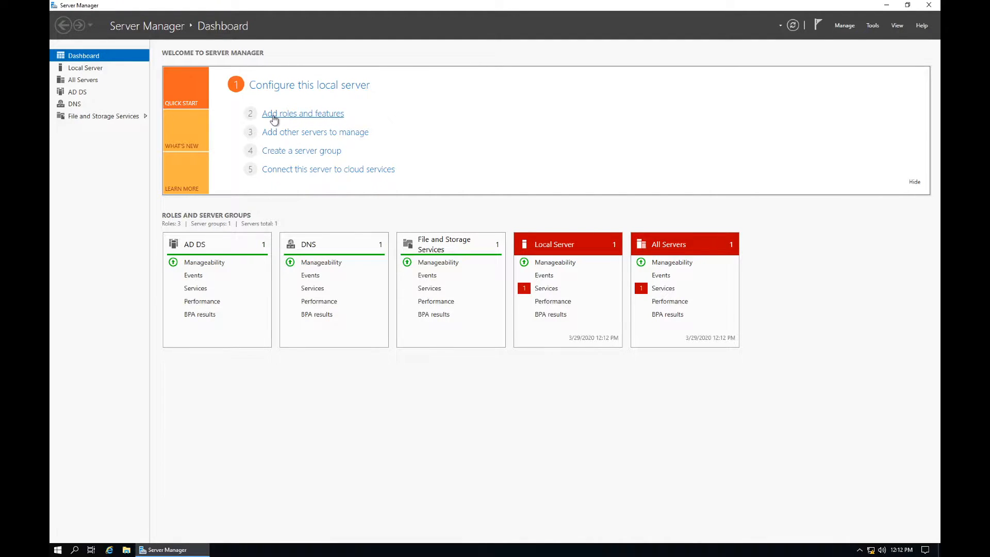
click(274, 118)
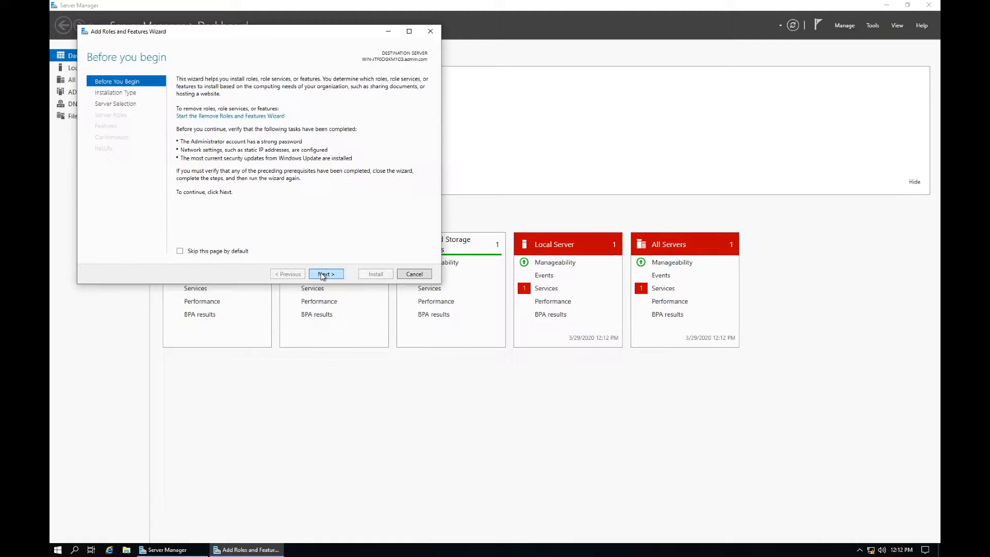
click(323, 274)
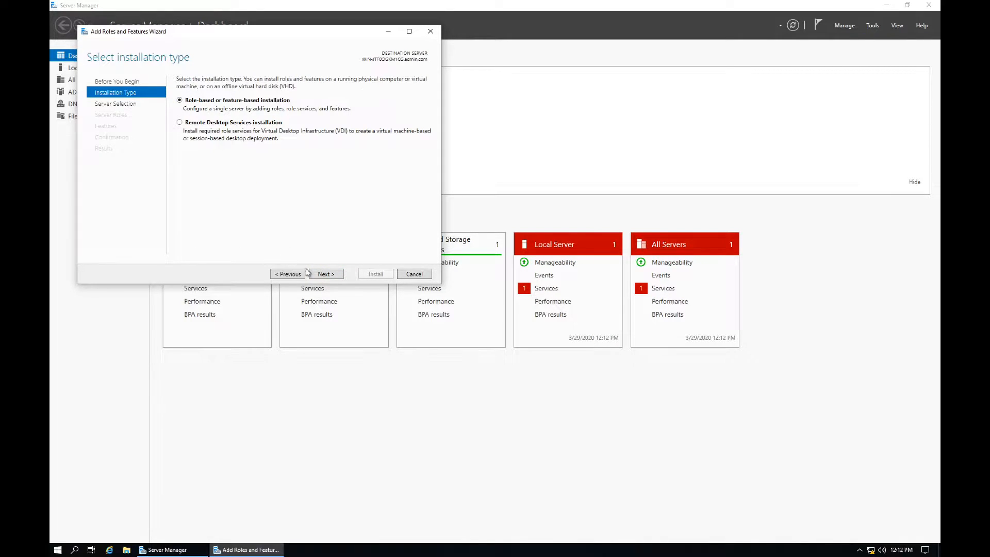
click(325, 274)
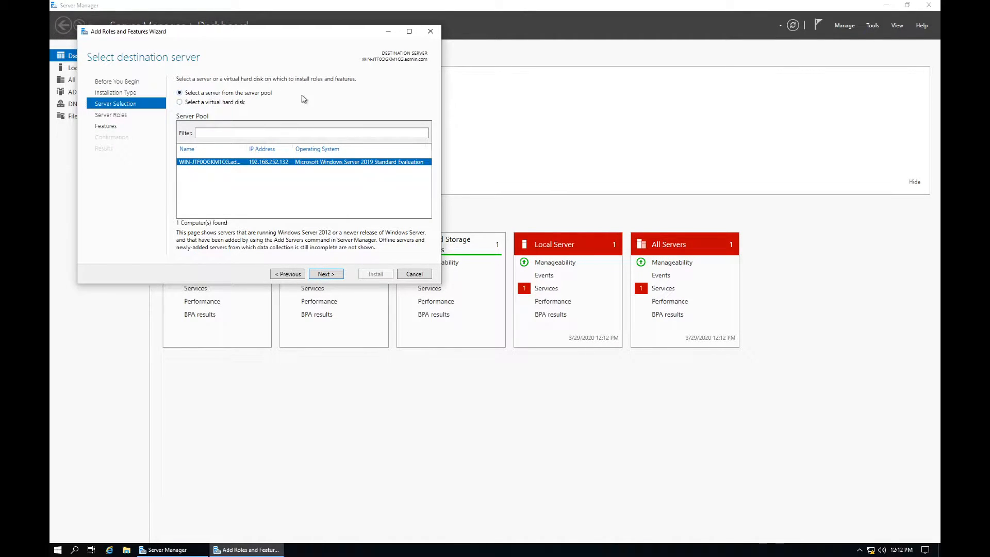
click(323, 275)
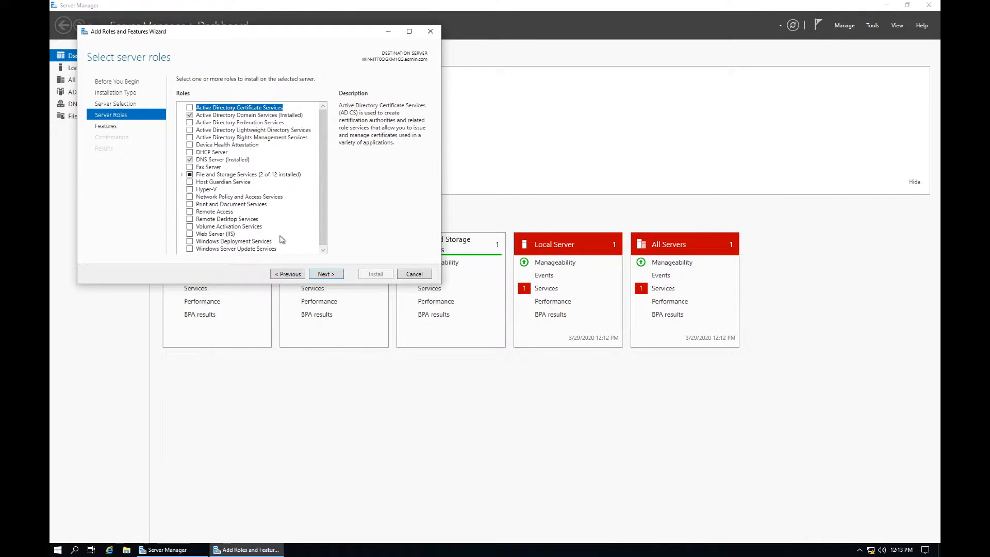
click(330, 274)
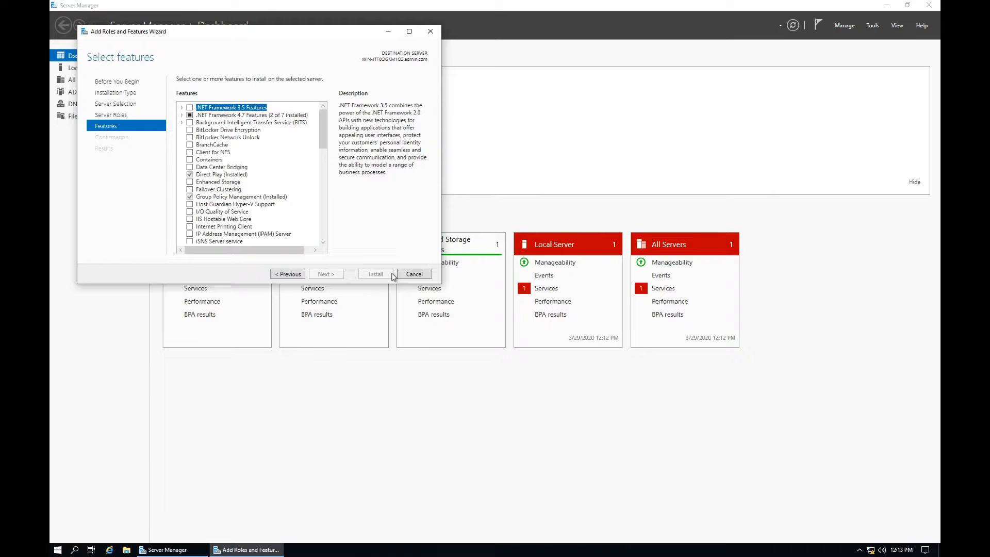
click(431, 32)
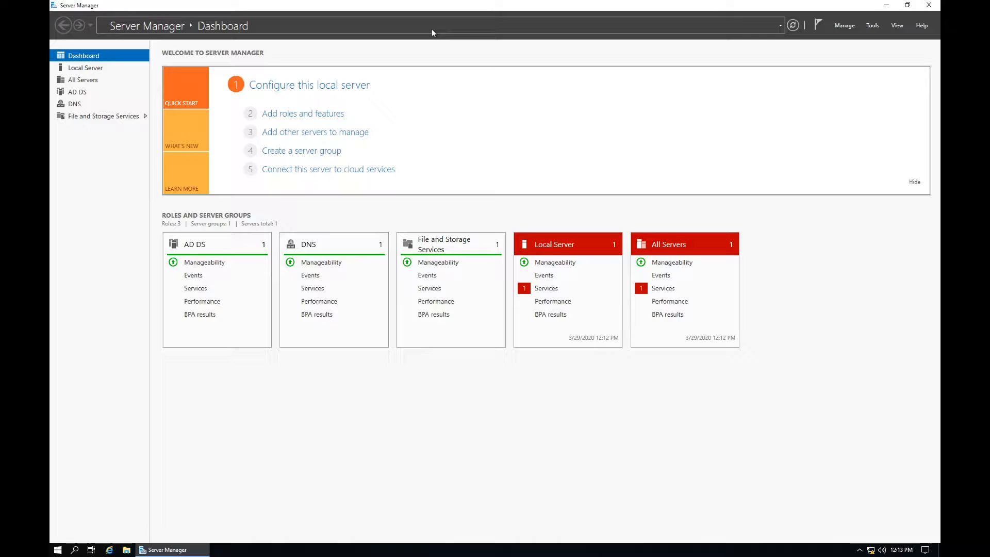
Step: Check Server Manager notifications for running tasks, then close the list
click(817, 26)
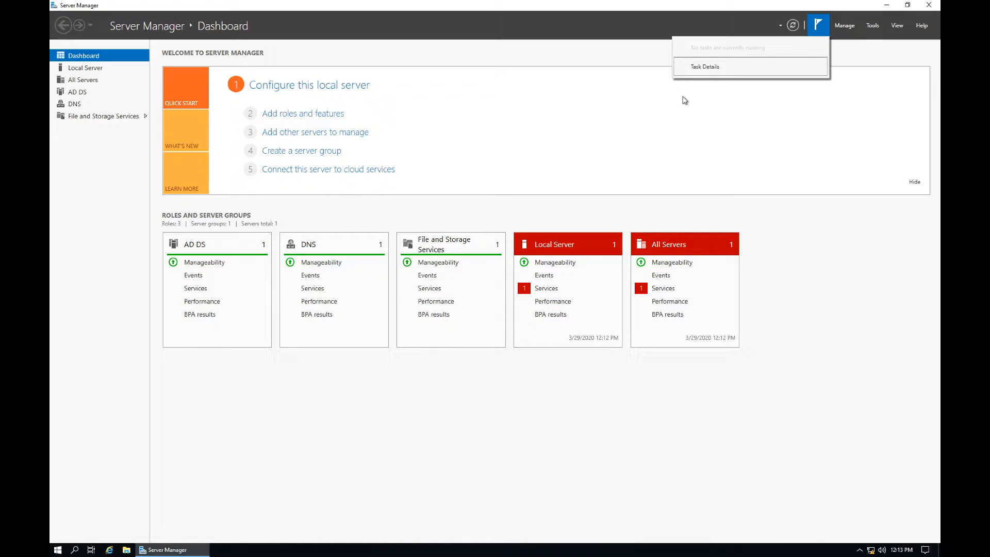
click(682, 98)
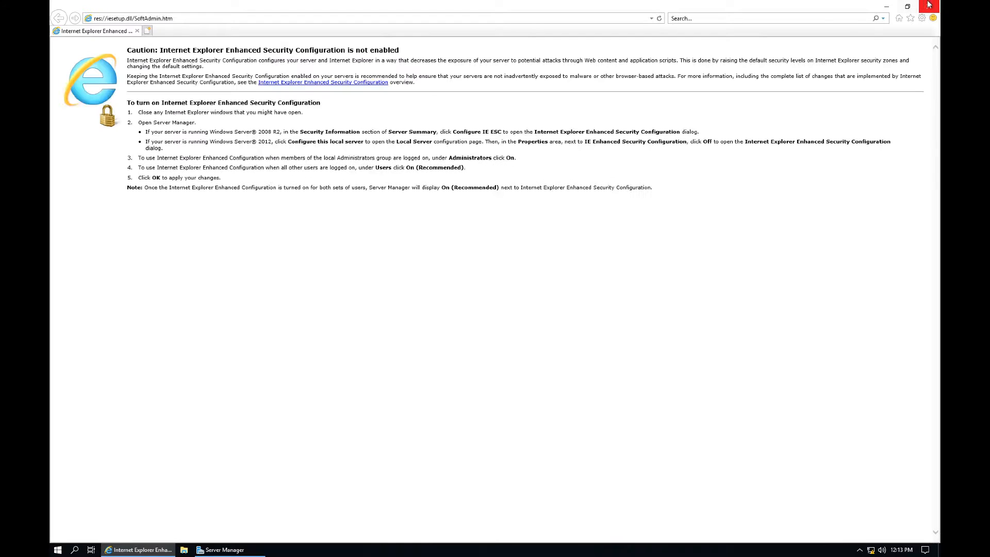
Step: Close the Internet Explorer Enhanced Security Configuration notice page
click(928, 6)
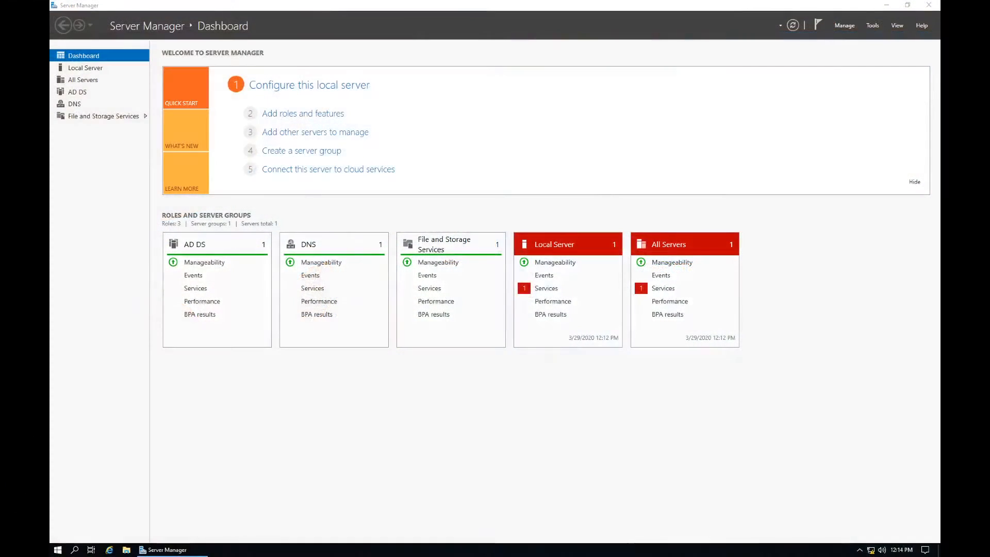
Step: Launch Active Directory Users and Computers from Server Manager's Tools menu
click(872, 27)
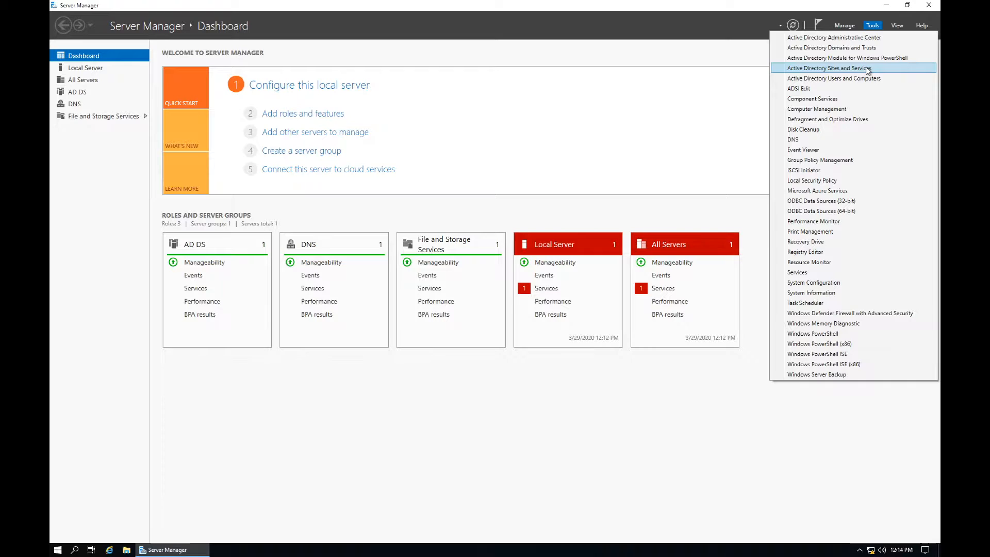
click(868, 68)
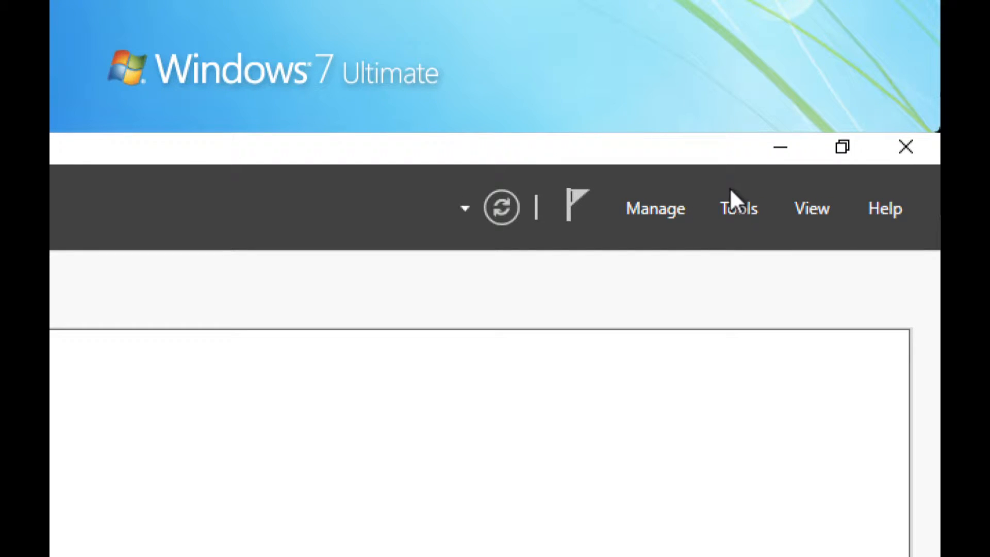
click(735, 204)
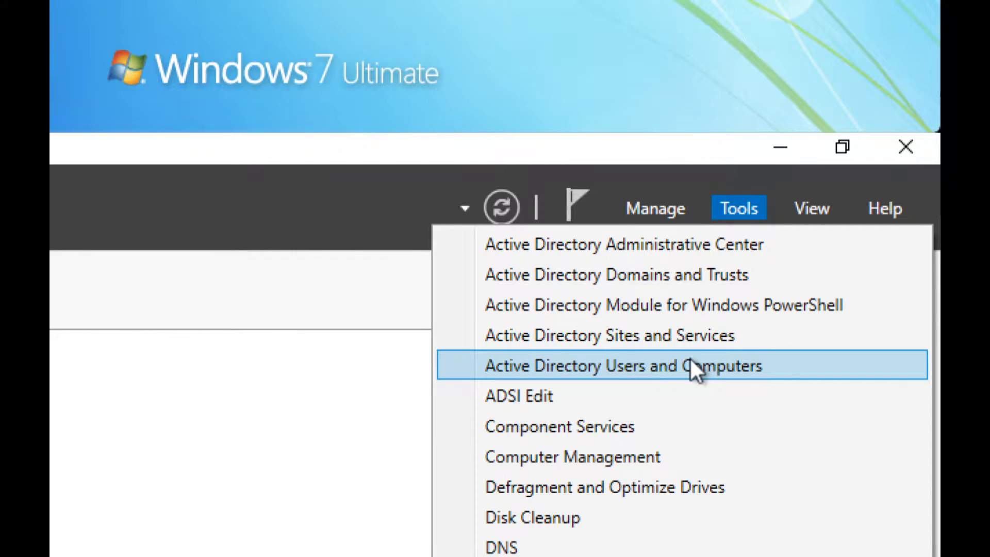
click(723, 365)
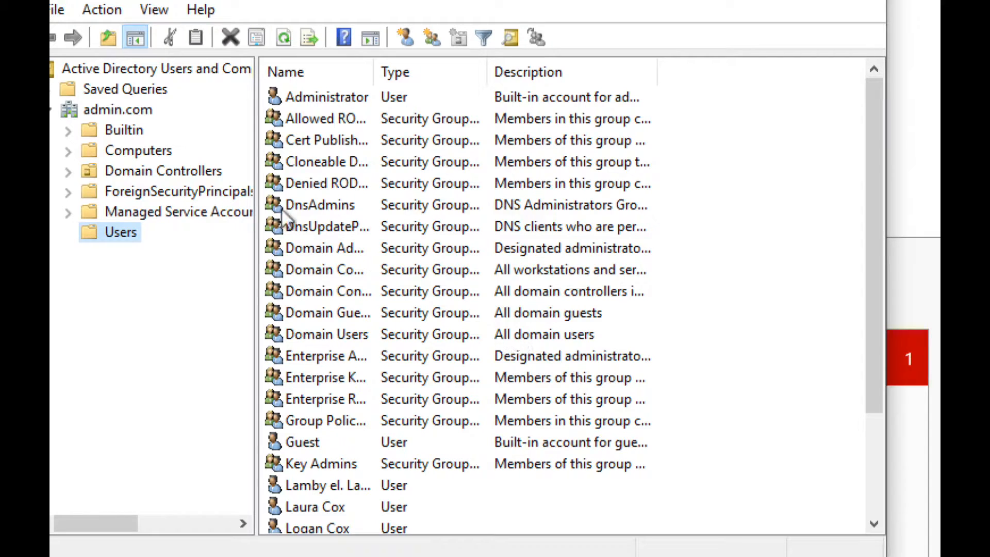
Step: Start a new User object in the admin.com Users container via New > User
click(757, 356)
right_click(759, 356)
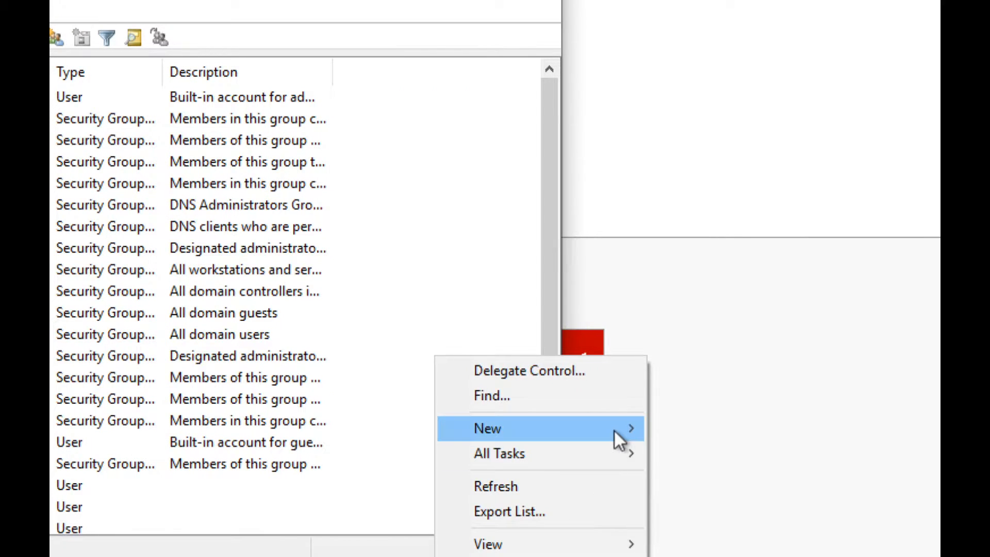
mouse_move(613, 429)
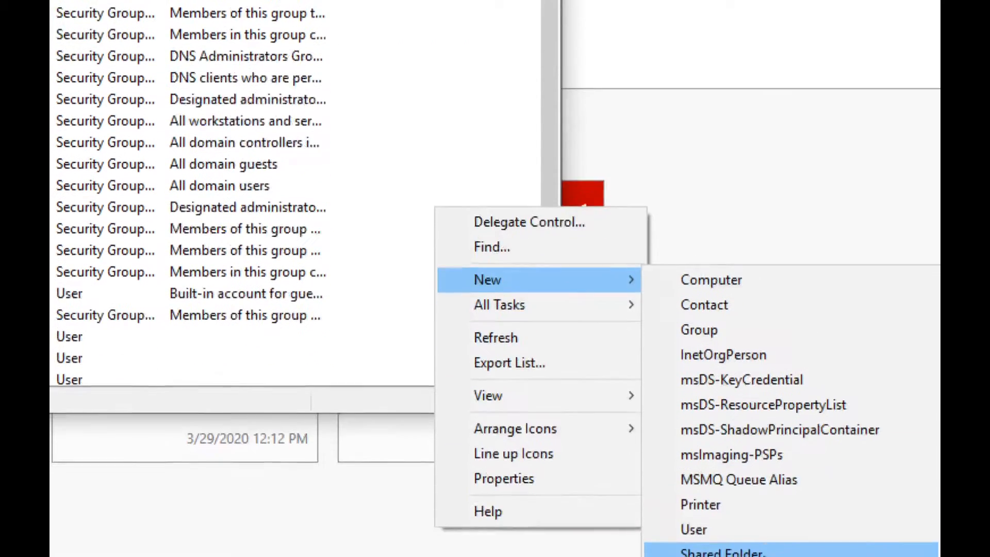
click(736, 478)
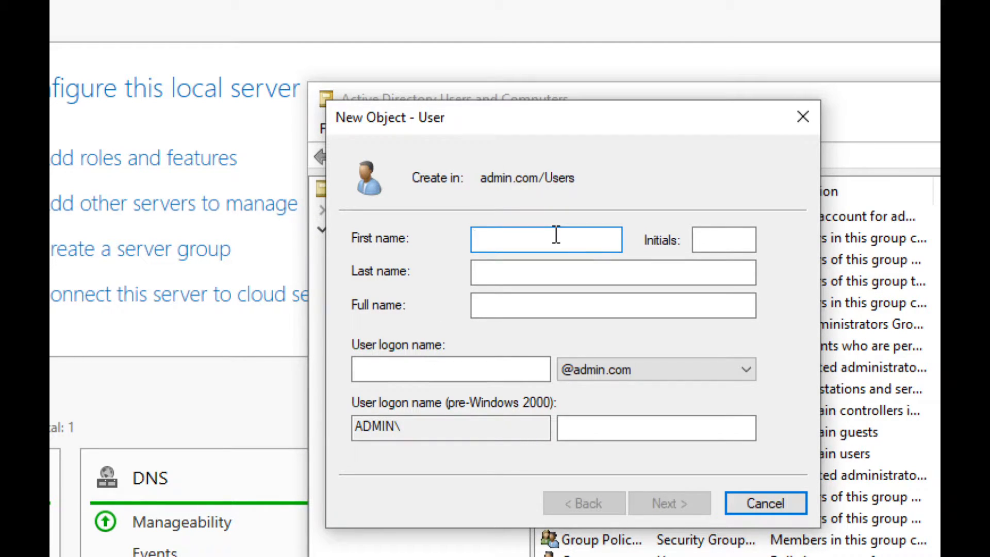
Step: Enter first name Live, last name Stream and logon name youtube, then continue
text(L)
key(BackSpace)
text(Live)
key(Tab)
text(AS)
key(BackSpace)
key(BackSpace)
text(Stream)
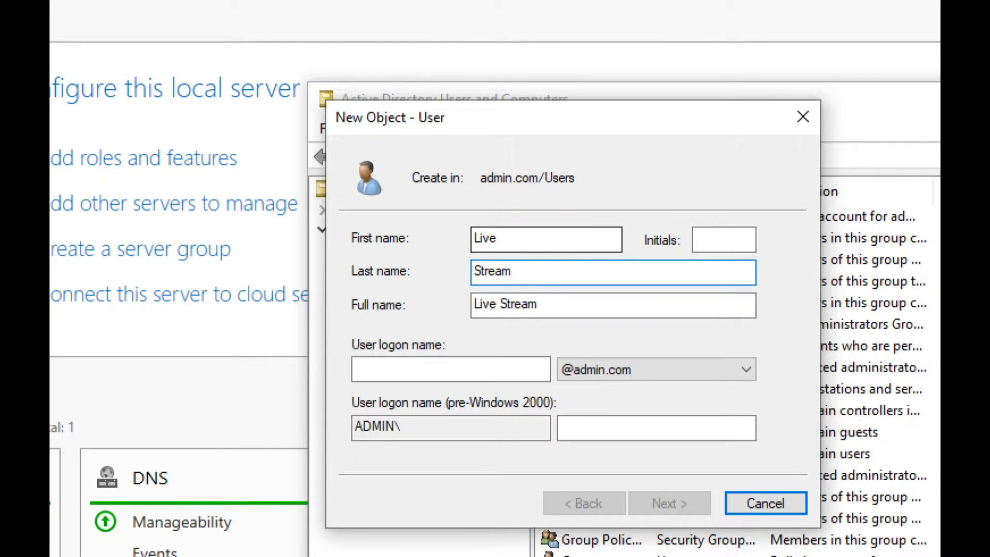
click(448, 370)
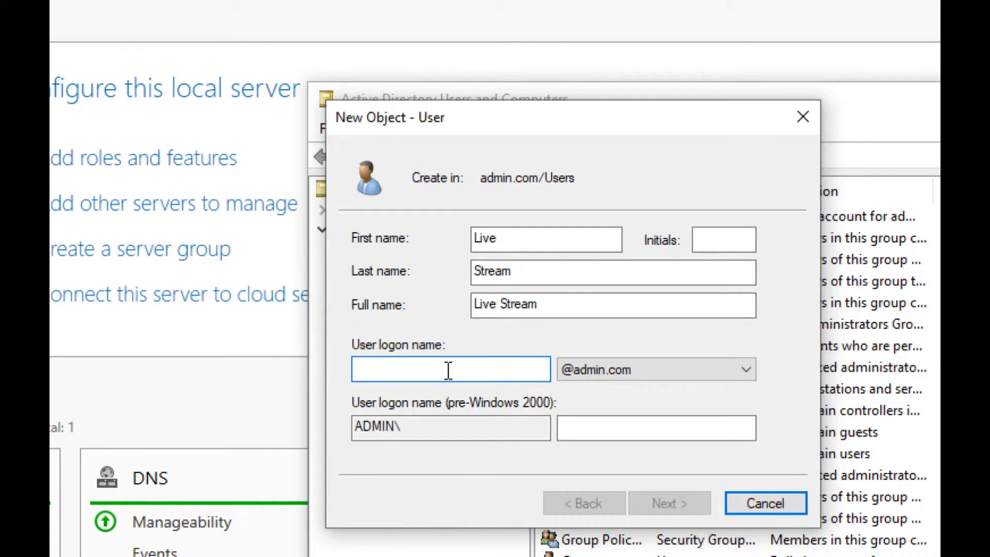
text(youtube)
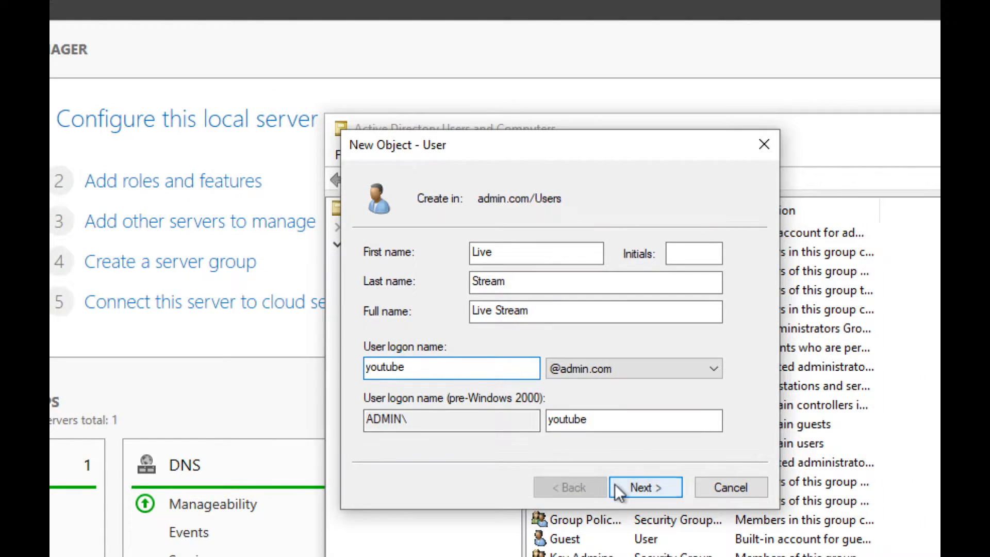
click(617, 486)
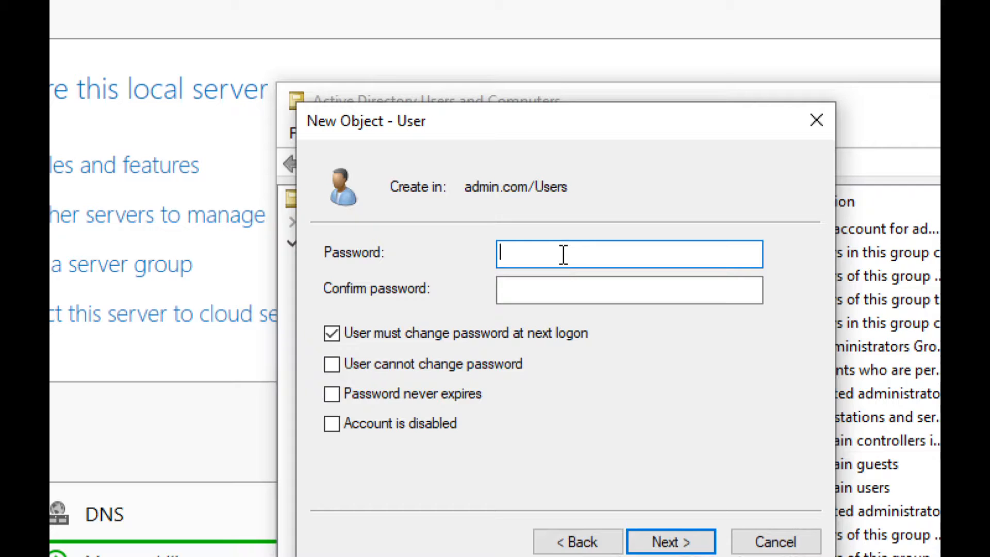
Step: Enter and confirm the new account's password
text(********)
key(BackSpace)
key(BackSpace)
key(BackSpace)
key(BackSpace)
key(BackSpace)
key(BackSpace)
key(BackSpace)
key(BackSpace)
text(*************)
key(Tab)
text(*******)
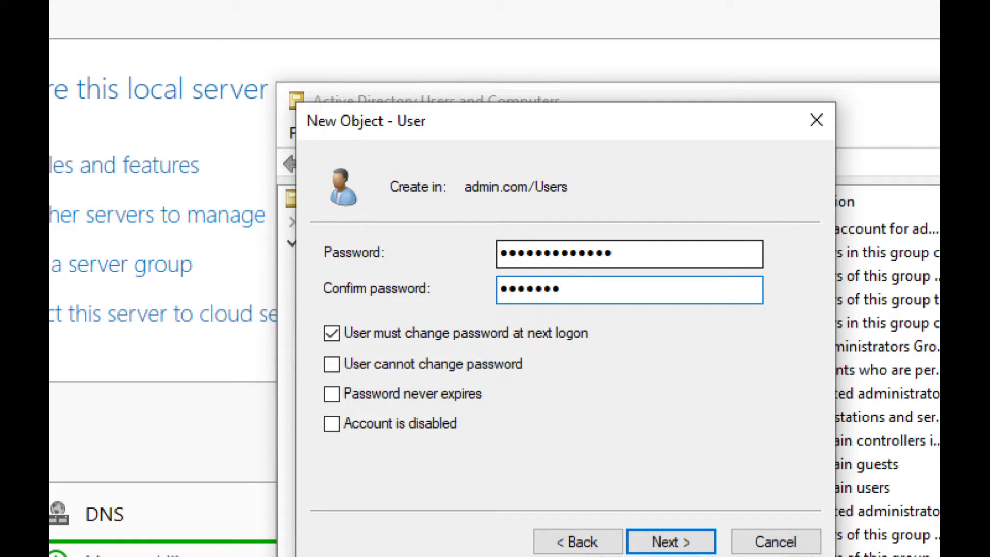
text(******)
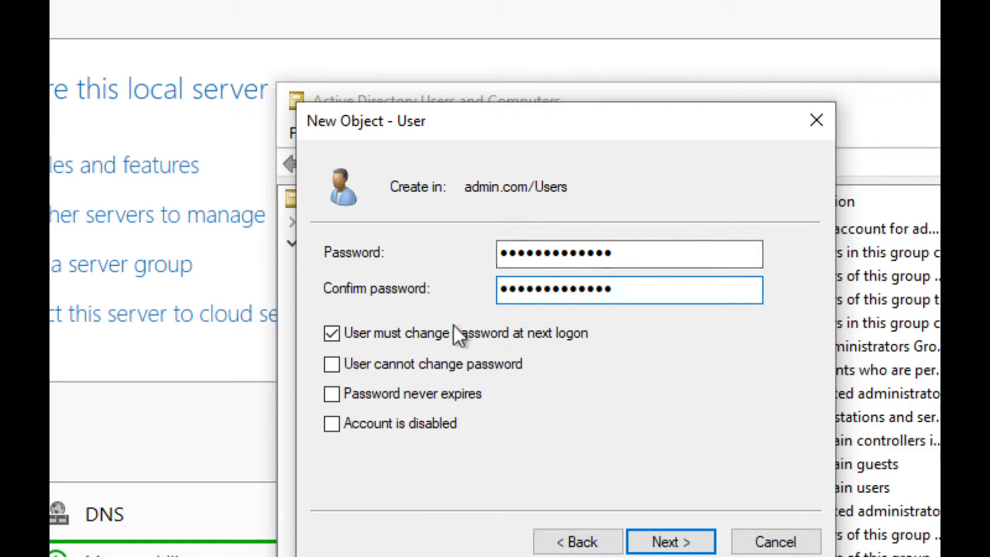
Step: Clear 'User must change password at next logon' and finish creating the user
click(393, 330)
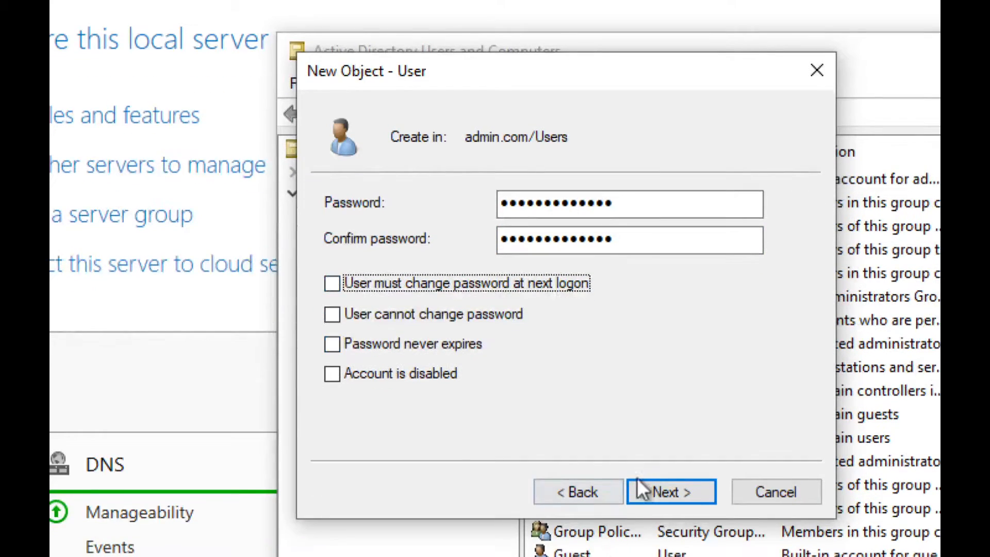
click(642, 487)
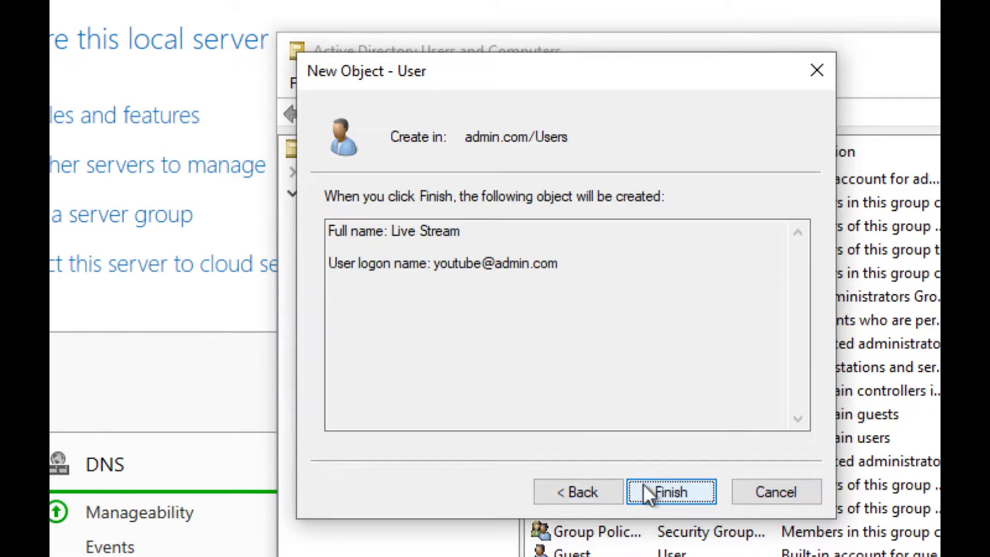
click(662, 487)
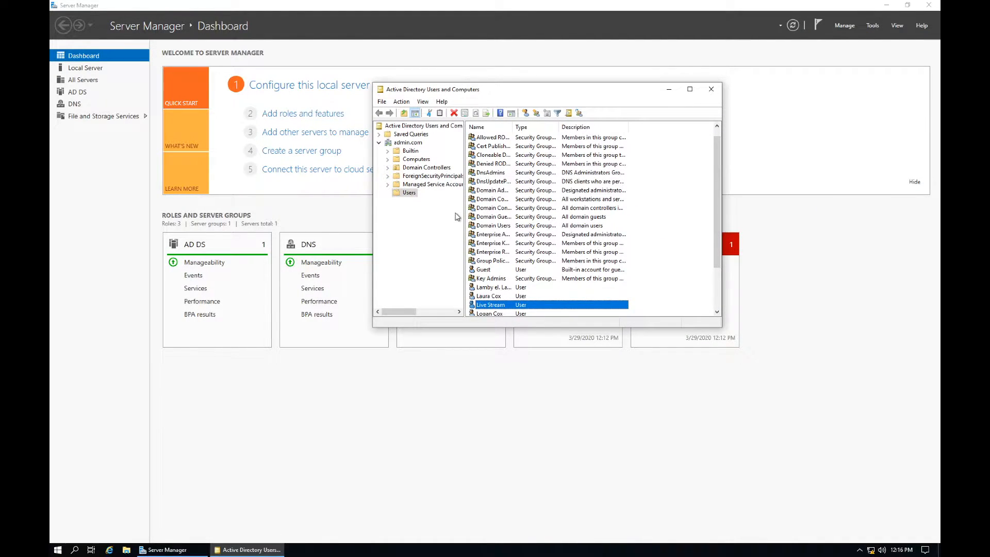
Step: Close Internet Explorer and bring the Windows 7 VM to full screen
key(super+1)
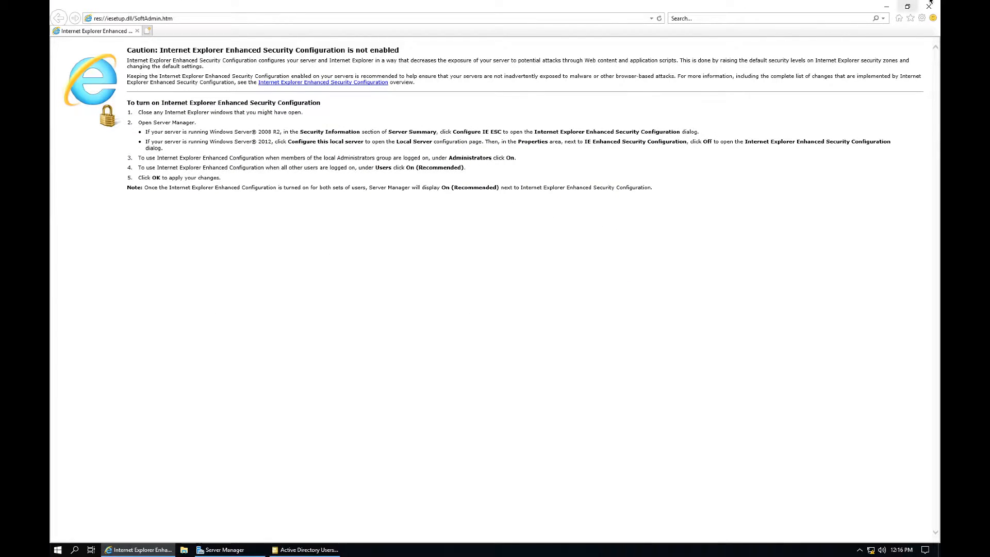
click(927, 6)
click(928, 8)
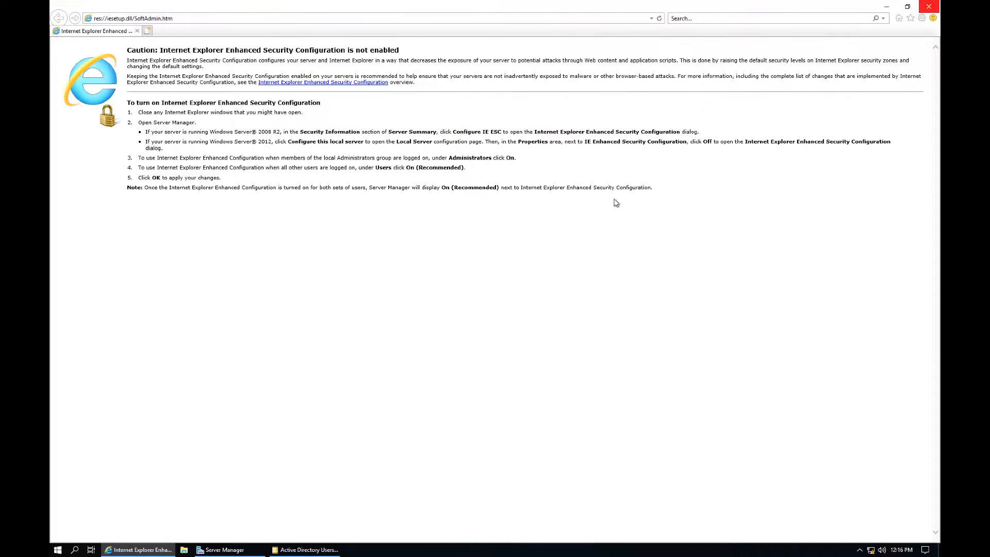
click(929, 6)
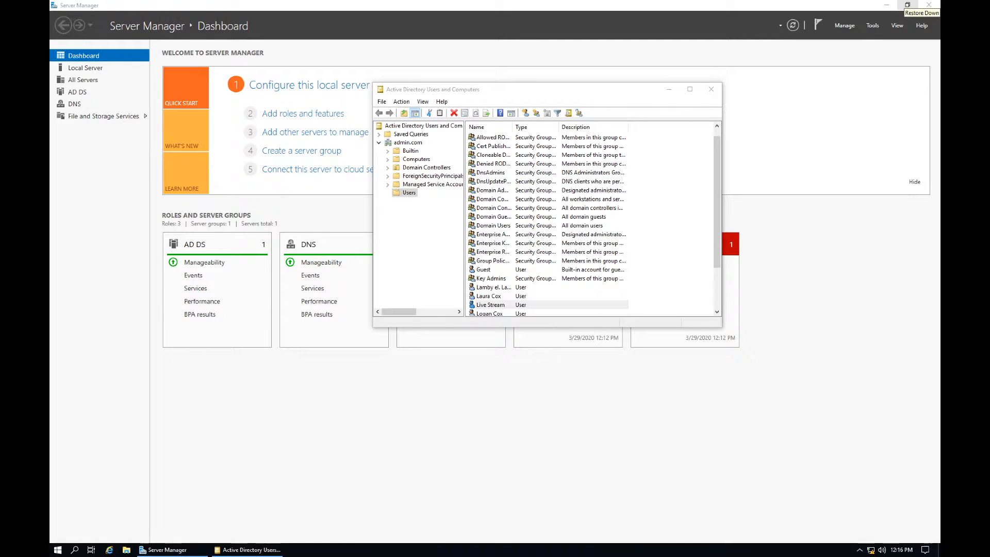
mouse_move(907, 1)
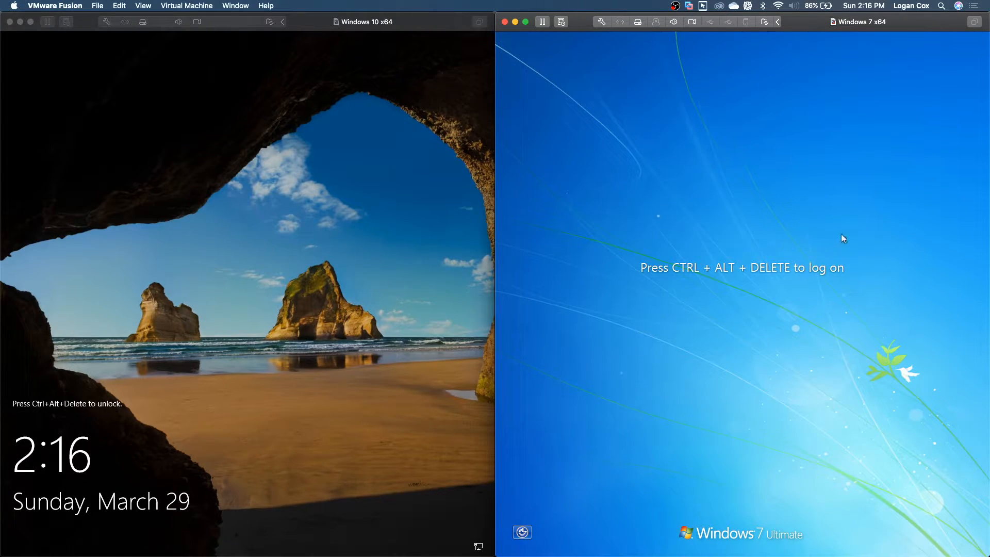
click(526, 21)
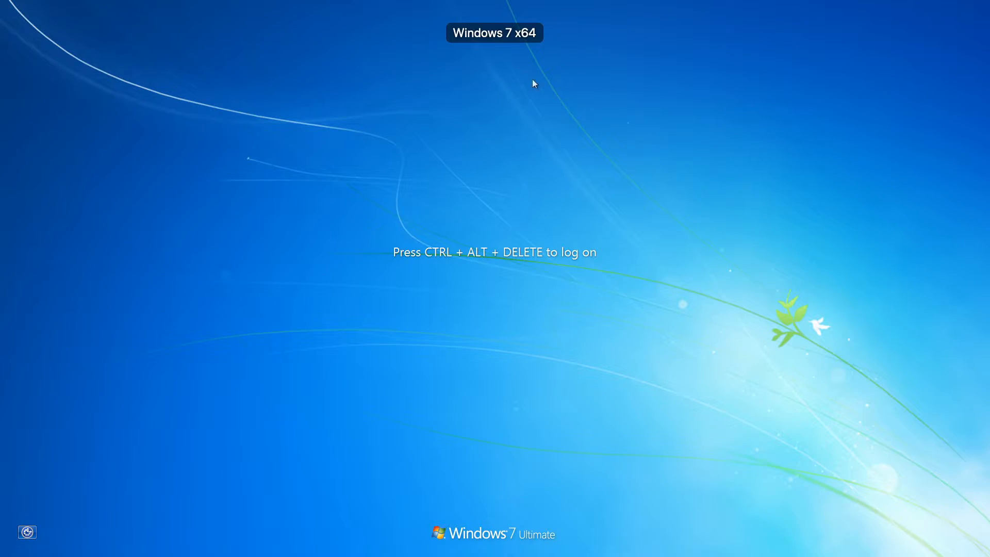
Step: Send Ctrl+Alt+Delete to Windows 7 and accept the domain legal notice
key(ctrl+alt+Delete)
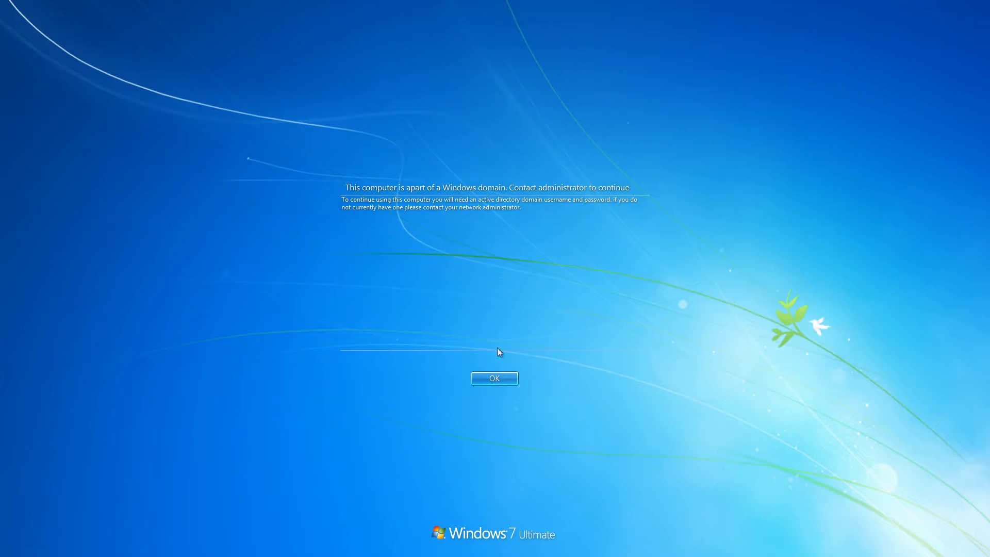
click(494, 378)
click(469, 304)
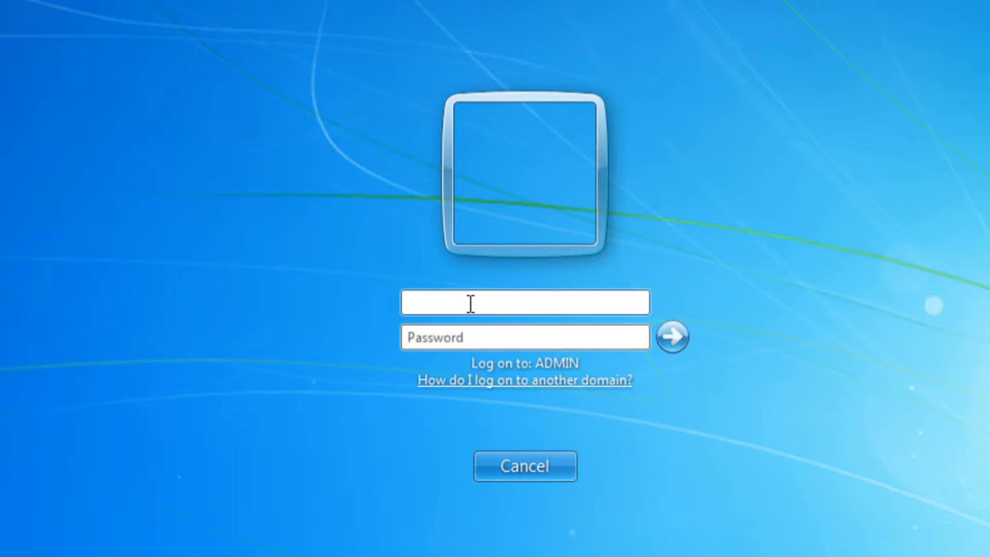
Step: Sign in to Windows 7 with the new domain user's name and password, correcting a mistyped password
text(youtube)
key(Tab)
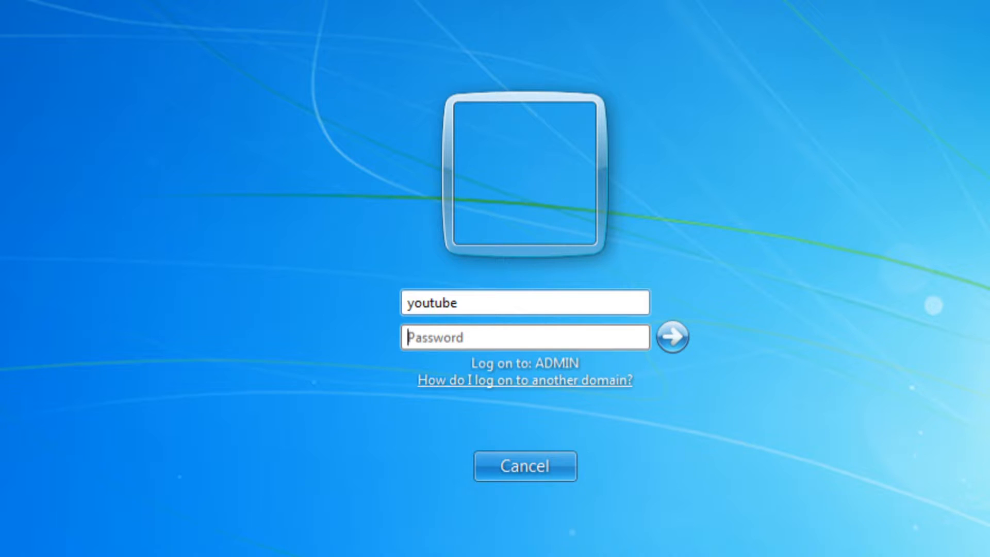
text(*)
key(BackSpace)
text(*********)
key(Return)
text(**************)
key(Return)
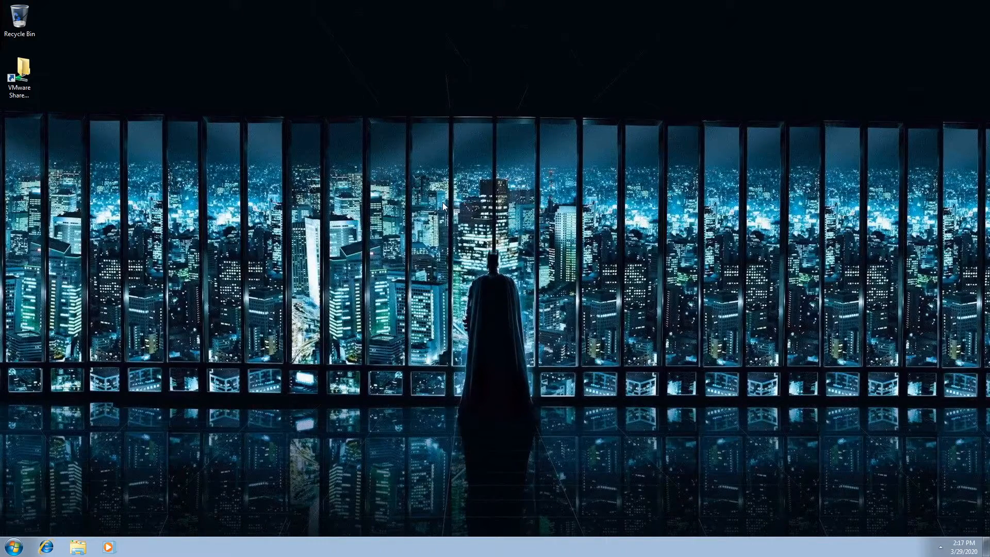
right_click(443, 203)
click(474, 312)
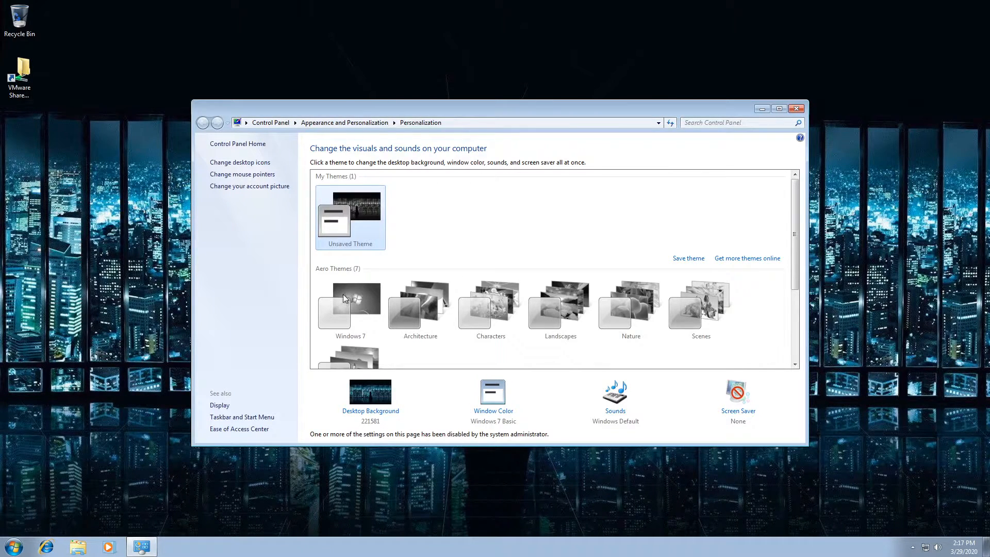
click(796, 109)
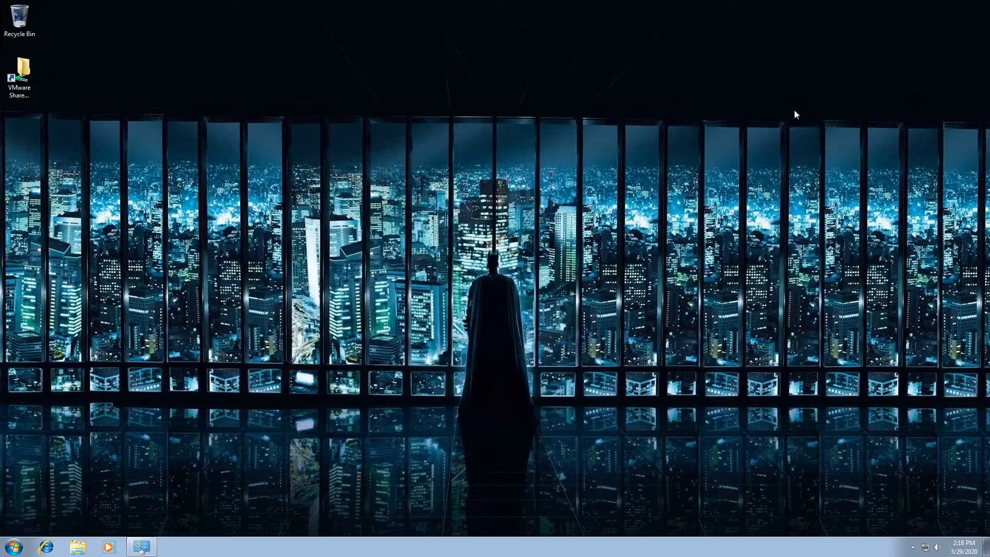
key(super)
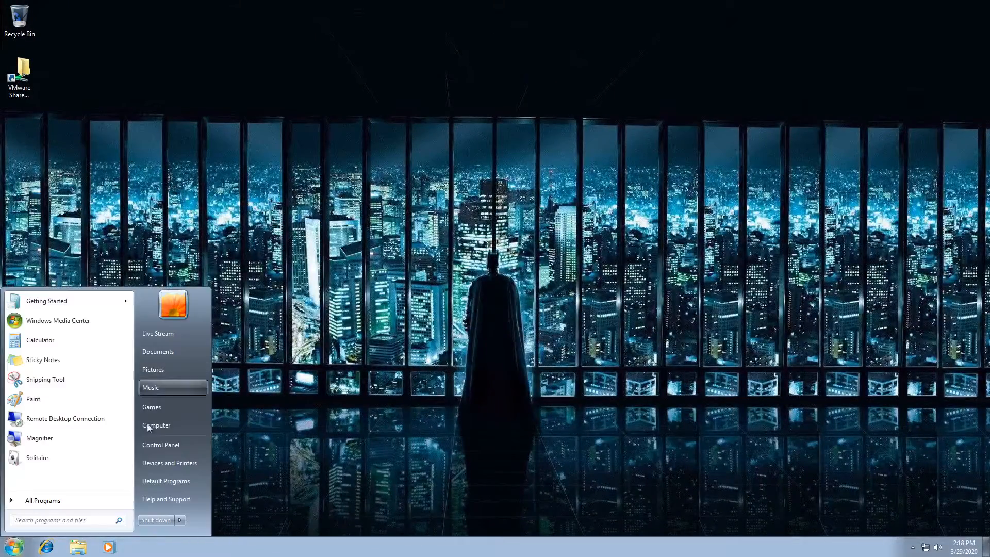
click(156, 220)
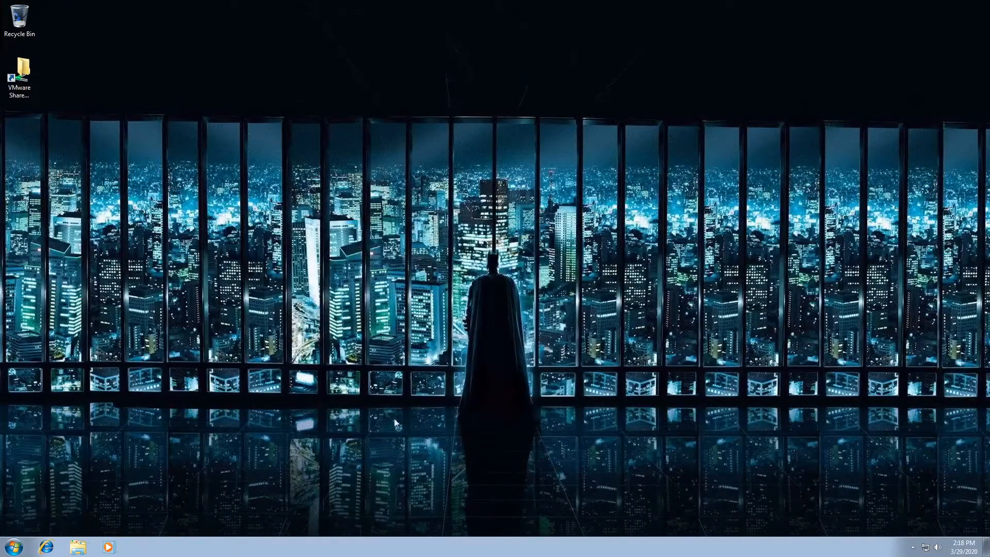
drag(128, 380, 620, 536)
key(super)
key(super)
right_click(478, 372)
click(513, 482)
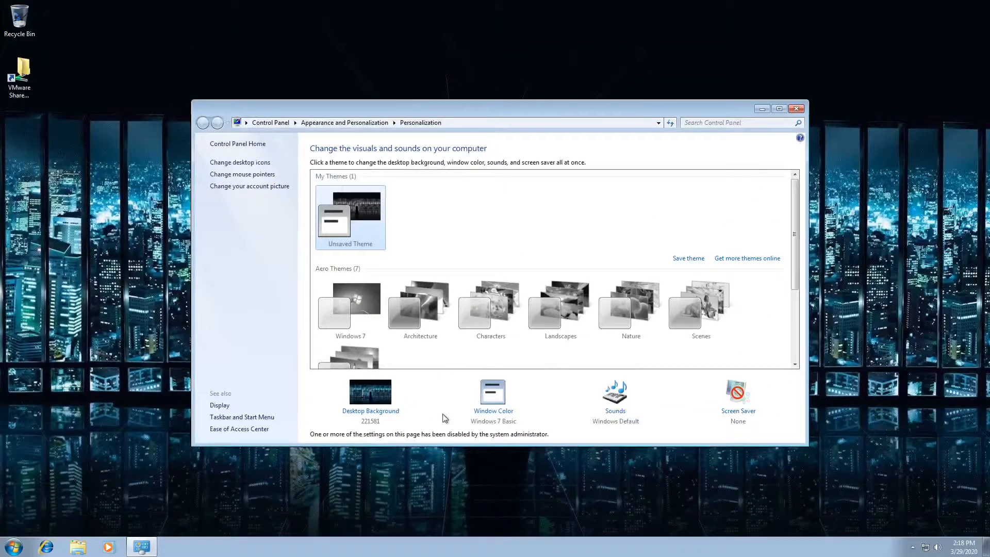
click(495, 410)
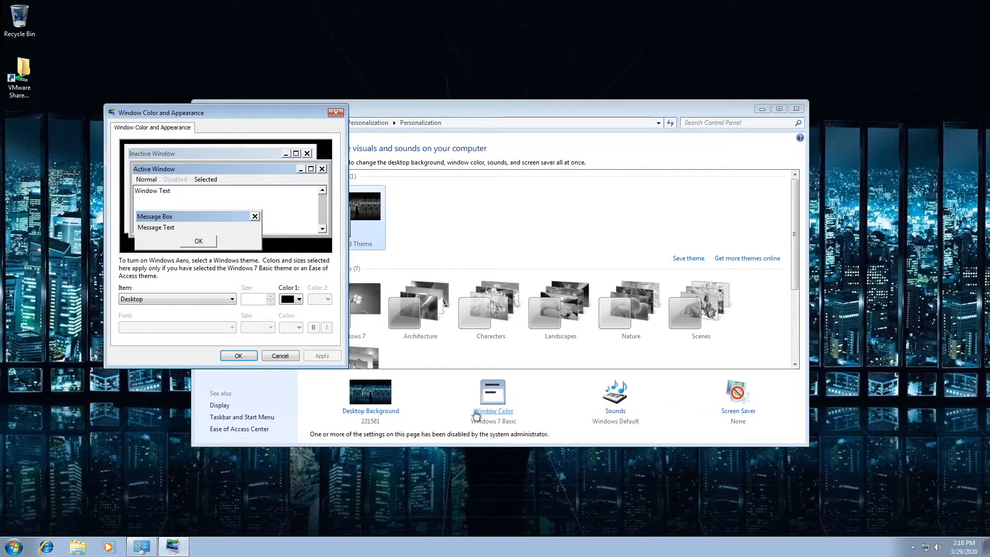
click(269, 356)
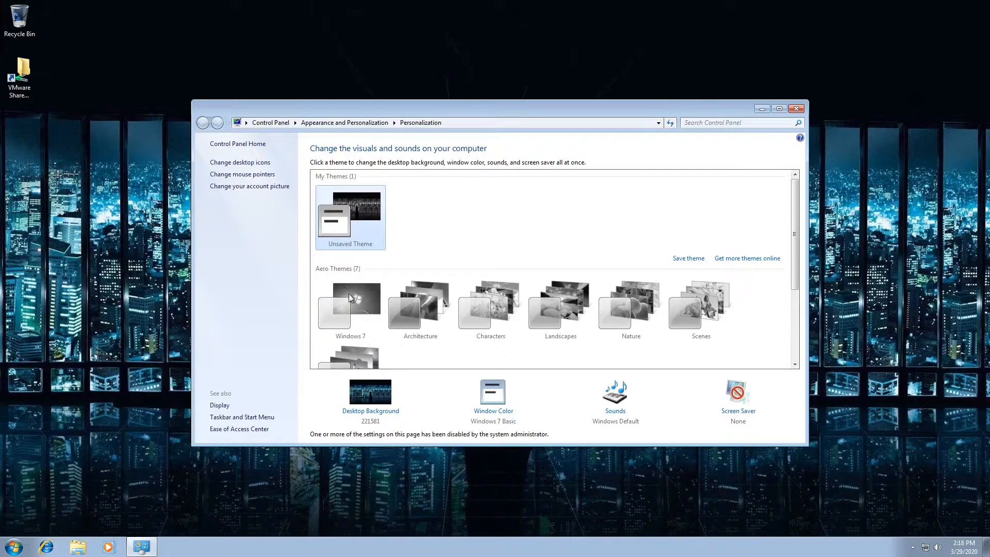
drag(460, 109, 989, 114)
drag(807, 8, 0, 212)
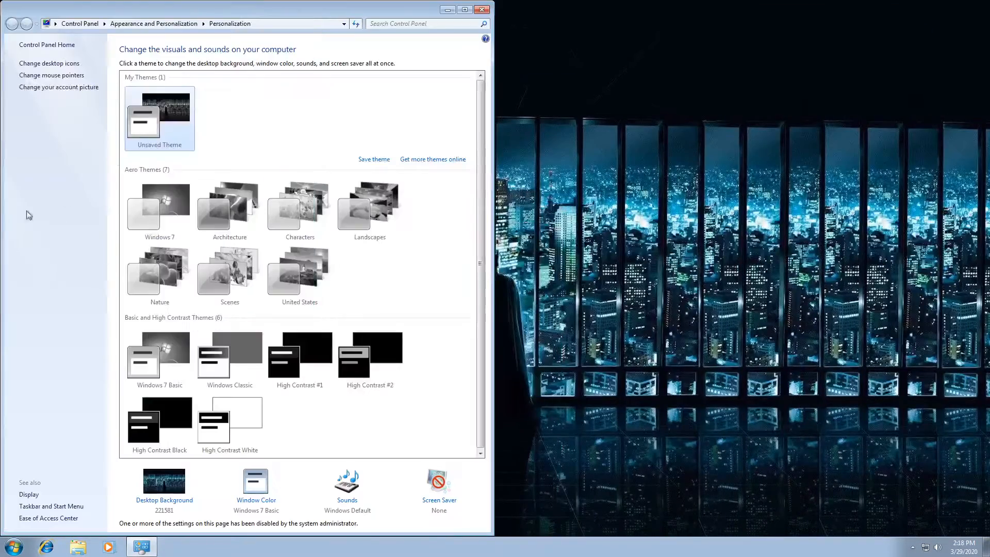
drag(199, 6, 466, 67)
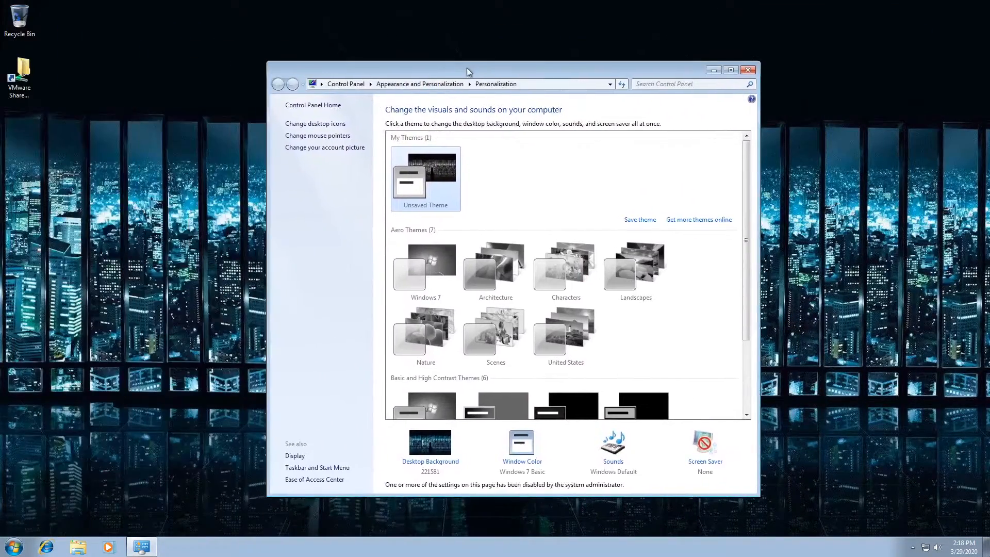
click(748, 70)
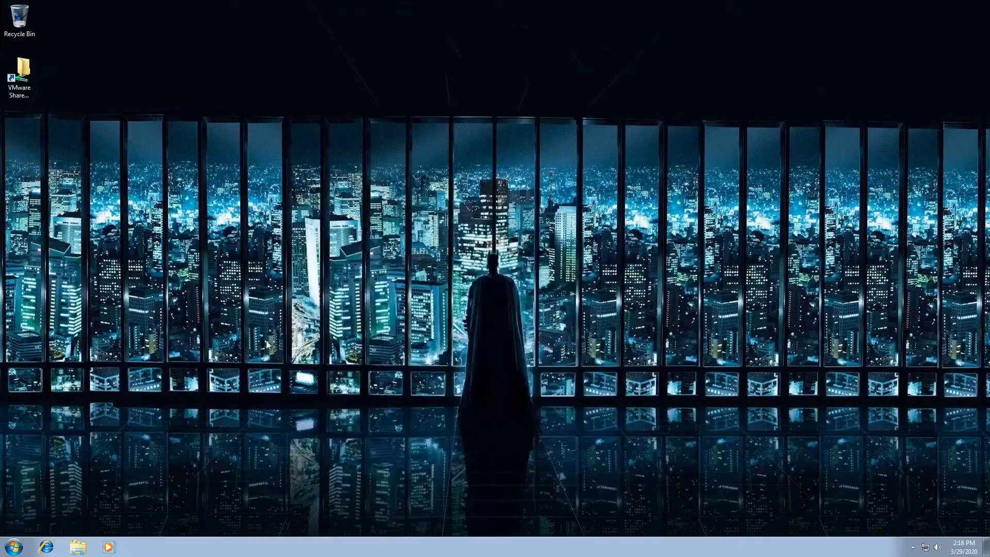
right_click(319, 299)
click(251, 263)
click(14, 547)
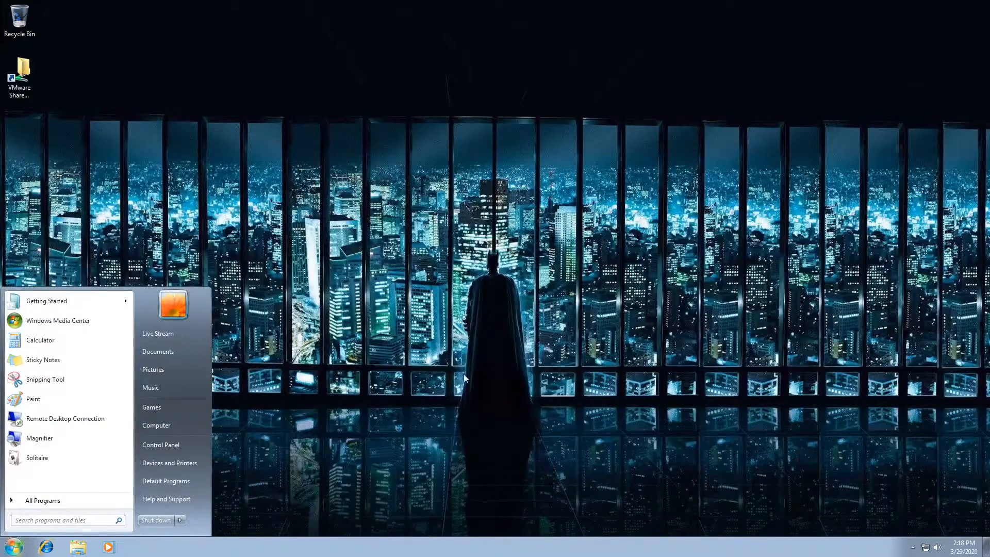
click(434, 378)
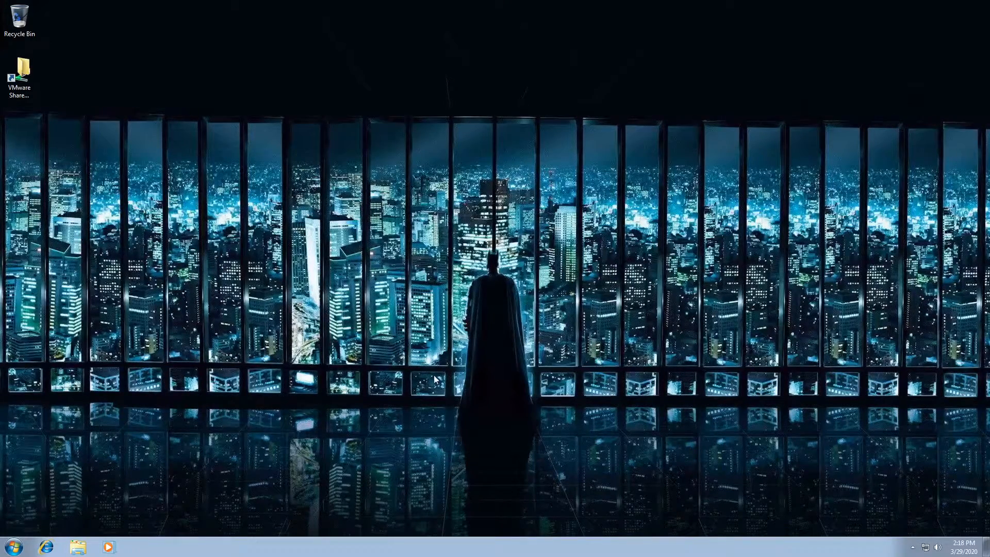
Step: Launch Calculator from the Start menu with Run as administrator
click(12, 547)
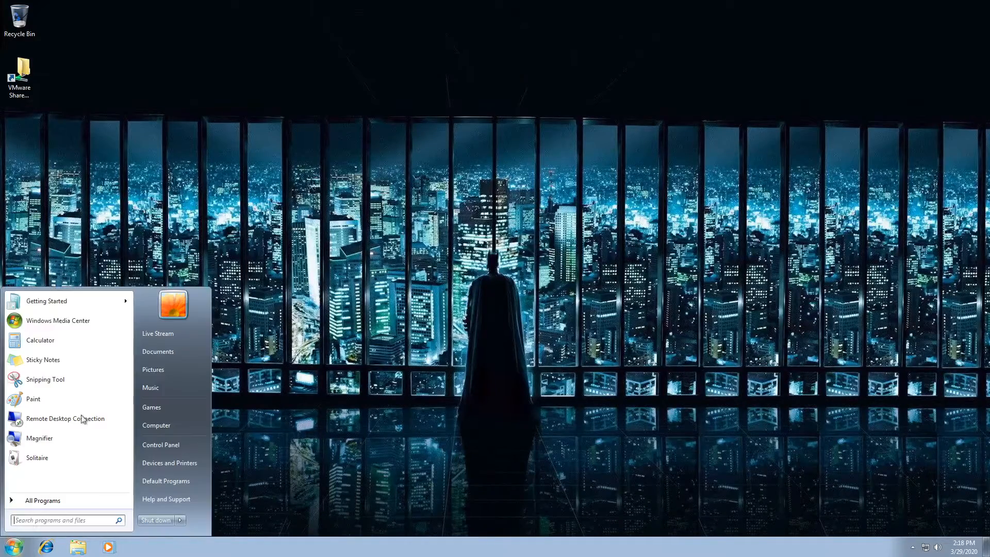
right_click(70, 344)
click(116, 362)
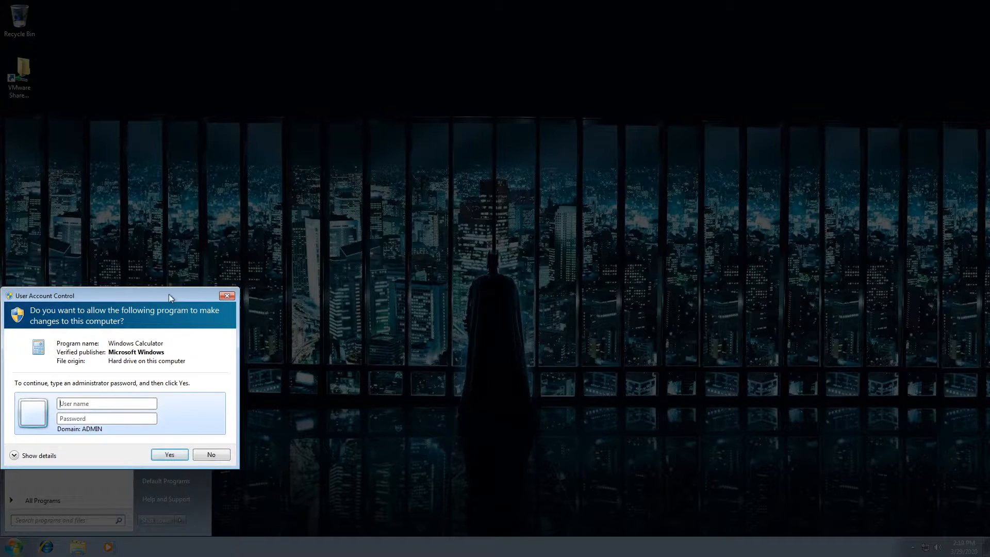
drag(168, 294, 364, 260)
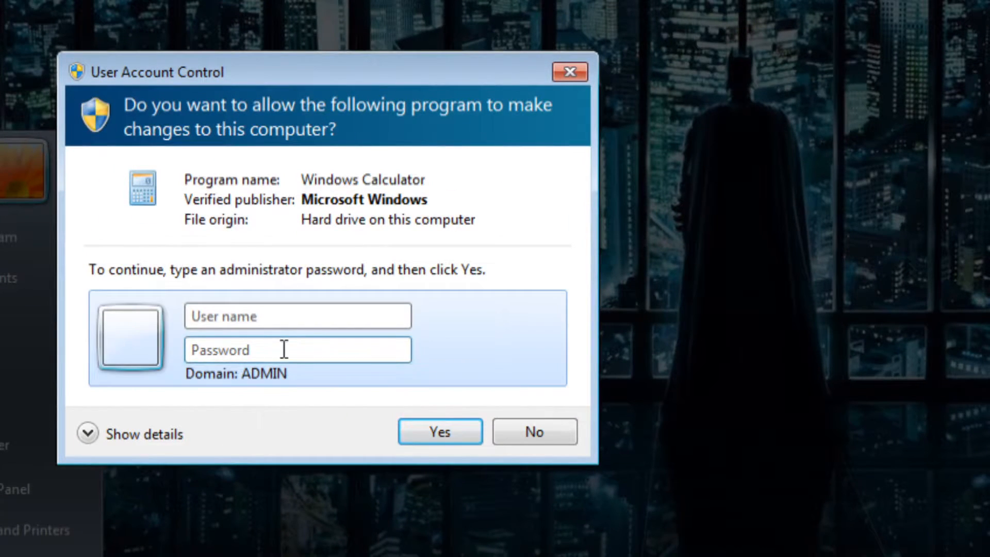
Step: Approve the elevation prompt with the domain administrator user name and password
click(281, 319)
text(ad)
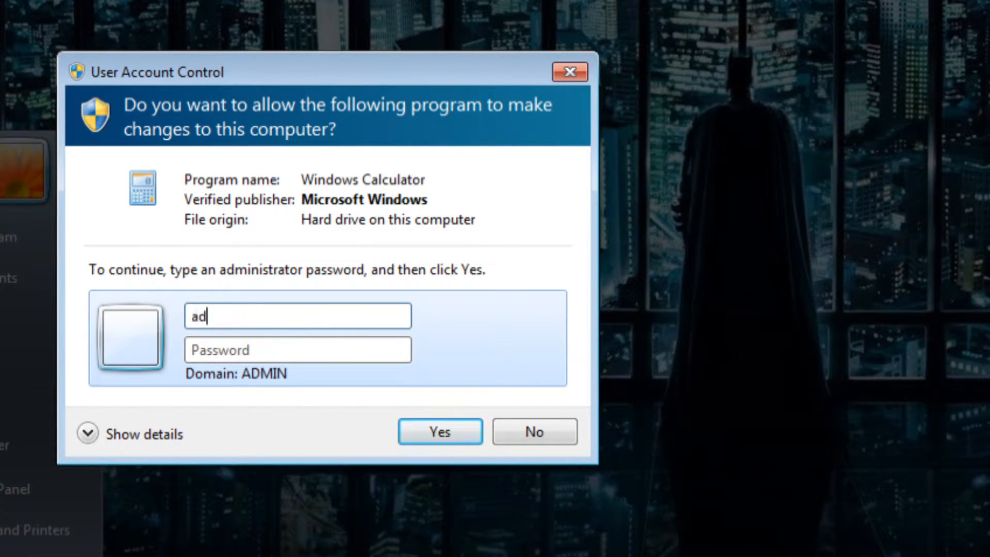
text(ministratpr)
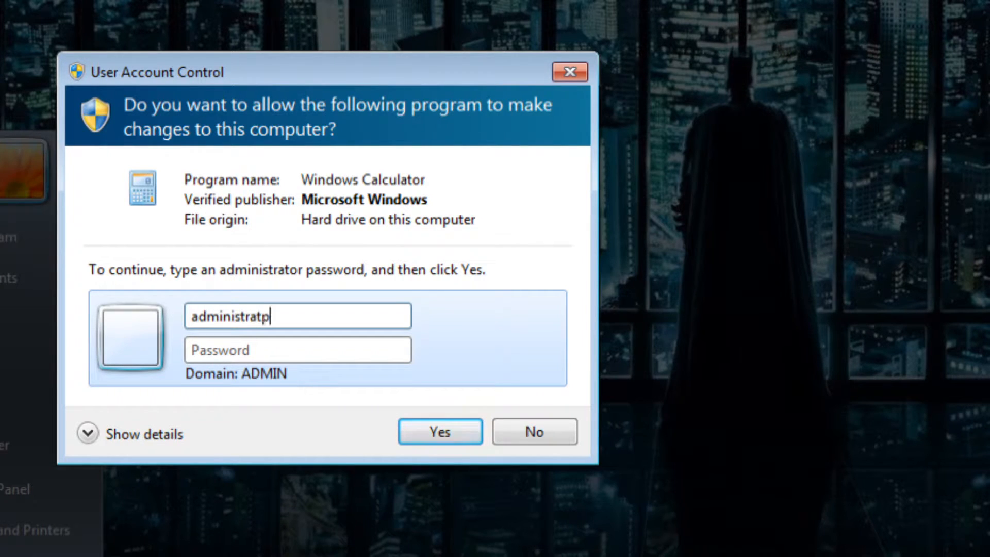
key(BackSpace)
key(BackSpace)
text(or)
key(Tab)
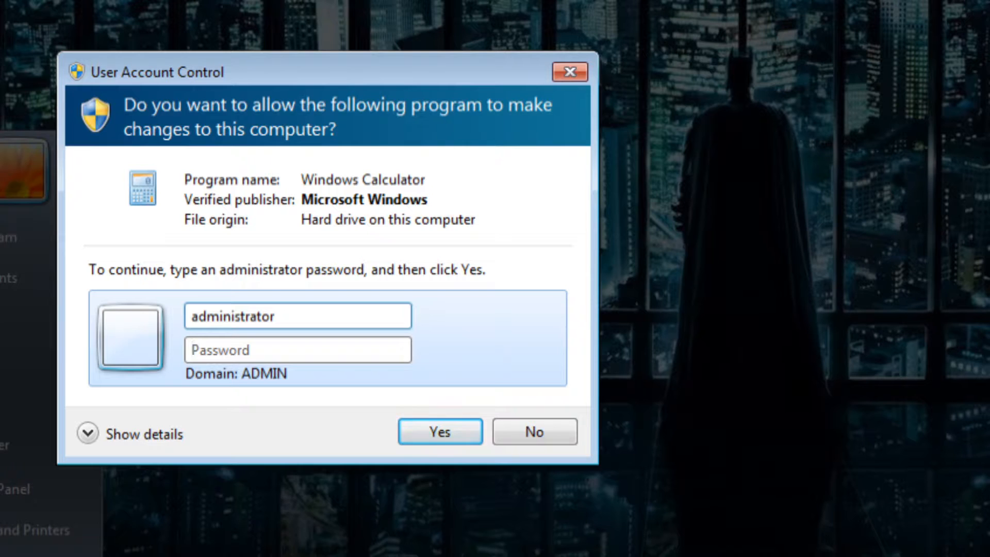
text(••••••••)
key(Return)
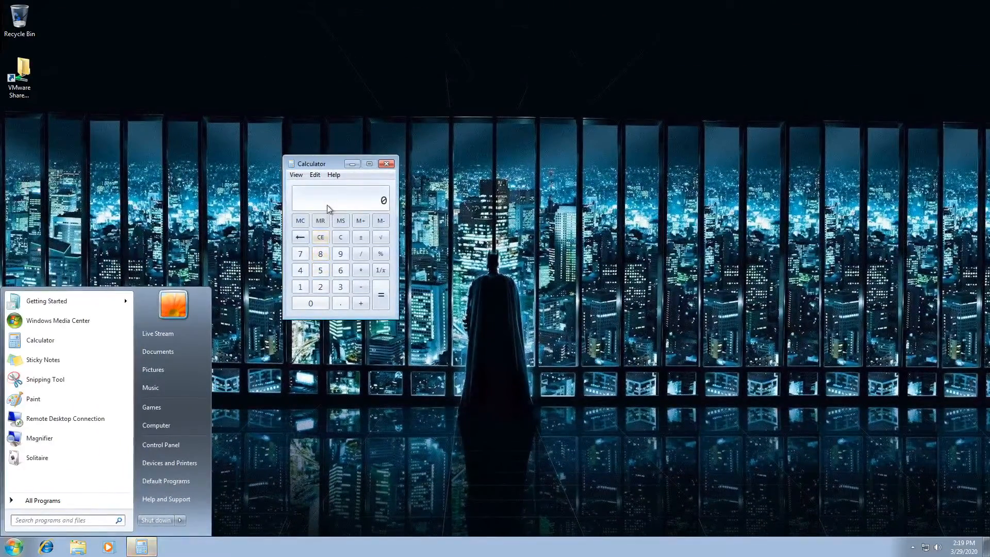
Step: Reposition the Calculator window around the desktop, then close it
click(320, 164)
drag(320, 164, 697, 162)
drag(269, 269, 680, 408)
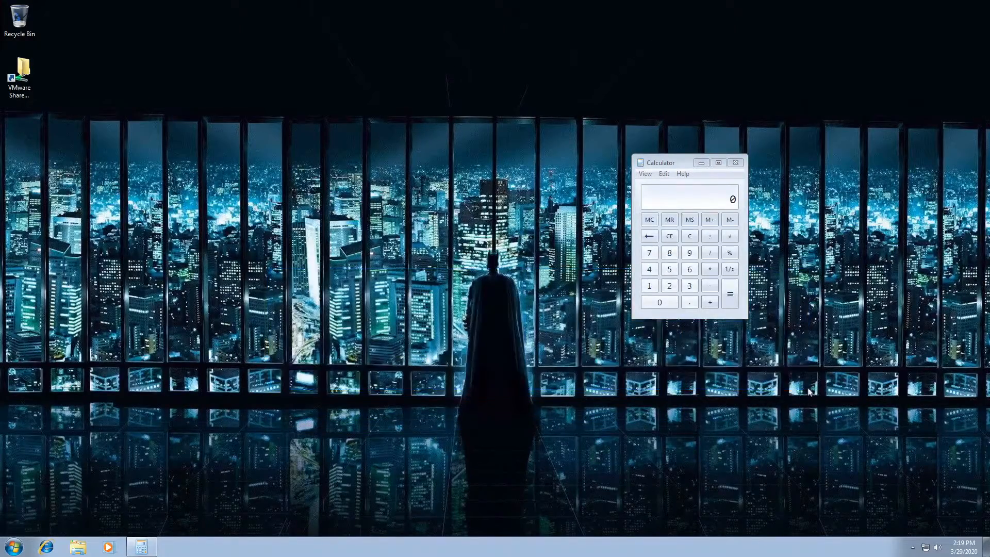
drag(655, 158, 560, 133)
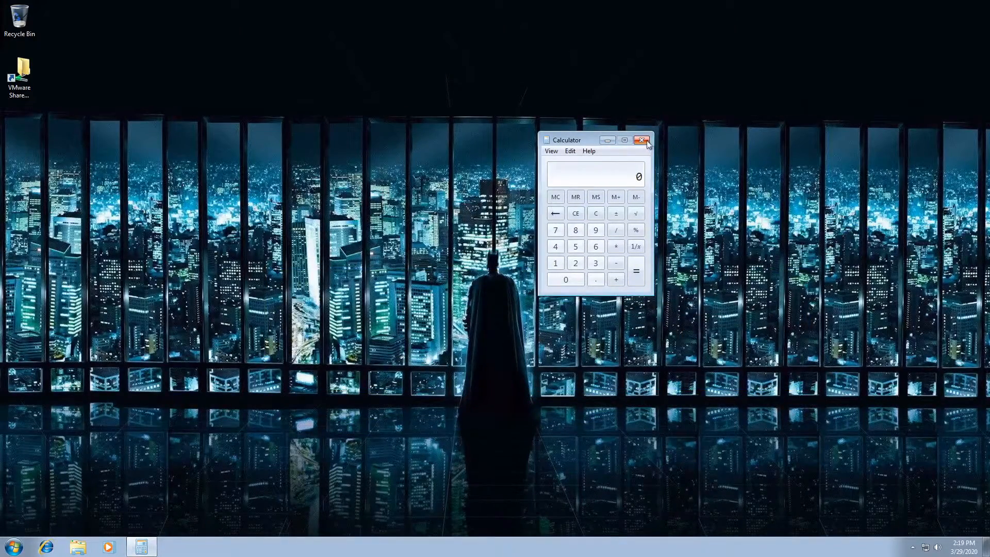
click(645, 141)
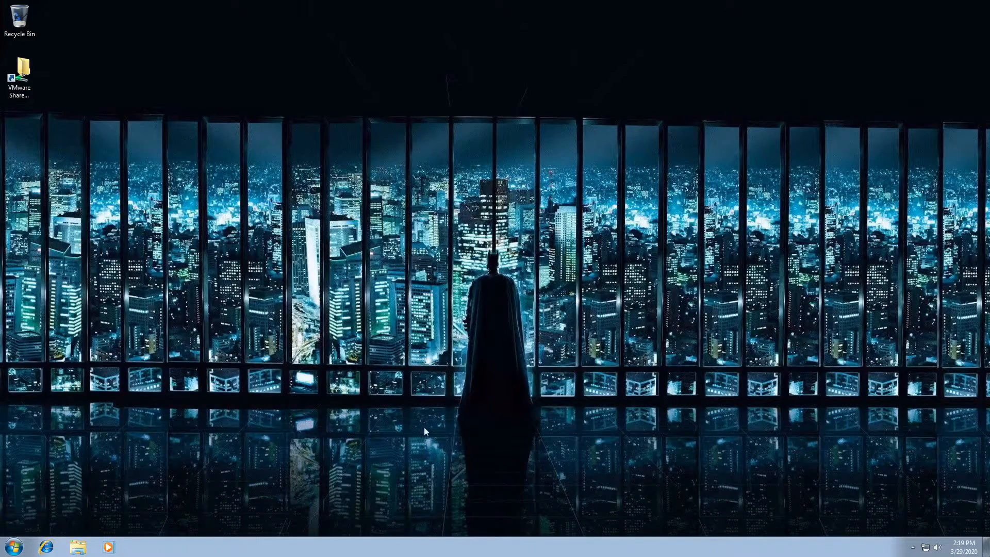
Step: Run Calculator as administrator, approving it with the local VMWARE-PC account, and center its window
click(14, 547)
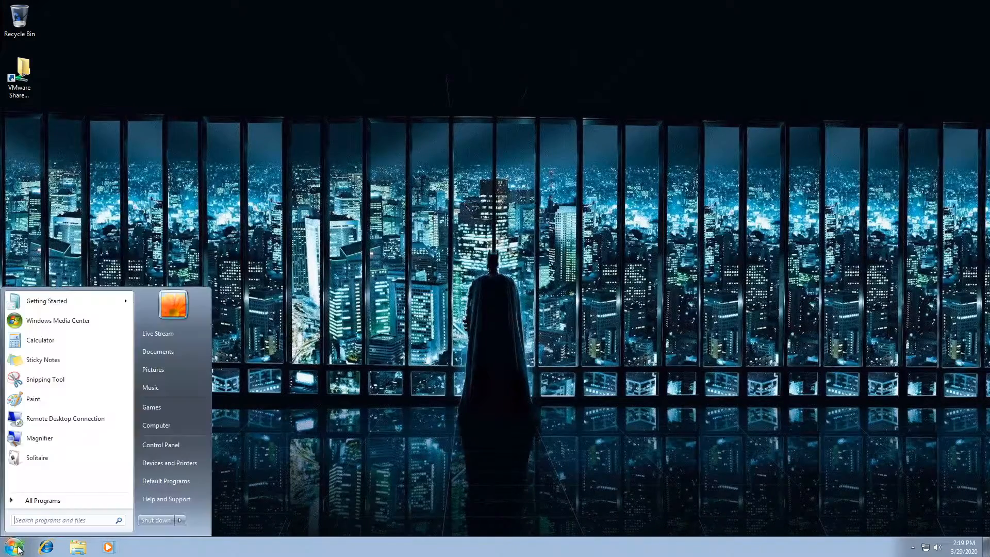
right_click(63, 343)
click(103, 357)
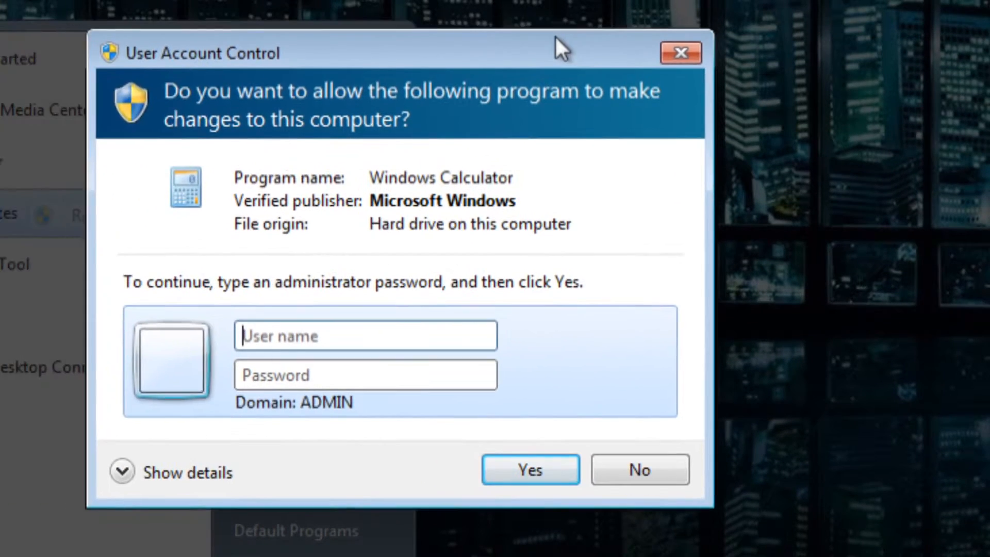
click(273, 330)
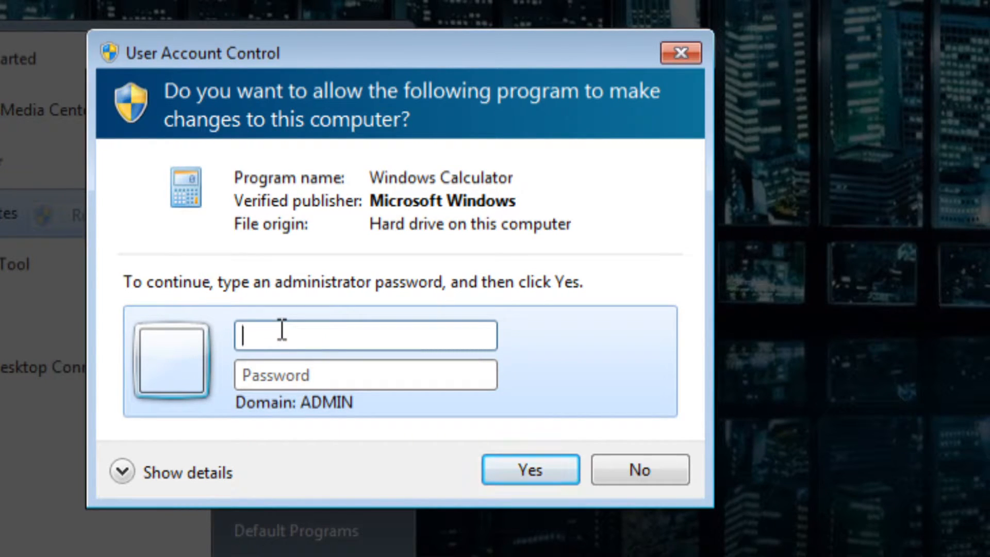
text(vmware-pc\vmware)
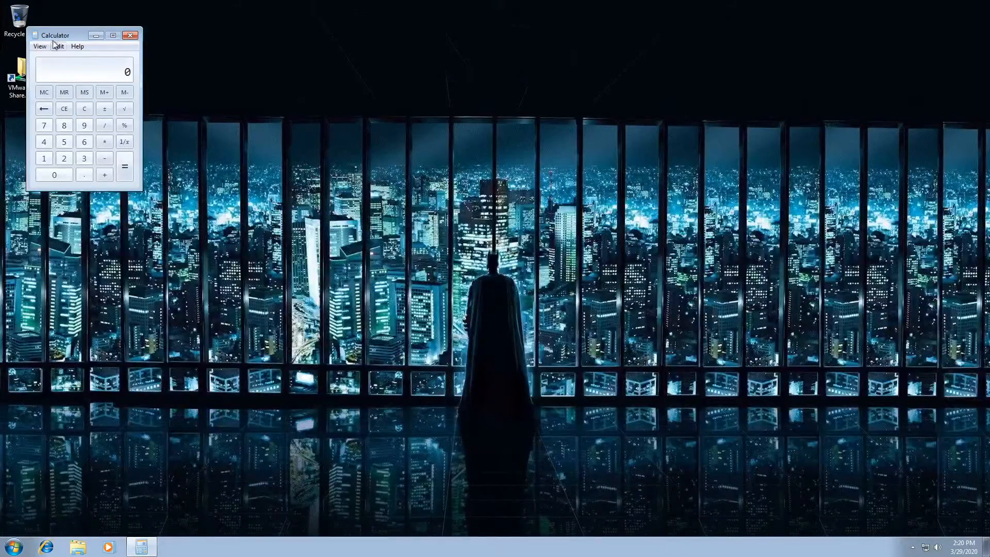
drag(53, 41, 319, 218)
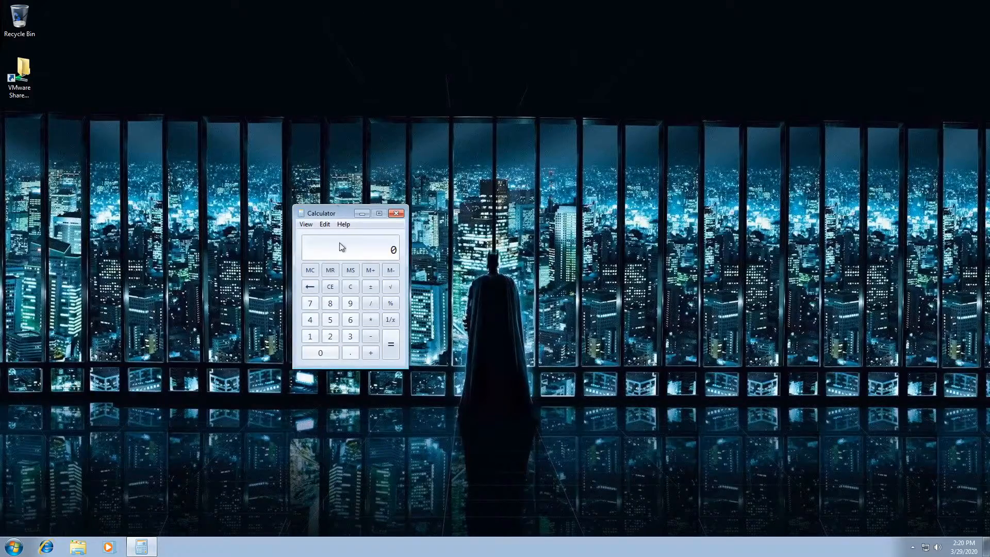
drag(339, 210, 504, 162)
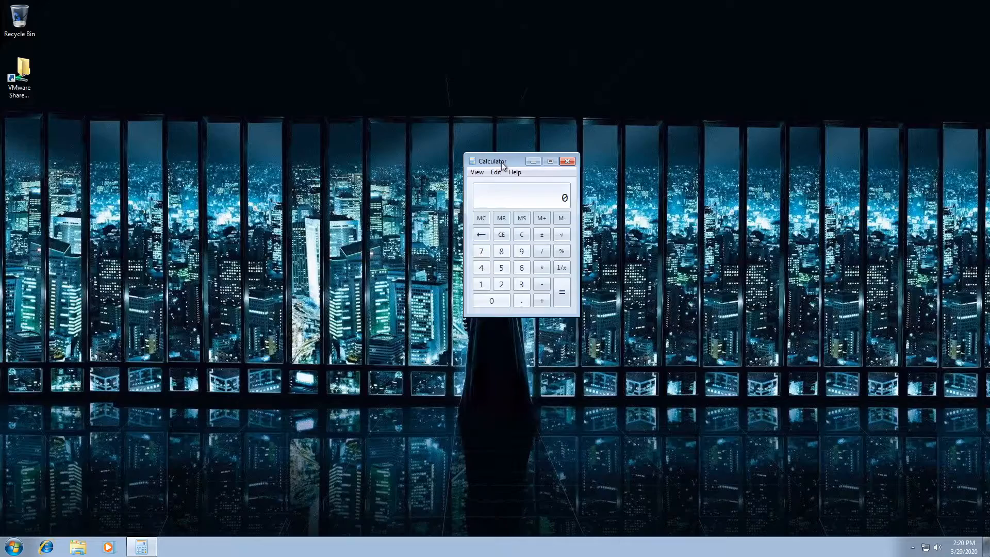
drag(335, 63, 676, 111)
drag(493, 162, 390, 115)
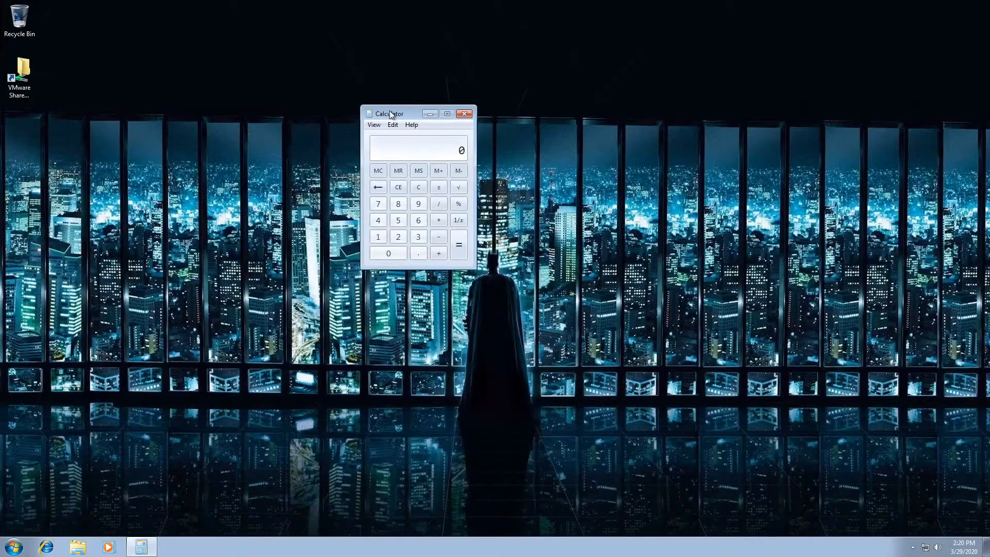
drag(393, 118, 321, 214)
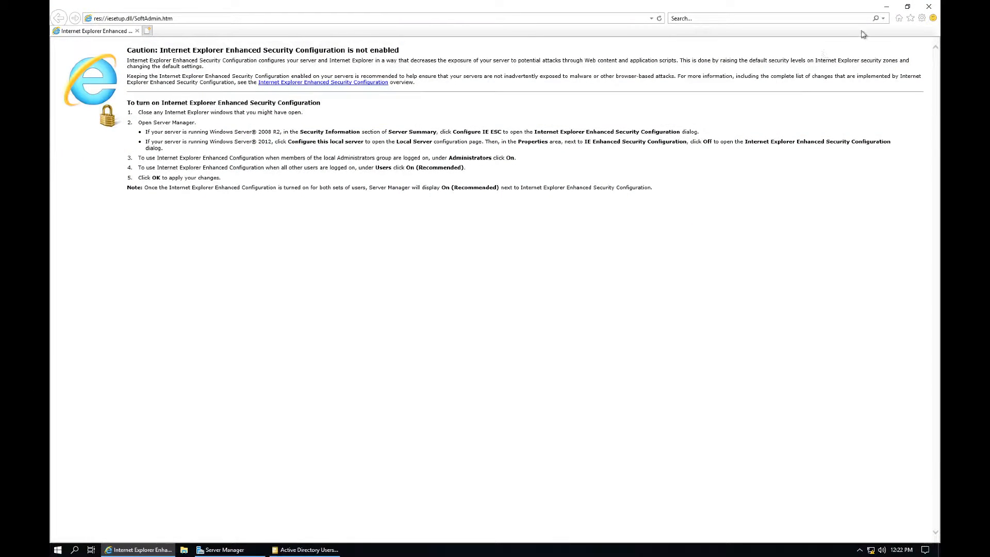
Step: Close Internet Explorer on the server
click(929, 7)
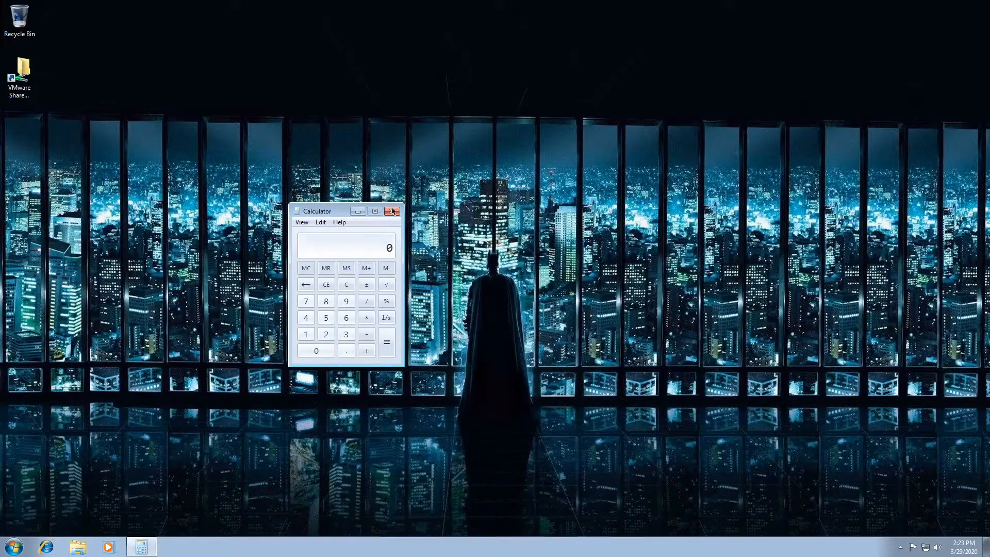
Step: Close Calculator on Windows 7 and show the Windows 10 x64 VM full screen
click(393, 212)
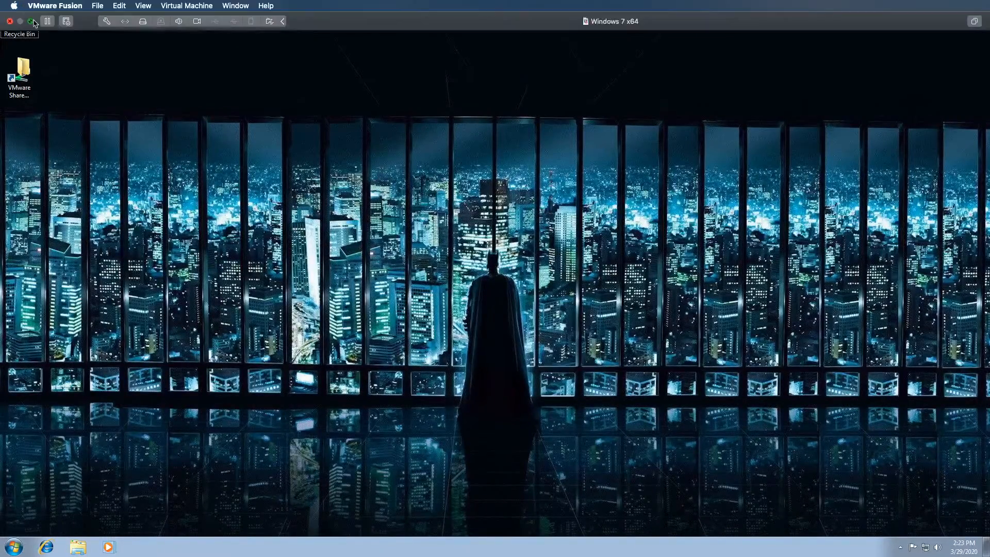
click(34, 22)
click(83, 22)
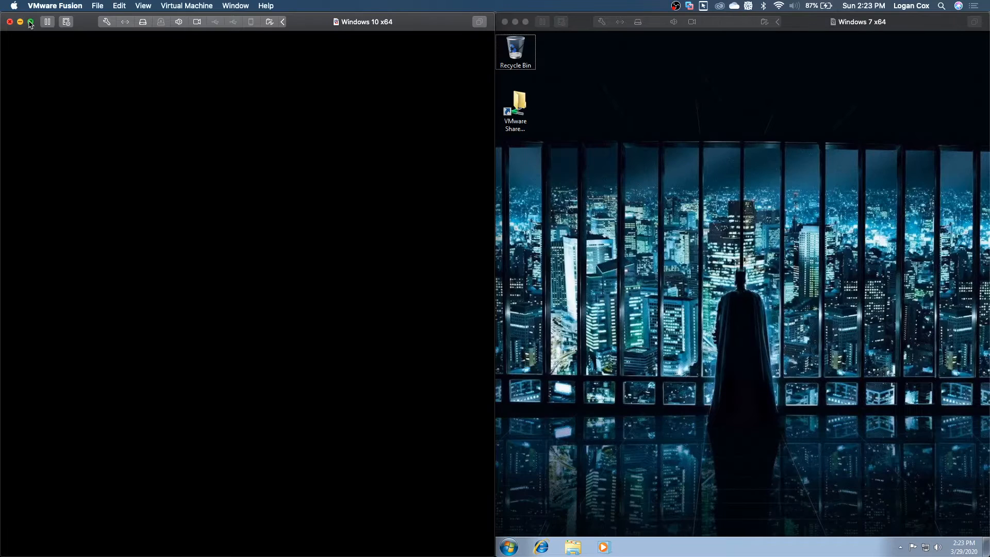
click(31, 22)
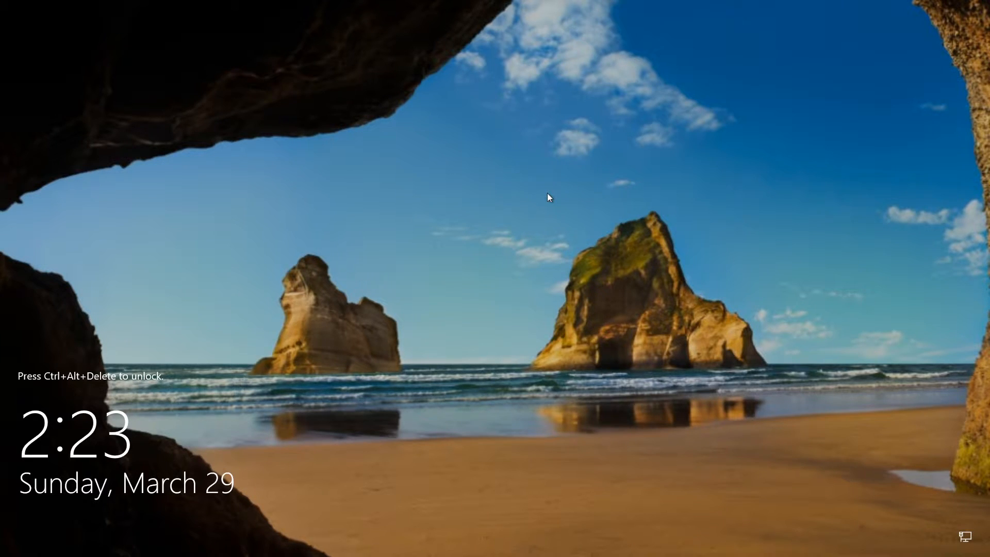
Step: Acknowledge the domain logon notice and sign in with the domain user's name and password
key(ctrl+alt+Delete)
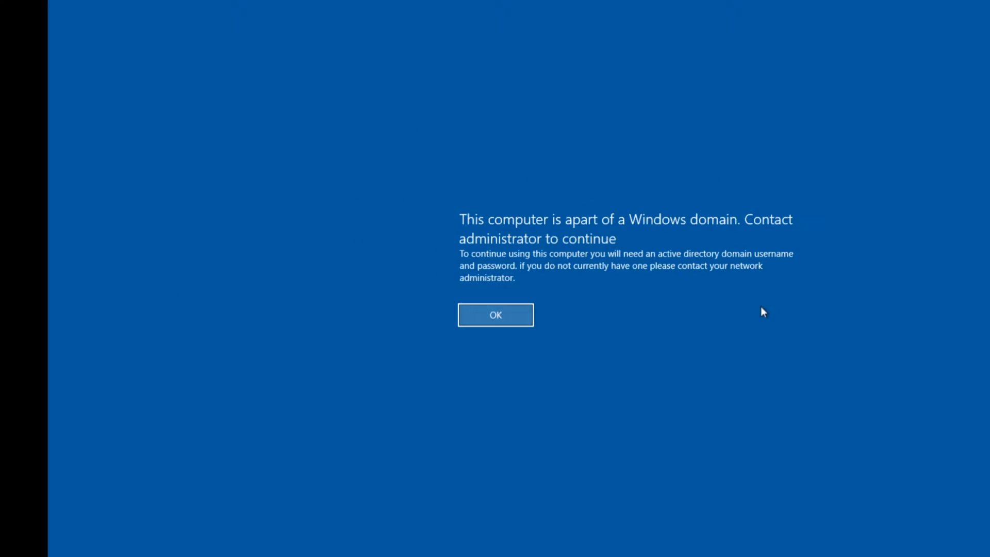
click(380, 320)
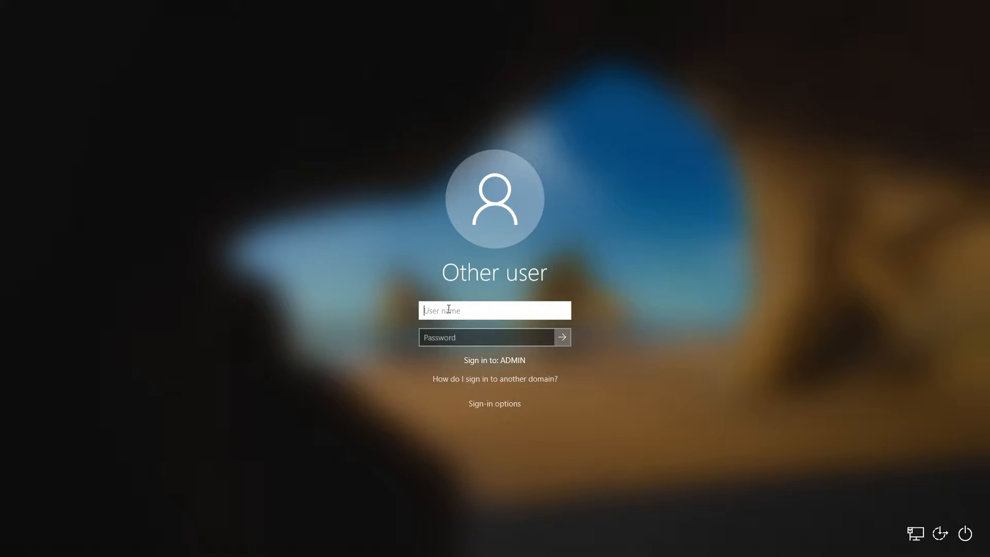
text(youtube)
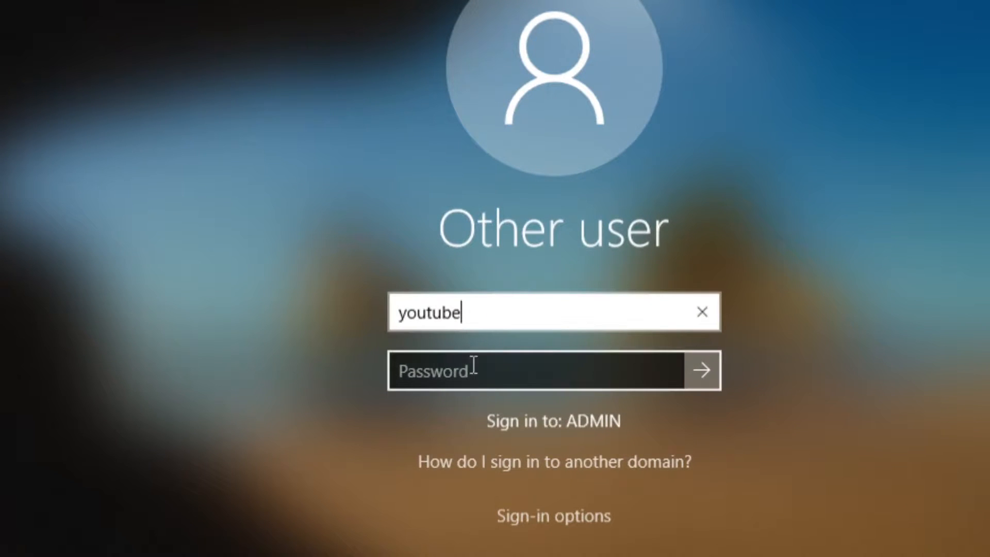
click(457, 338)
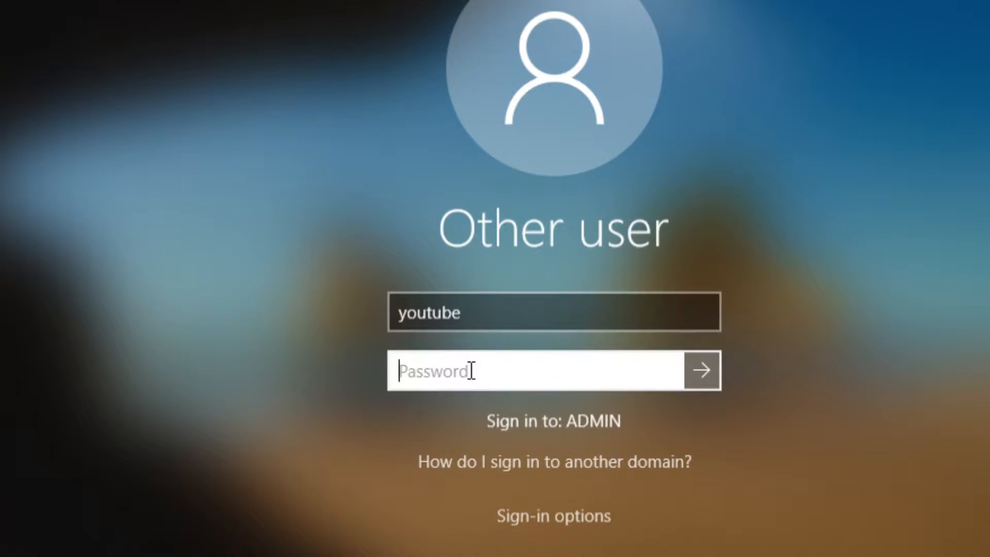
text(***)
key(BackSpace)
key(BackSpace)
key(BackSpace)
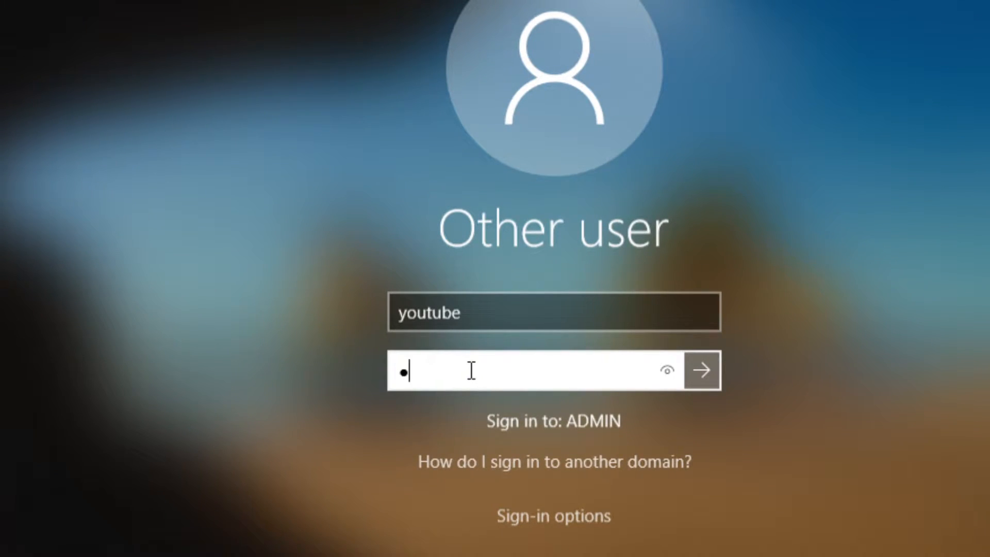
text(************)
key(Return)
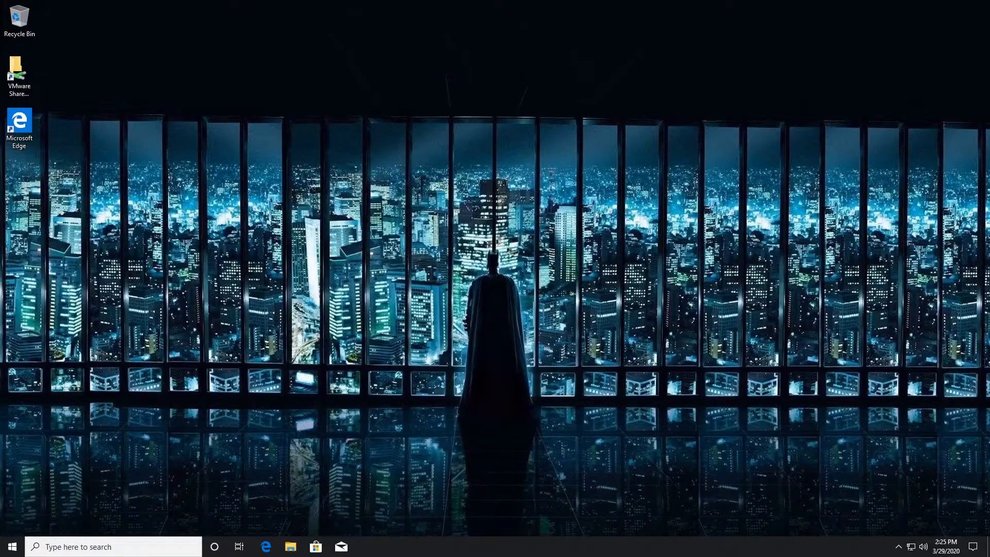
Step: Open Personalization from the desktop menu, then follow its link to the Activation page
right_click(76, 152)
click(148, 255)
drag(273, 42, 456, 40)
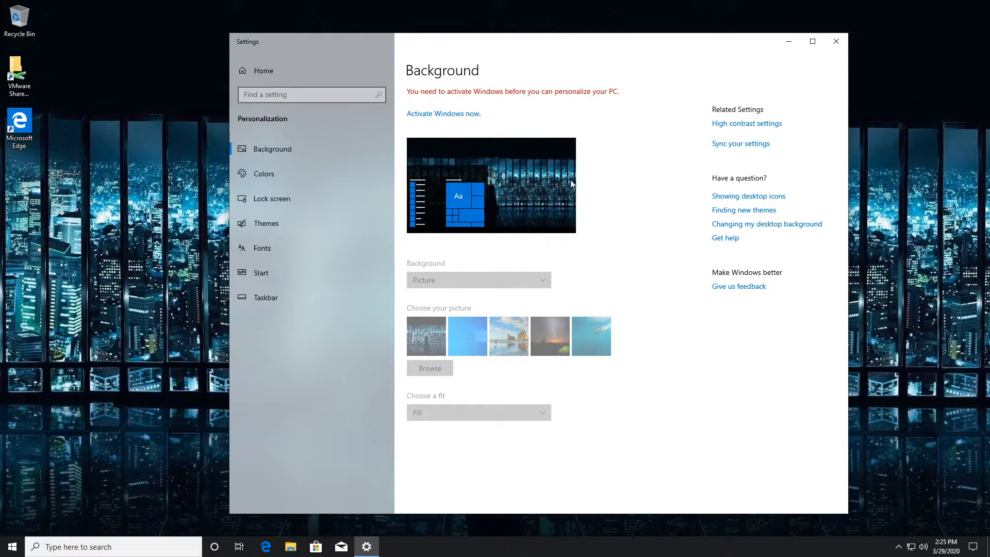
click(453, 114)
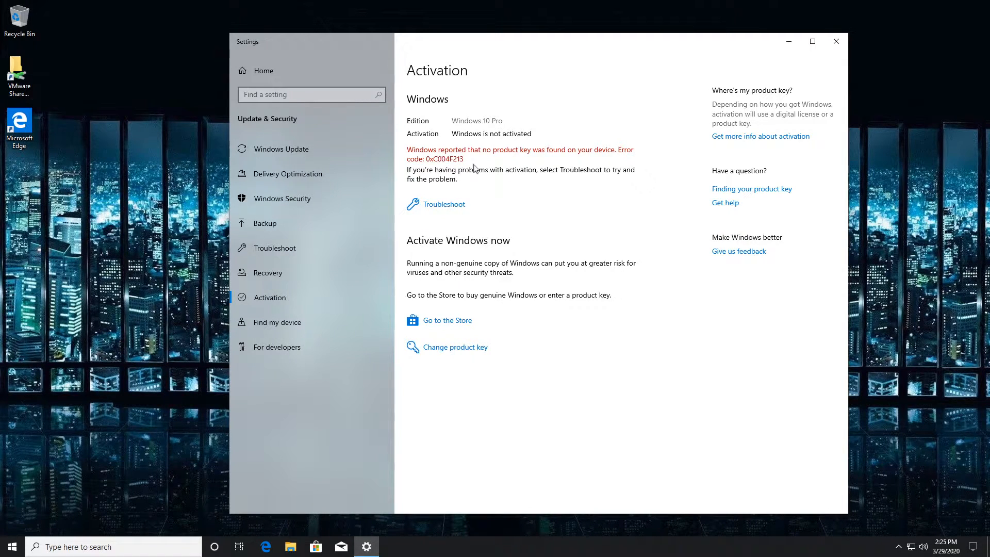
Step: Choose Change product key and approve it with the administrator account and password
click(447, 349)
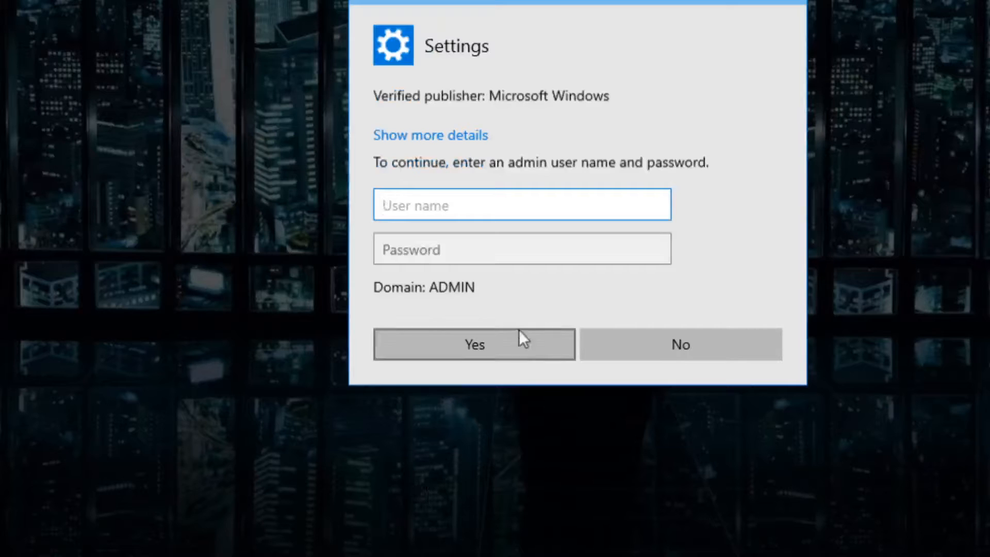
text(administrator)
key(Tab)
text(•••••••)
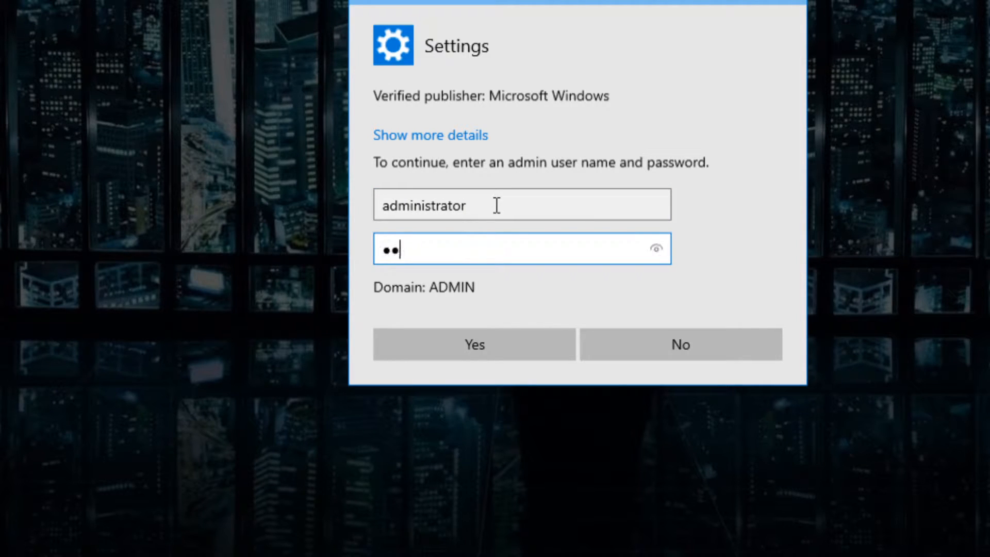
text(•)
key(Return)
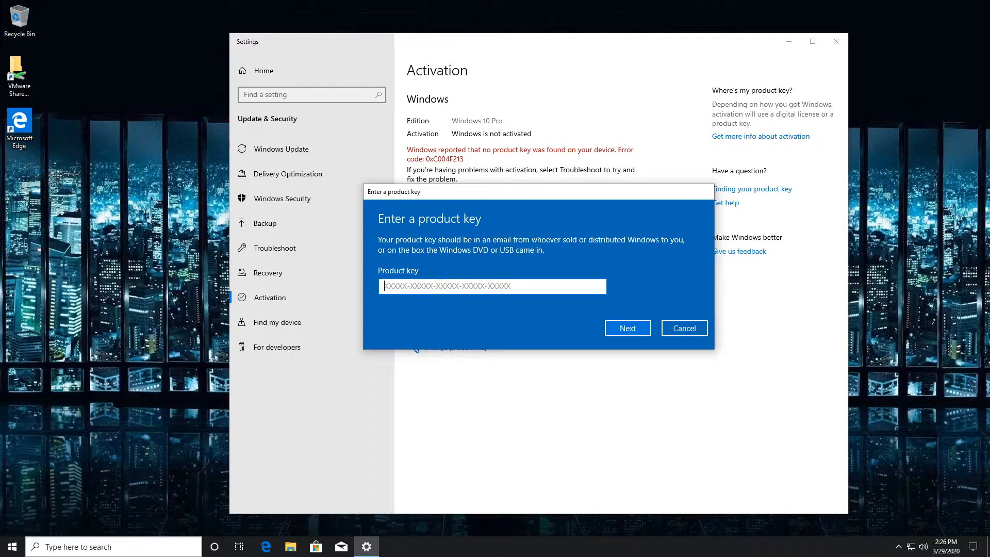
Step: Enter the Windows product key, attempt activation, and dismiss the 0x803f7001 failure
key(ctrl+v)
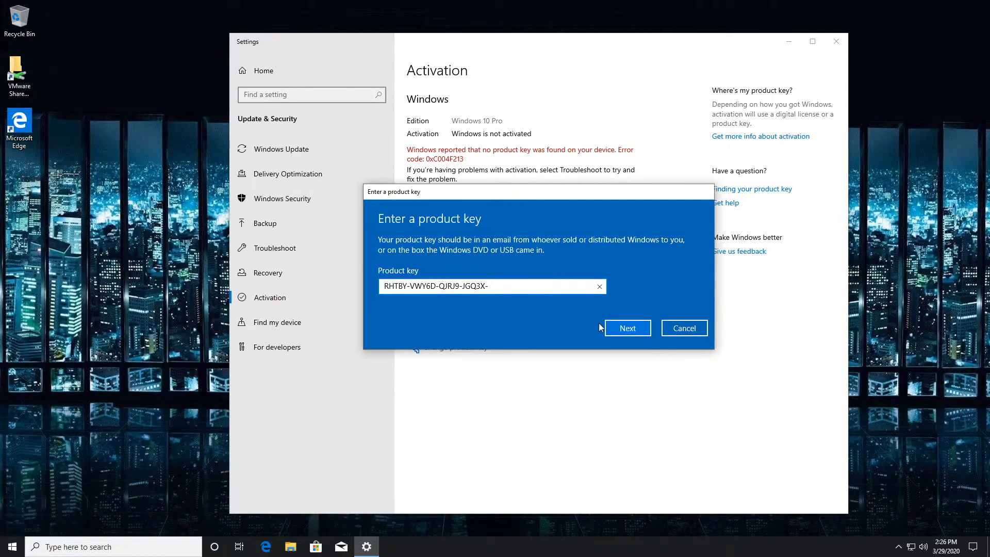
text(Q2289)
click(627, 326)
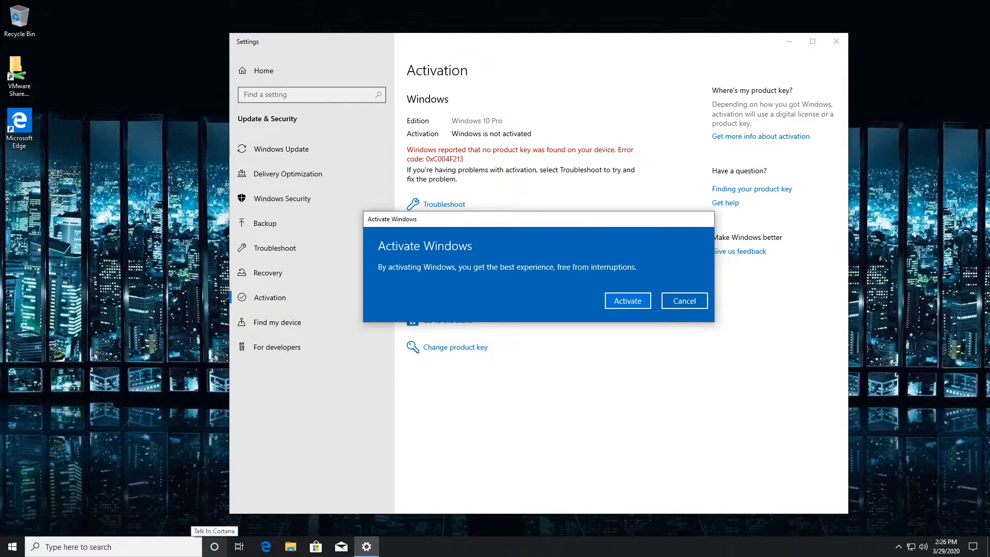
click(621, 303)
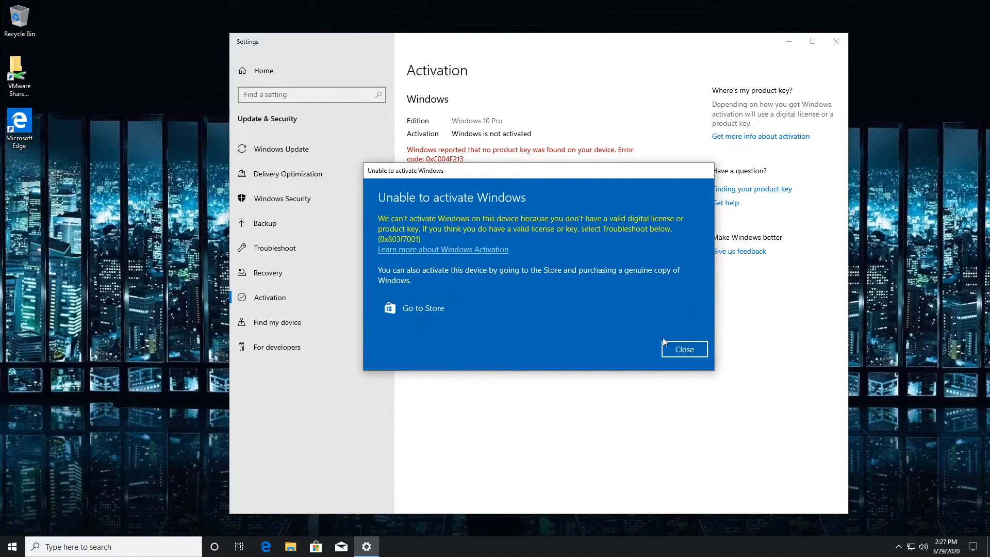
click(690, 352)
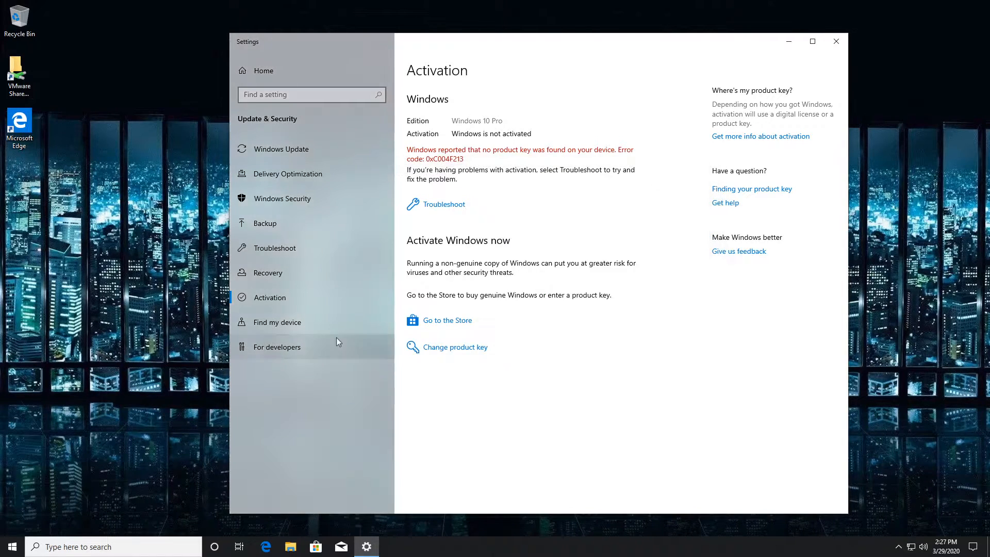
Step: Sign out of the domain user session from the Start menu account options
click(12, 546)
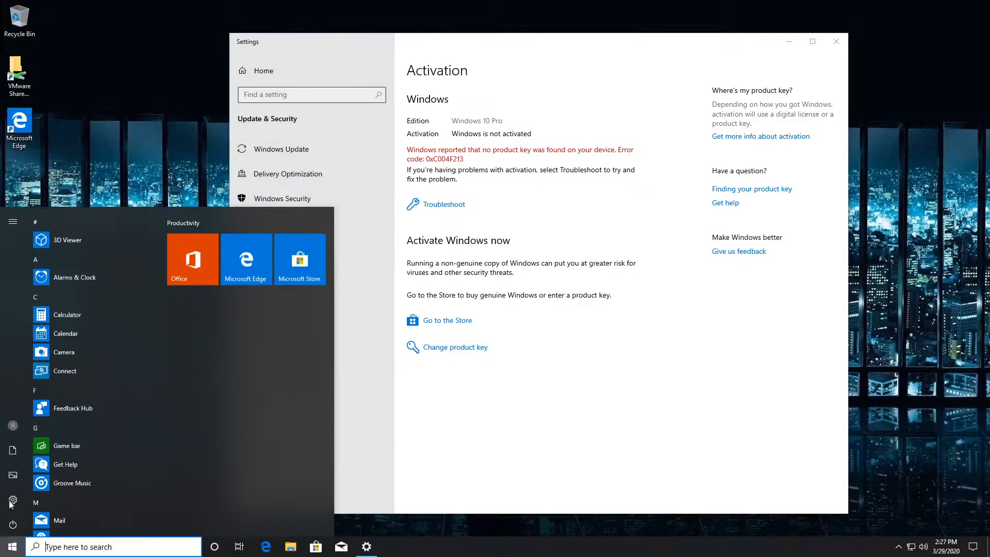
click(12, 425)
click(41, 375)
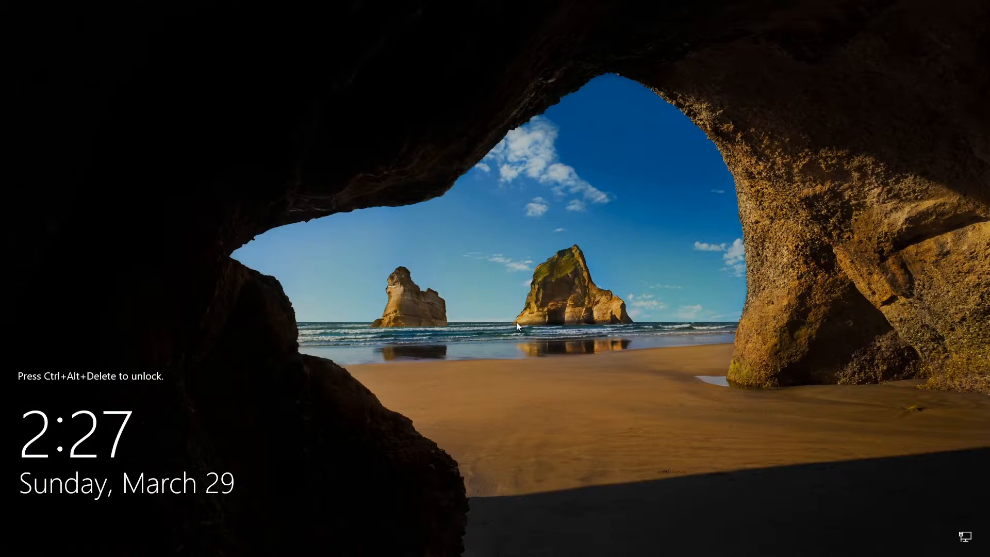
Step: Sign back in with the local DESKTOP-AVGSQF2 account after acknowledging the notice
key(ctrl+alt+Delete)
key(Return)
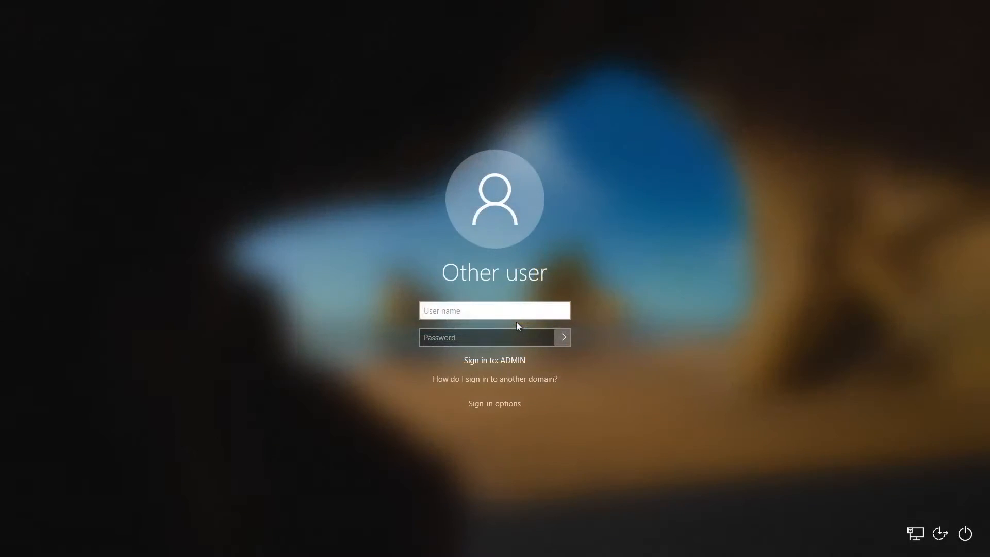
text(desktop-avgsqf2\vmware)
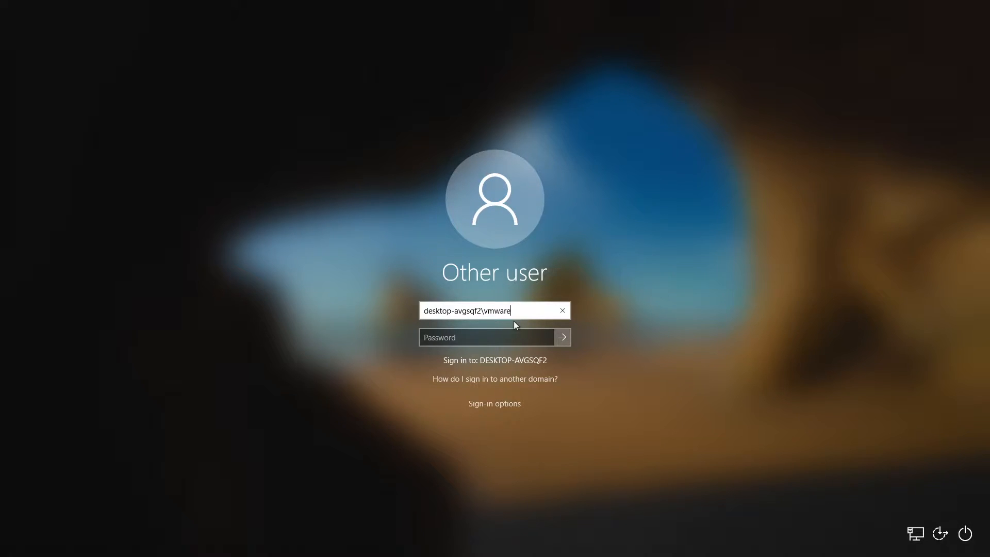
key(Return)
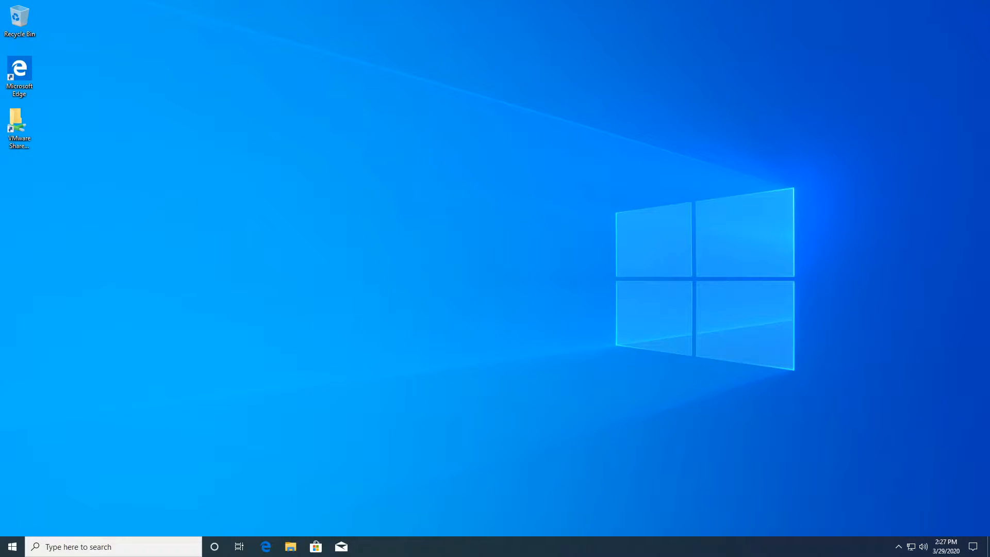
Step: Close File Explorer, then open Windows Settings and visit the Your phone page
key(super+e)
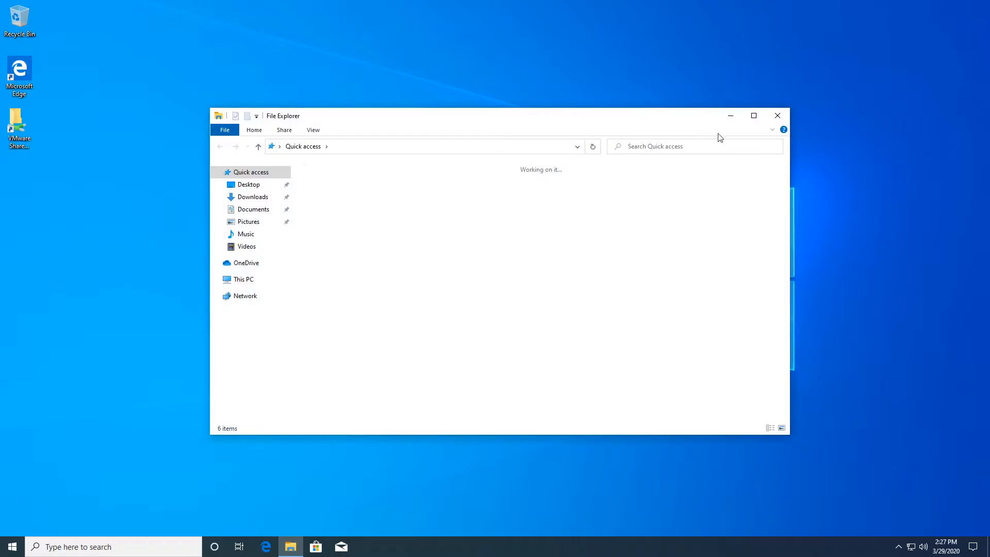
click(778, 115)
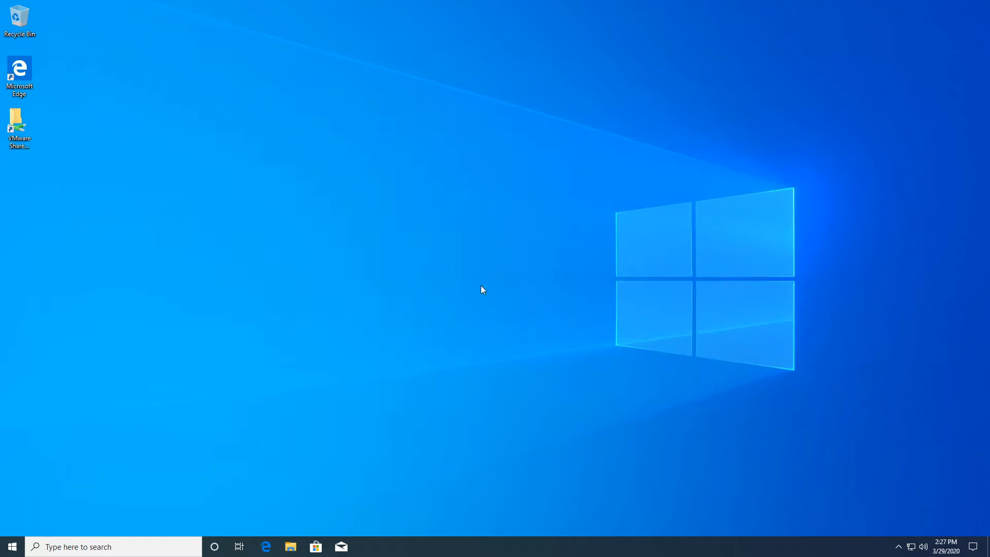
key(super+i)
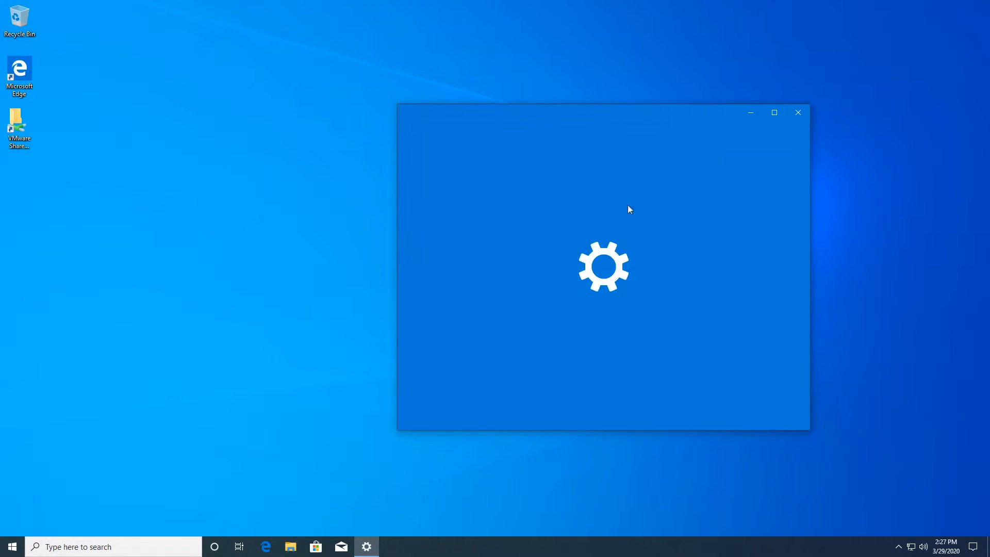
scroll(547, 227, down, 1)
click(543, 216)
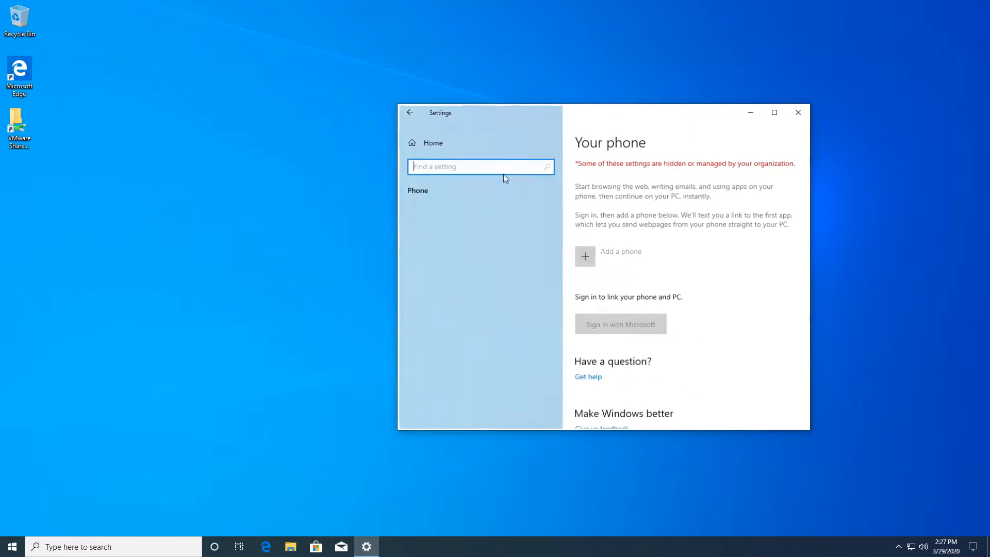
click(425, 137)
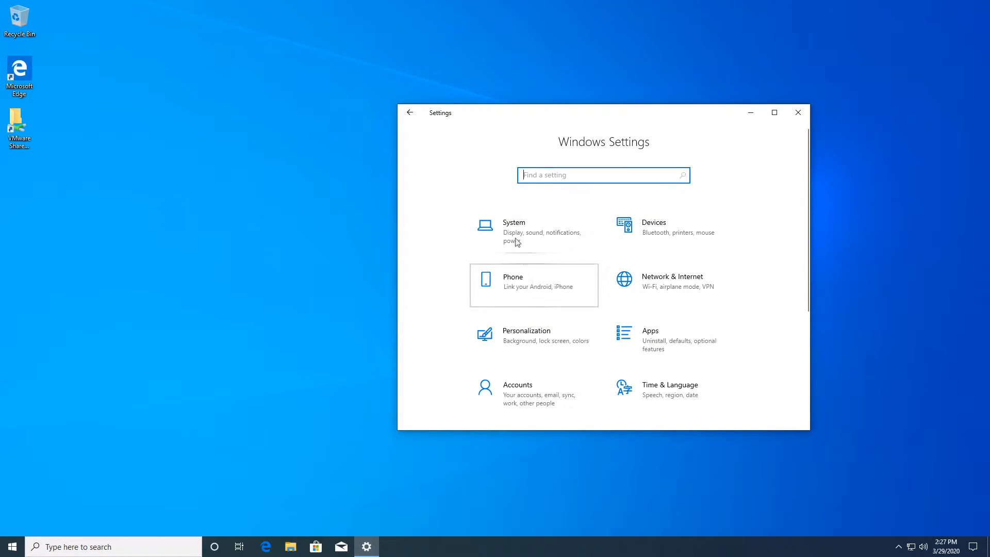
click(516, 278)
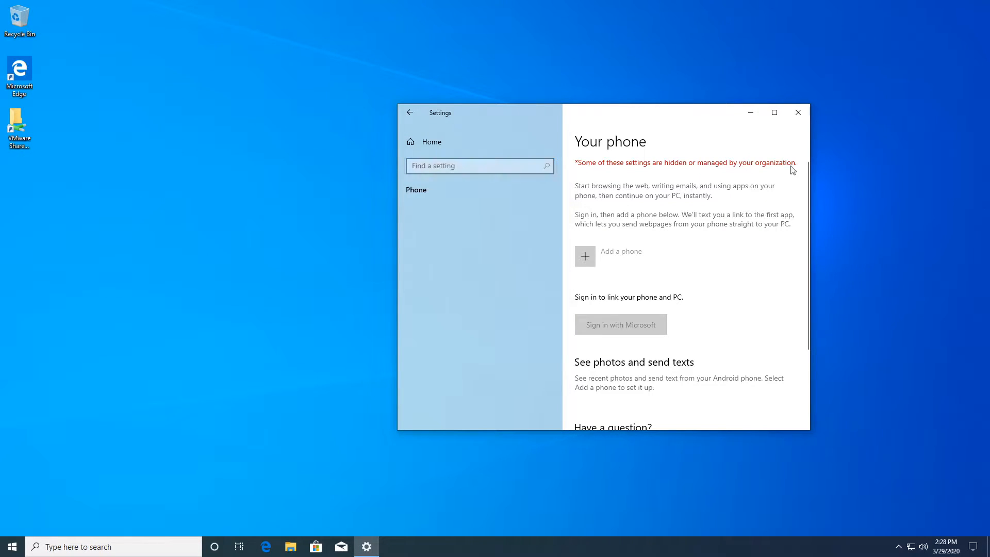
Step: Review the restricted Your phone page, then return home and open System display settings
scroll(735, 234, down, 3)
scroll(736, 234, up, 3)
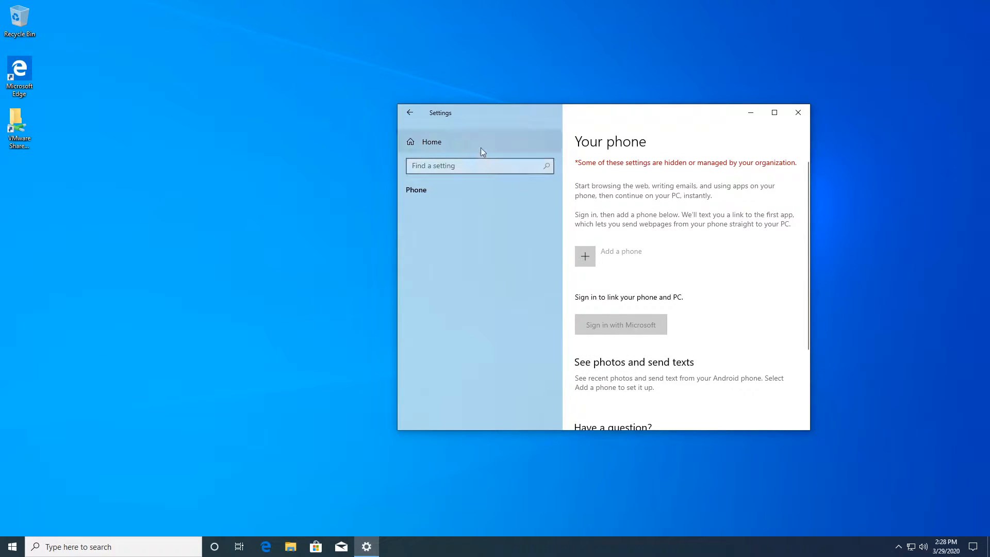
click(480, 148)
click(528, 253)
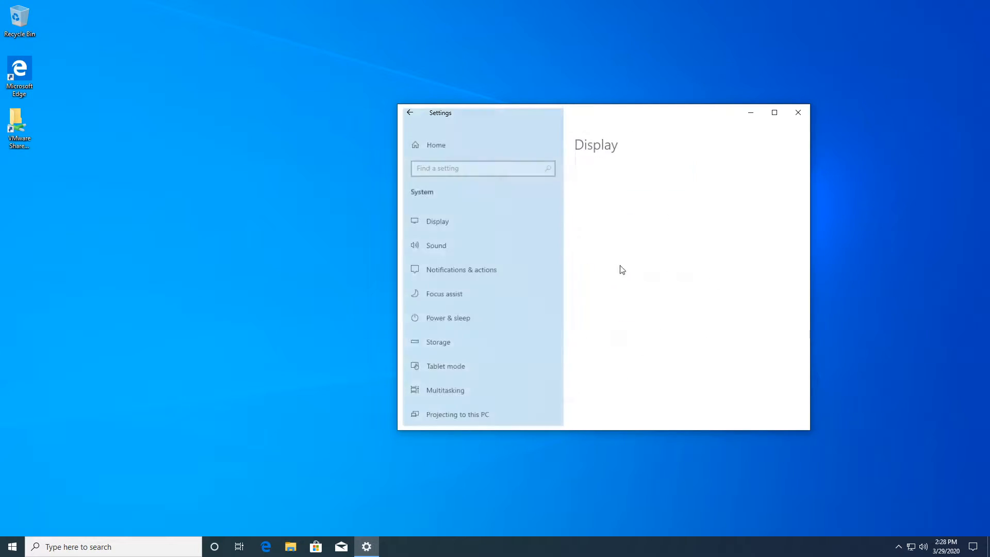
Step: Reach Personalization from the desktop menu and follow its link to the Windows Activation page
right_click(830, 250)
click(863, 348)
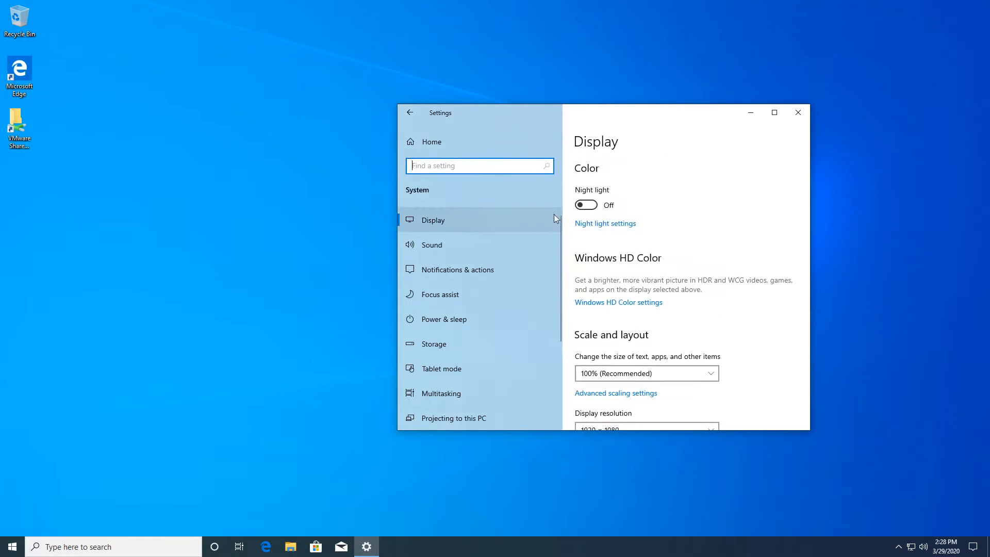
right_click(334, 115)
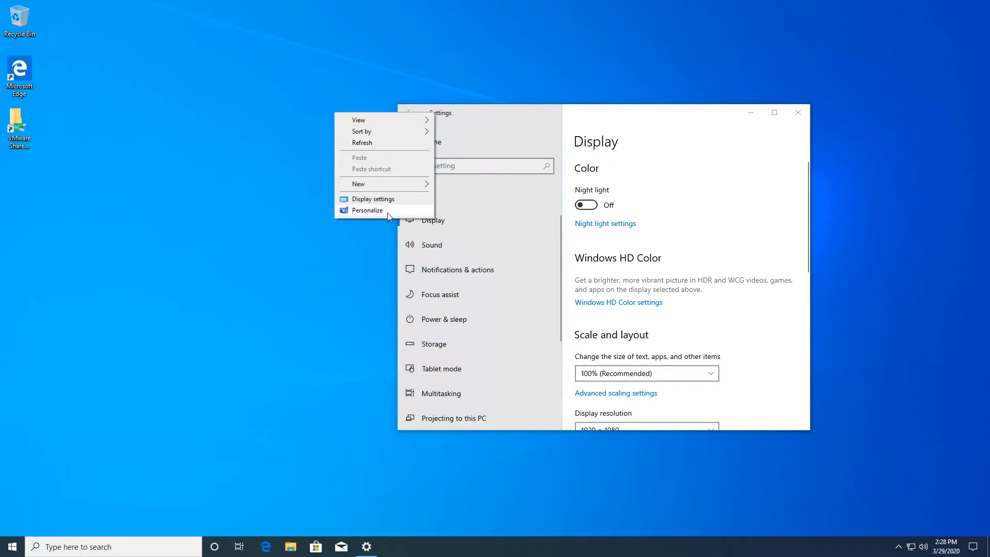
click(361, 212)
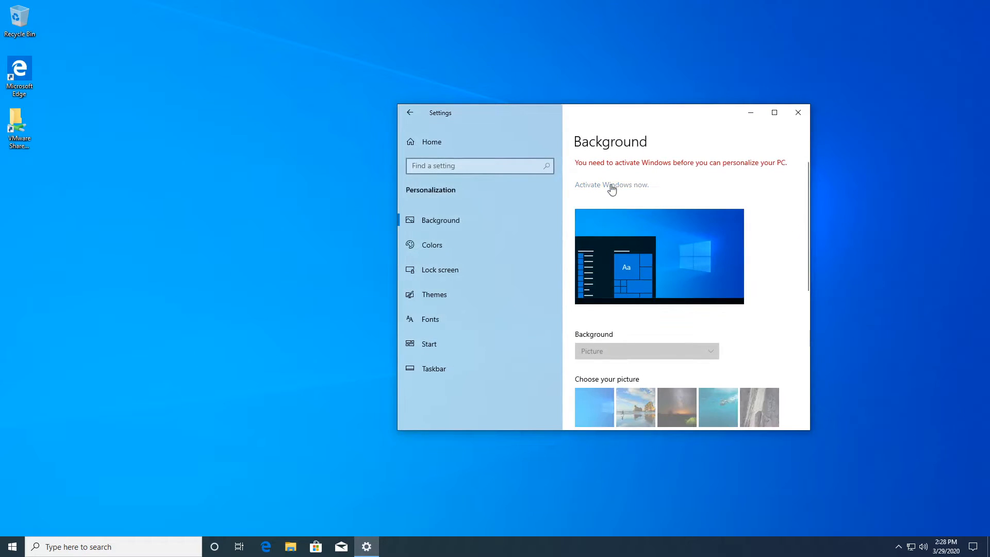
click(612, 185)
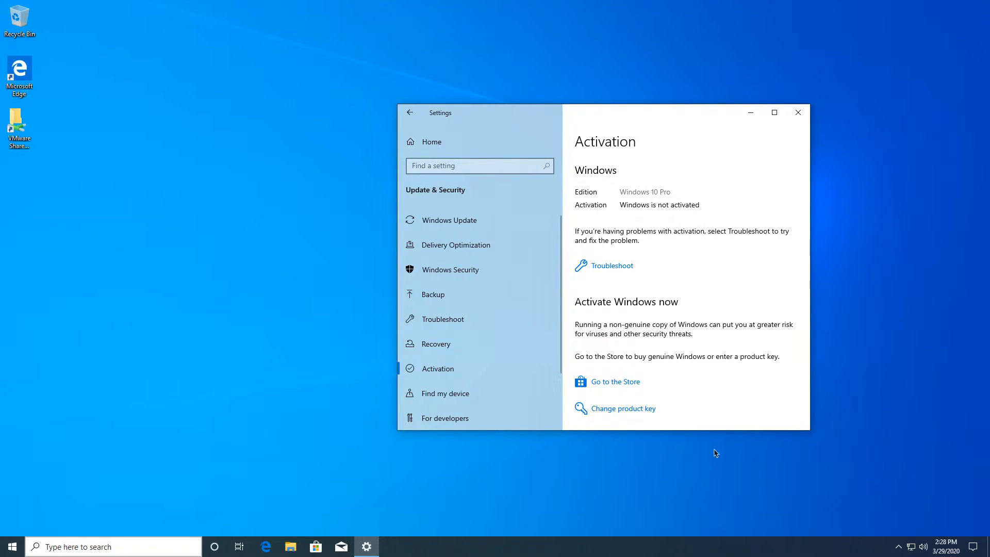
Step: Enter a new product key by pasting it and typing the remaining characters
click(628, 414)
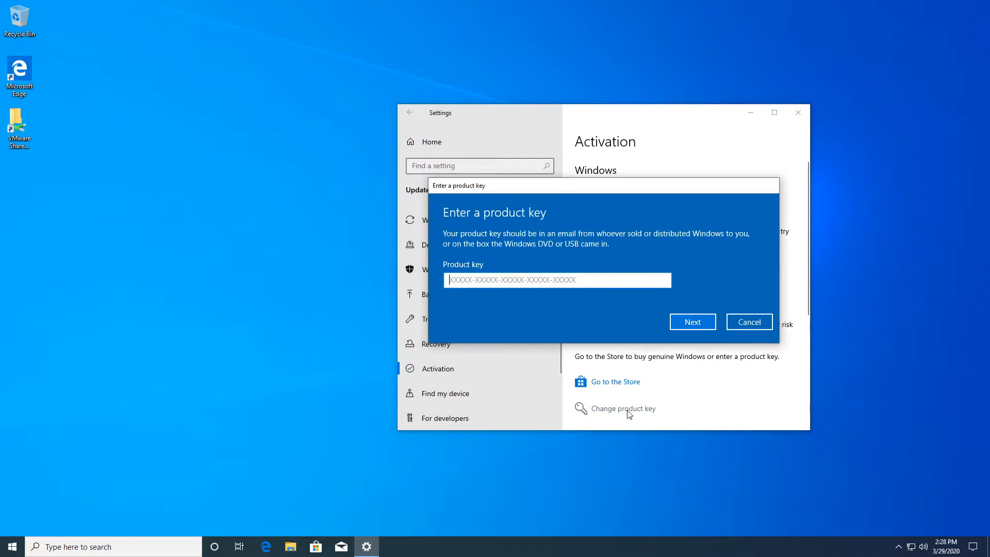
right_click(543, 277)
click(561, 287)
text(Q2289)
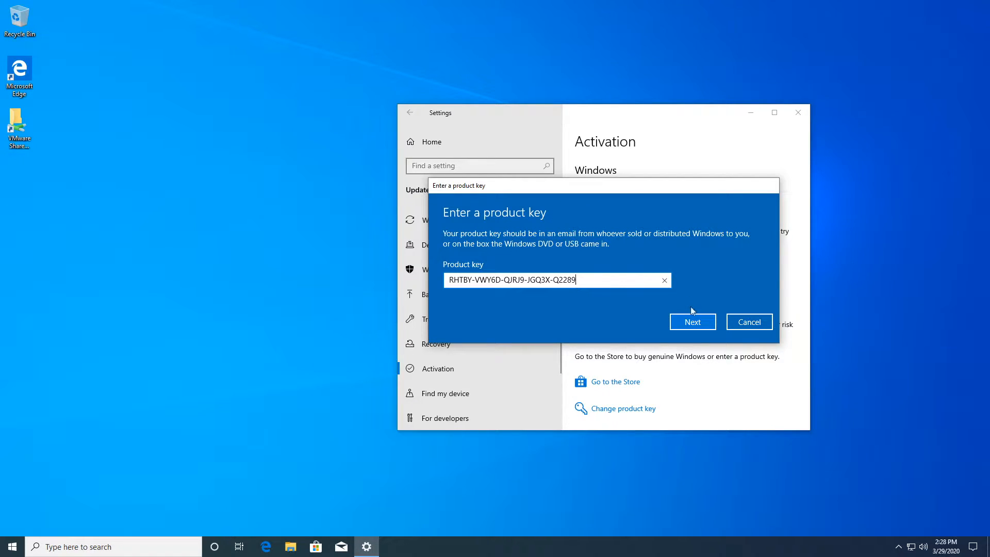
click(692, 321)
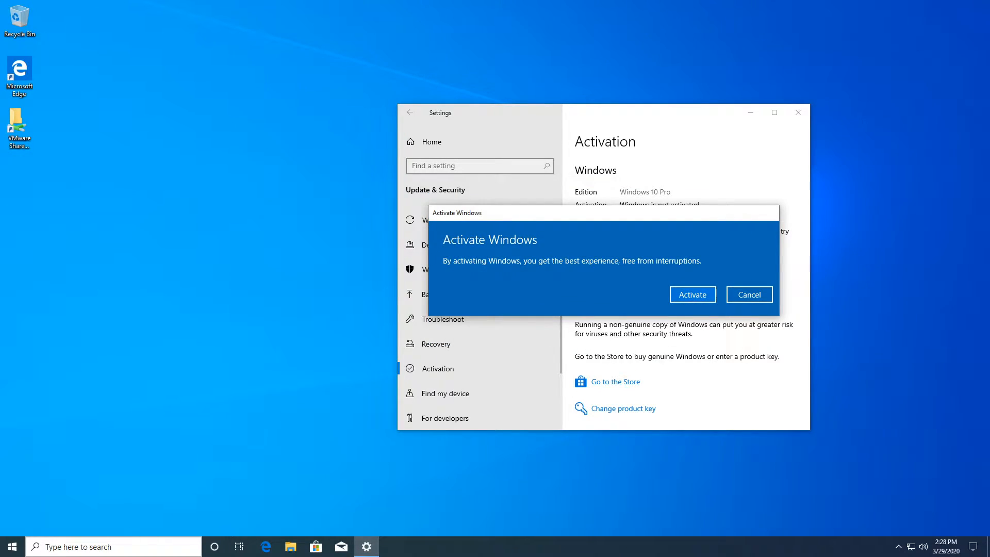
Step: Run activation, dismiss the 0x803f7001 failure, and close Settings before signing out
click(699, 300)
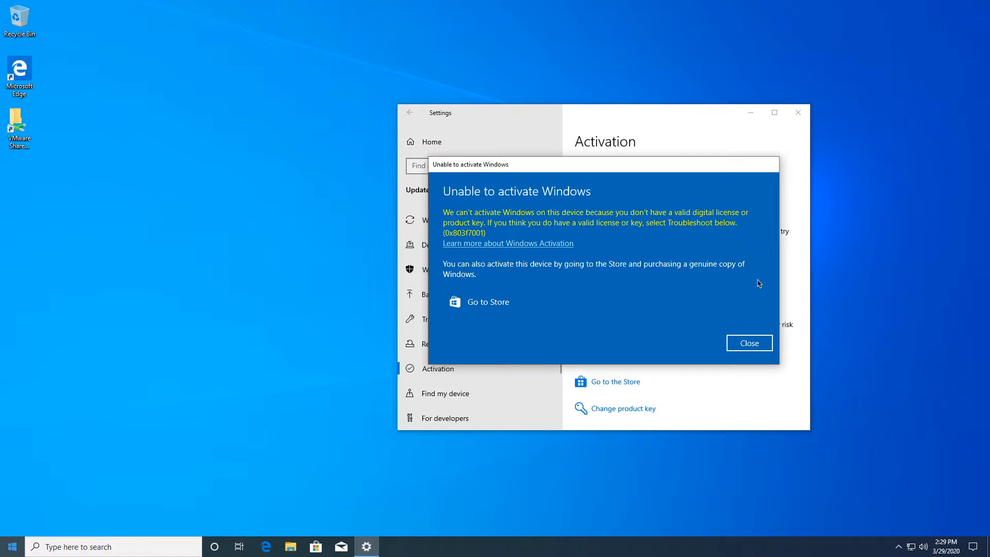
click(742, 343)
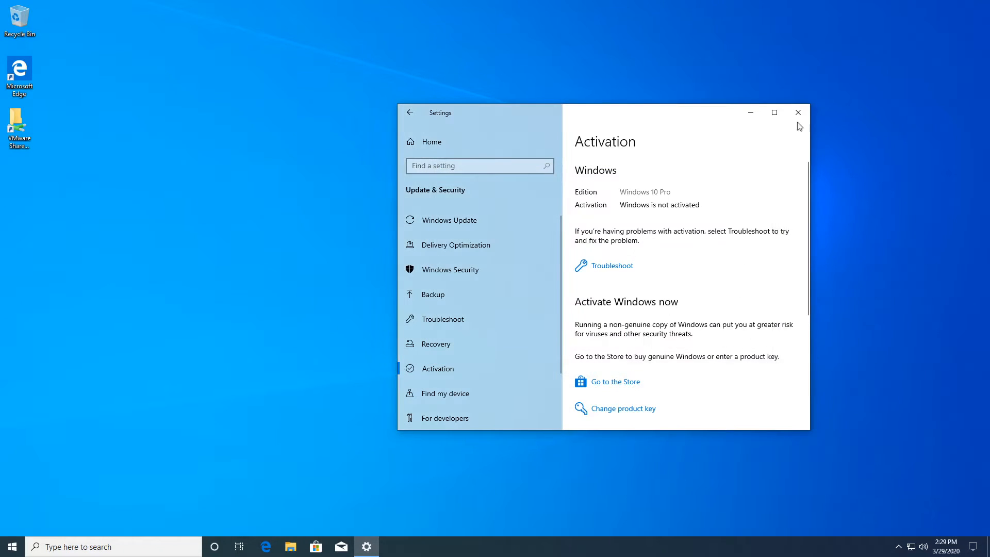
click(798, 113)
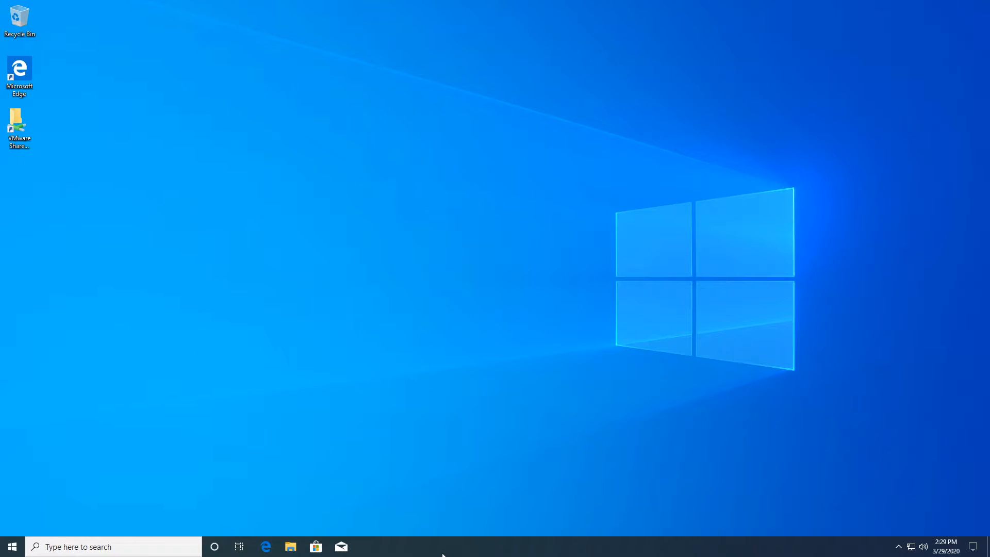
key(ctrl+alt+Delete)
Step: Sign out the client, then launch Sites and Services and Users and Computers from Server Manager Tools
key(Return)
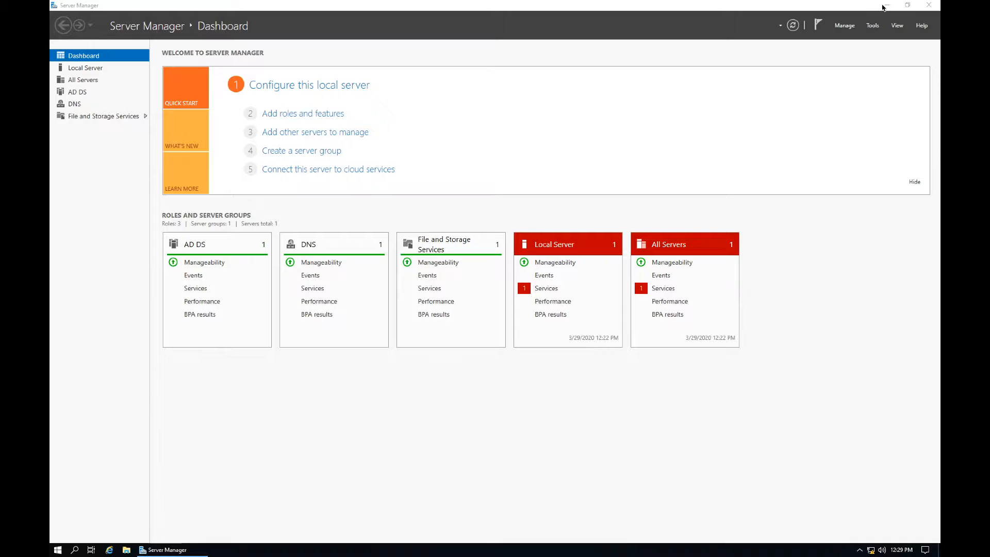
click(885, 7)
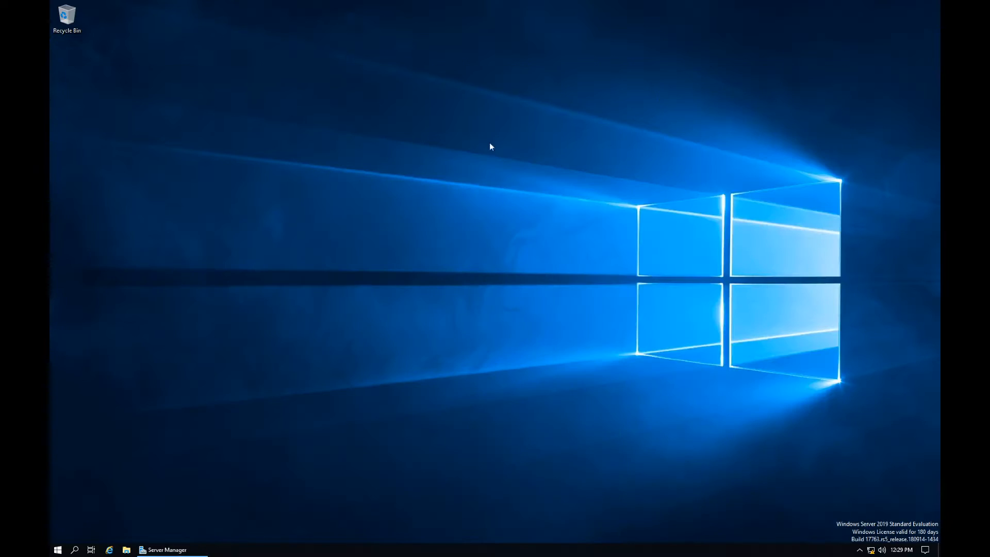
click(165, 549)
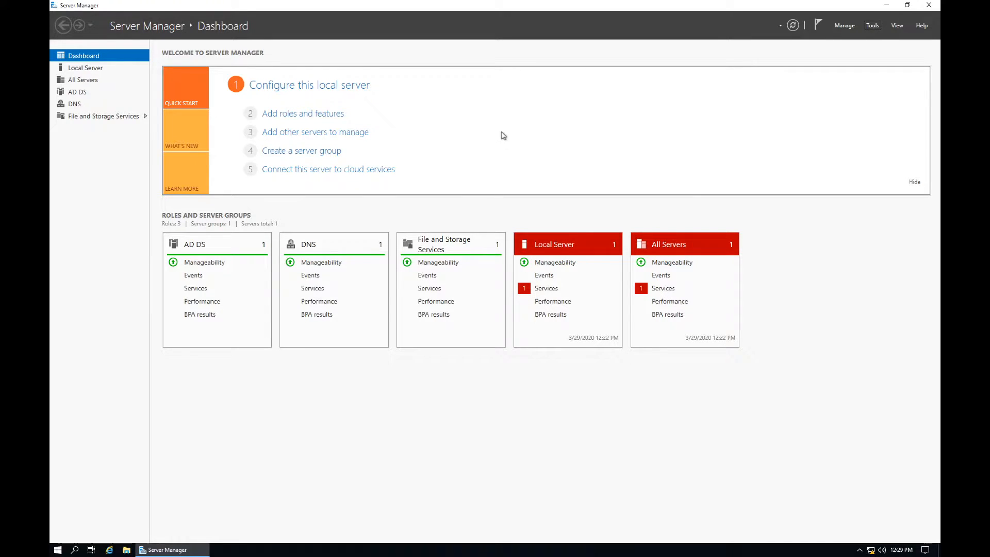
click(872, 26)
click(851, 69)
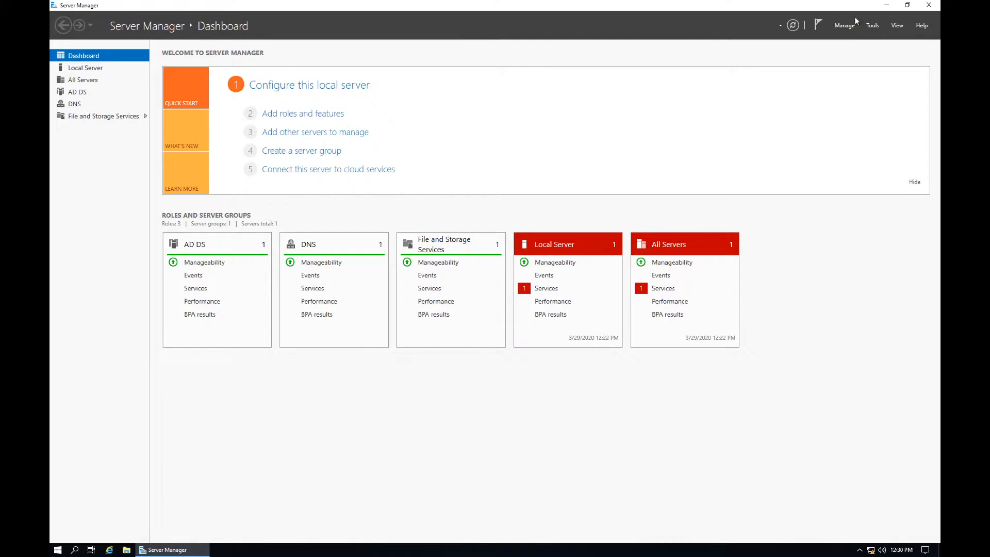
click(871, 26)
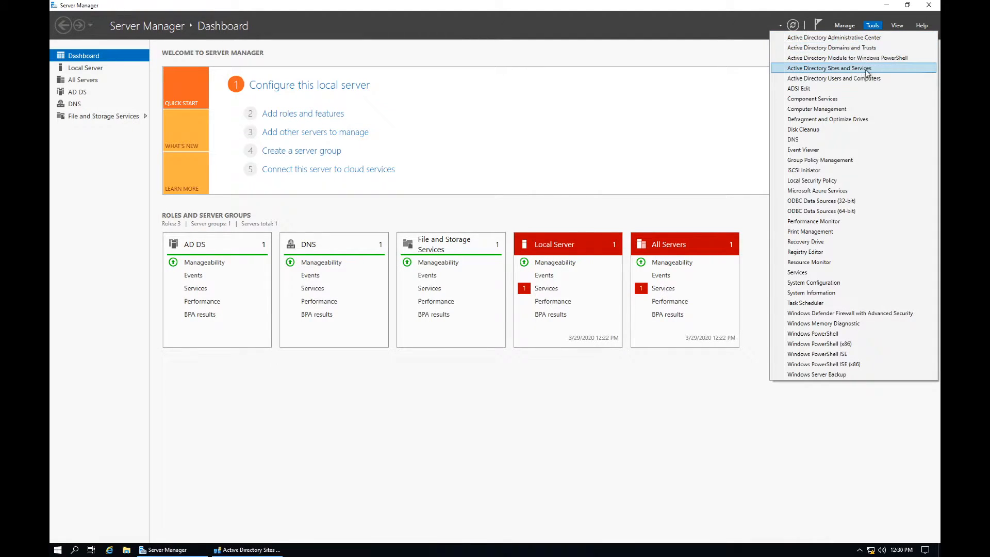
click(895, 78)
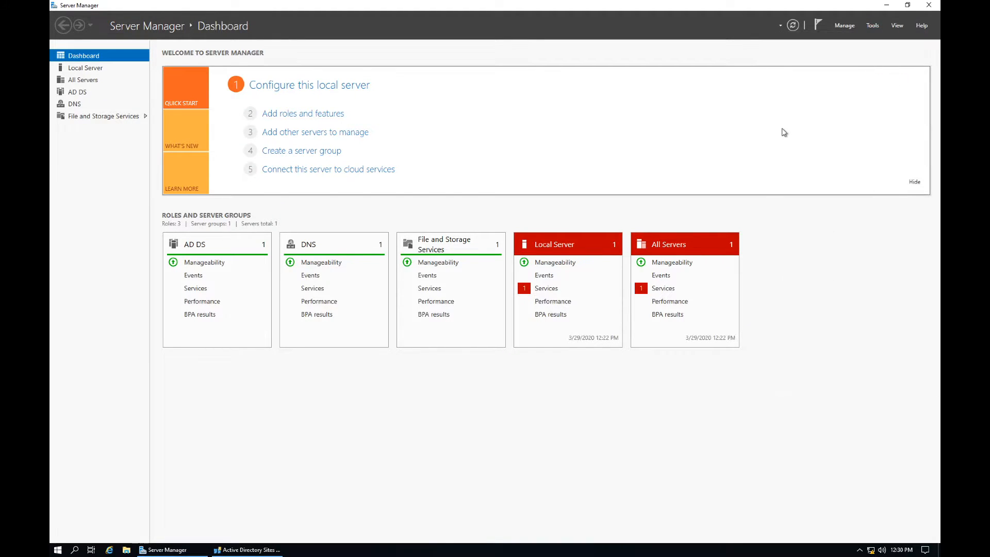
Step: Browse Sites to Default-First-Site-Name, then close Active Directory Sites and Services
click(246, 549)
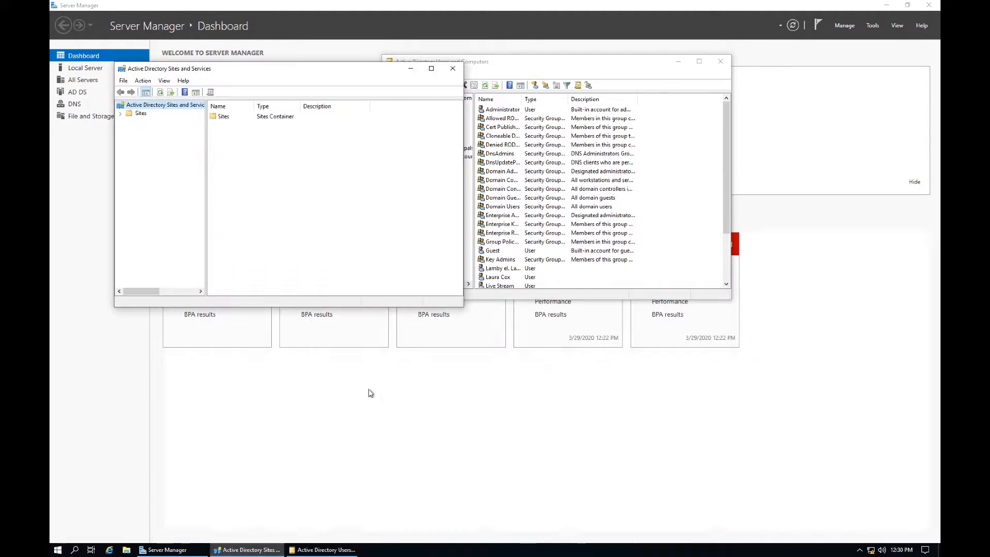
click(121, 113)
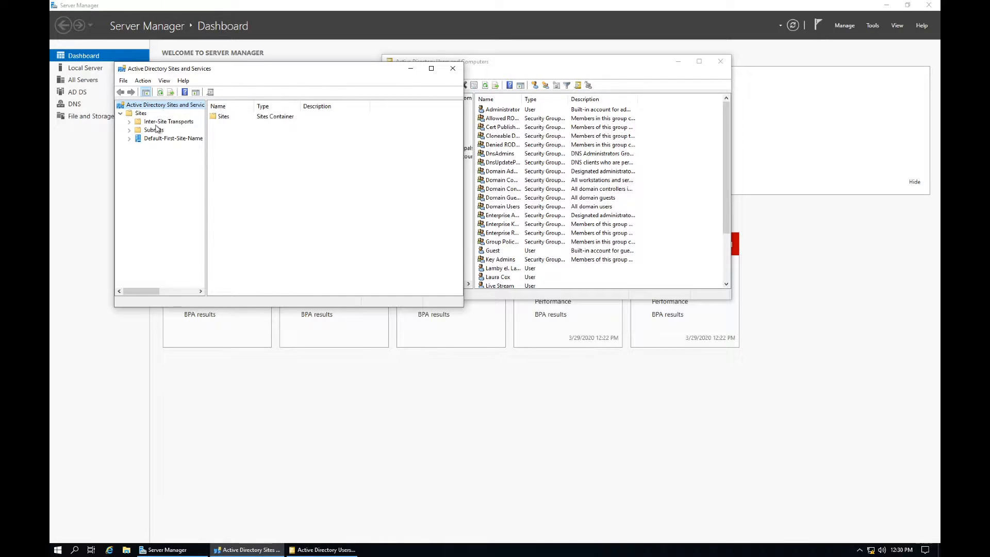
click(139, 139)
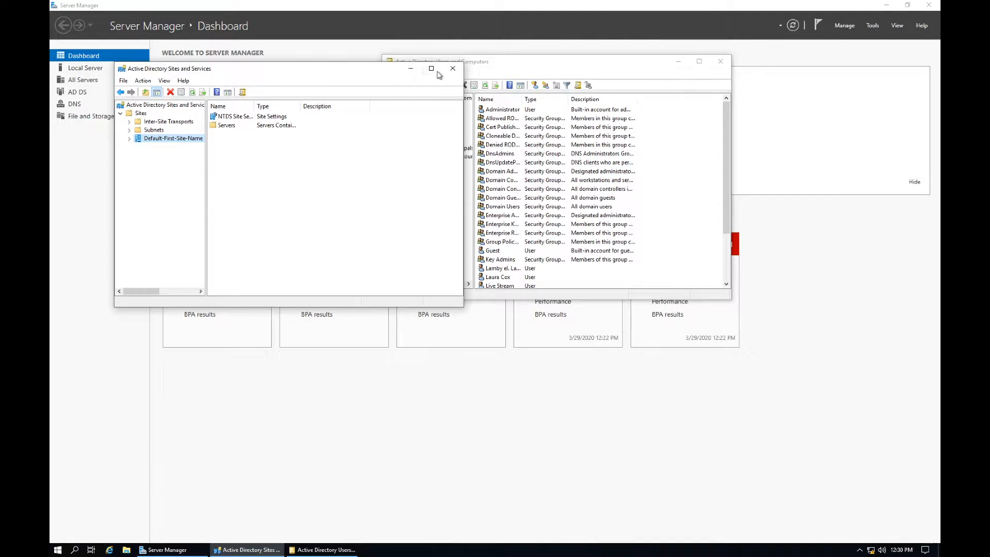
click(453, 68)
Step: In the admin.com Users list, open the Live Stream account's properties
drag(493, 66, 483, 170)
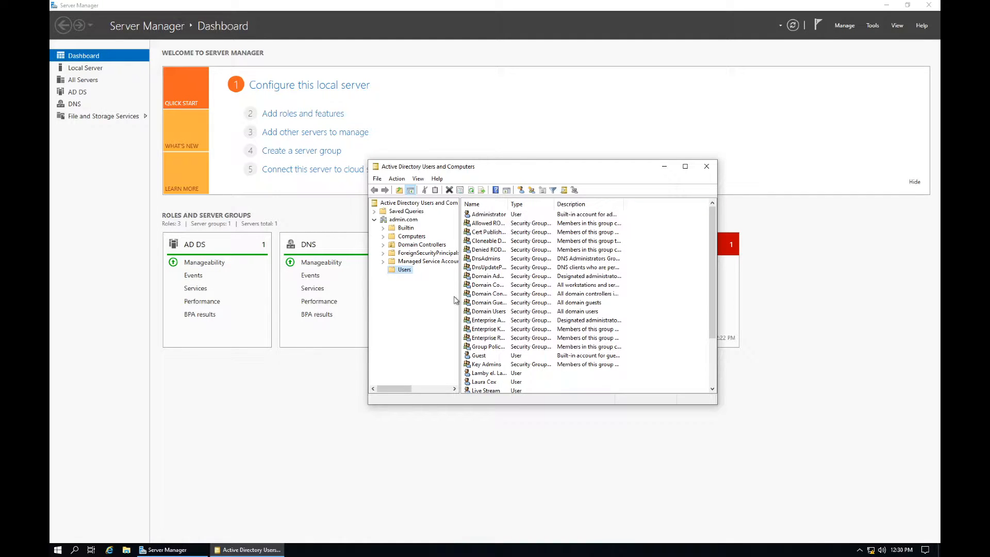
scroll(517, 339, down, 3)
click(488, 330)
double_click(488, 330)
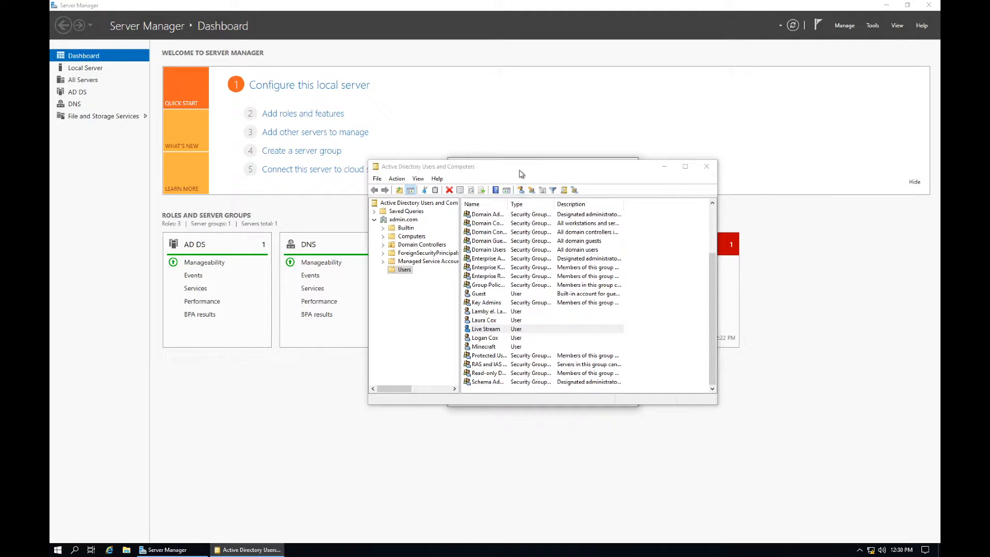
drag(529, 166, 516, 225)
click(521, 157)
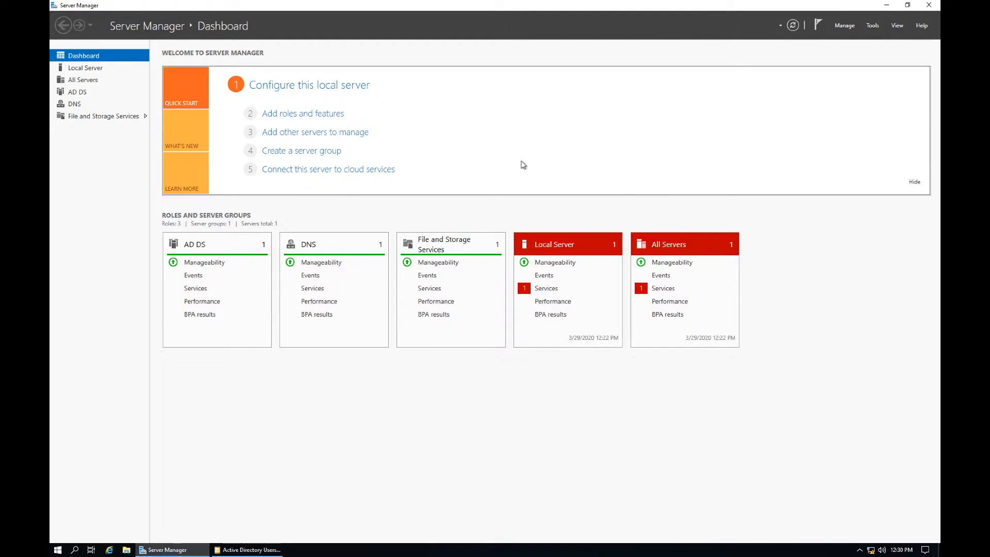
click(256, 548)
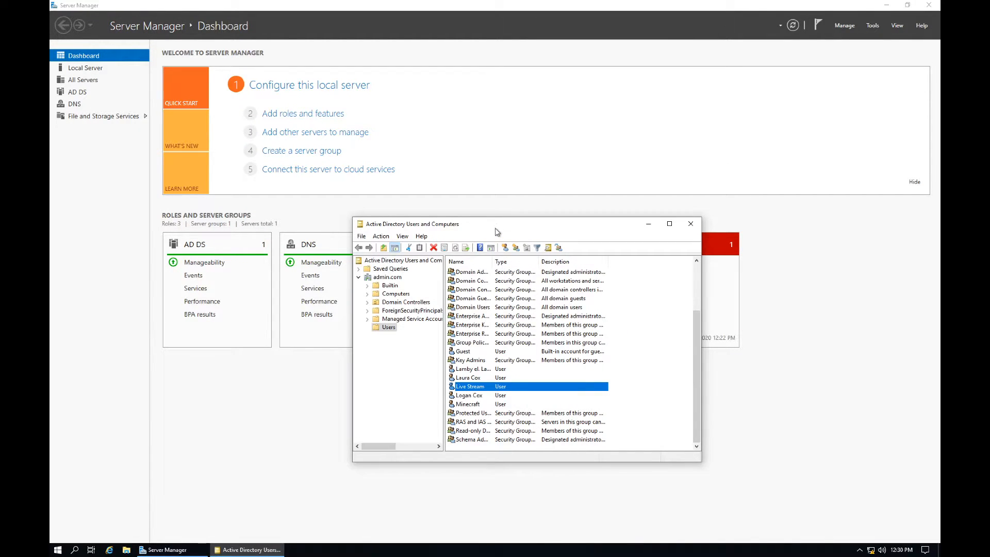
Step: Tick 'Account is disabled' on the Account tab of Live Stream's properties
drag(497, 232, 489, 262)
double_click(468, 418)
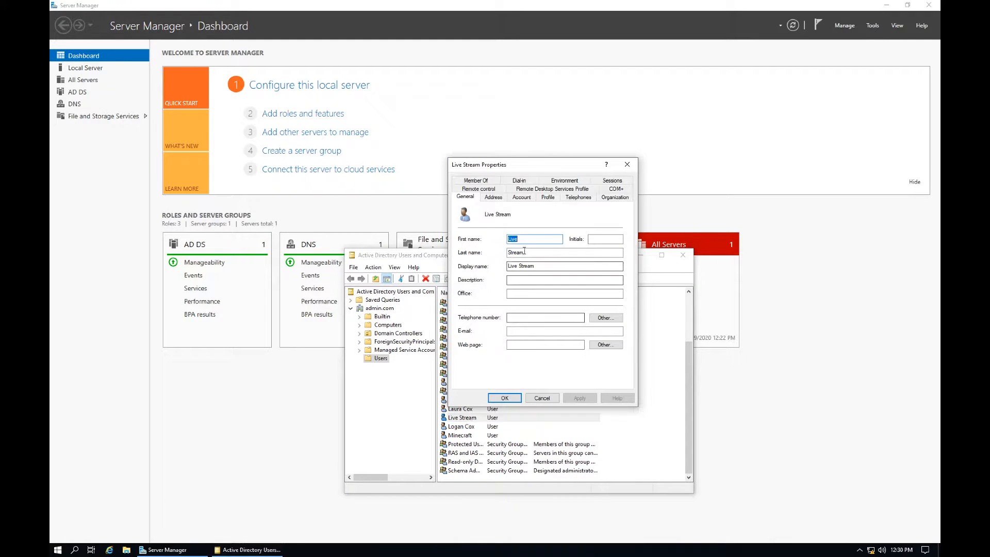
click(521, 196)
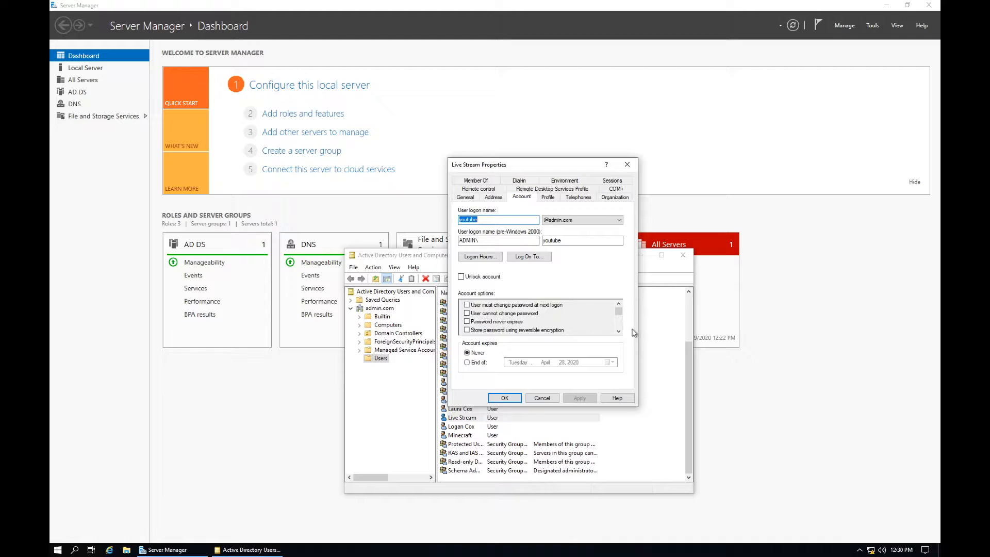
scroll(618, 331, down, 4)
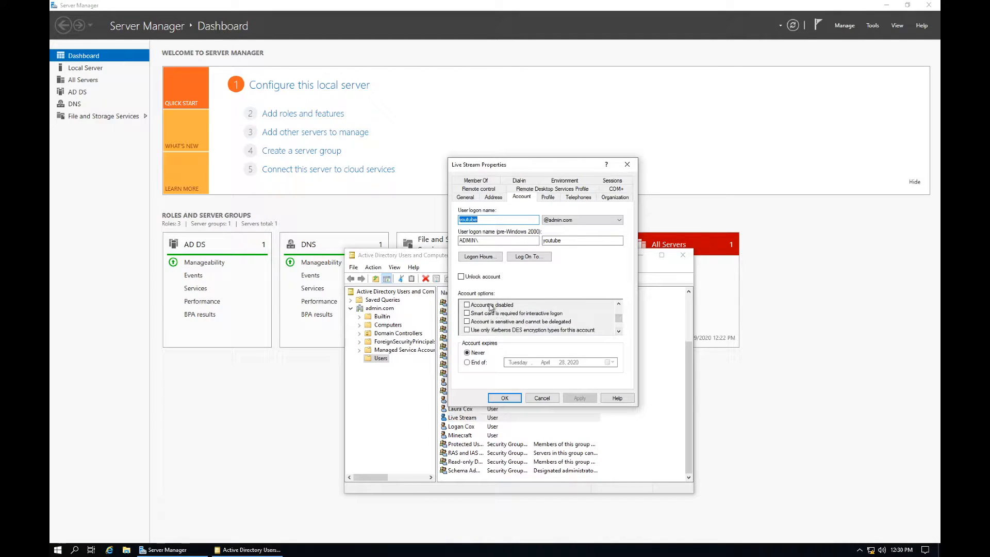
click(467, 305)
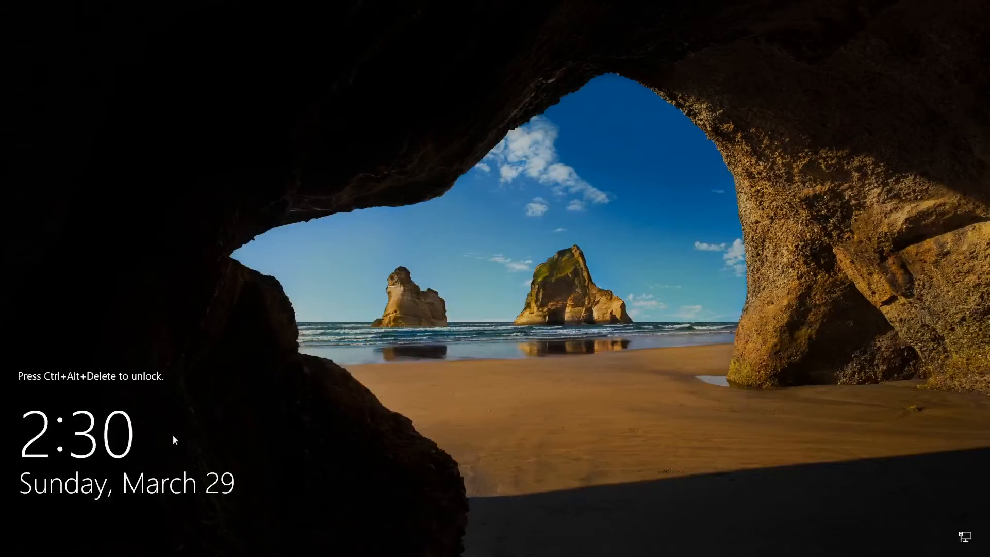
Step: Sign in with the Live Stream user name and password, then dismiss the account-disabled message
key(ctrl+alt+Delete)
key(Return)
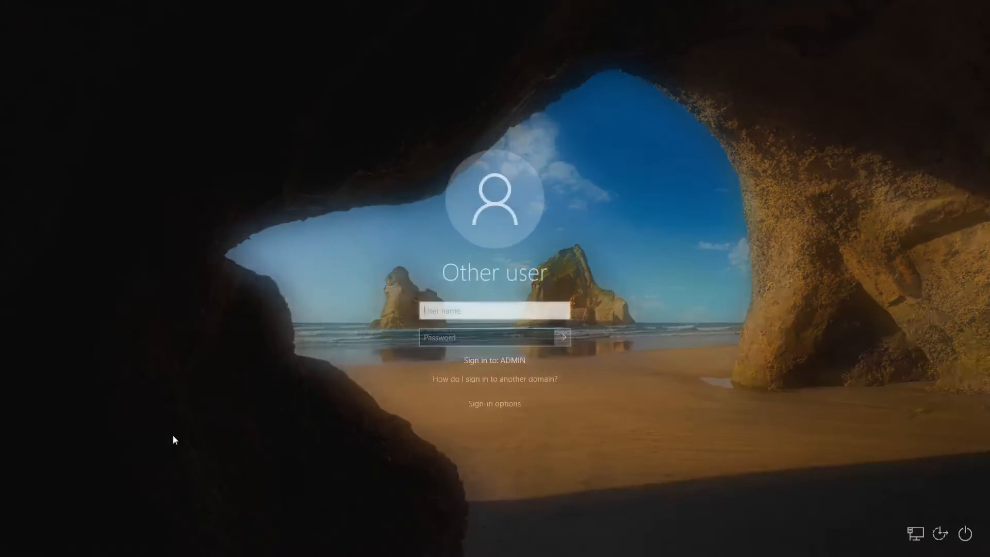
text(youtube)
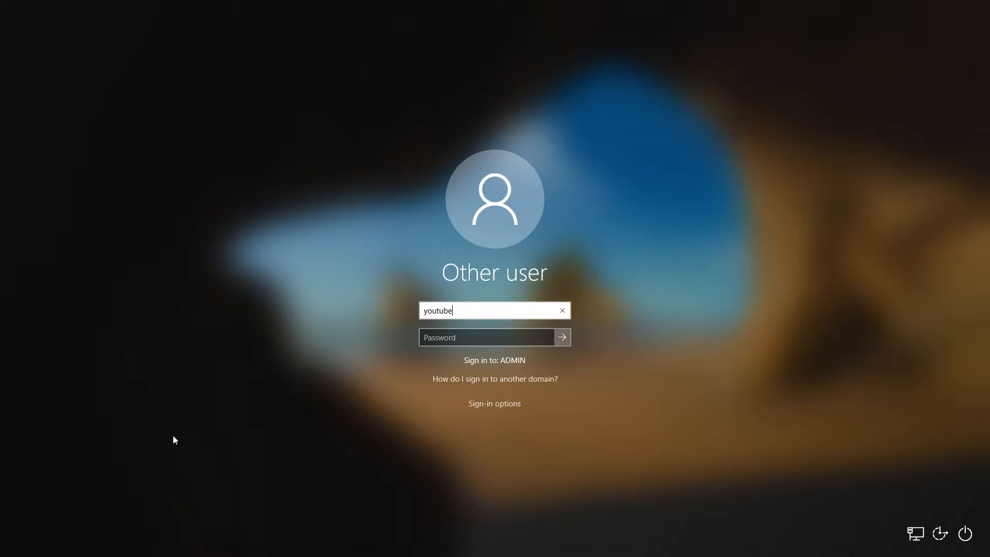
key(Tab)
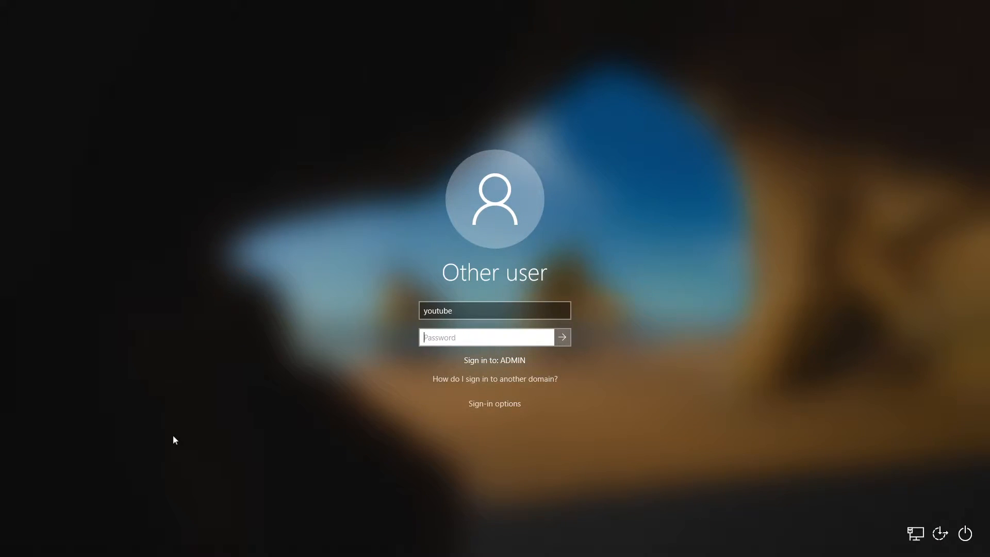
text(•••••••••••••)
key(Return)
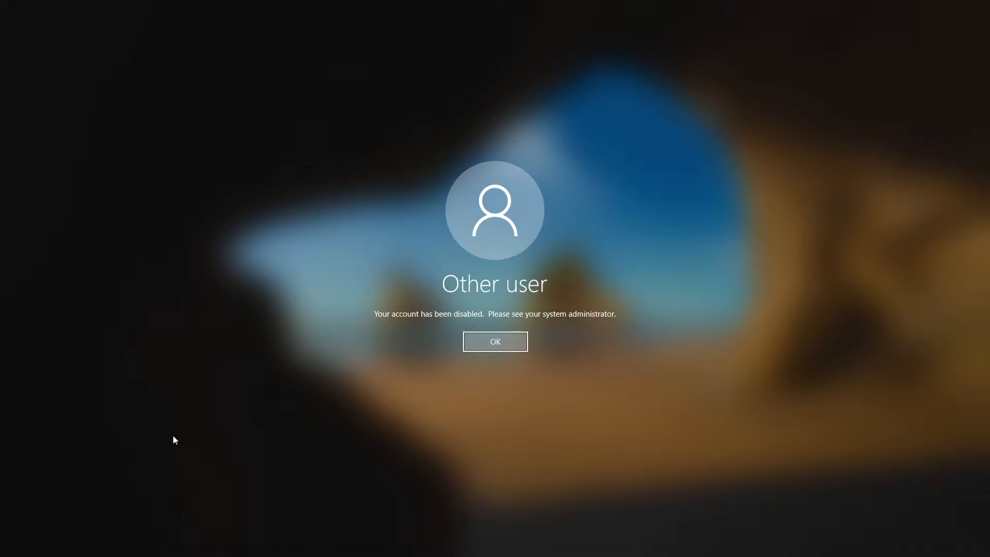
key(Return)
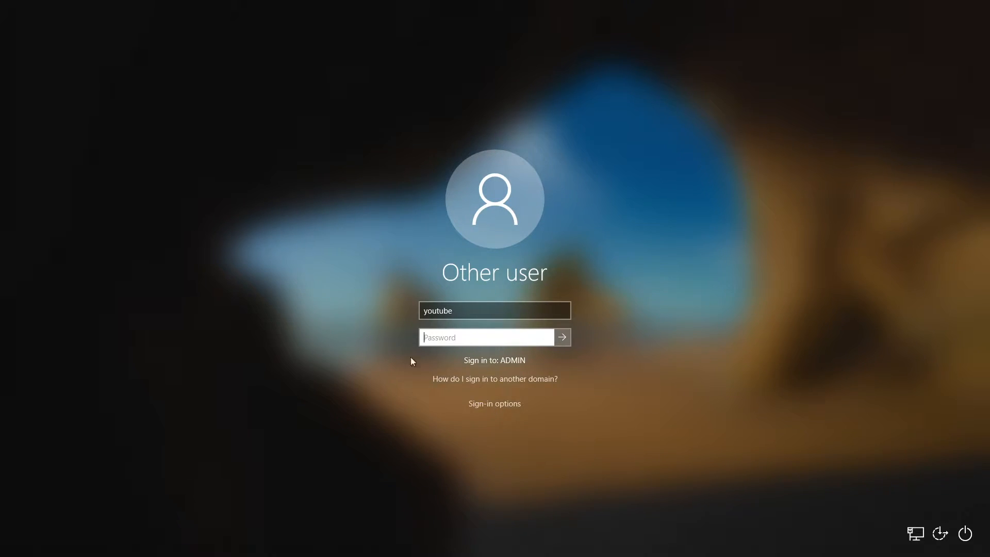
Step: Retry the password several times, each attempt refused for the disabled account
text(••••••)
key(Return)
key(Return)
text(••••••••••)
key(Return)
key(Return)
text(•••••••••••)
key(Return)
key(Return)
text(•••••••••••)
key(Return)
key(Return)
click(443, 338)
text(•••••••••••)
key(Return)
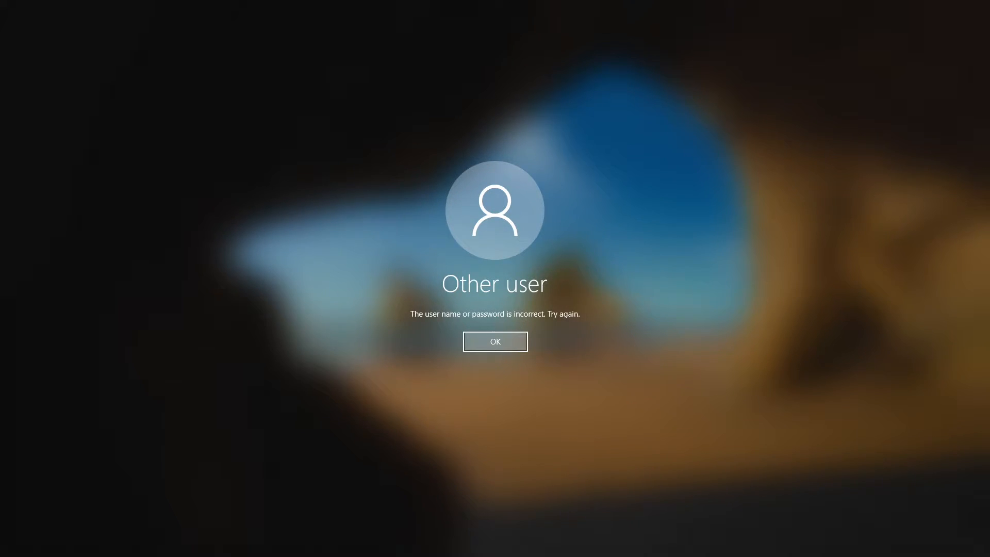
Step: Sign in as Live Stream with the password, then sign out via Ctrl+Alt+Delete
click(495, 345)
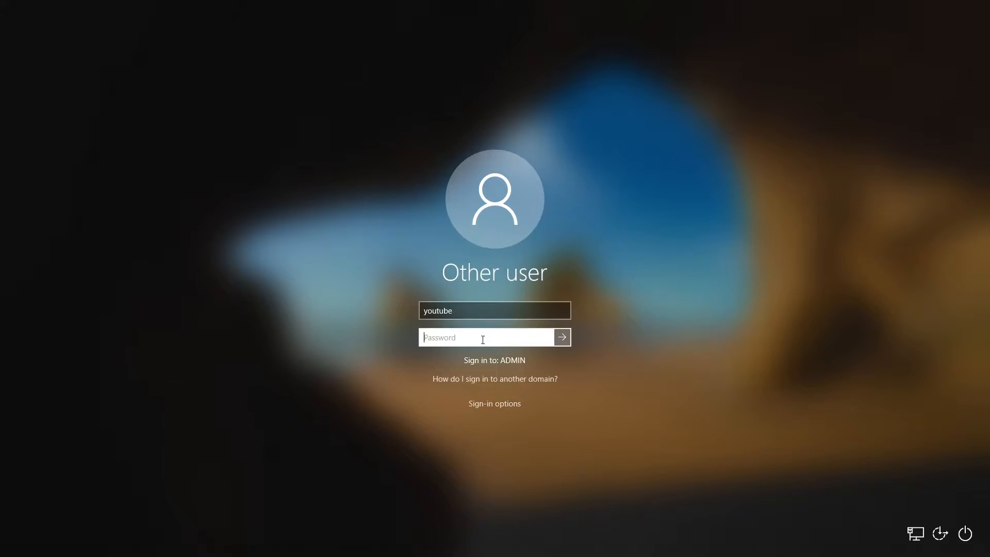
text(••••••••••••••)
key(Return)
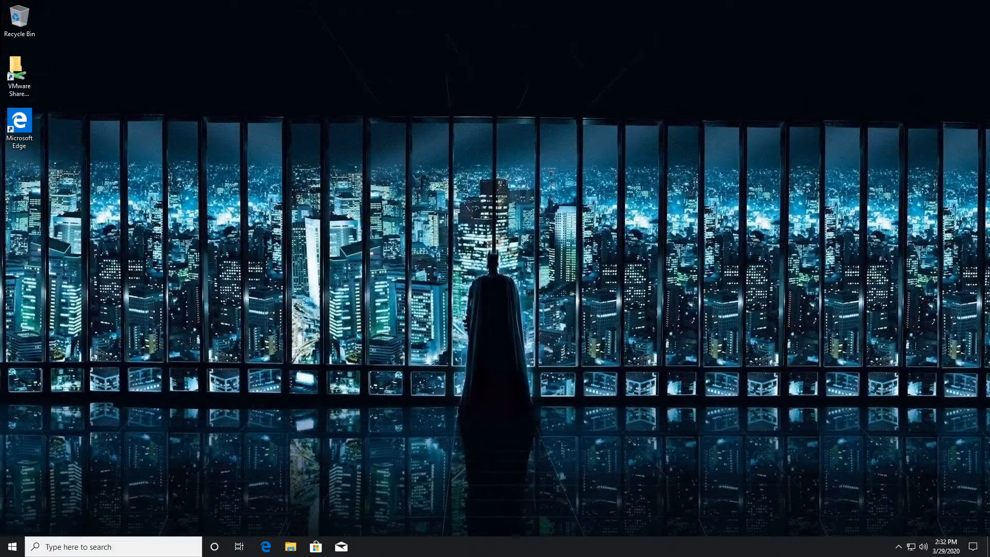
key(ctrl+alt+Delete)
key(Down)
key(Down)
key(Return)
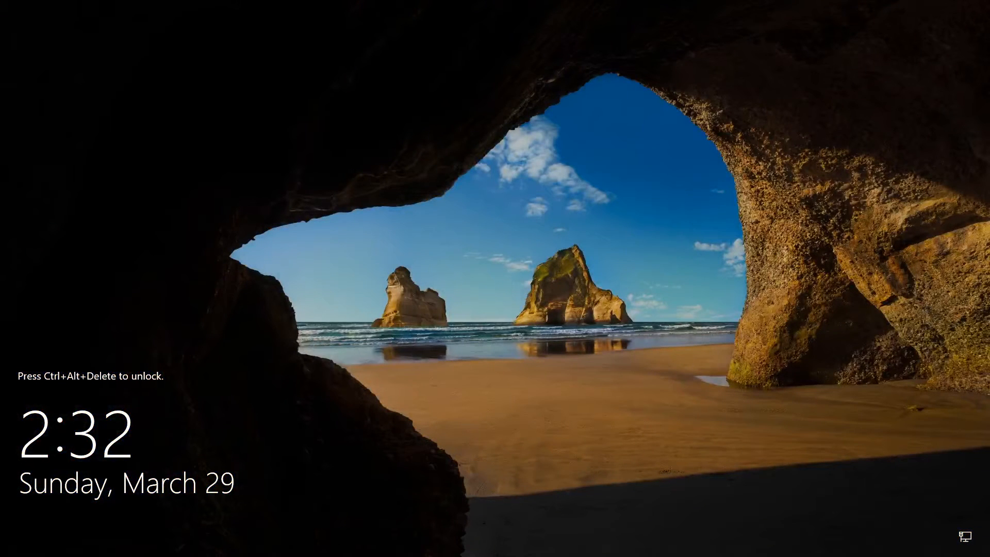
Step: Return to the Other user sign-in form and type the Live Stream user name
key(ctrl+alt+Delete)
key(Return)
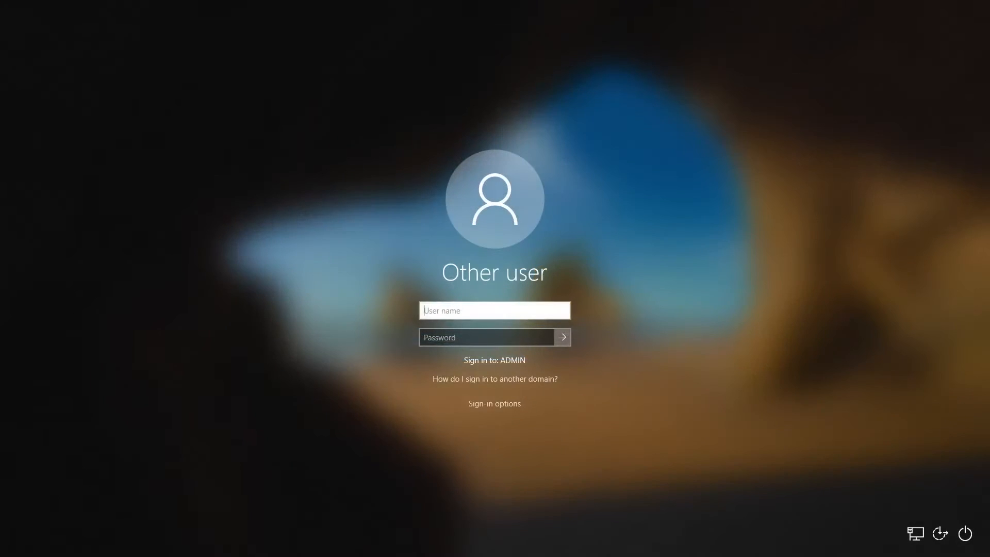
text(l)
key(BackSpace)
text(youtube)
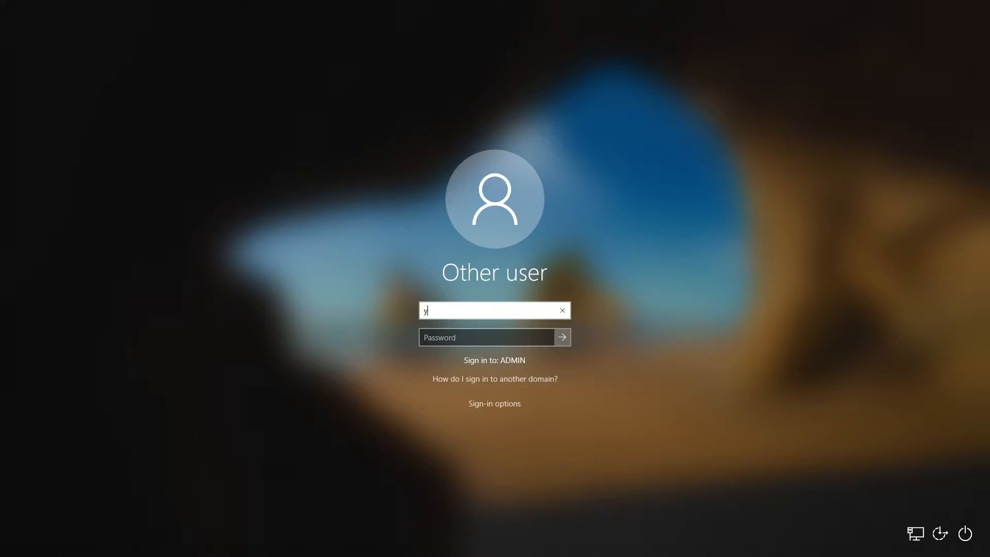
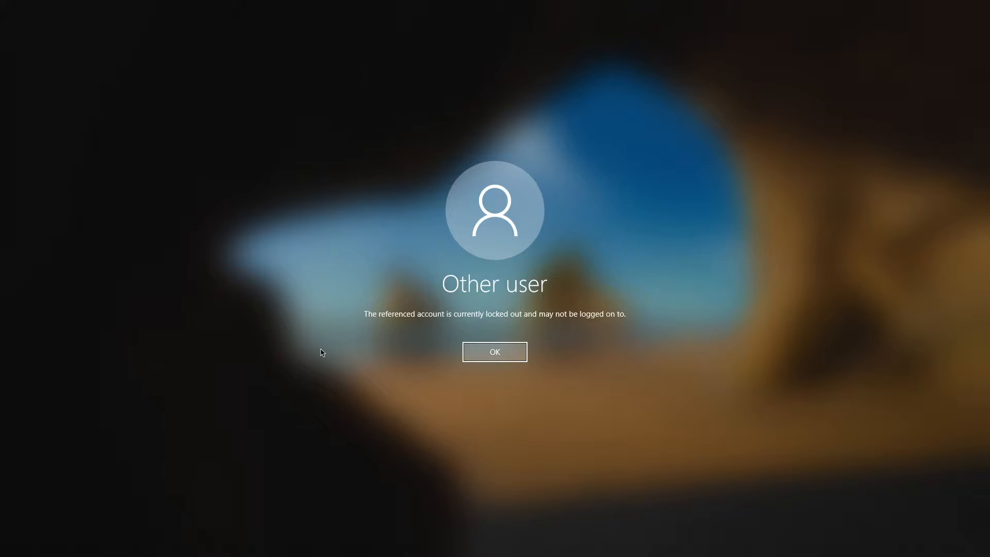
Step: Dismiss the account-locked-out notice and return to the username and password fields
click(493, 355)
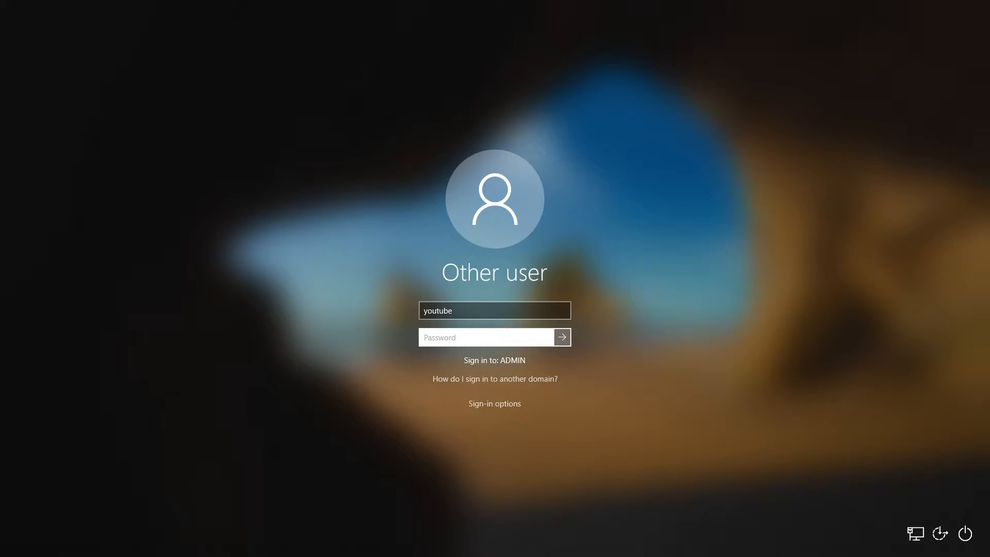
click(504, 312)
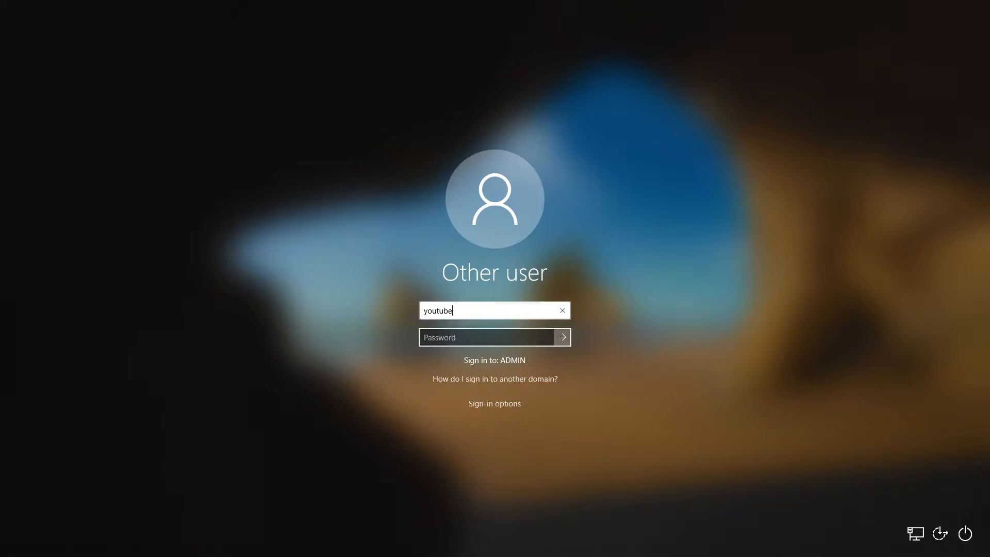
click(431, 334)
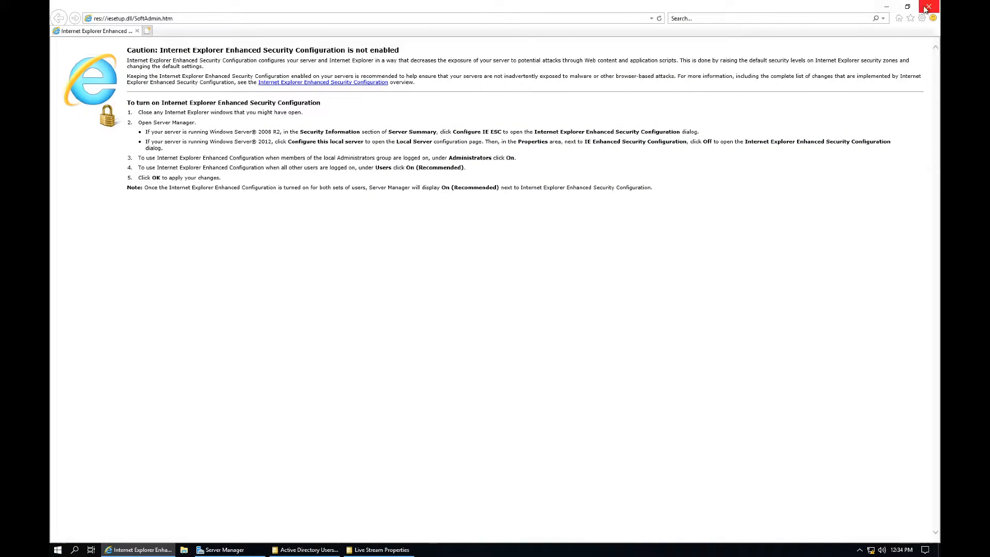
Step: Tick Unlock account for Live Stream, apply it, and close the properties without further changes
click(928, 6)
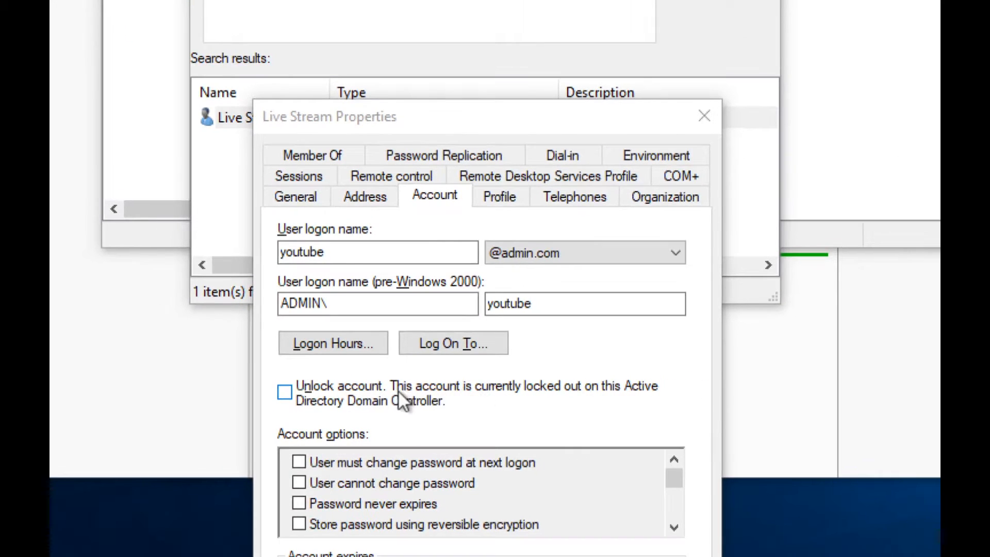
click(286, 394)
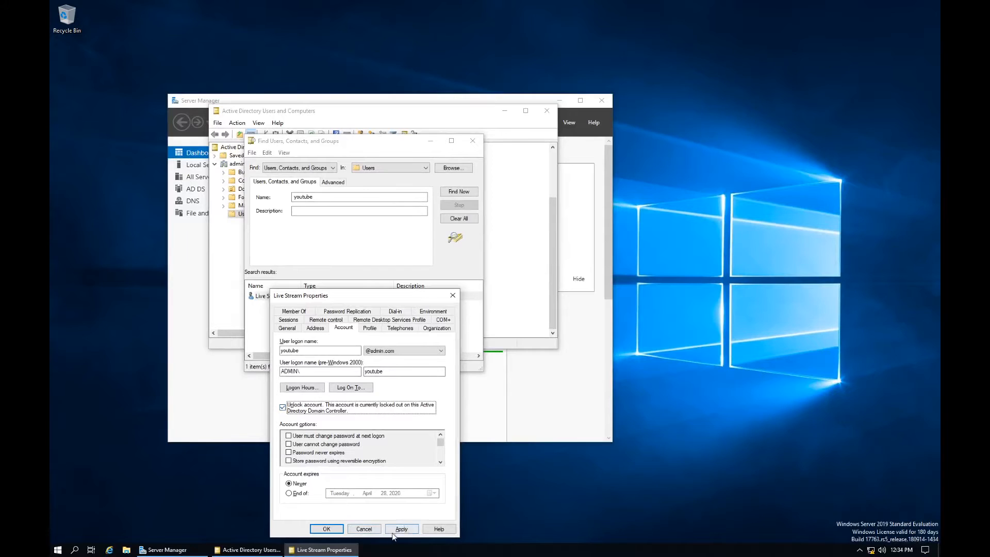
click(403, 528)
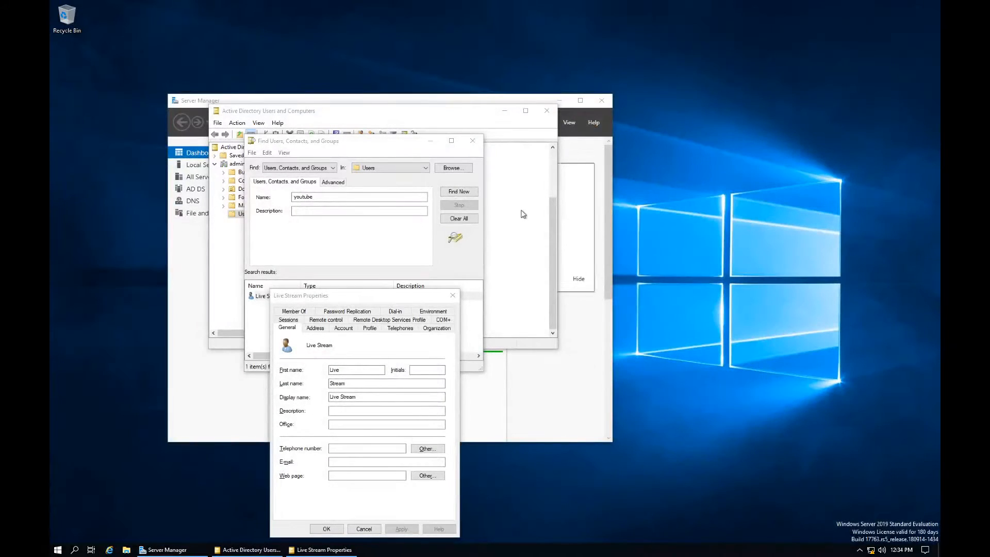
drag(359, 301, 525, 200)
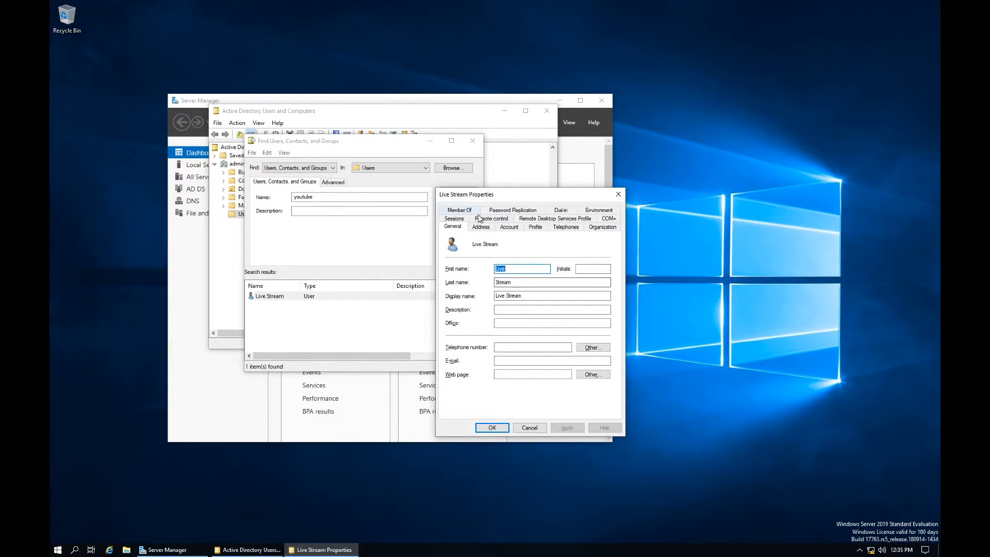
click(507, 229)
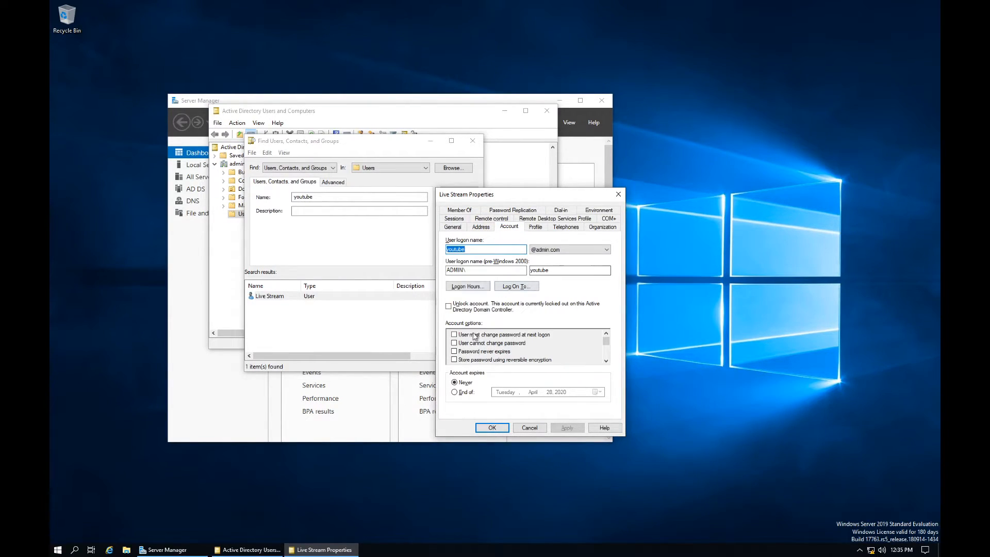
click(531, 428)
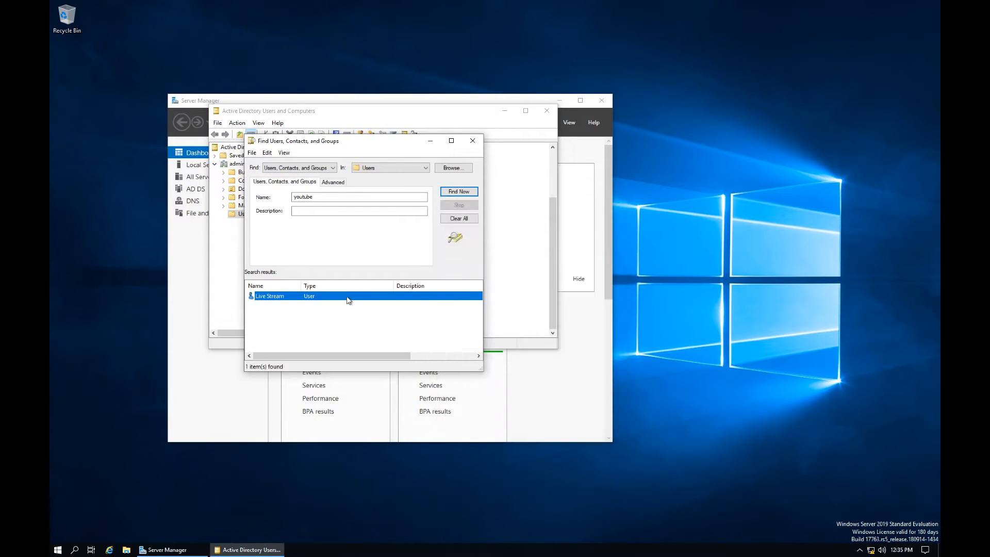
Step: Attempt a Live Stream password reset, which the password policy rejects
right_click(347, 296)
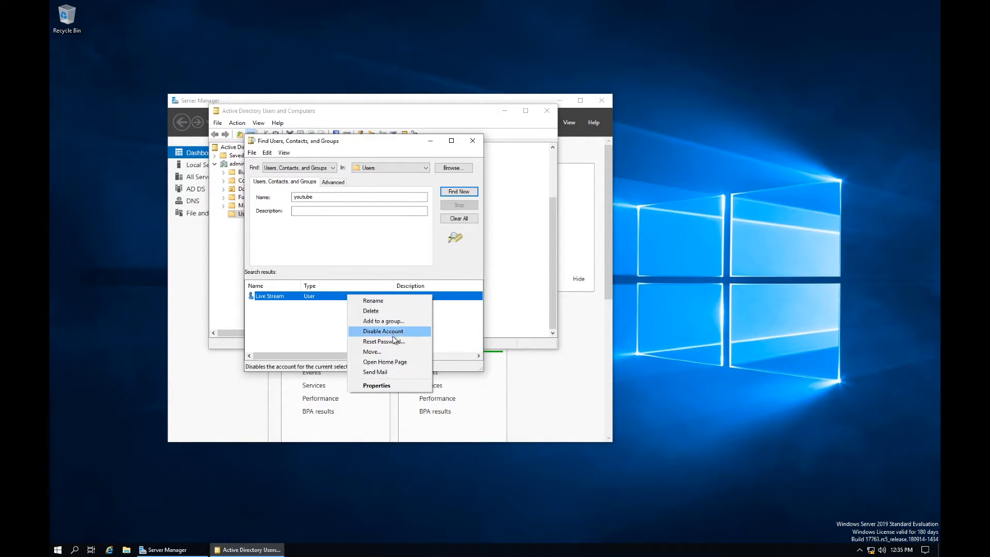
click(392, 341)
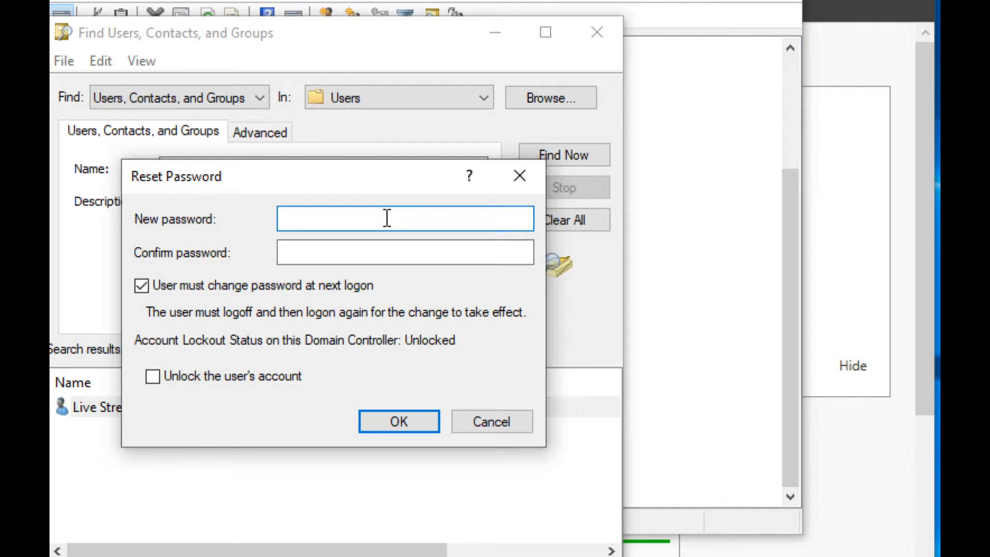
click(217, 380)
click(218, 379)
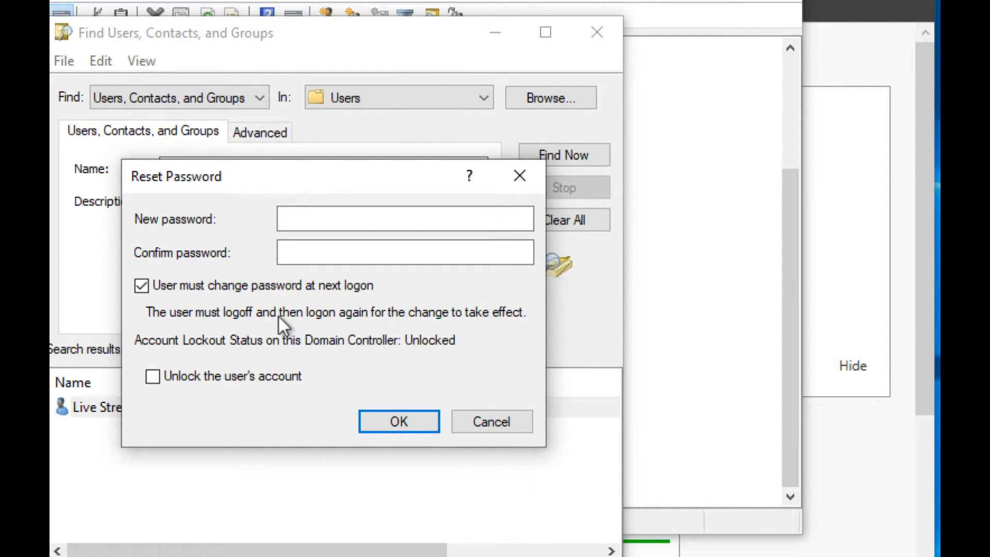
click(377, 411)
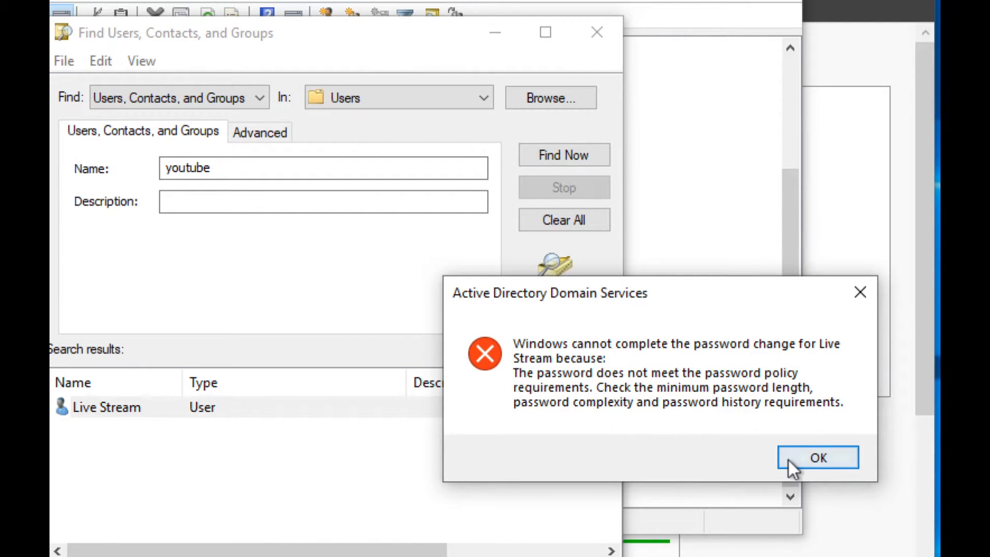
click(788, 461)
Step: Reset Live Stream's password to a confirmed complex password, keeping change required at next logon
right_click(378, 401)
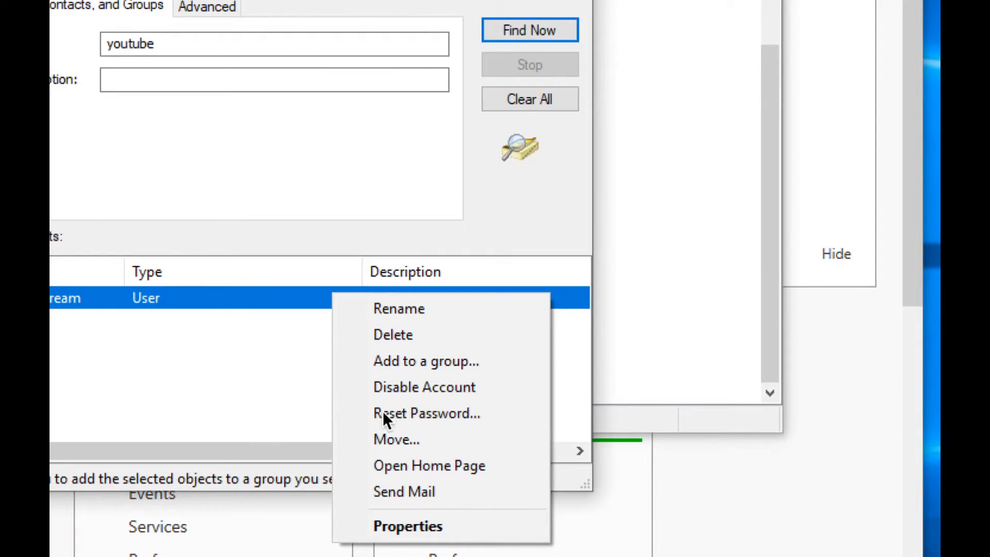
click(413, 418)
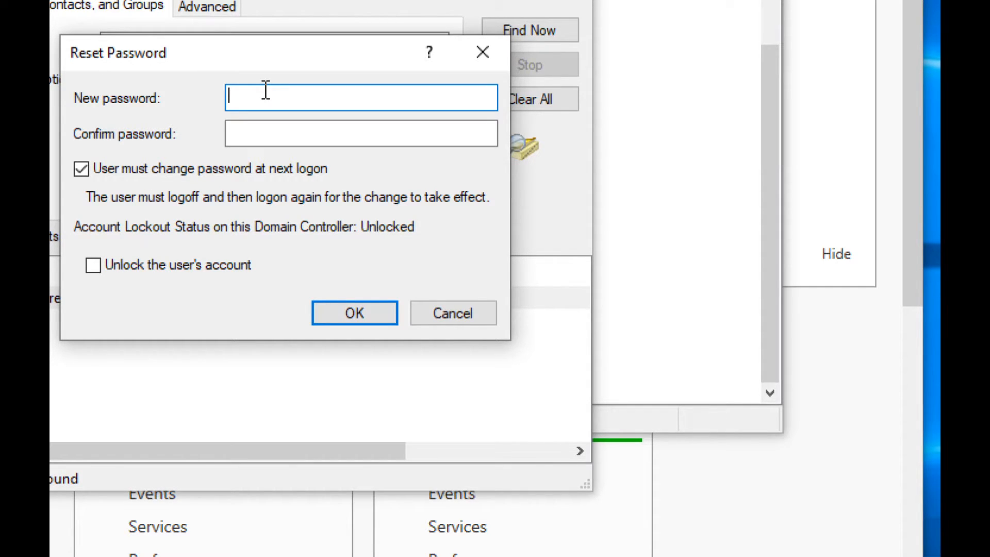
text(************)
click(278, 134)
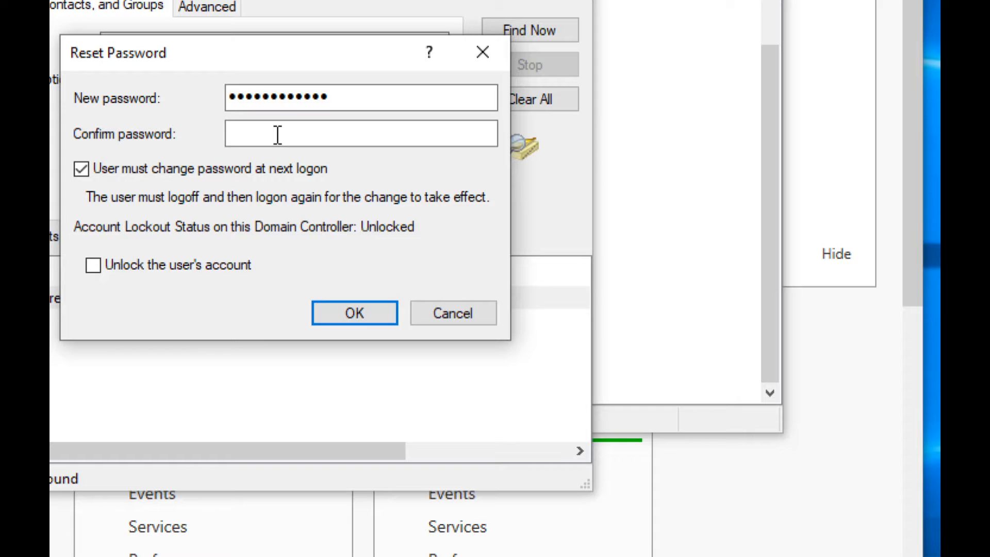
text(*************)
click(352, 311)
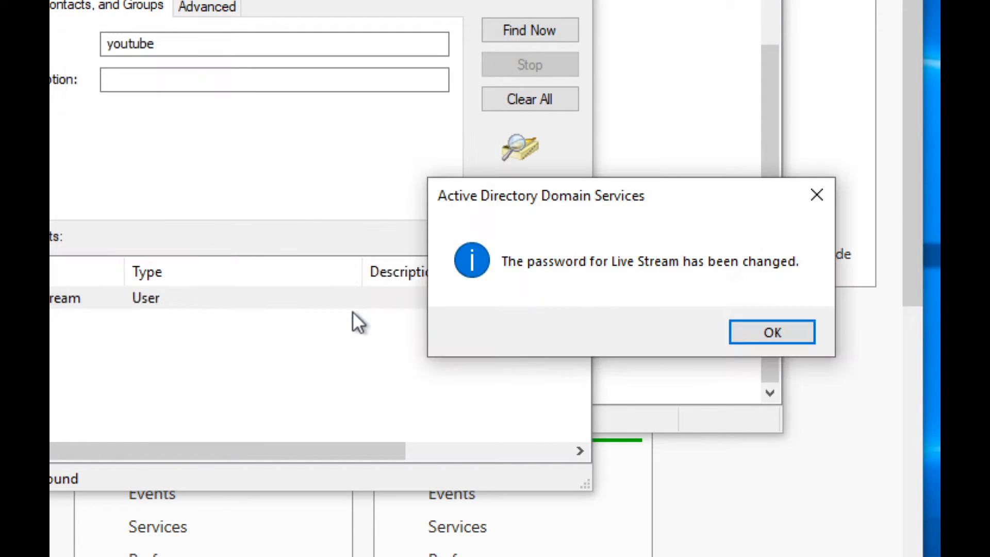
key(super)
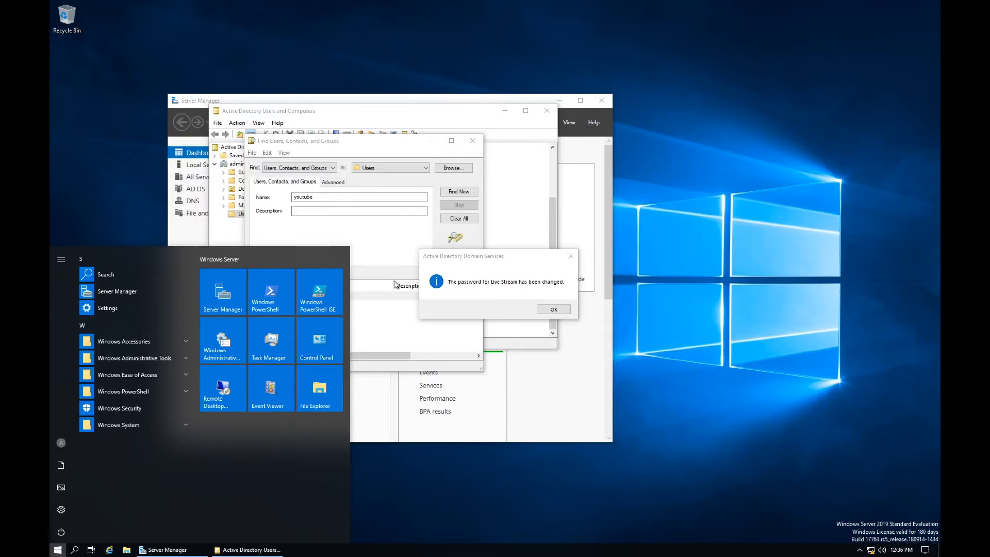
click(554, 309)
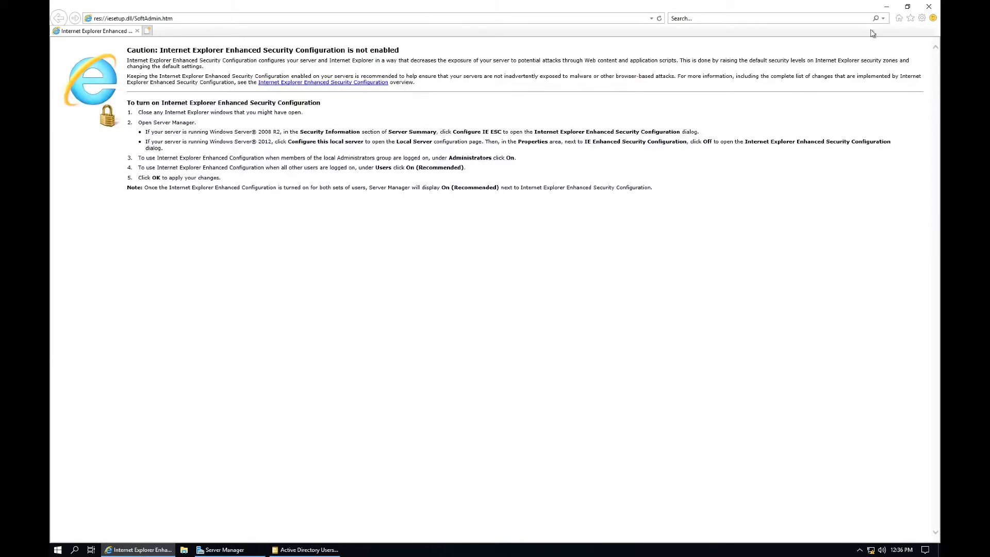
Step: Sign in to Windows 10 with the reset password and accept the must-change-password notice
click(929, 6)
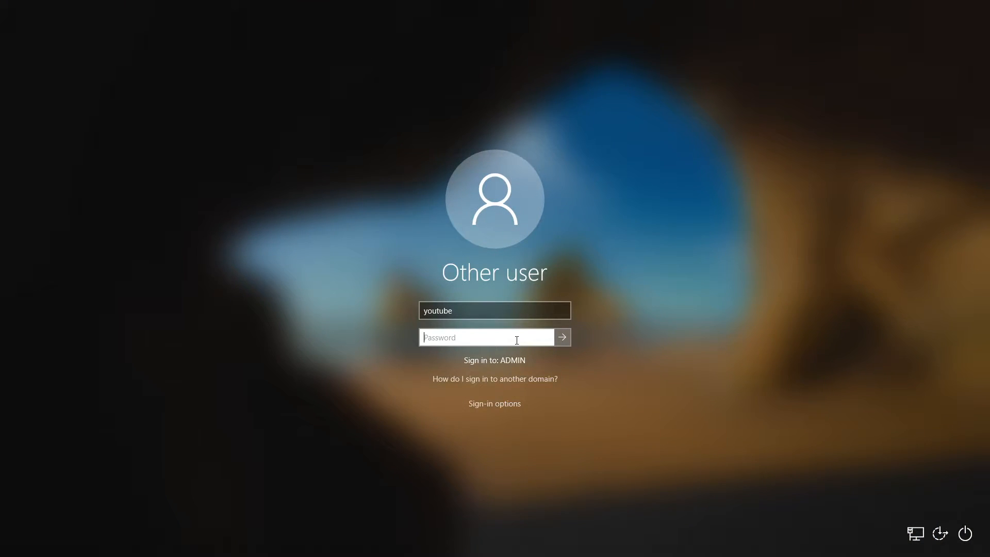
text(••••••)
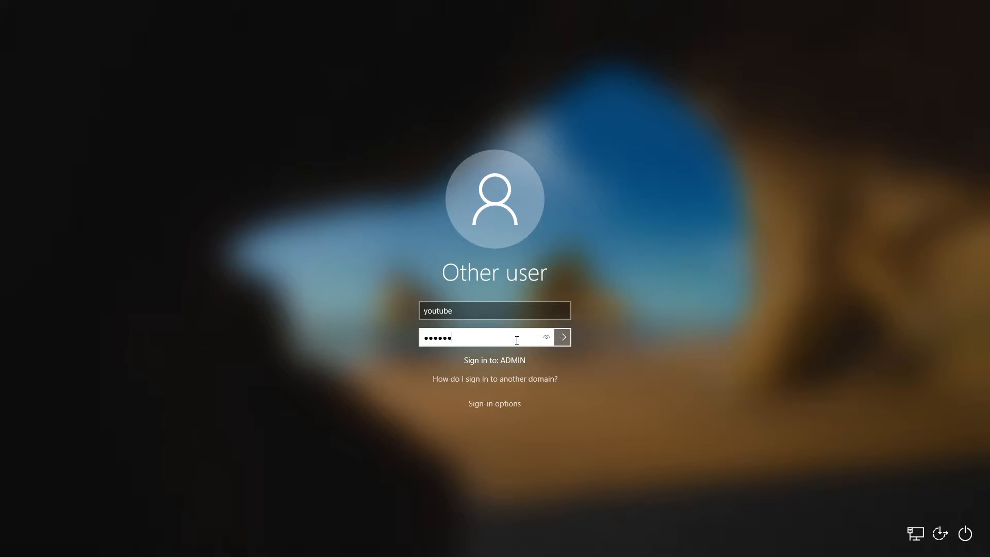
text(••••••)
key(Return)
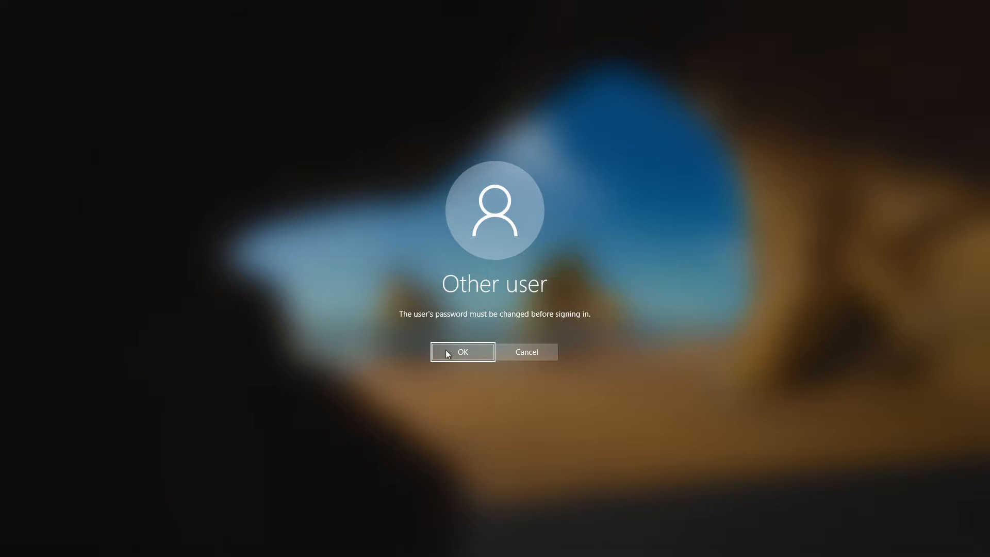
click(446, 350)
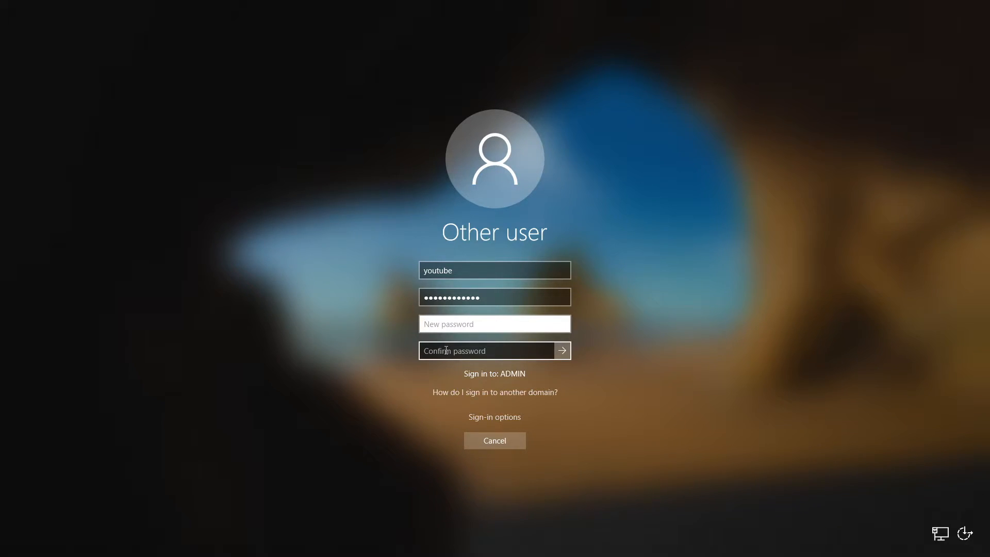
key(ctrl+Right)
key(ctrl+Right)
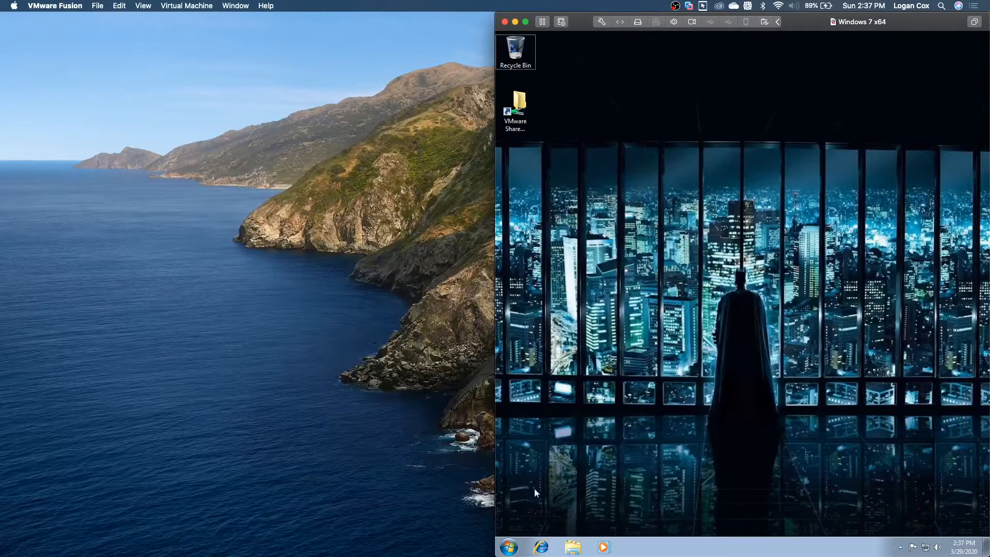
Step: Restart the Windows 7 client and bring up its logon screen
click(508, 548)
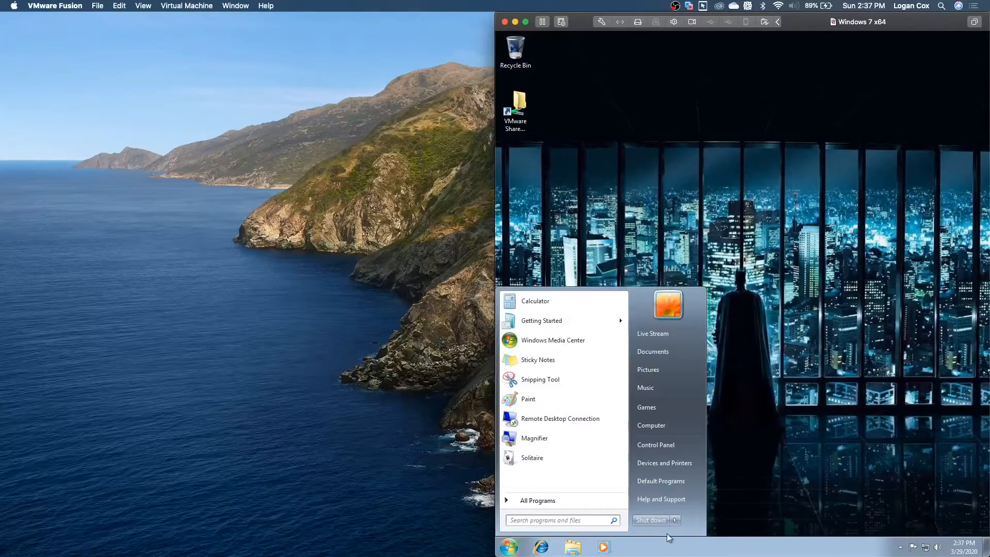
click(674, 519)
click(700, 485)
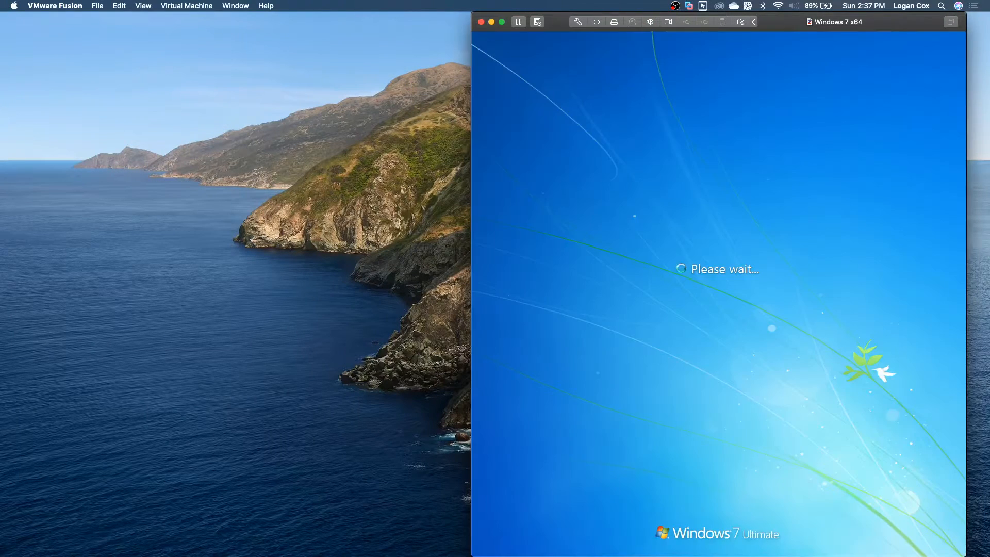
key(ctrl+alt+Delete)
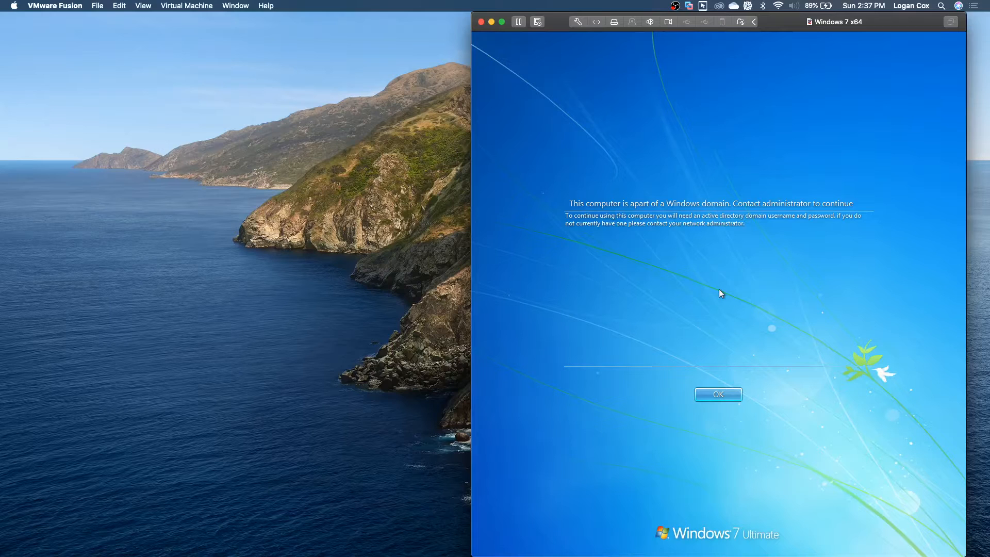
key(Return)
Step: Try logging on as the domain user, retrying after an incorrect password error
text(yout)
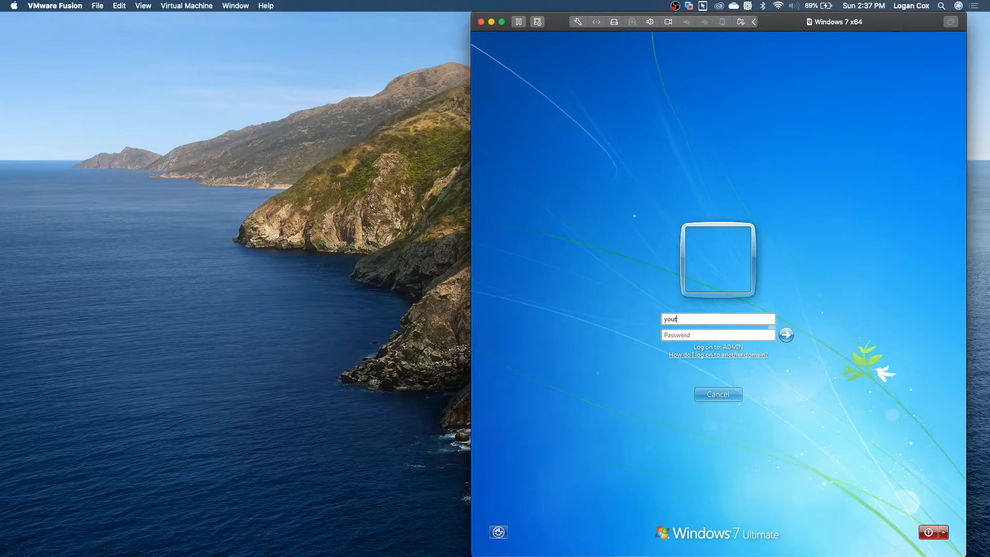
text(ube•••••••••)
key(BackSpace)
key(BackSpace)
text(•••)
key(Return)
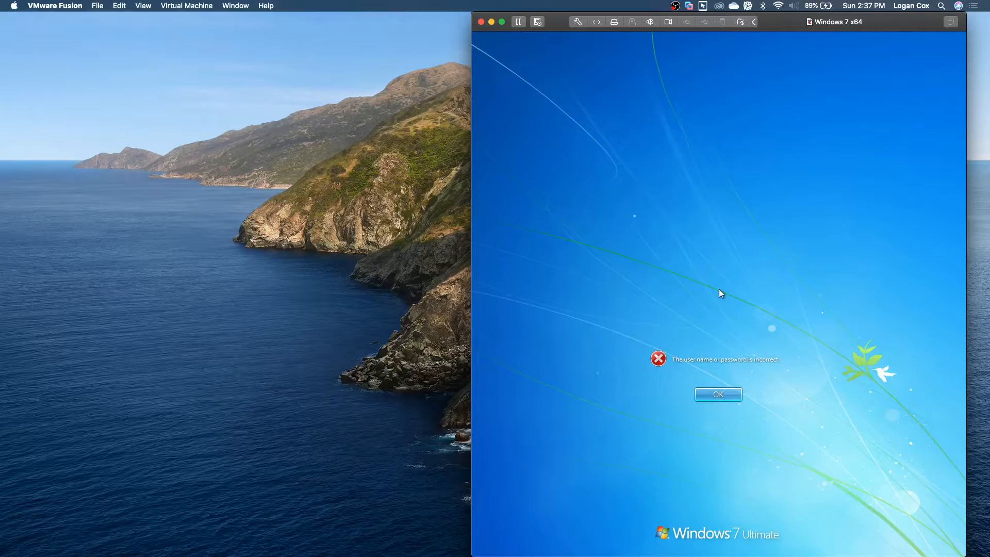
key(Return)
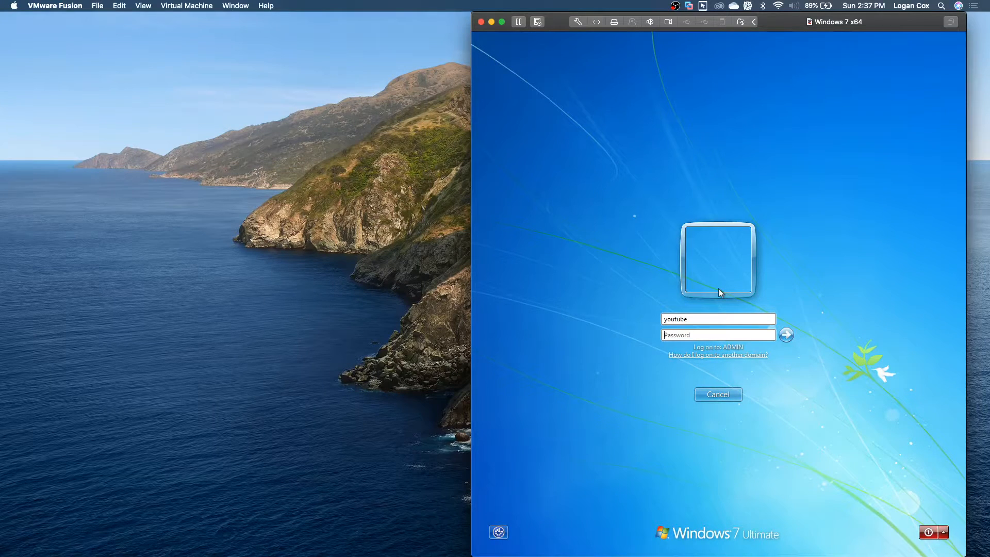
text(••••••••••••)
key(Return)
Step: Re-enter the password until a change is demanded, then cancel back to the logon screen
key(Return)
click(707, 336)
text(••••••••••••)
key(Return)
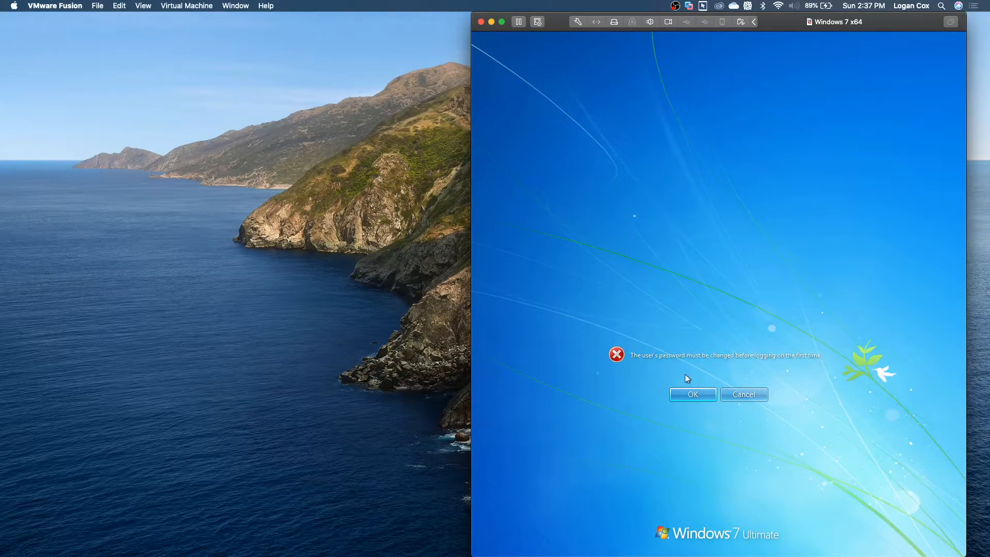
click(693, 394)
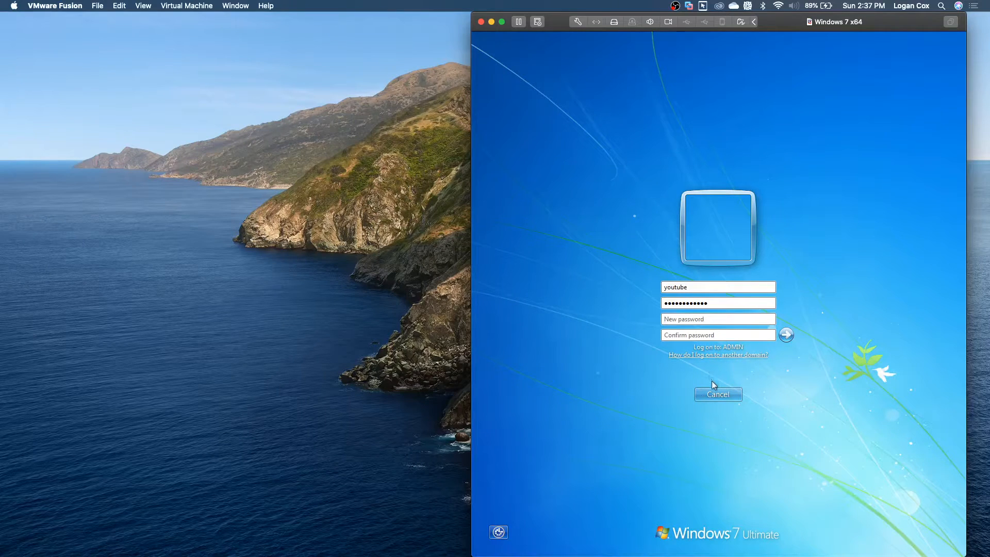
click(712, 394)
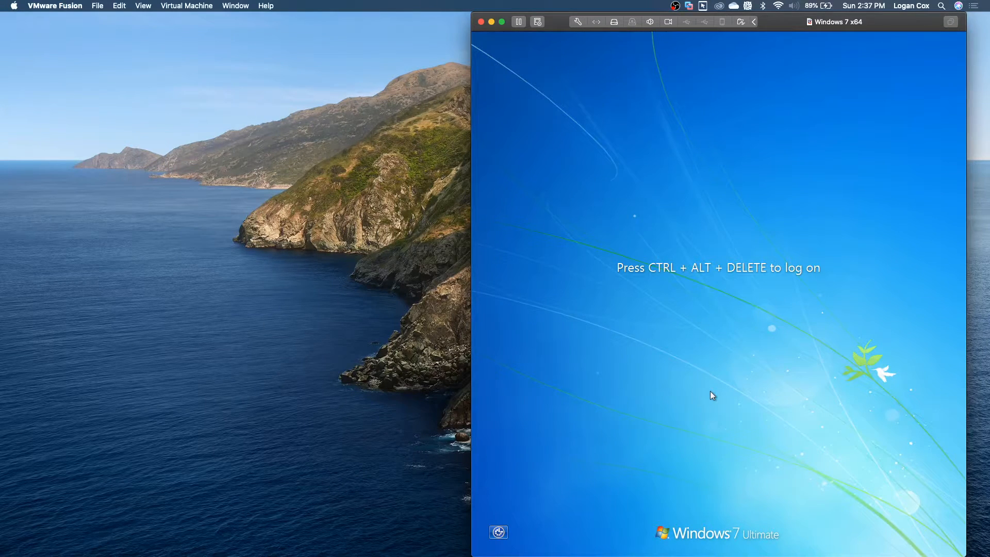
key(ctrl+Right)
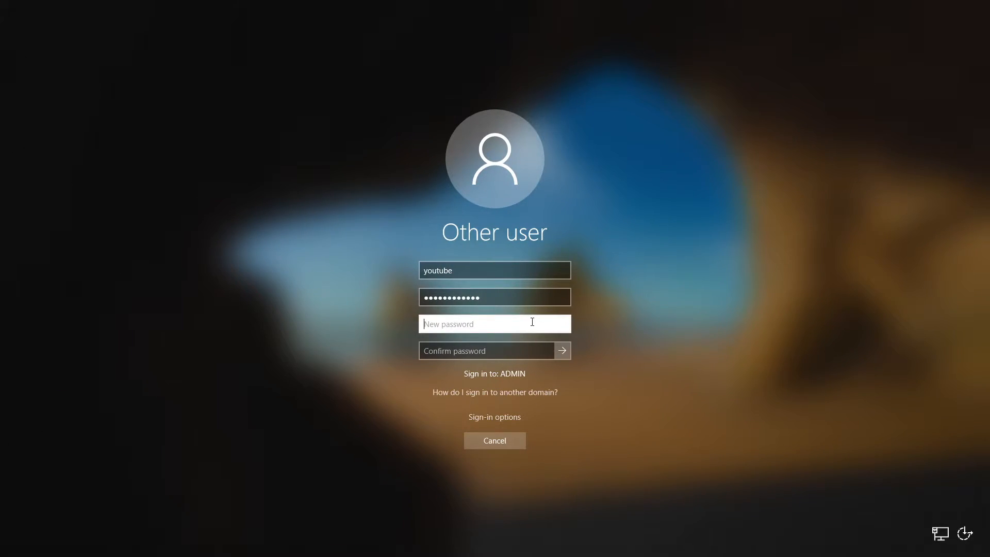
Step: Enter and confirm a simple new password, rejected for complexity, then retype the current password
key(ctrl+Left)
key(ctrl+Right)
text(a)
key(BackSpace)
key(BackSpace)
key(BackSpace)
text(aaaaaaaaaaaaaa)
key(Tab)
text(aaaaaaaa)
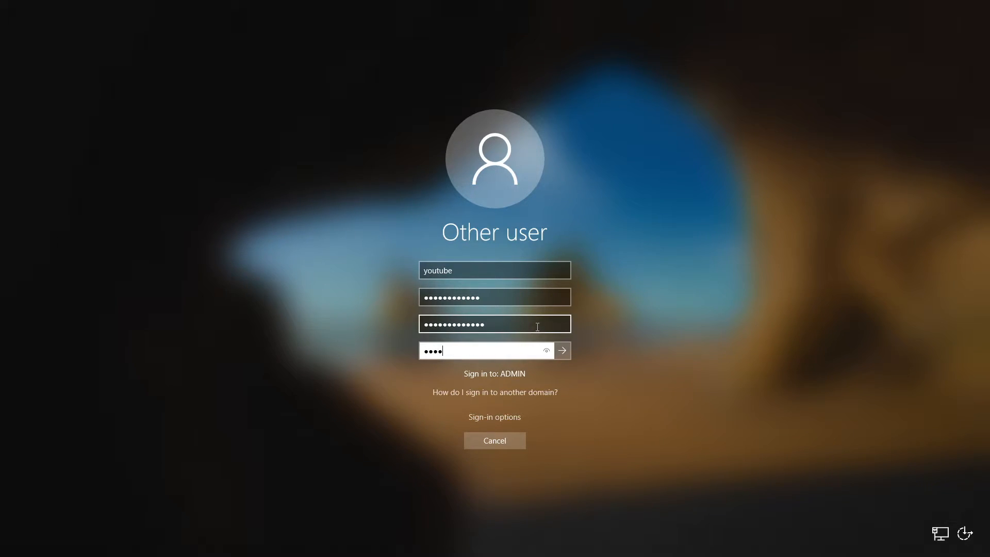
text(aaaaaa)
key(Return)
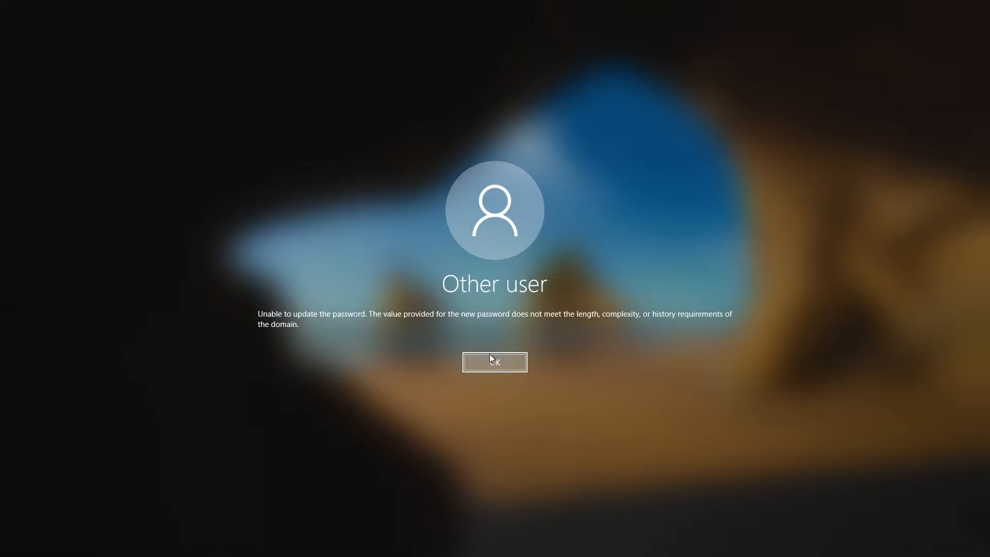
click(490, 356)
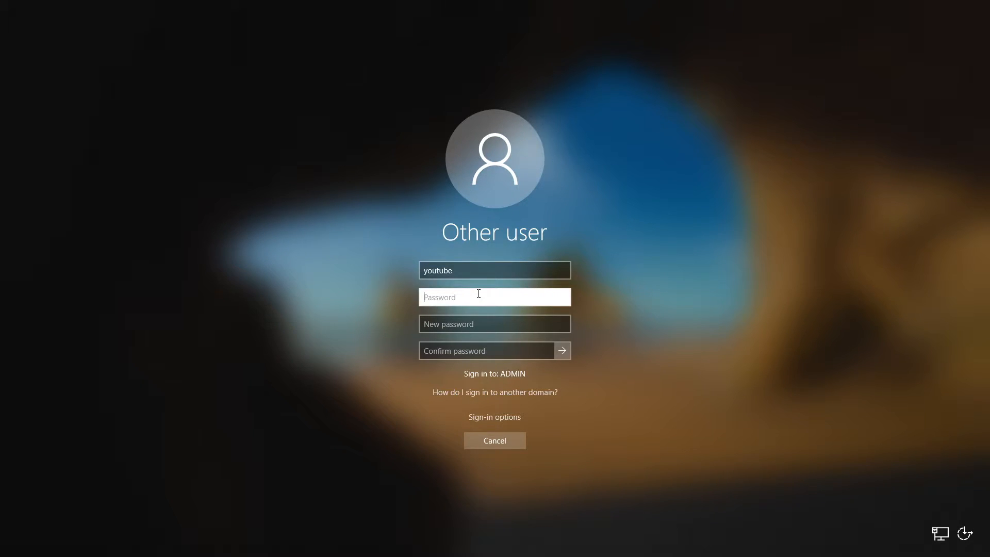
text(aaaaaaaaaaaa)
key(Tab)
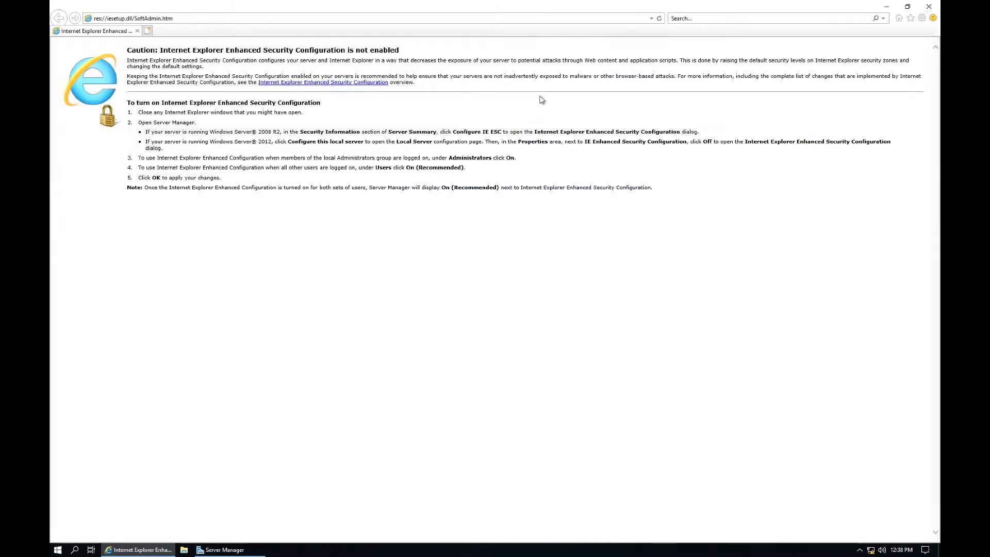
Step: Close Internet Explorer and Server Manager, then launch Group Policy Management
click(929, 6)
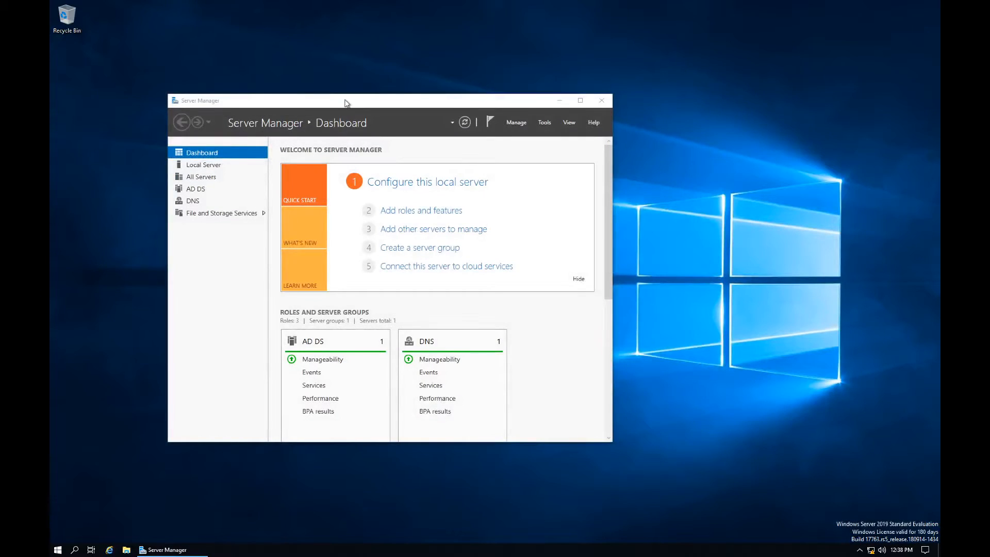
drag(368, 105, 484, 88)
click(718, 82)
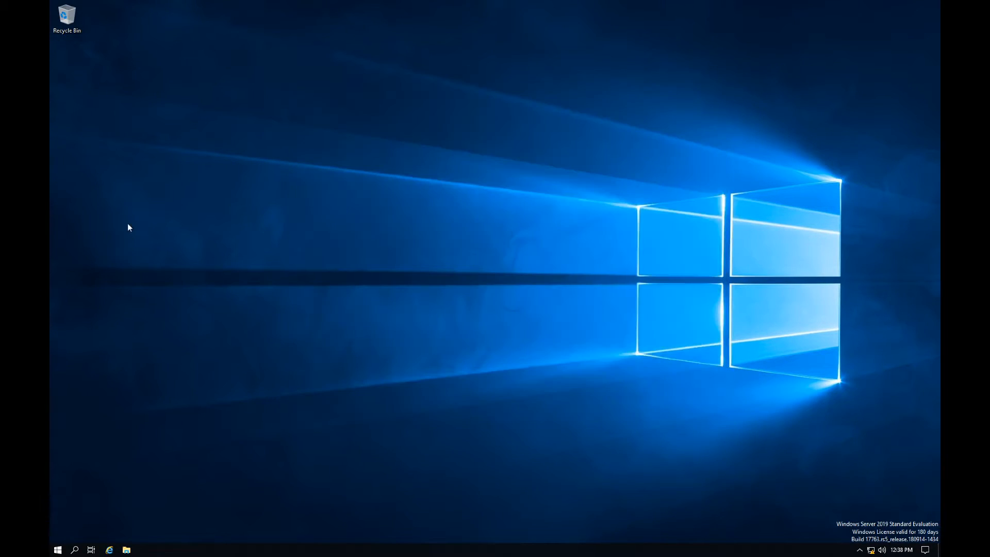
key(super)
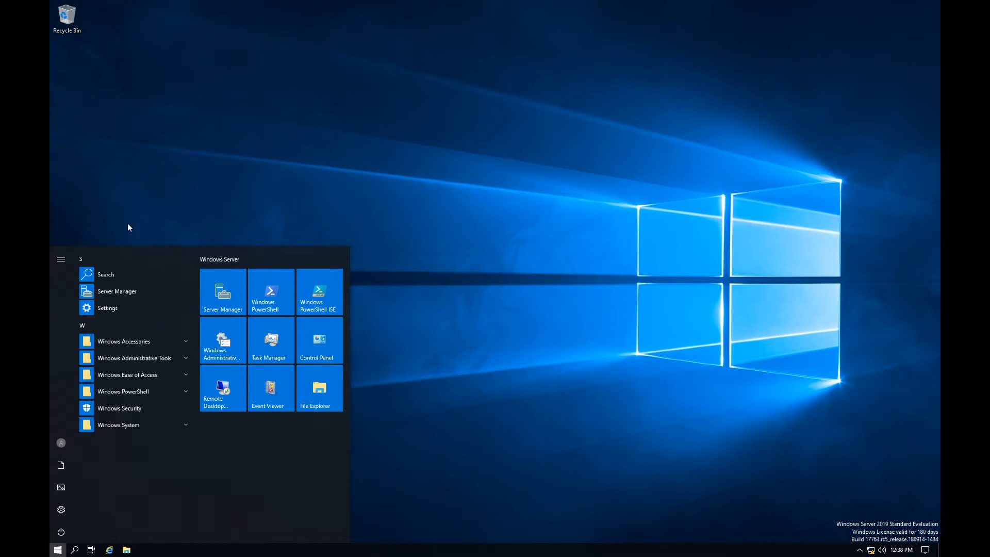
text(group po)
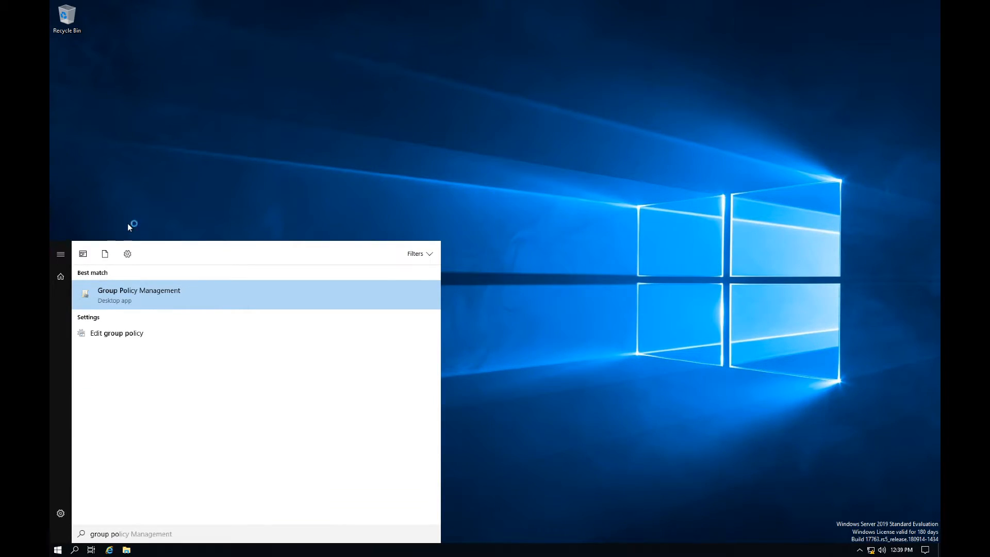
key(Return)
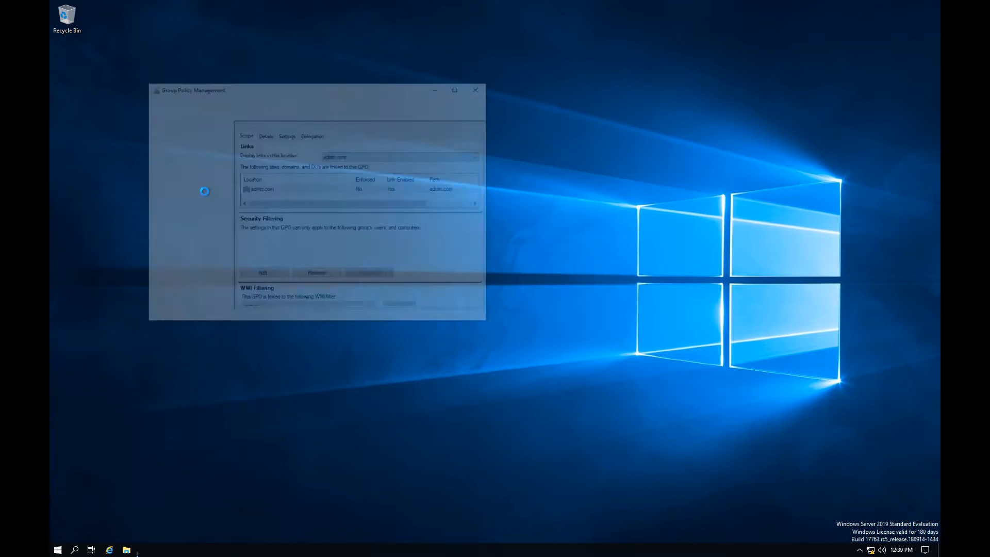
drag(274, 89, 350, 131)
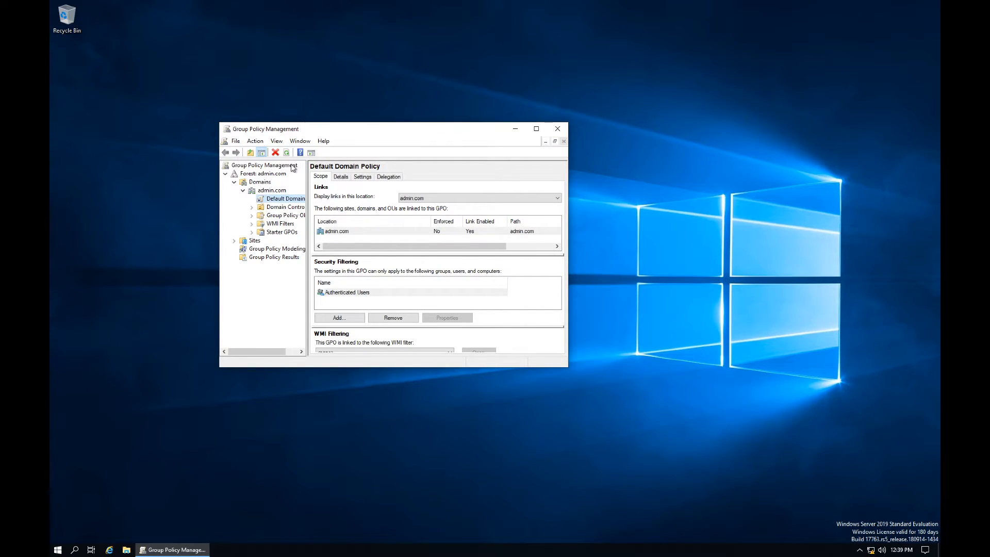
Step: Expand Forest: admin.com > Domains > admin.com and select Default Domain Policy, acknowledging the link warning
click(249, 166)
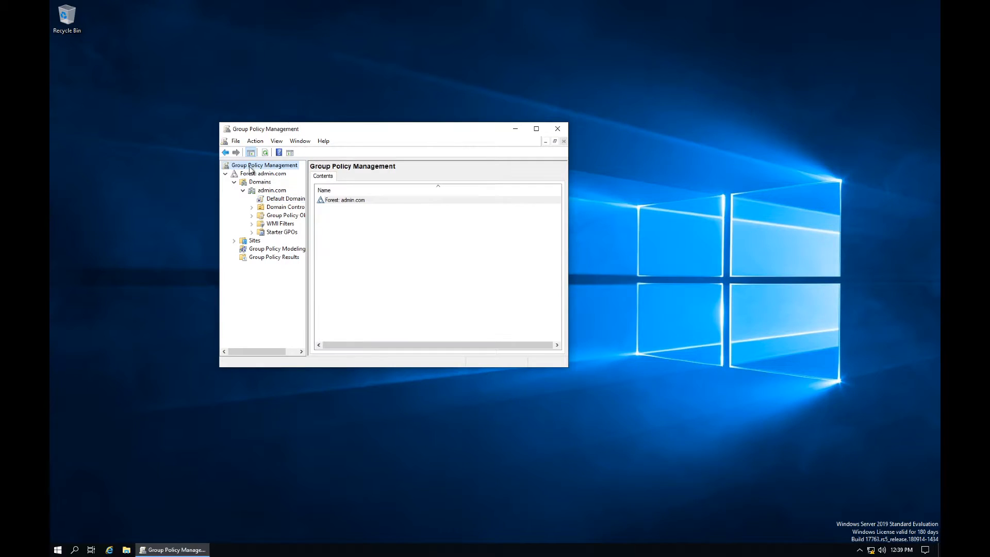
click(225, 173)
click(226, 174)
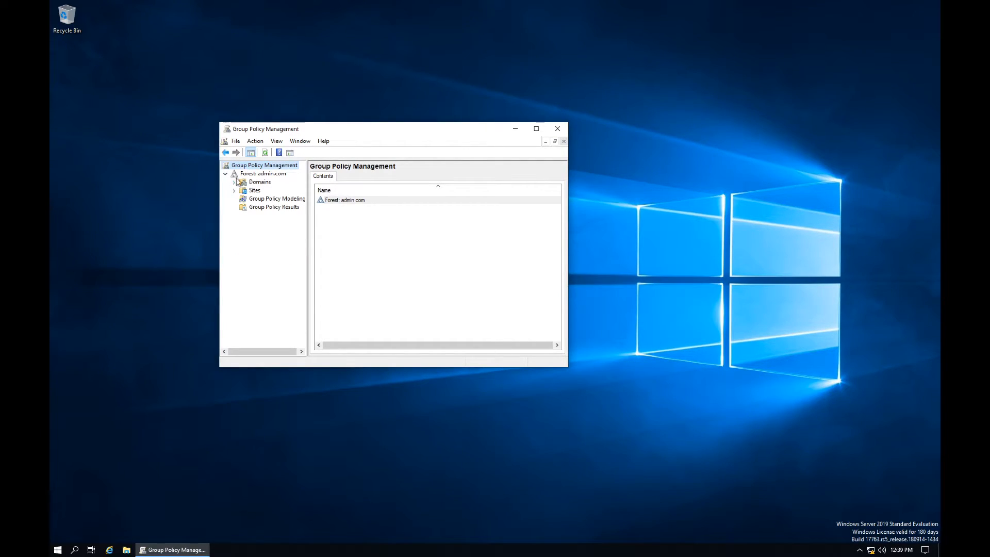
click(255, 174)
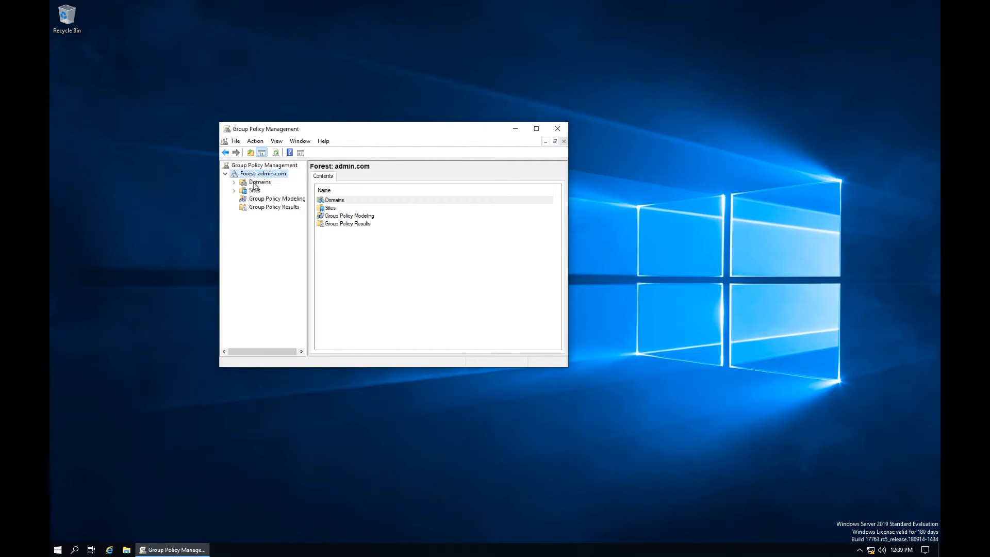
double_click(253, 183)
double_click(263, 190)
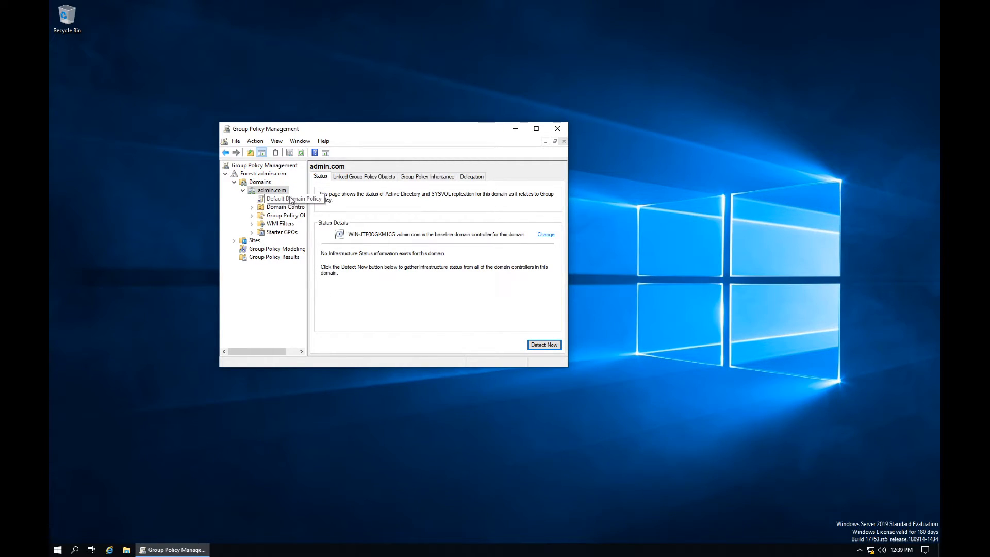
click(293, 203)
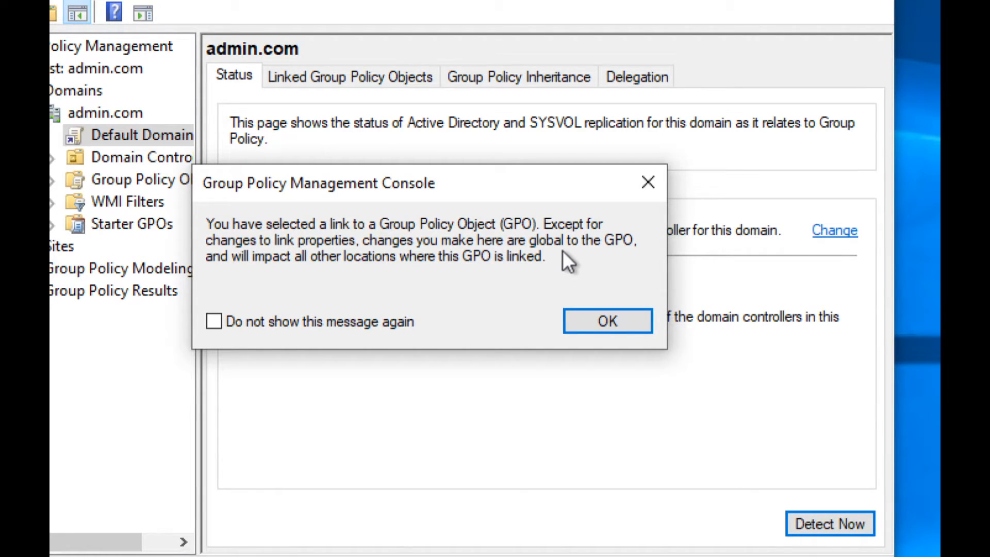
click(581, 321)
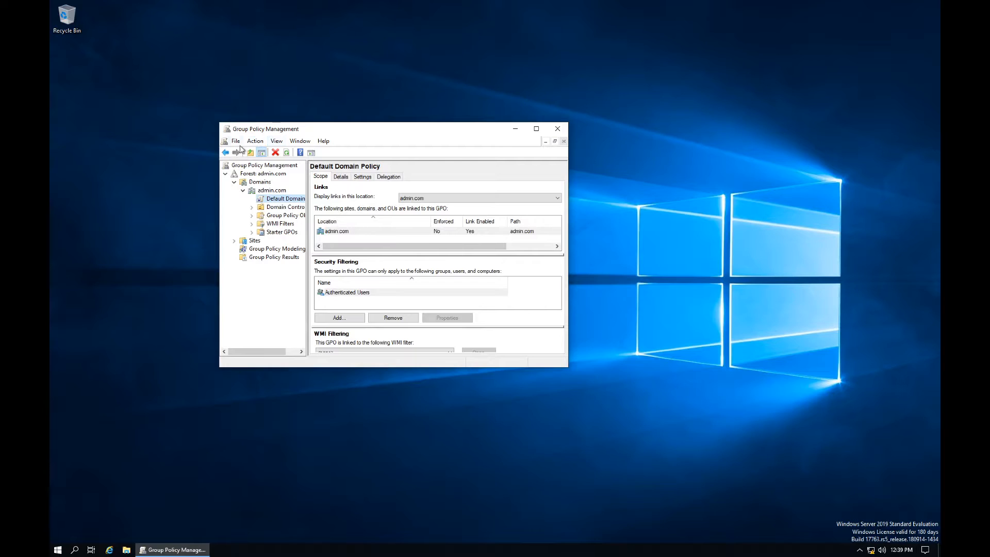
Step: Open the Default Domain Policy in Group Policy Management Editor
click(255, 141)
click(263, 152)
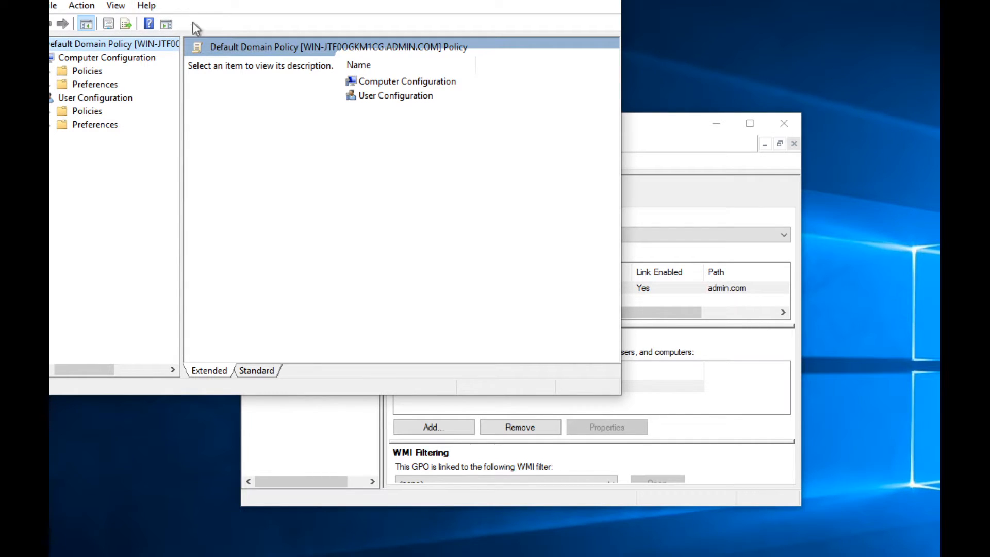
drag(219, 1, 356, 65)
click(219, 86)
click(354, 254)
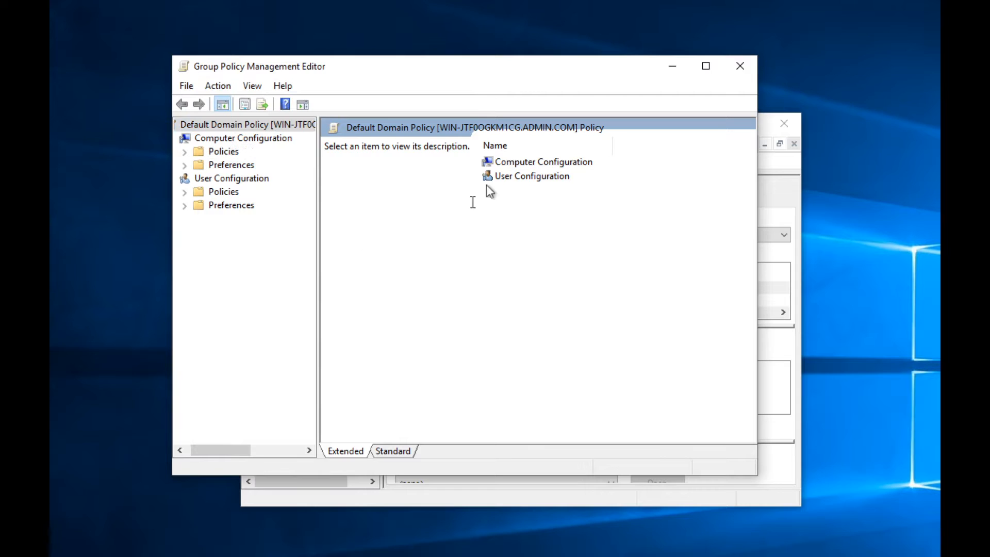
Step: Navigate Computer Configuration > Policies > Windows Settings > Security Settings > Account Policies > Password Policy
click(517, 164)
double_click(517, 164)
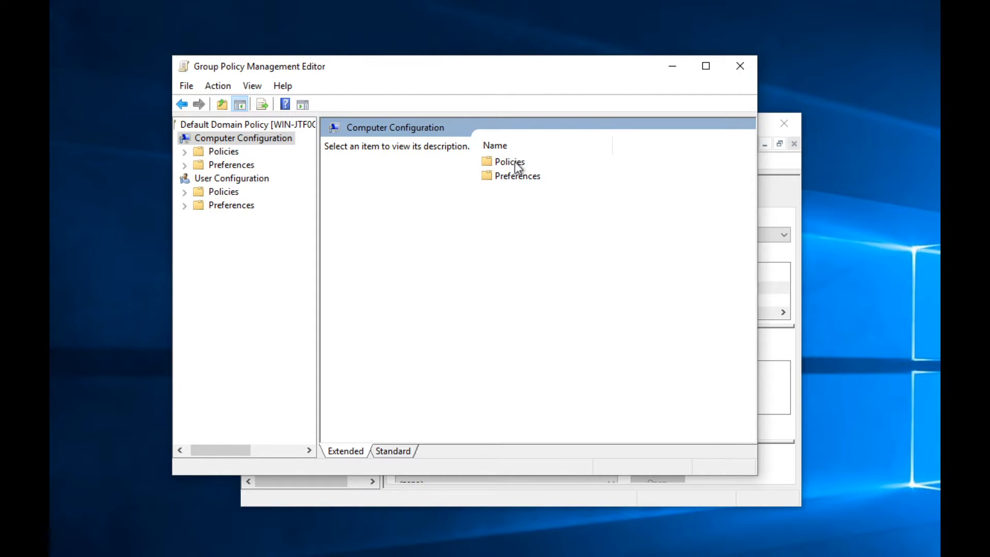
double_click(517, 164)
double_click(515, 177)
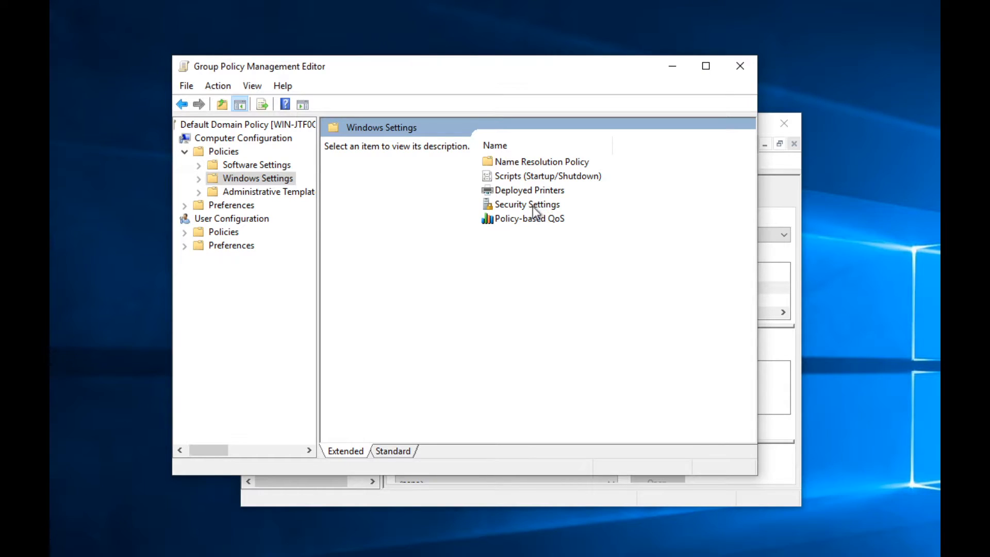
double_click(527, 204)
double_click(387, 141)
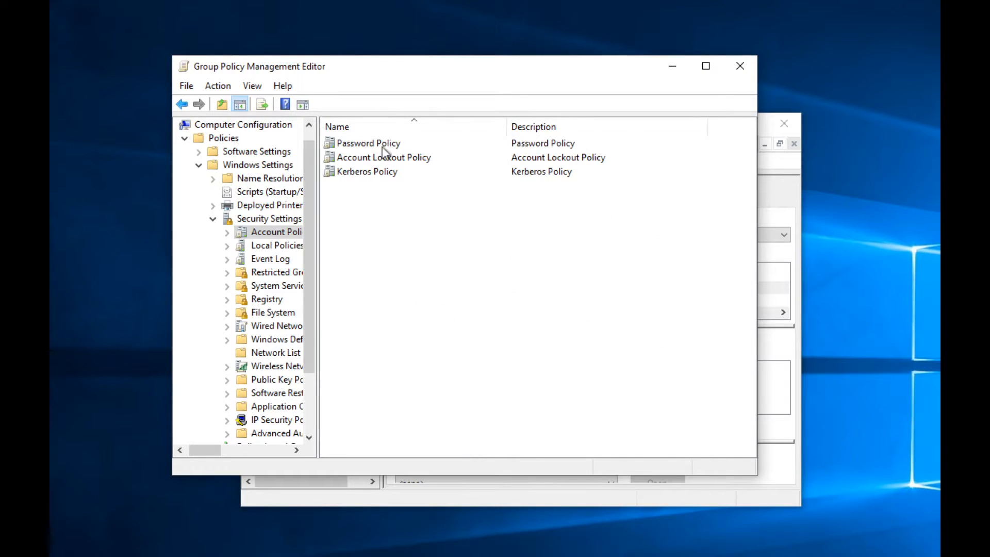
double_click(368, 144)
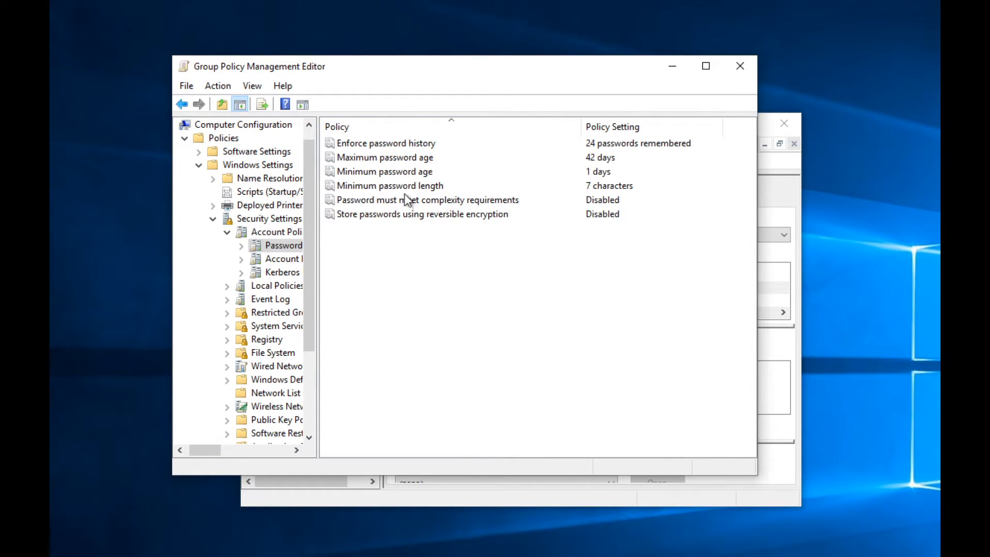
Step: Set the complexity requirement and minimum password length policies to Not Defined
double_click(418, 202)
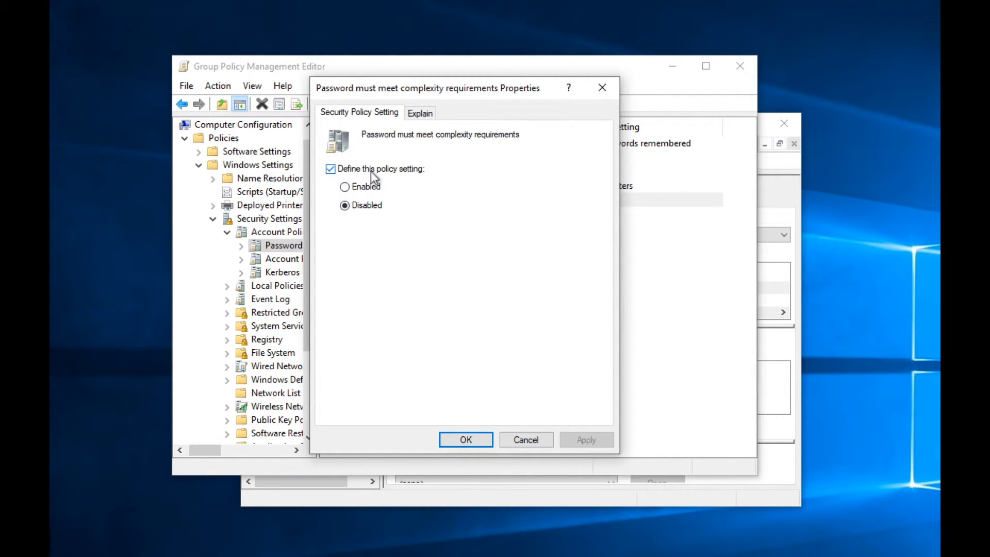
click(370, 170)
click(459, 439)
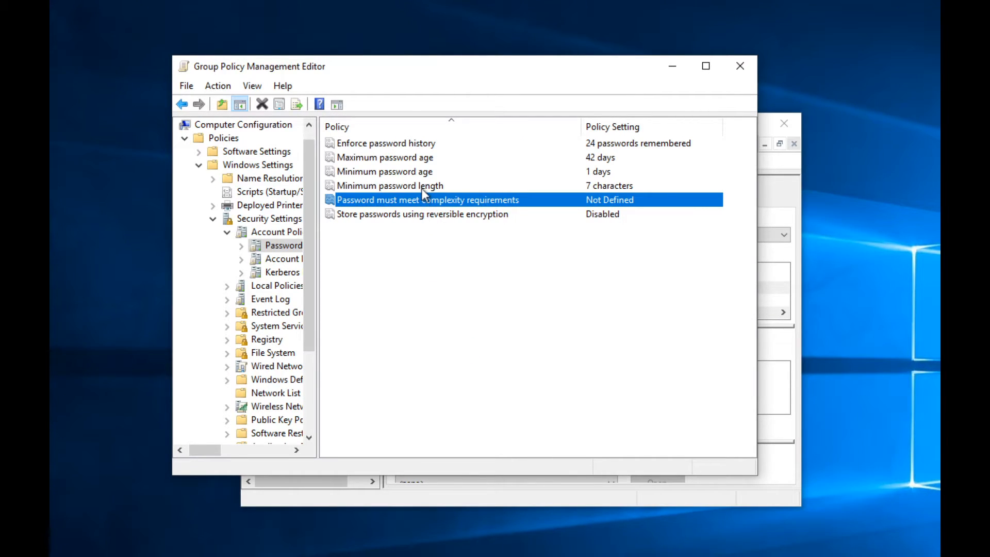
double_click(422, 186)
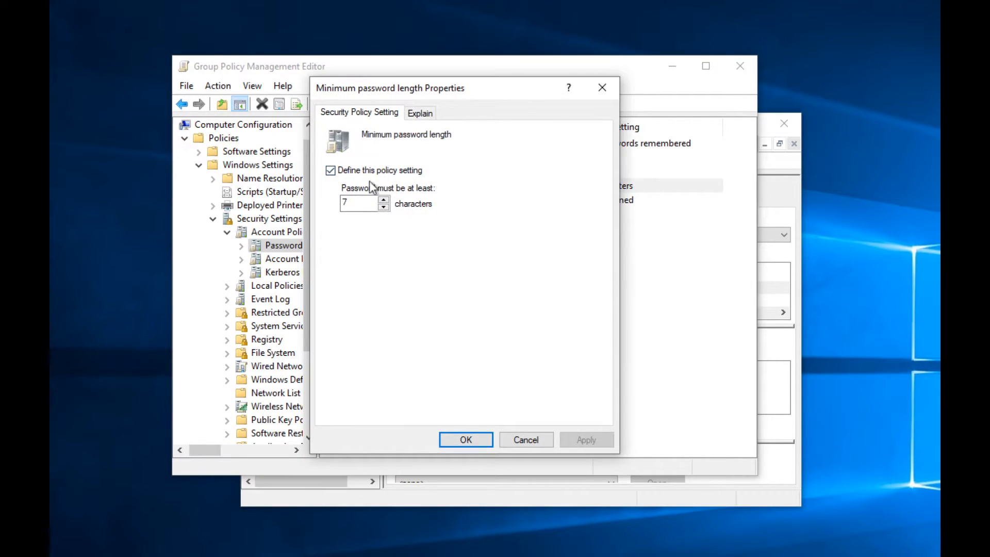
click(370, 171)
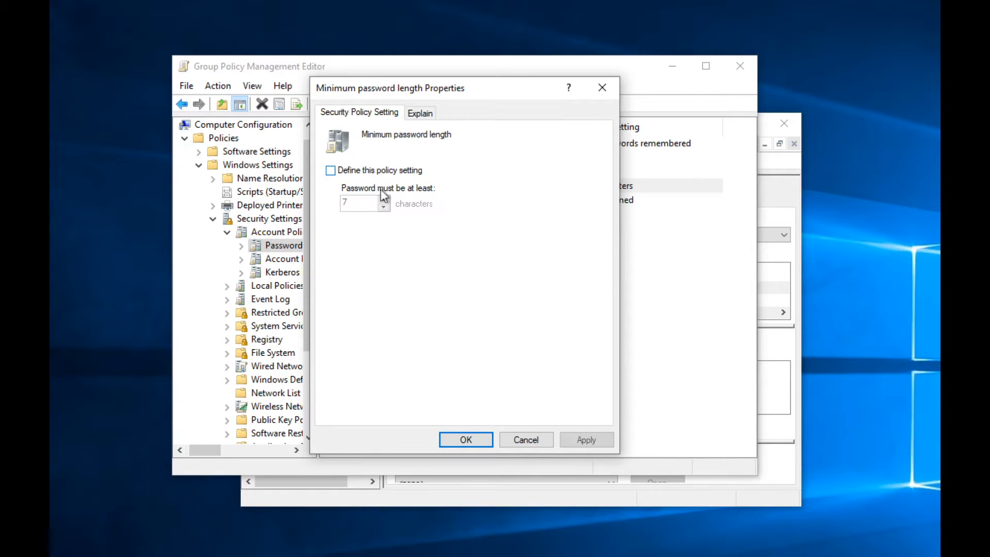
click(467, 438)
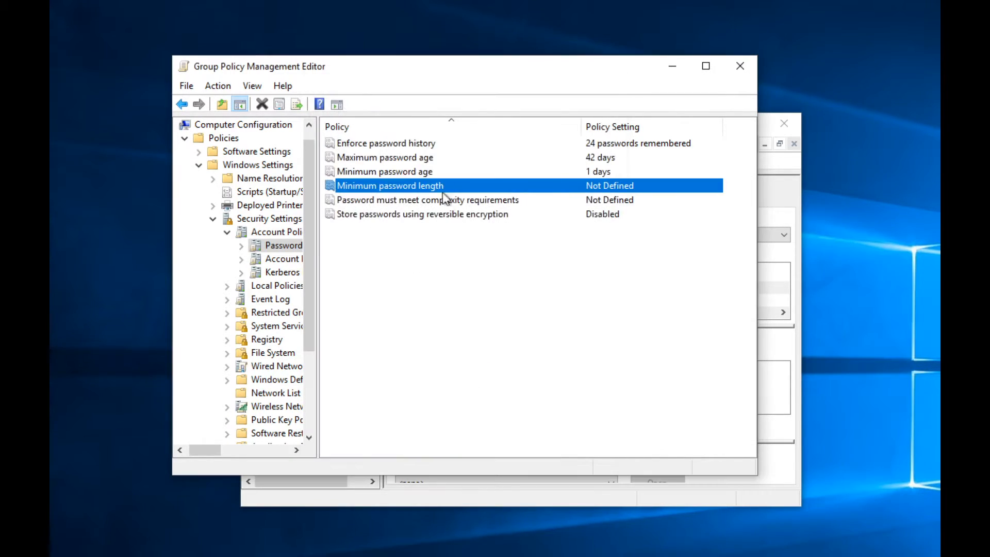
Step: Set minimum and maximum password age and password history to Not Defined
double_click(438, 176)
click(371, 171)
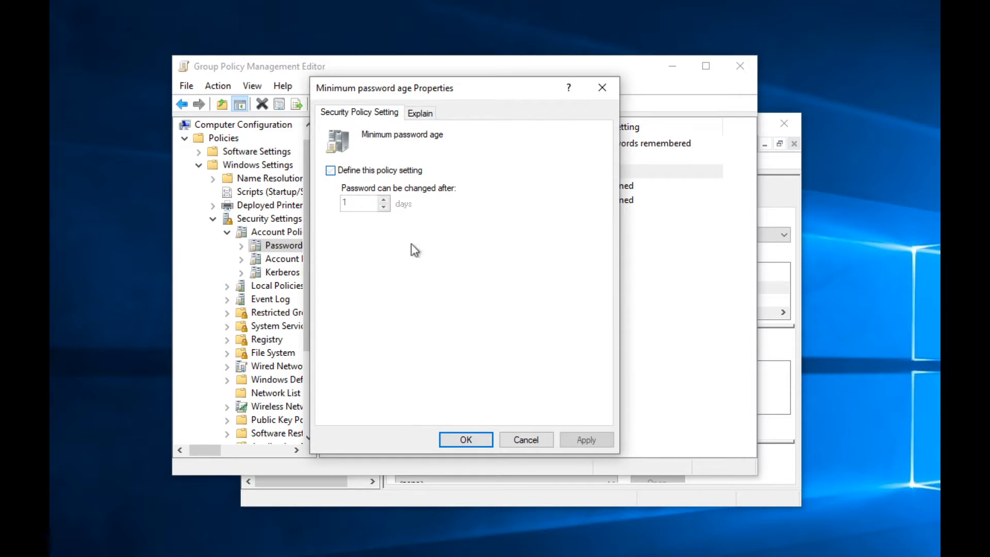
click(466, 440)
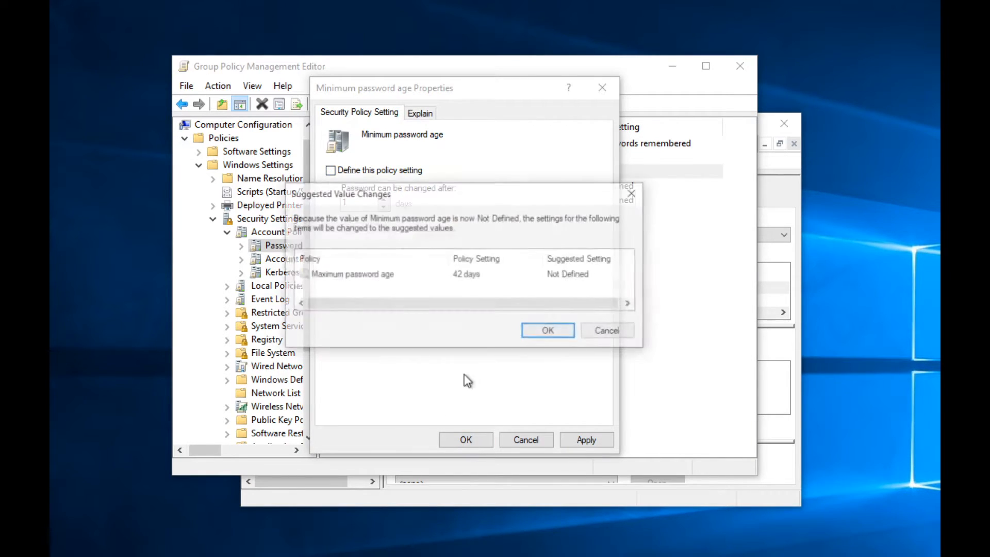
click(544, 335)
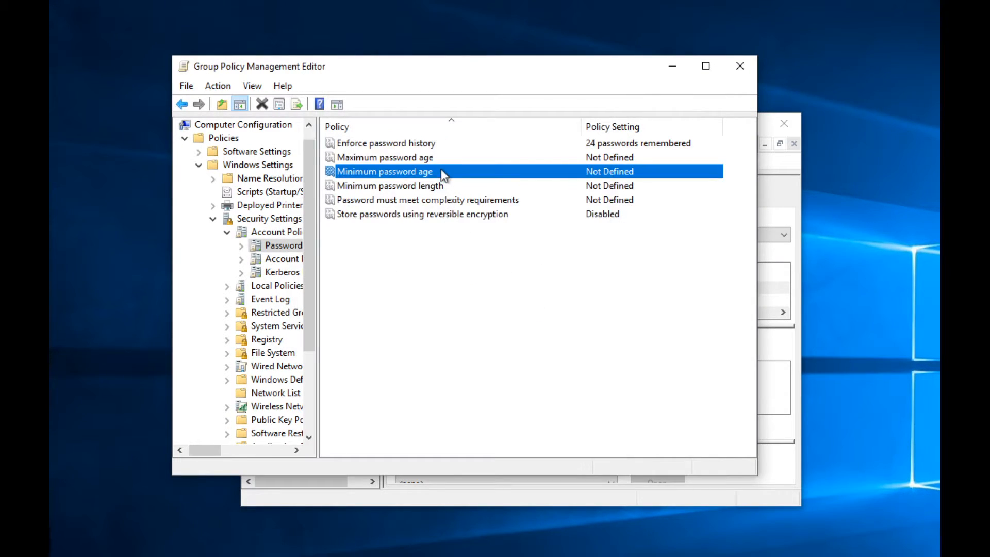
click(442, 161)
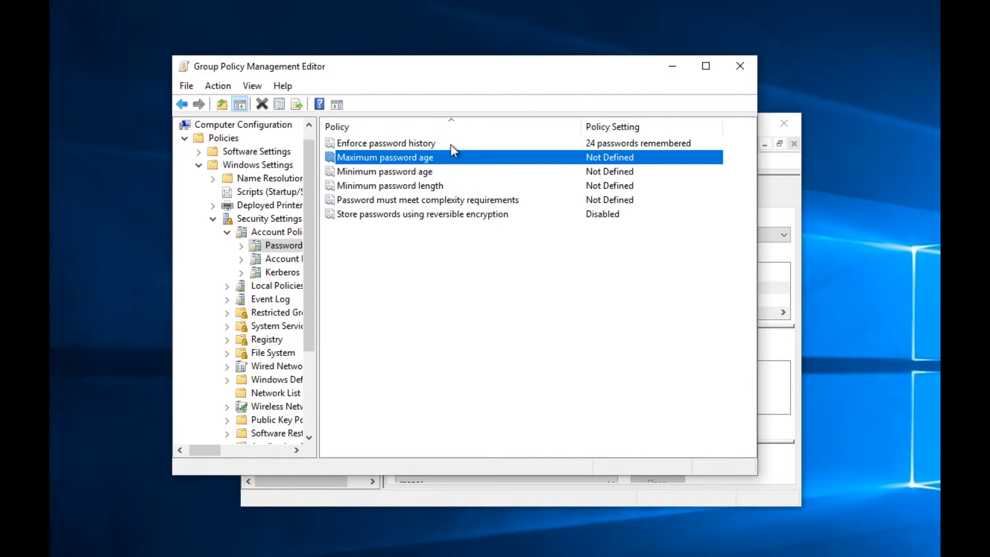
double_click(451, 145)
click(373, 172)
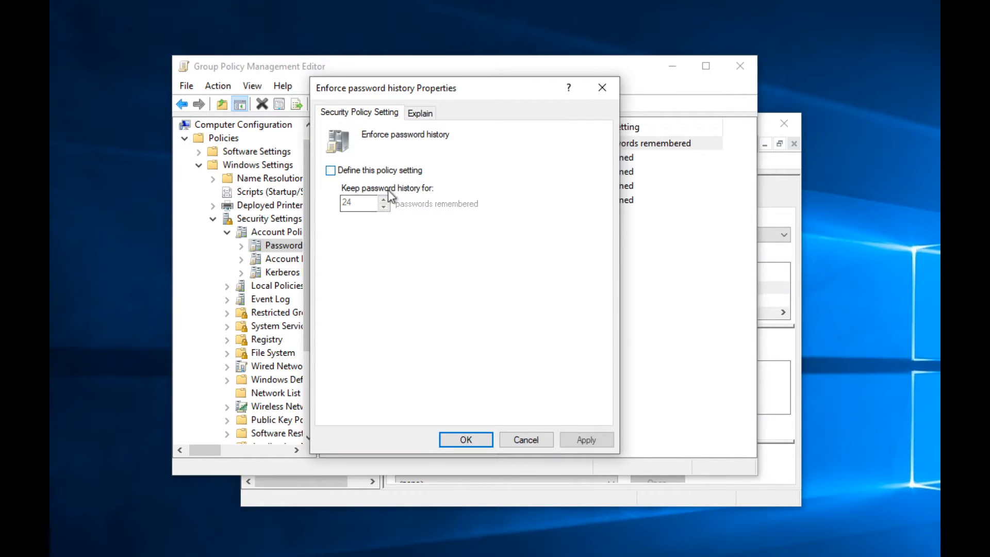
click(465, 439)
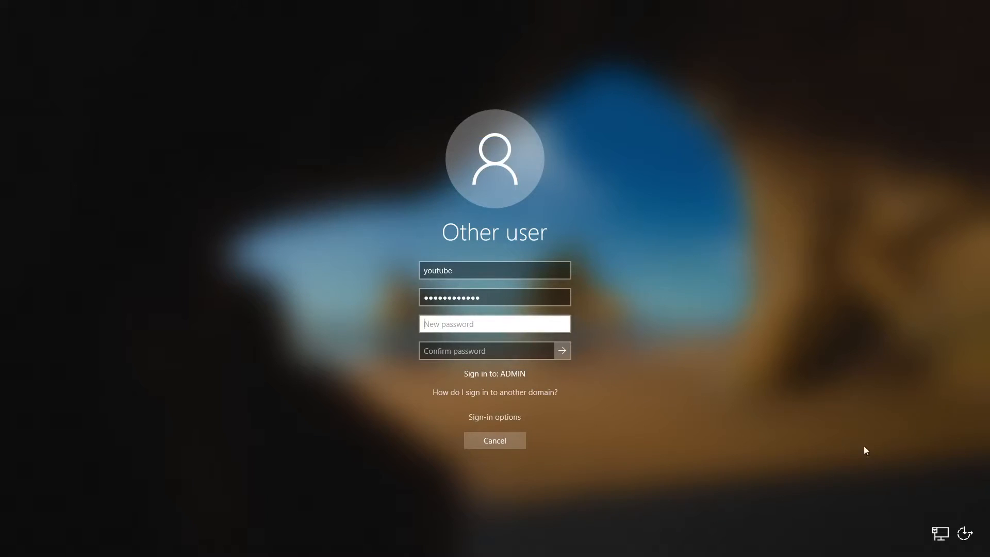
Step: Cancel the Windows 10 password change and restart the machine from the sign-in screen
click(494, 440)
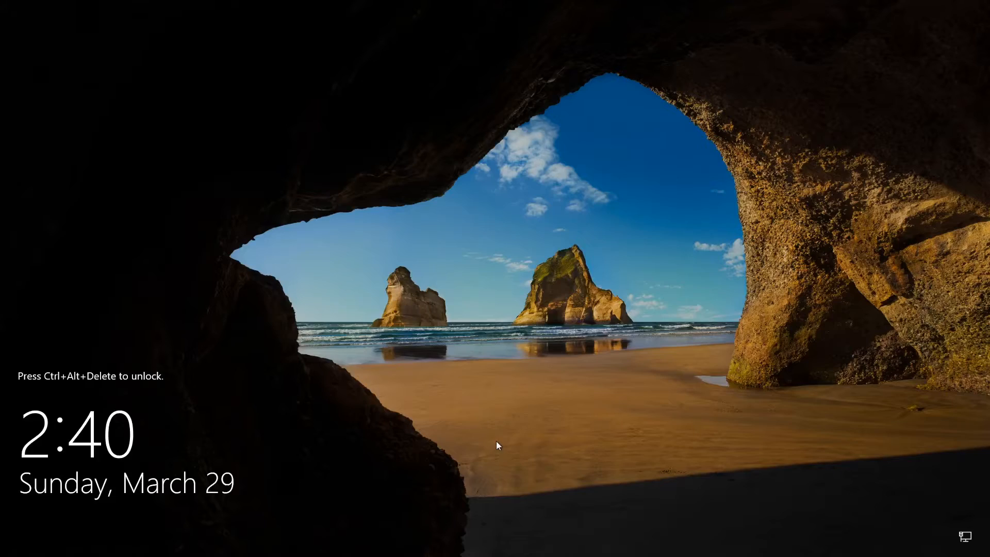
key(ctrl+alt+Delete)
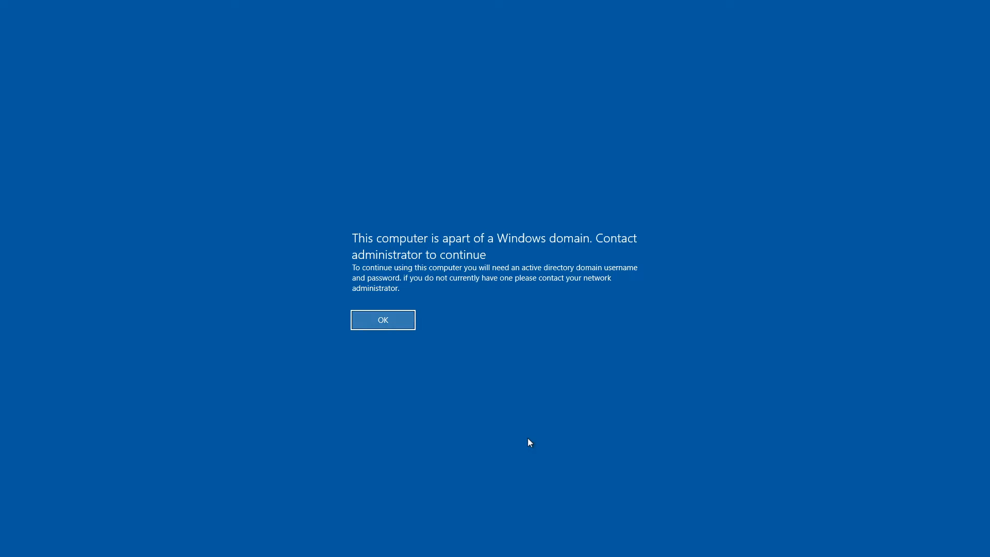
key(Return)
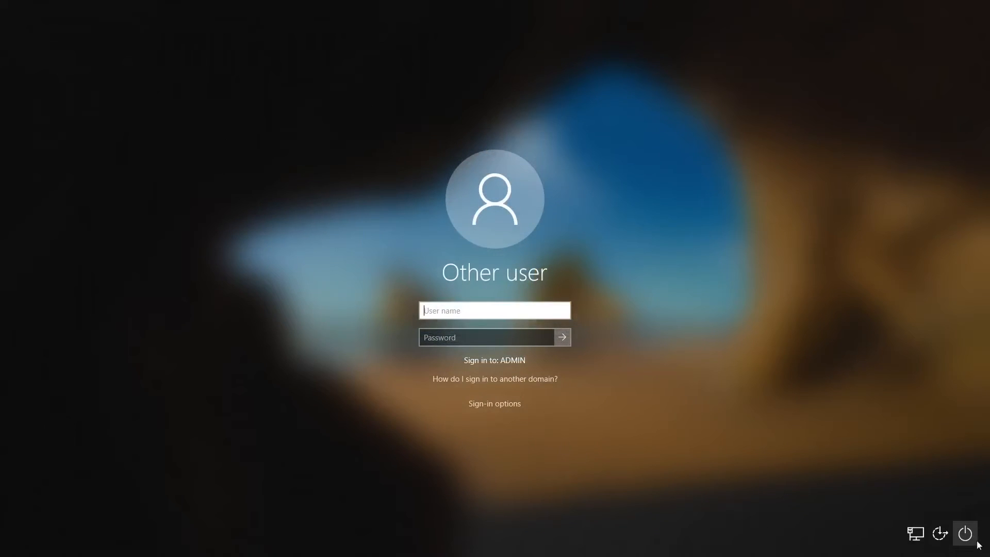
click(962, 534)
click(952, 511)
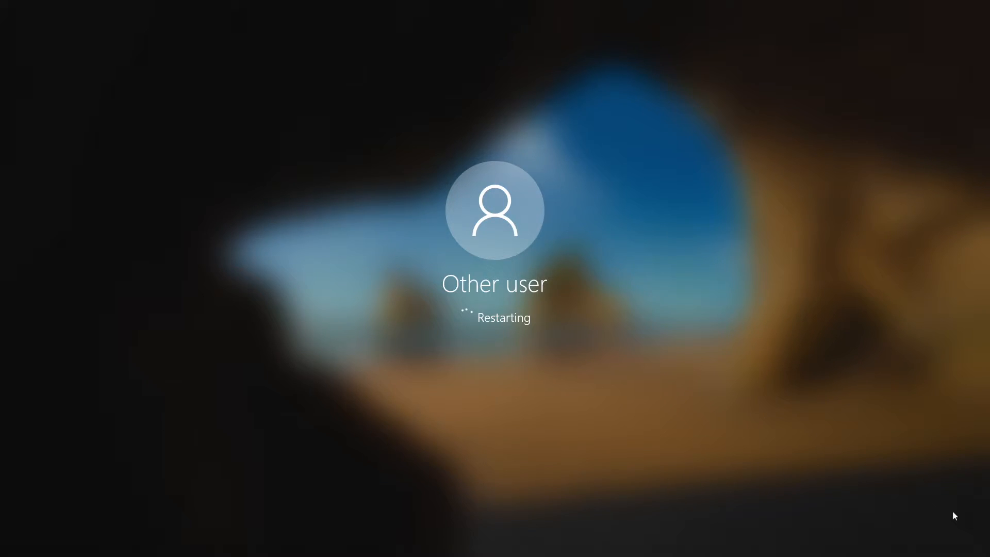
key(ctrl+Left)
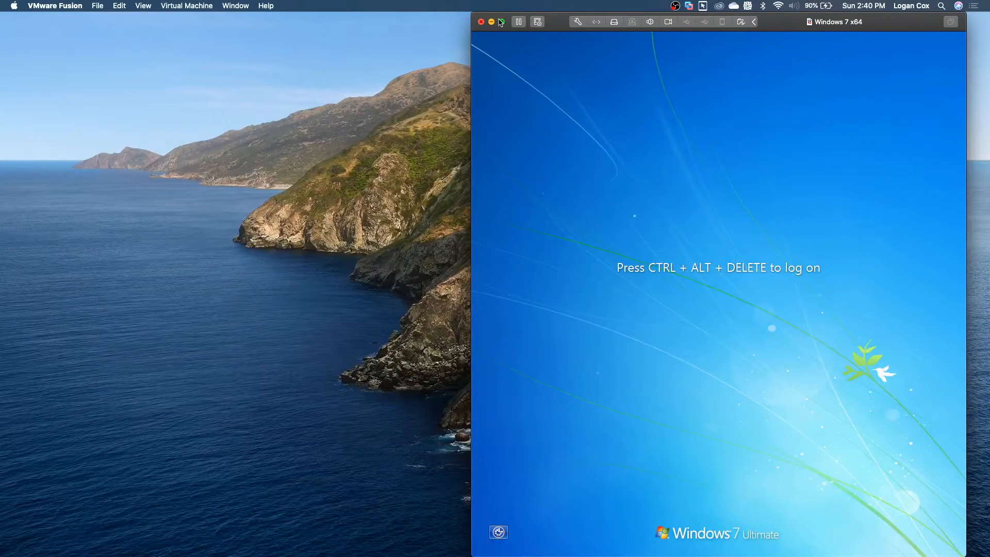
Step: Bring the Windows 7 VM full-screen and sign in with its local VMWARE-PC account
click(500, 23)
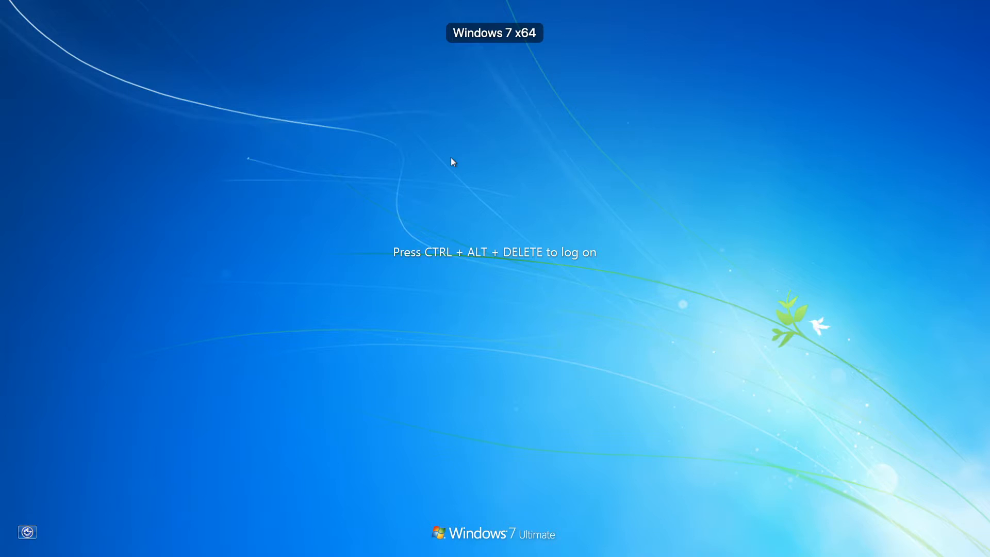
key(ctrl+alt+Delete)
key(Return)
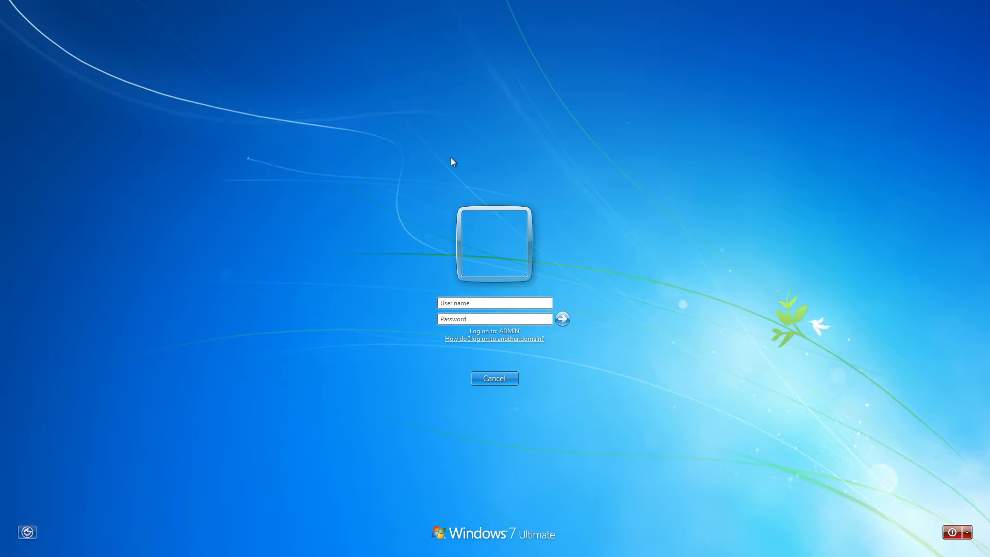
text(vmware-pc\vmware)
key(Return)
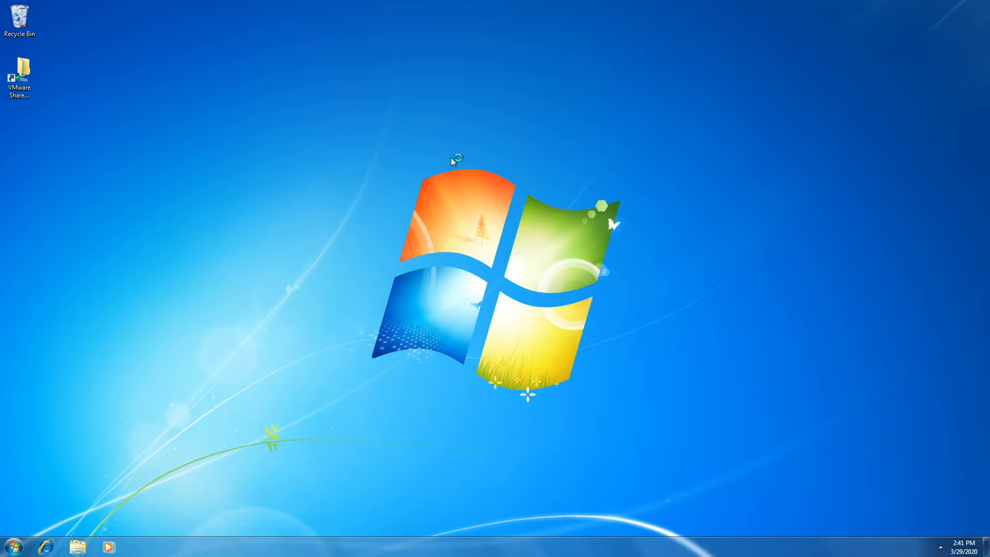
Step: Open Personalization from the desktop shortcut menu, then close it again
right_click(506, 222)
click(396, 294)
right_click(407, 398)
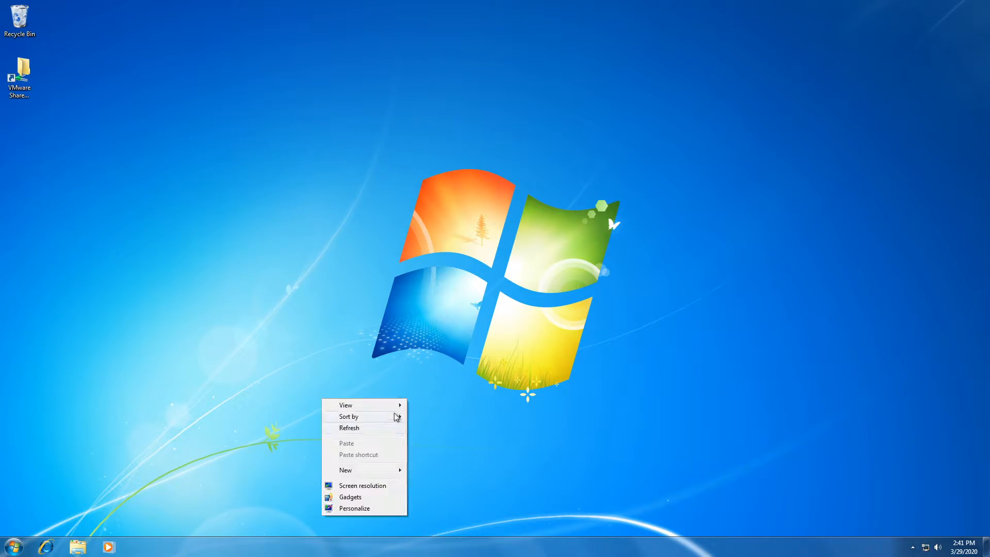
click(367, 510)
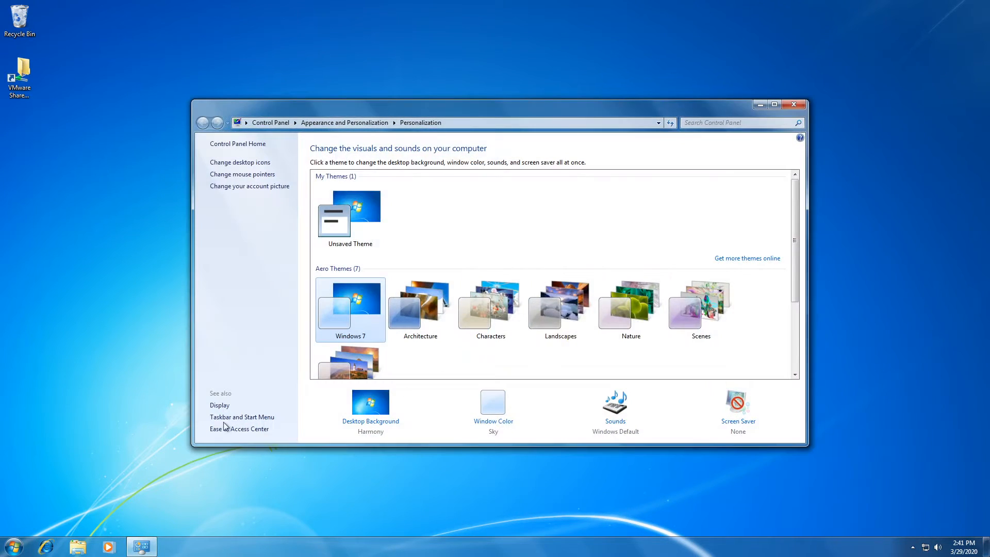
click(793, 105)
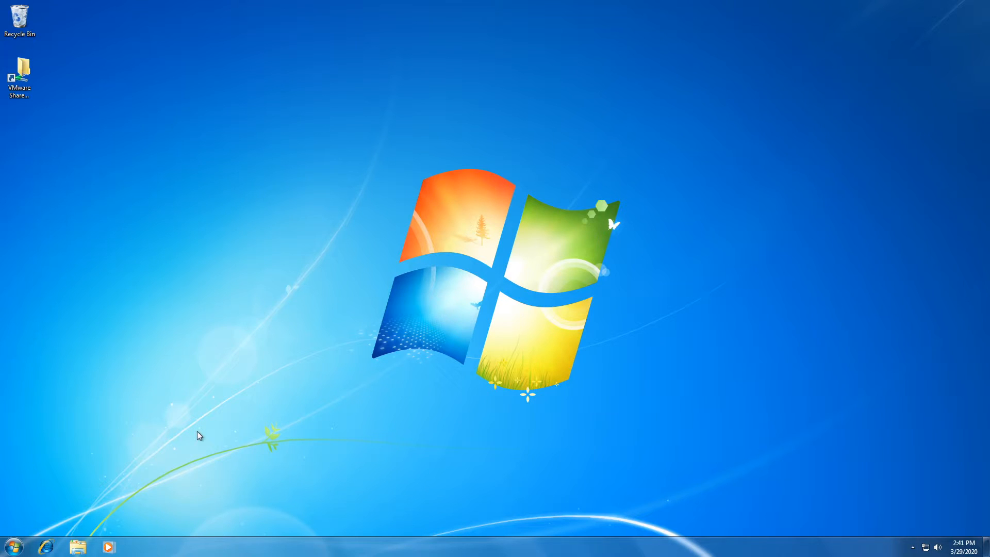
Step: Open Computer Properties from Start and go to Change settings for the computer name and domain
key(super)
right_click(170, 414)
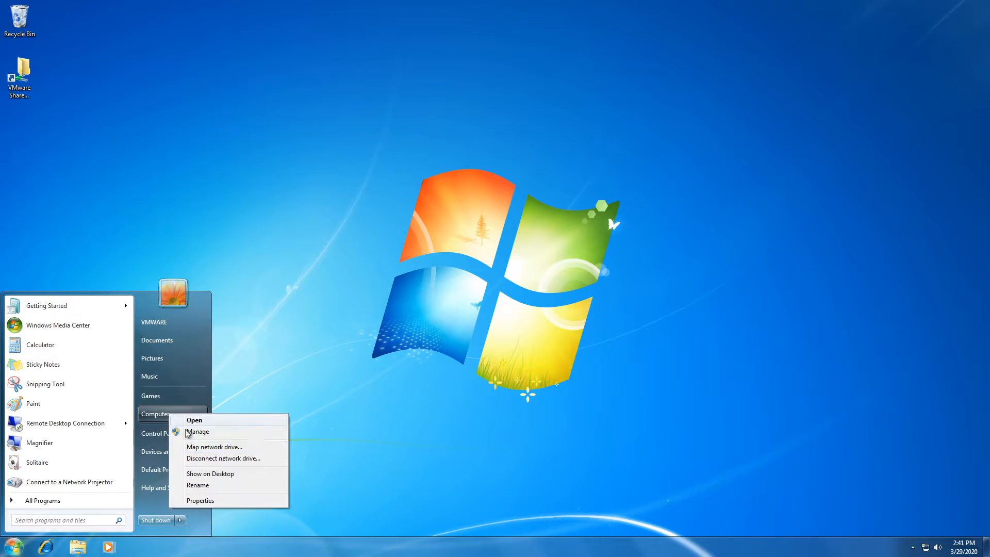
click(218, 500)
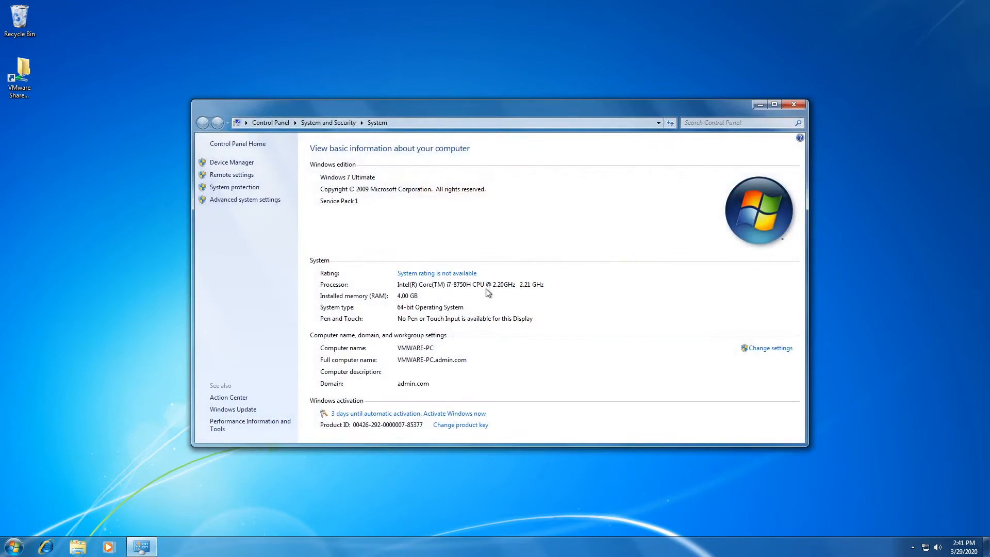
click(769, 350)
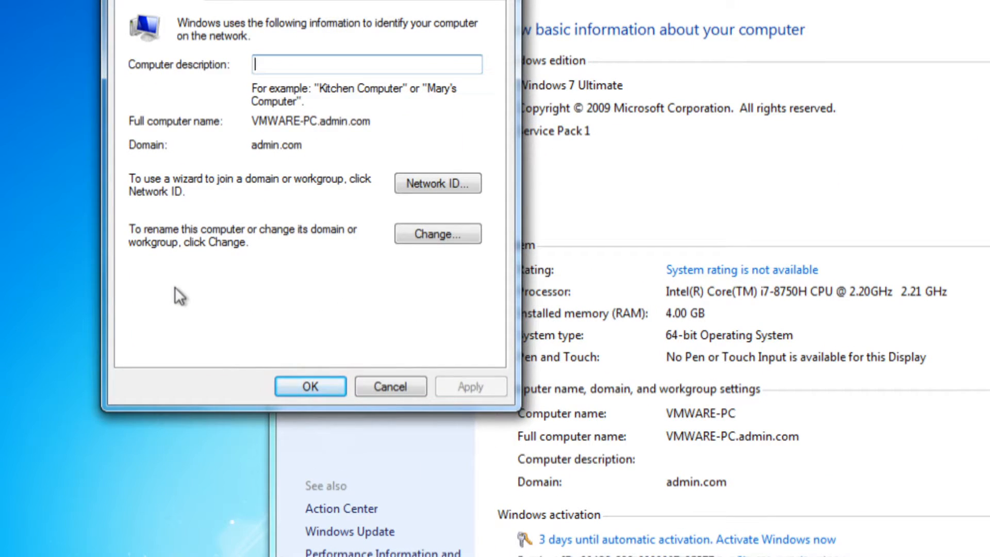
Step: Change membership from the admin.com domain to workgroup WORKGROUP and confirm with OK
click(422, 234)
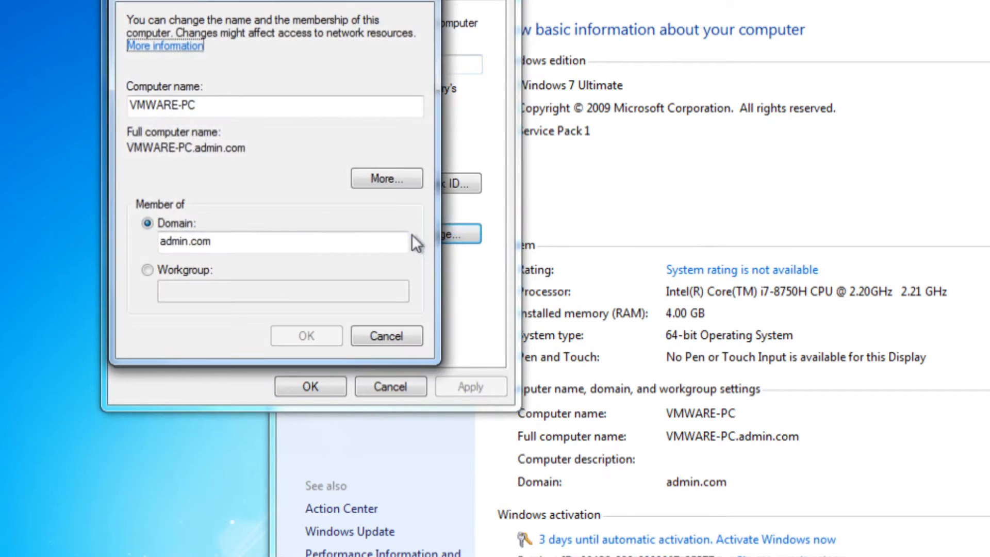
drag(228, 236, 154, 241)
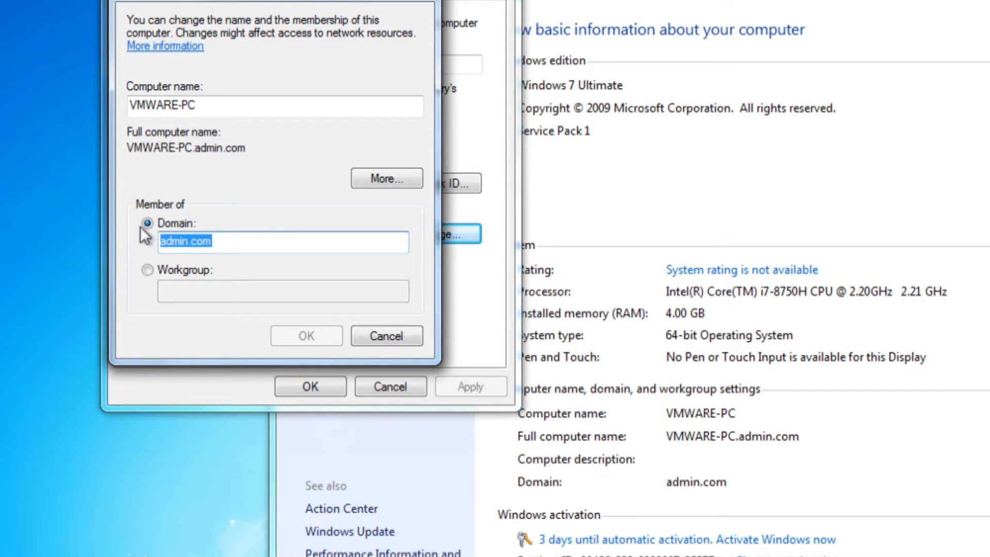
click(196, 270)
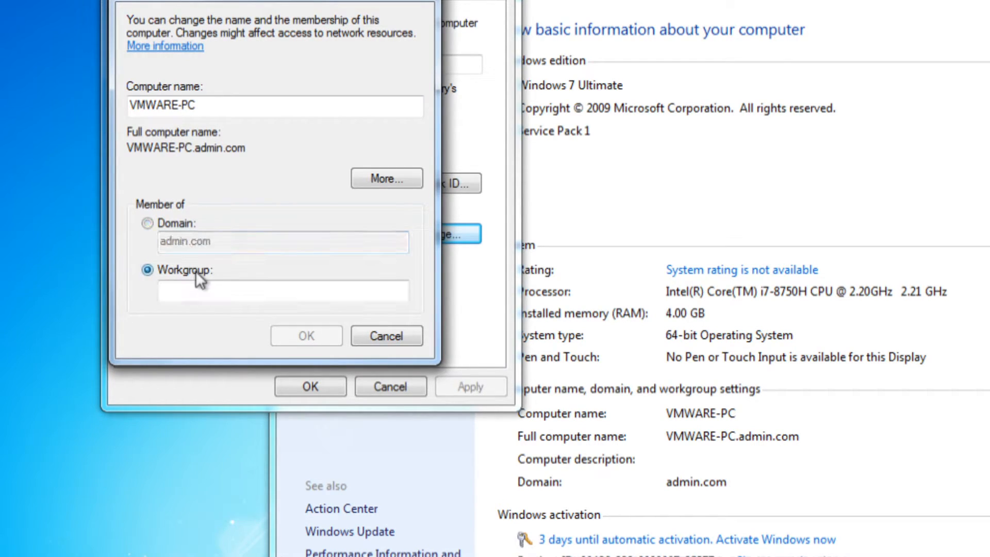
click(228, 294)
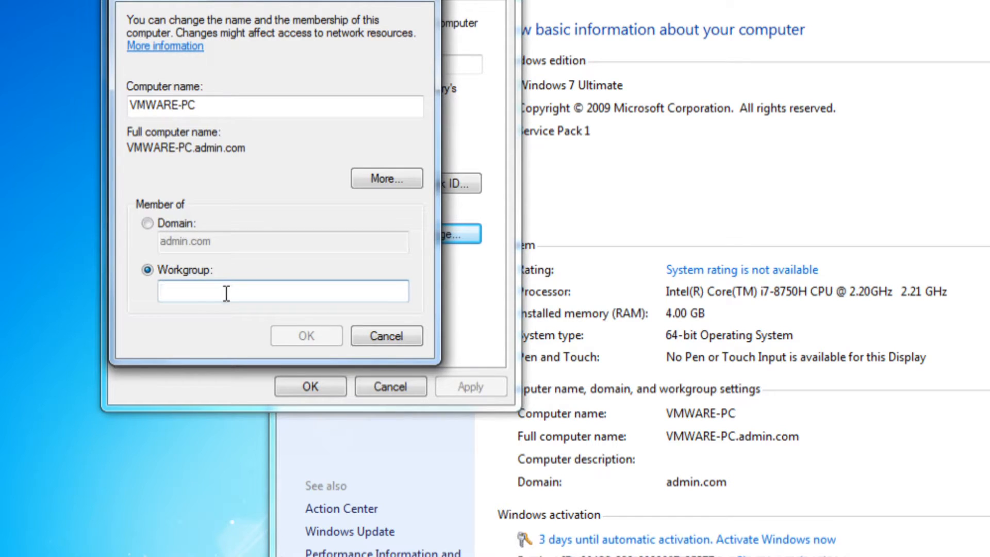
text(WORKGROU)
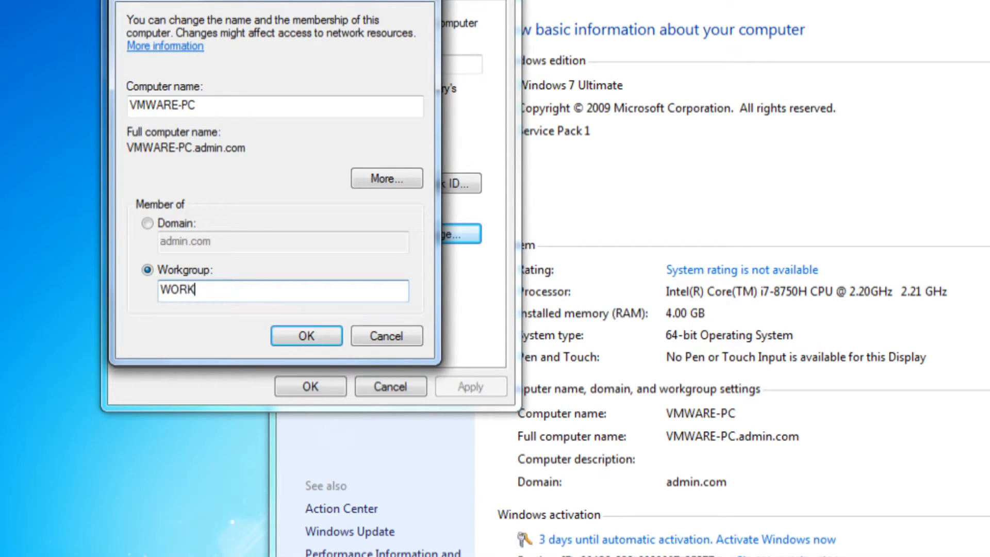
text(P)
click(303, 340)
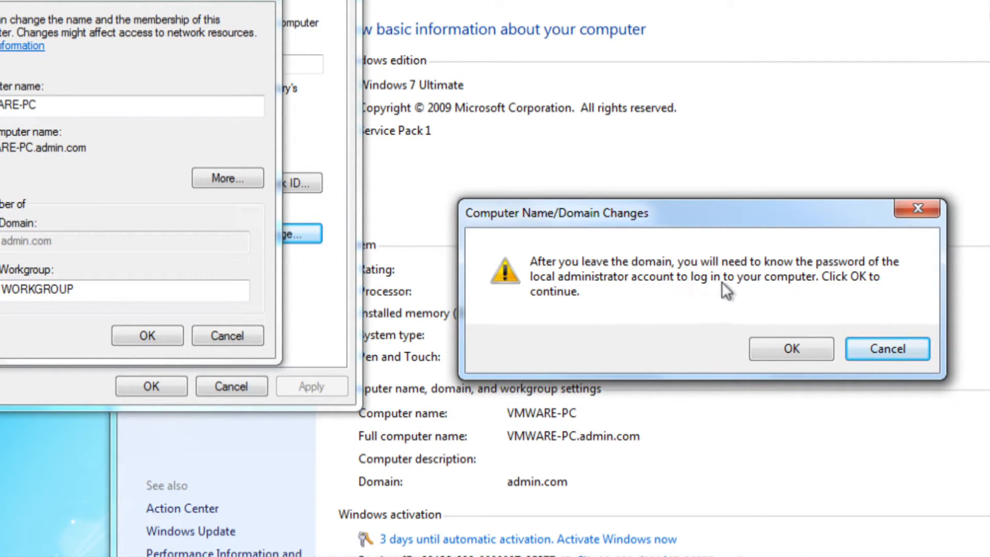
Step: Accept the leave-domain warning, authorize with the domain administrator's credentials, and dismiss the WORKGROUP welcome
click(790, 348)
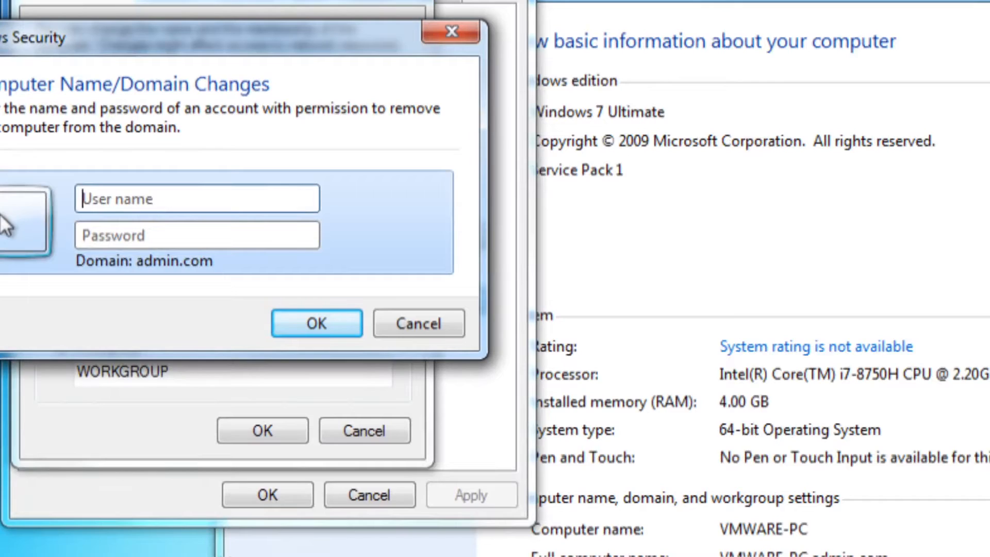
click(126, 199)
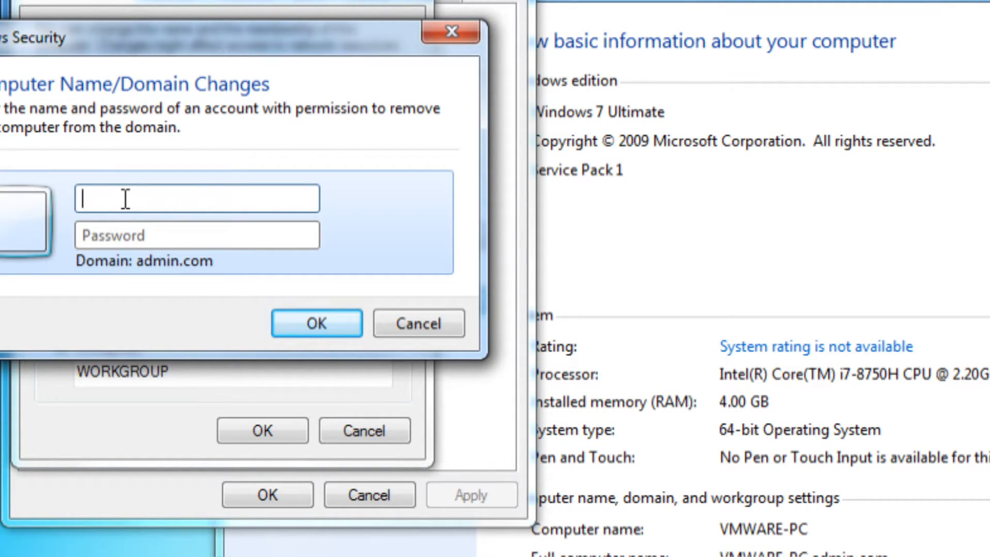
text(administrator)
key(Tab)
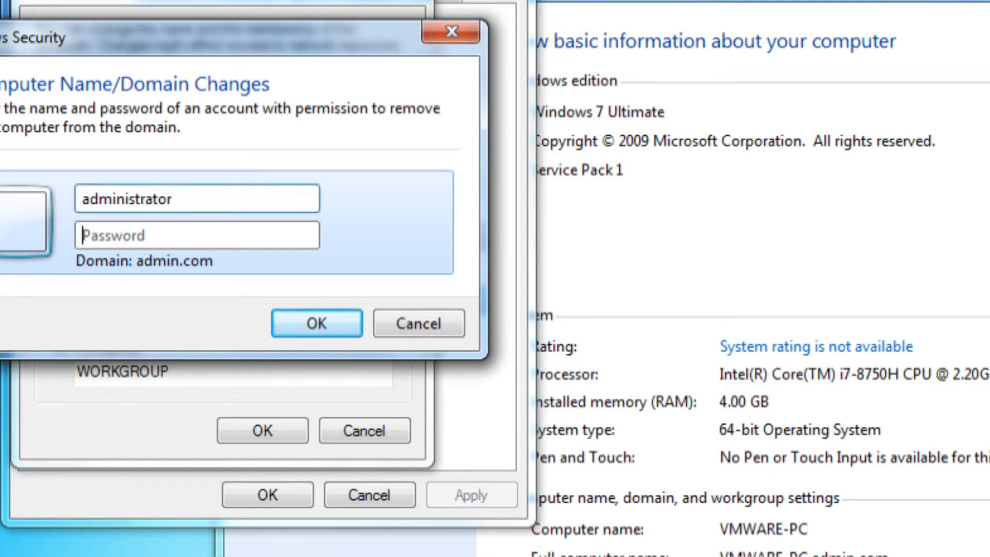
text(12345)
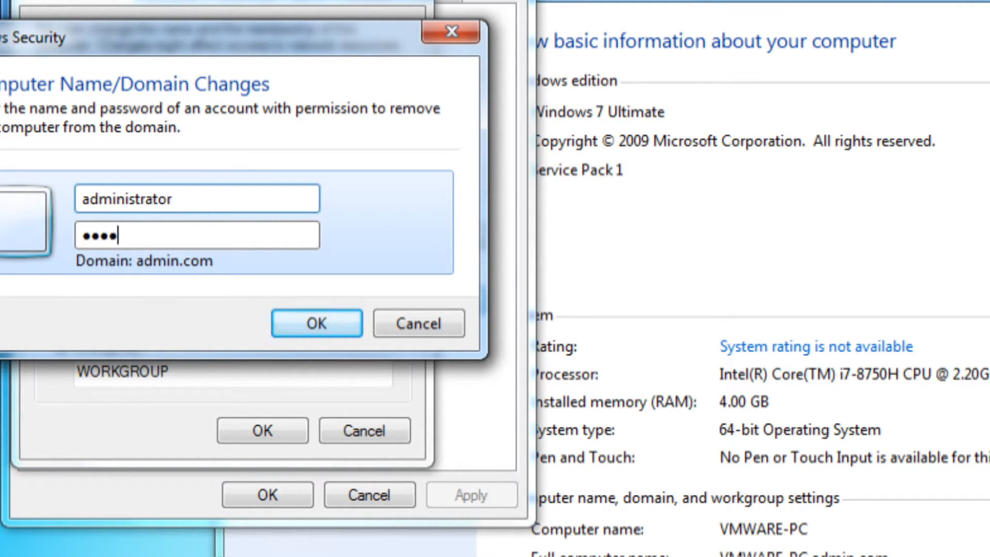
text(678)
key(Return)
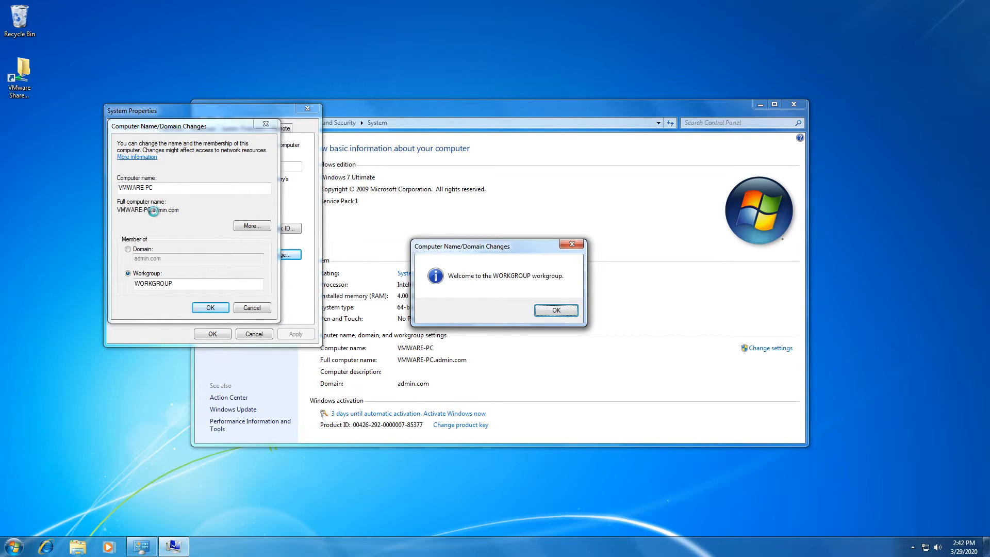
key(Return)
key(Return)
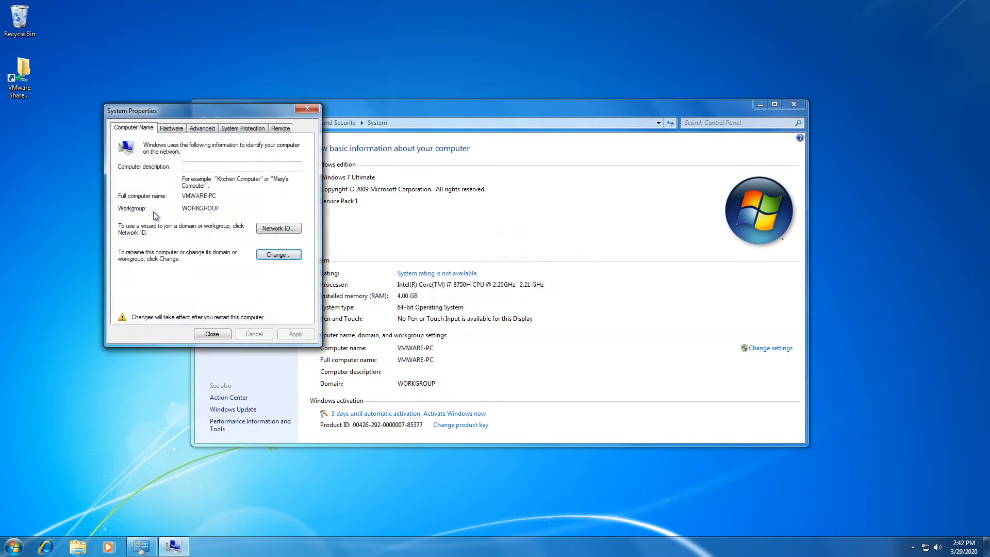
Step: Close System Properties and the system window, then restart Windows 7 now
click(212, 334)
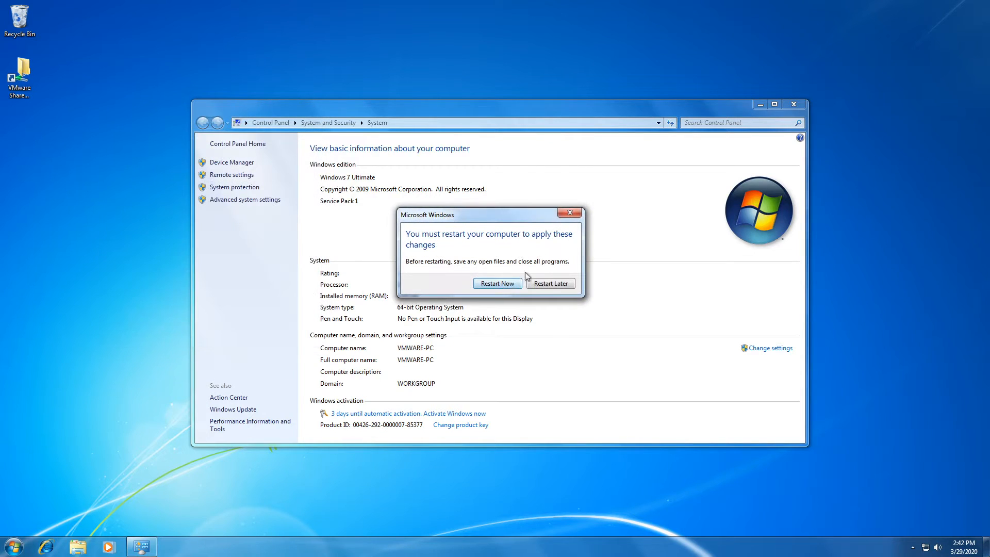
click(795, 104)
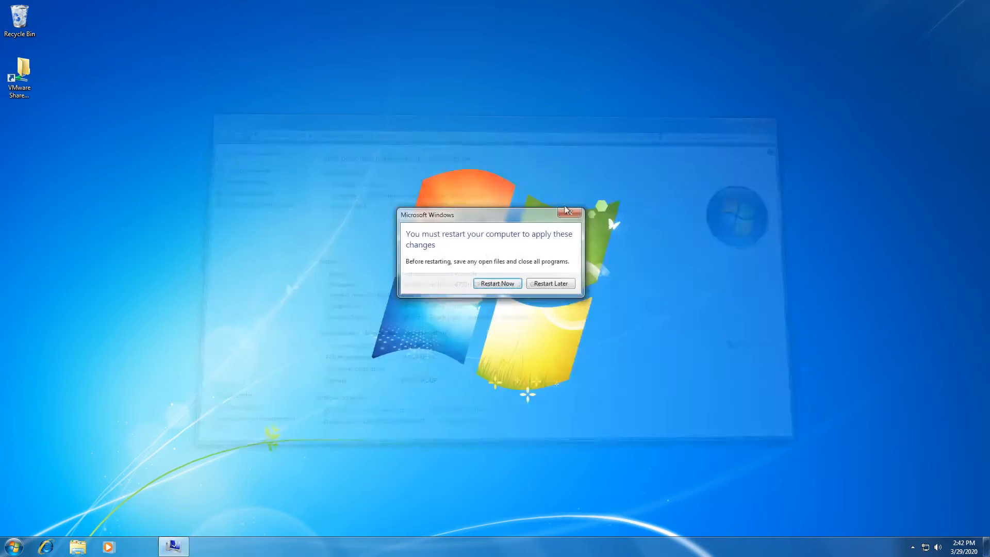
click(503, 283)
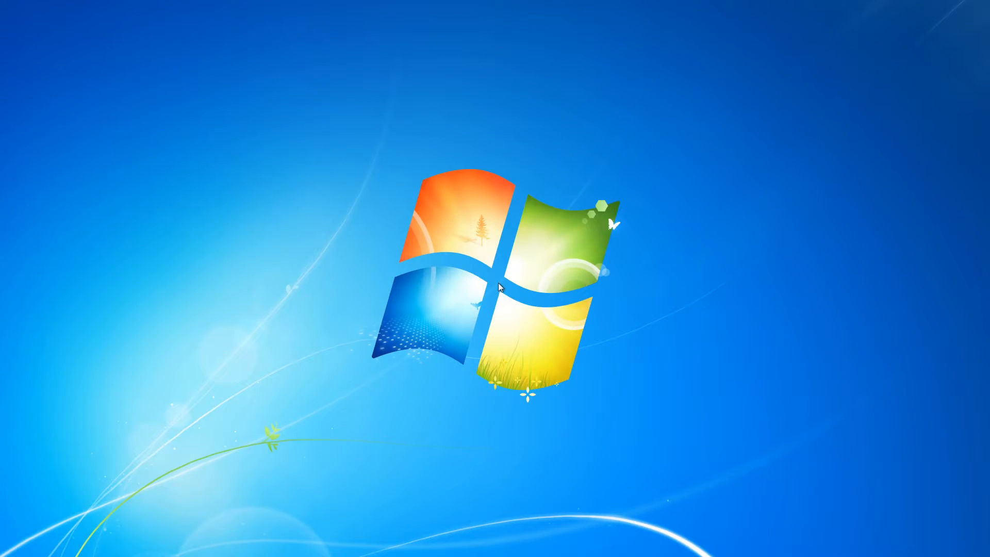
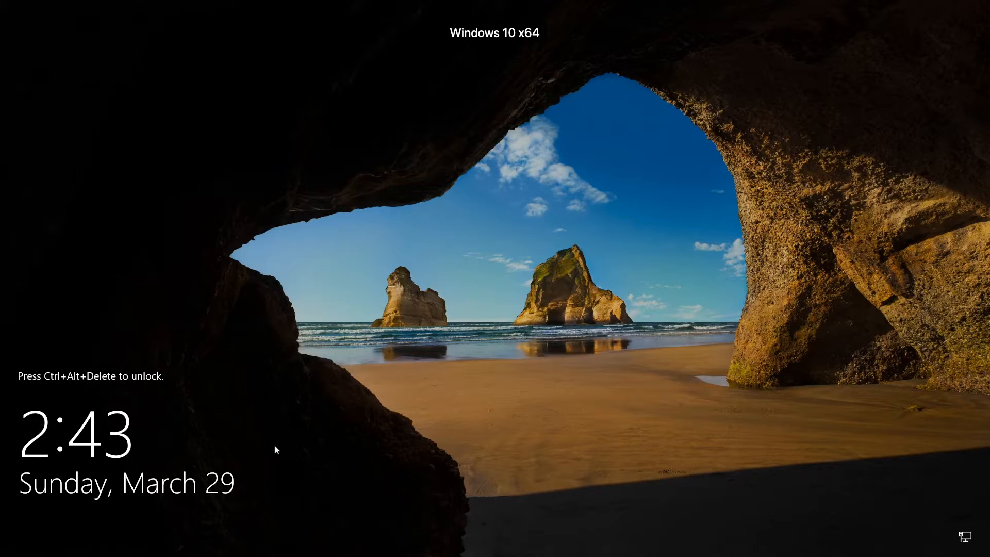
Step: Sign in at the Windows 10 screen with the domain user's name and password
key(ctrl+alt+Delete)
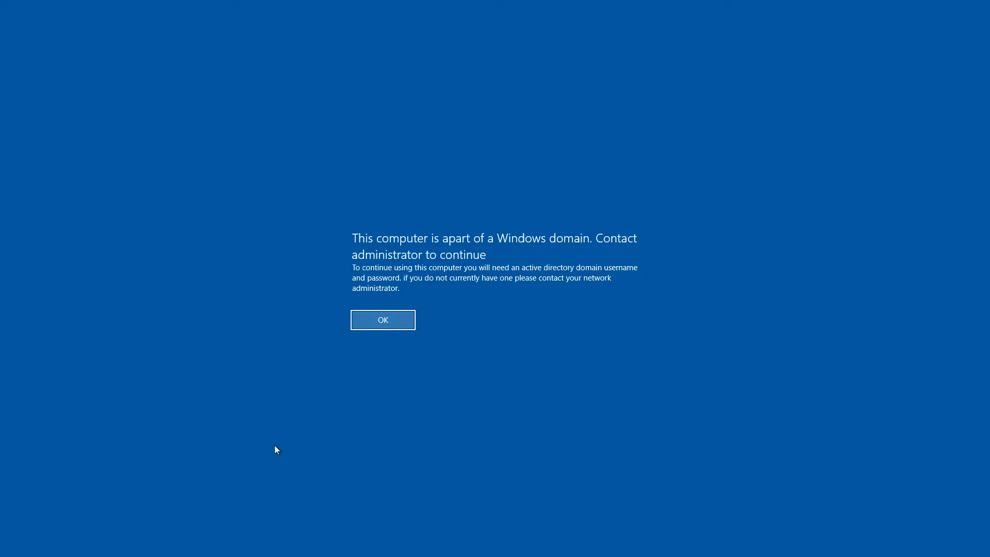
key(Return)
text(y)
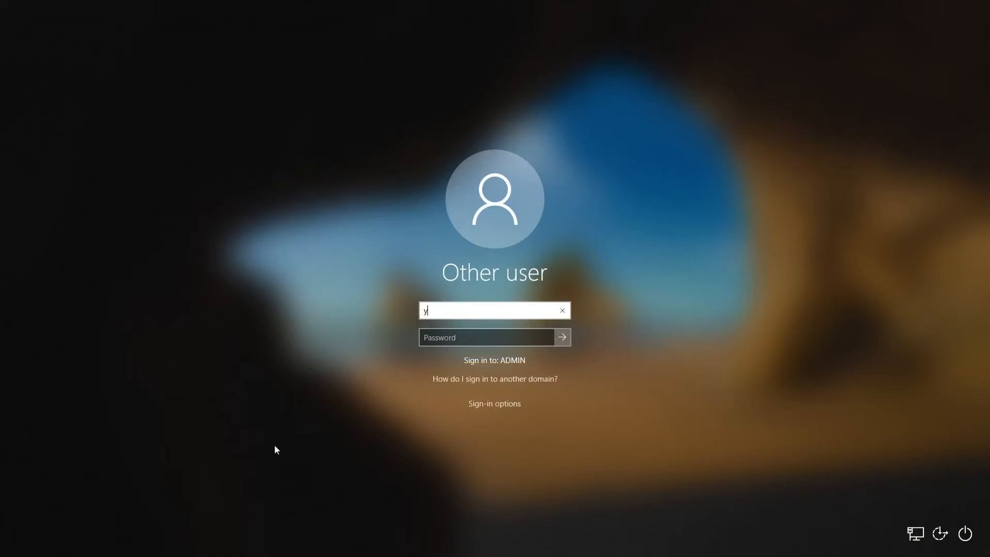
text(outube)
key(Tab)
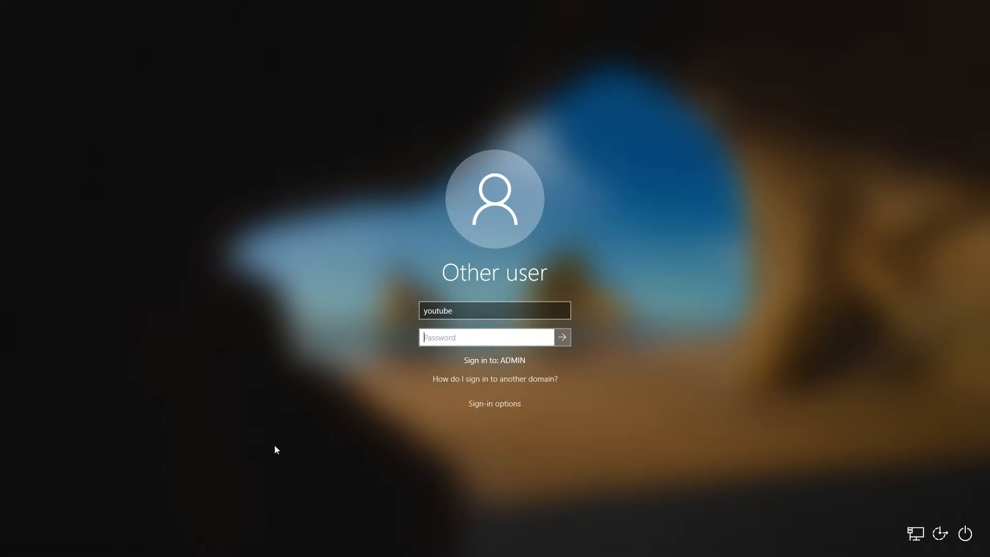
text(***)
key(Return)
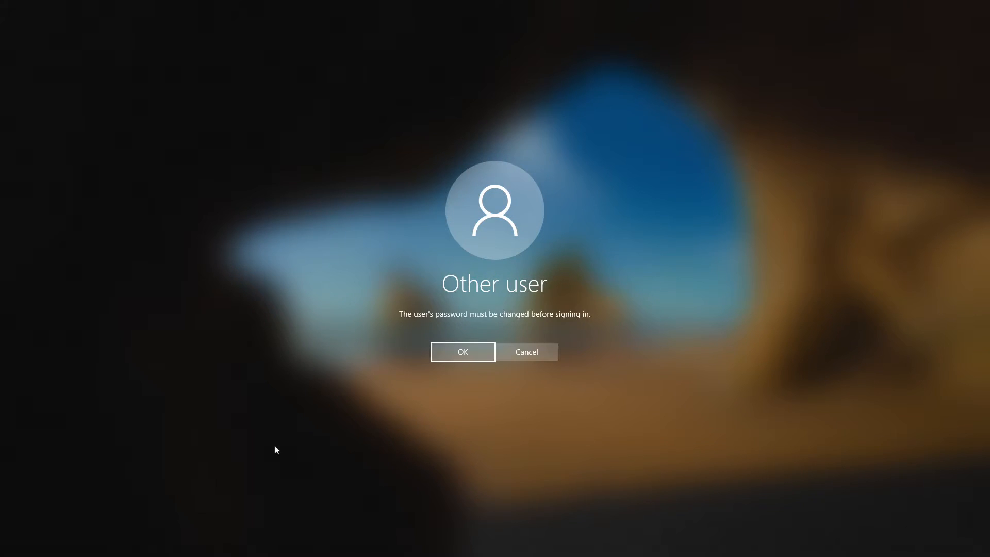
Step: Accept the required password change and dismiss the password requirements error
key(Return)
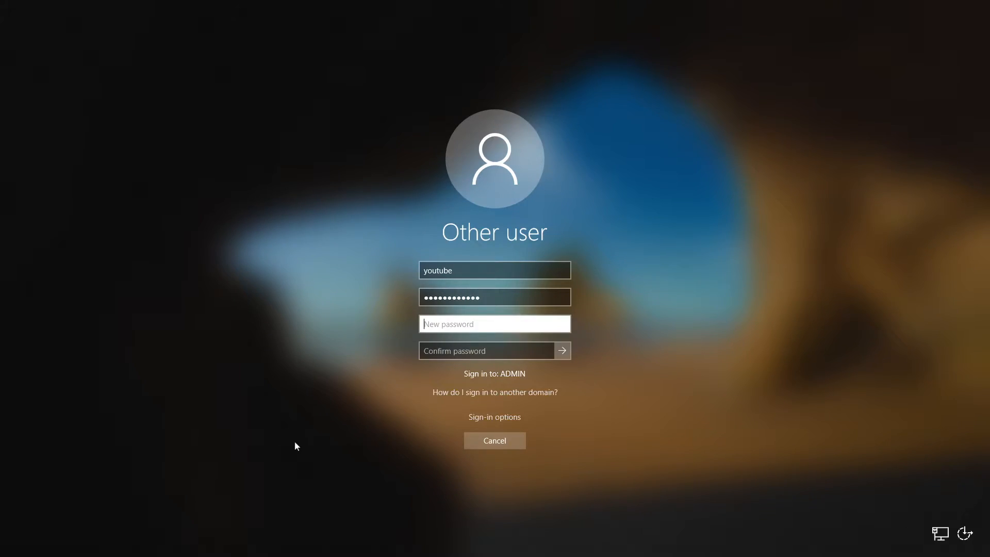
key(Return)
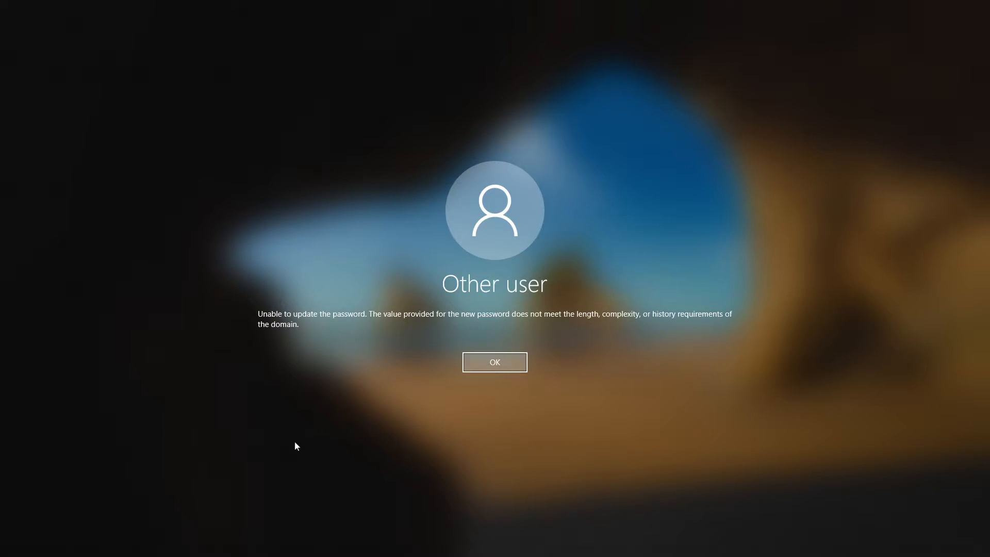
key(Return)
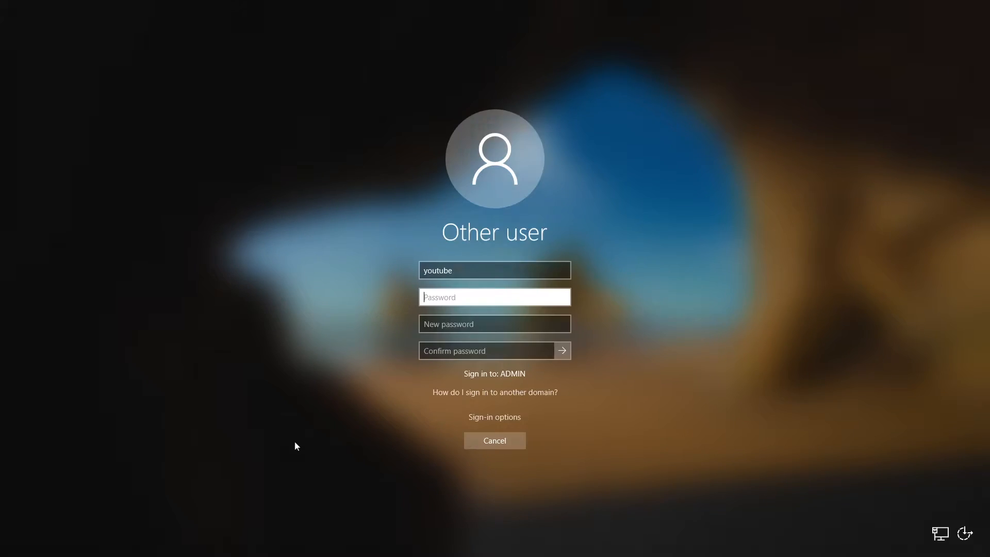
Step: Enter and confirm a new password, then dismiss the password-changed confirmation
text(•)
key(Tab)
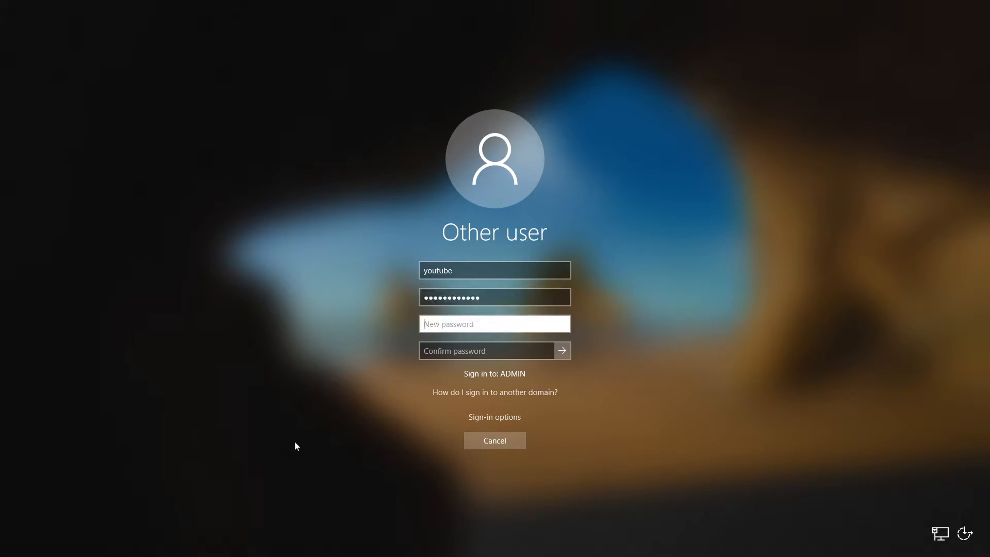
text(••••••••)
key(Tab)
text(•••)
key(BackSpace)
key(BackSpace)
key(BackSpace)
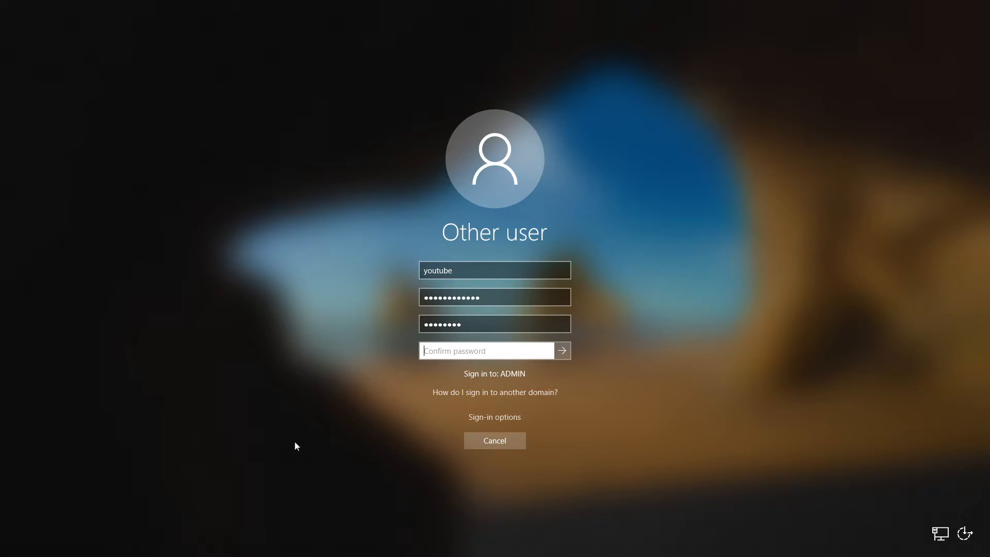
text(••••••••)
key(Return)
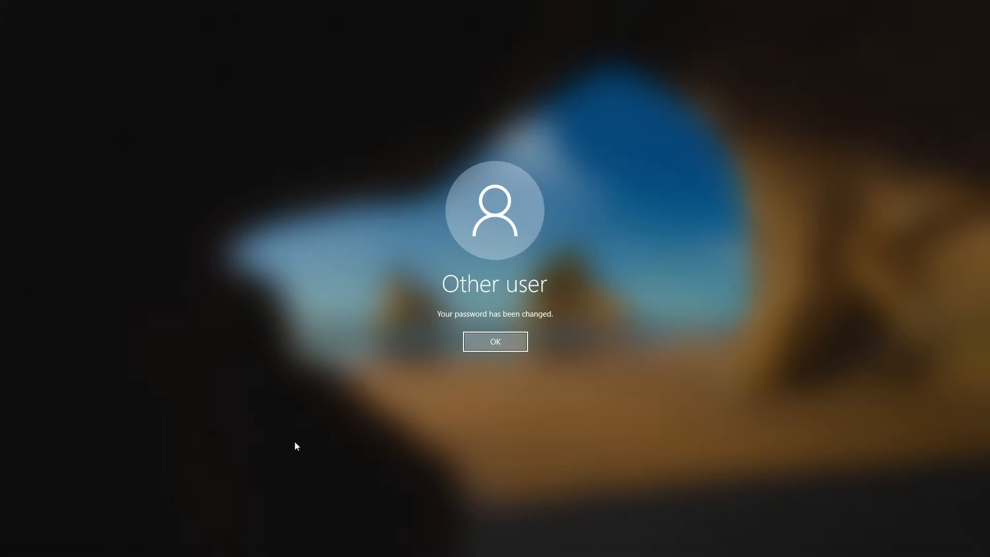
key(Return)
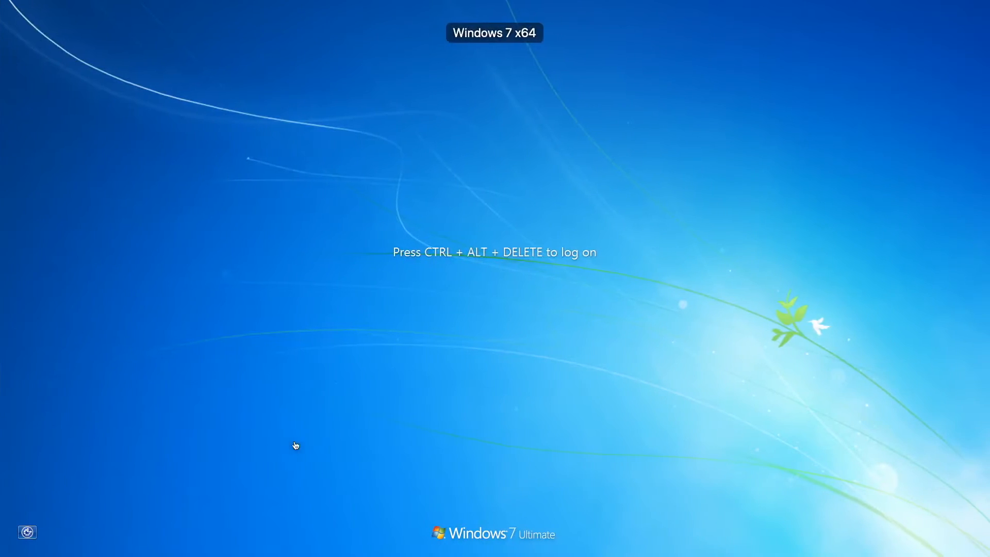
Step: Log on to the Windows 7 desktop and launch Internet Explorer
key(ctrl+alt+Delete)
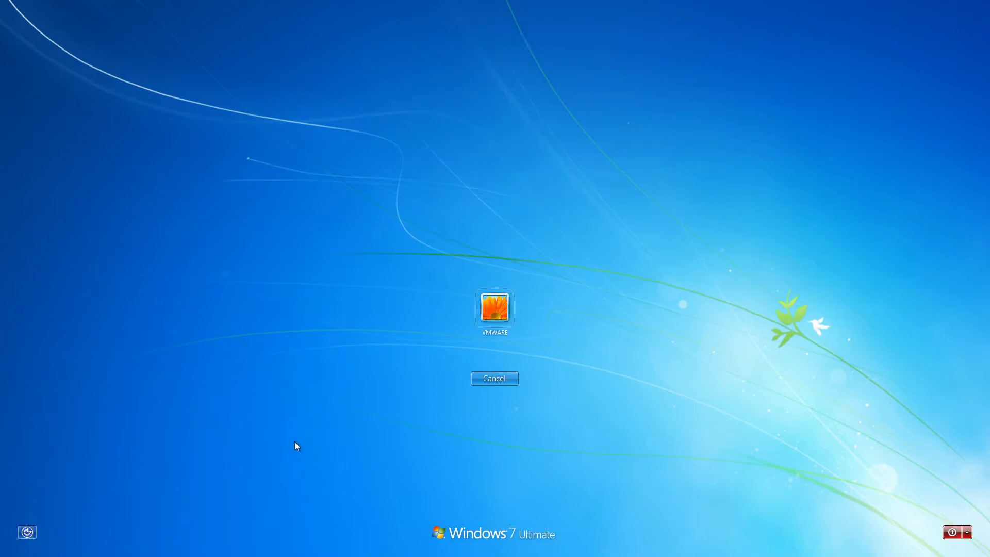
key(Return)
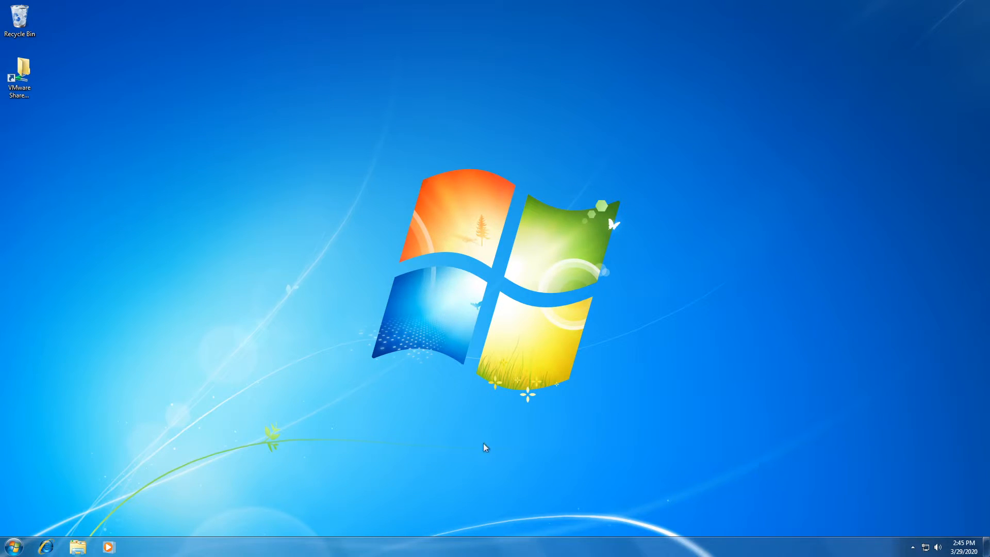
click(45, 546)
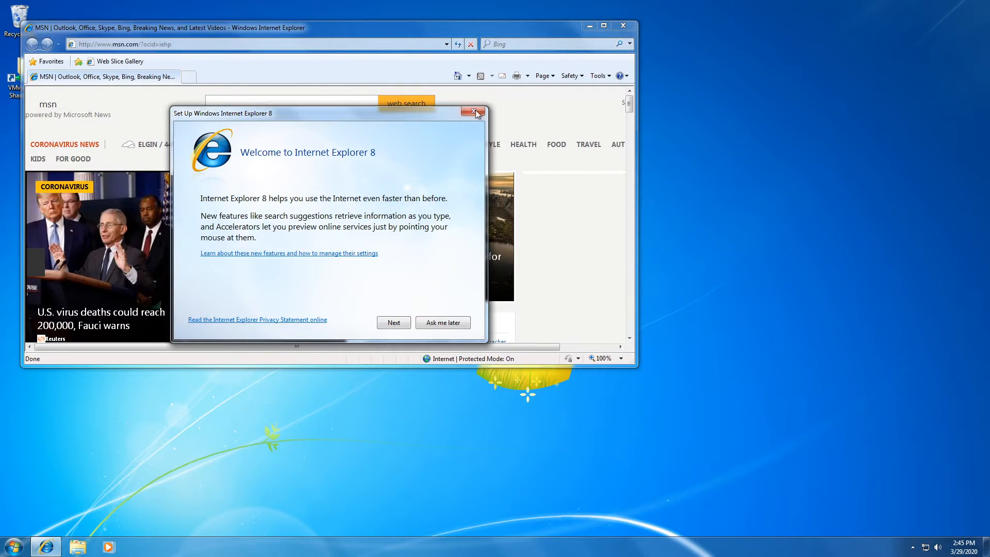
Step: Close the IE8 welcome setup, Google 'ie 11 download', and open the Internet Explorer 11 64-bit result
click(475, 113)
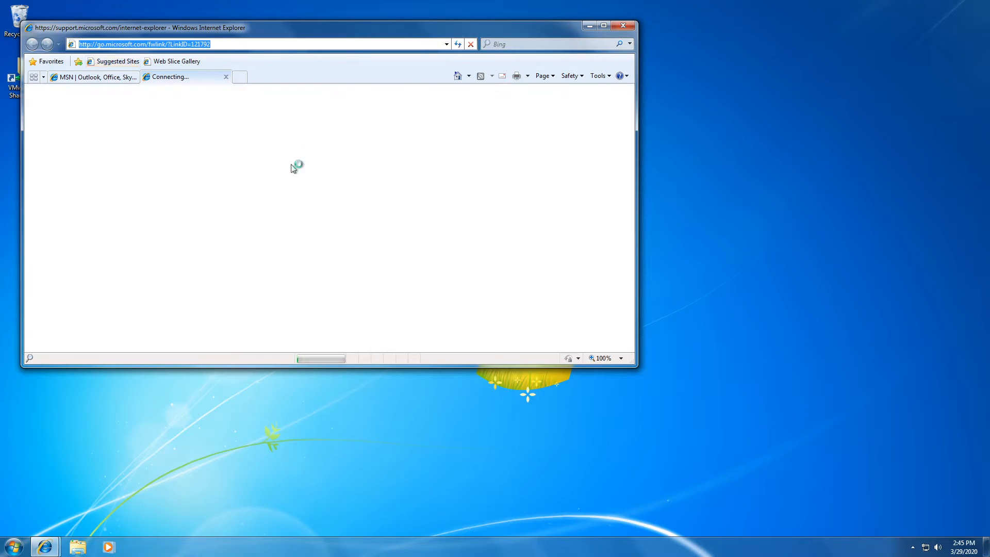
click(119, 77)
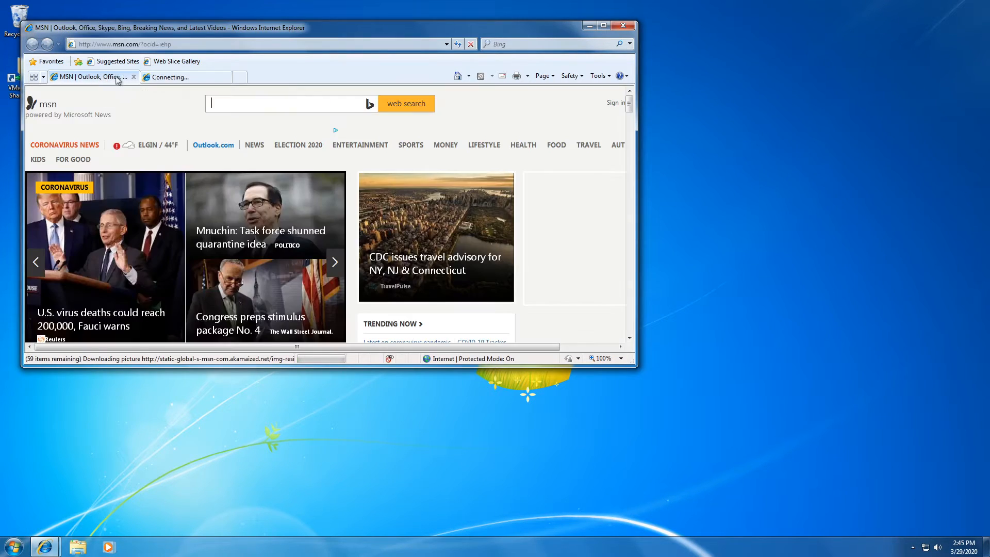
text(g)
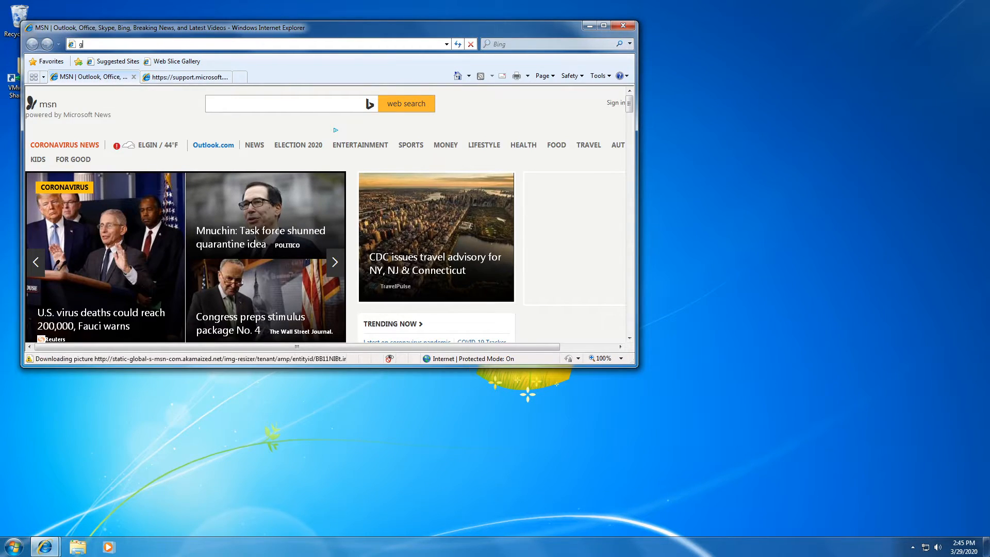
text(oogle.com)
key(Return)
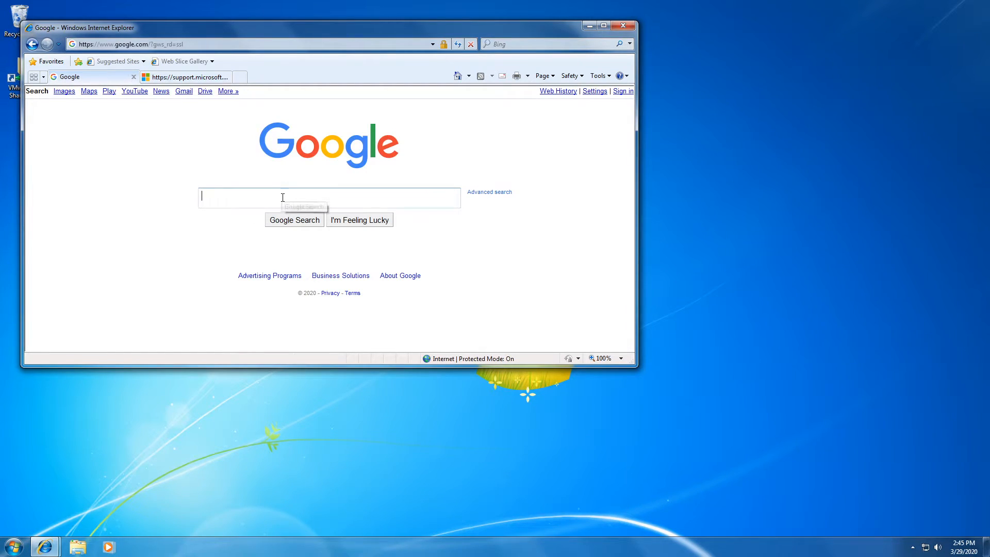
text(ie 11 dow)
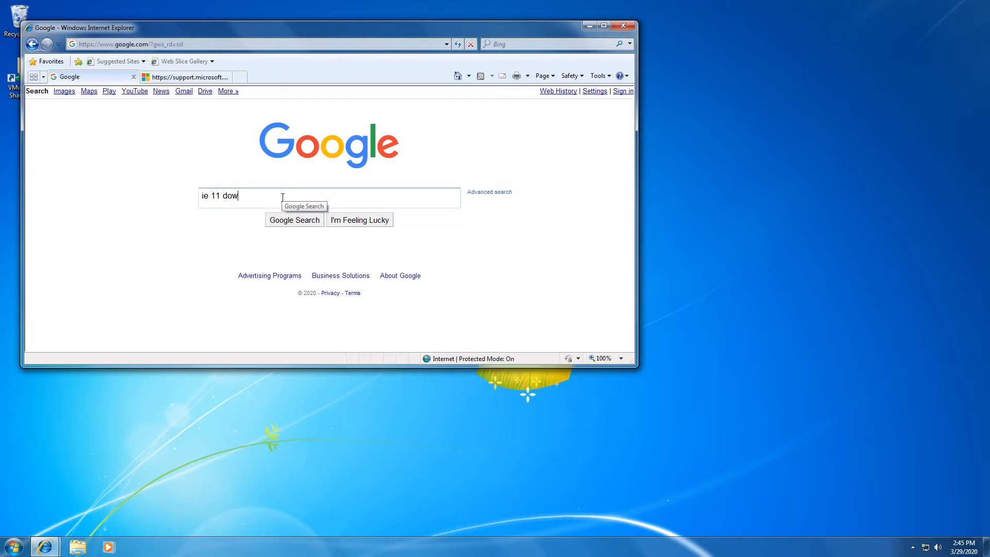
text(nload)
key(Return)
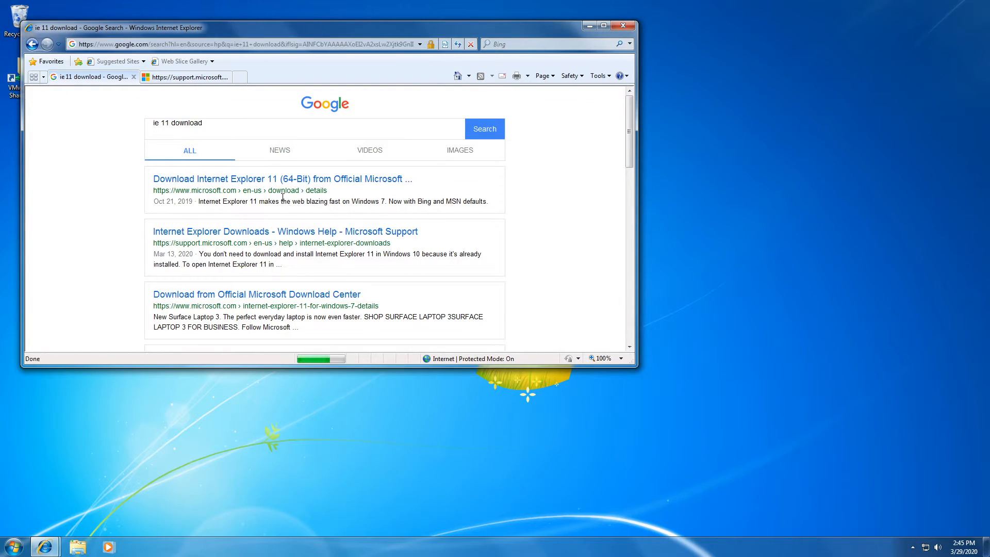
scroll(304, 227, down, 3)
scroll(314, 226, up, 2)
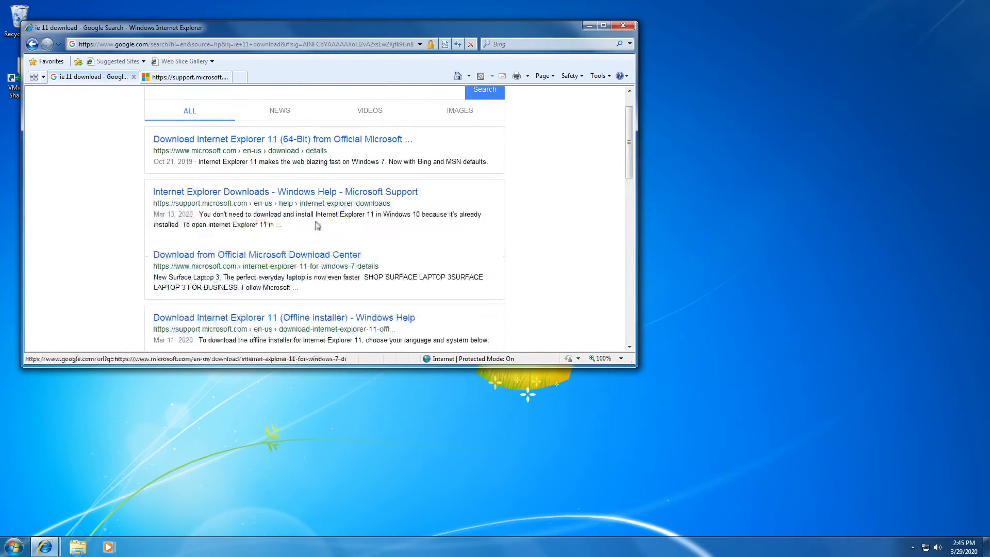
click(352, 141)
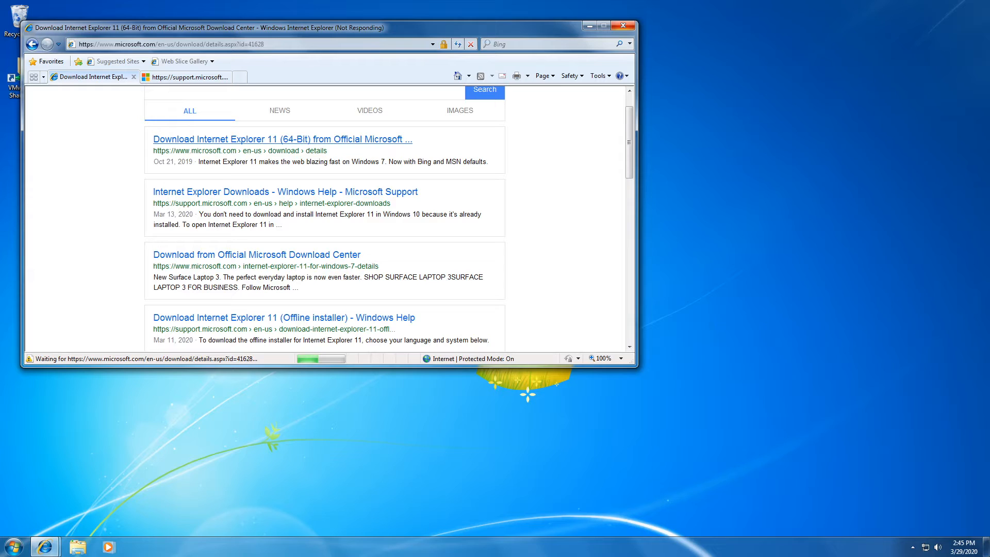
Step: End the frozen Internet Explorer task in Task Manager, then close Task Manager
right_click(516, 554)
click(538, 516)
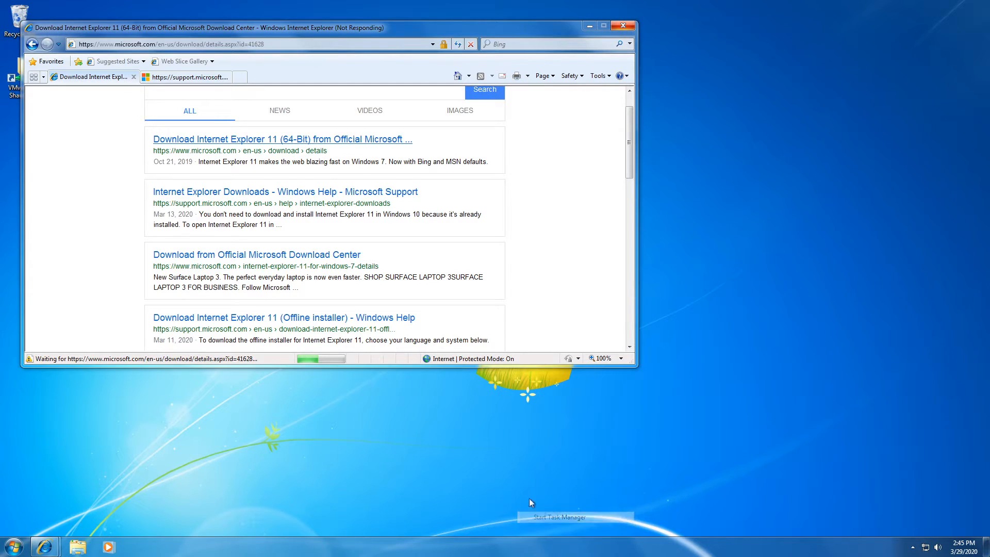
click(84, 71)
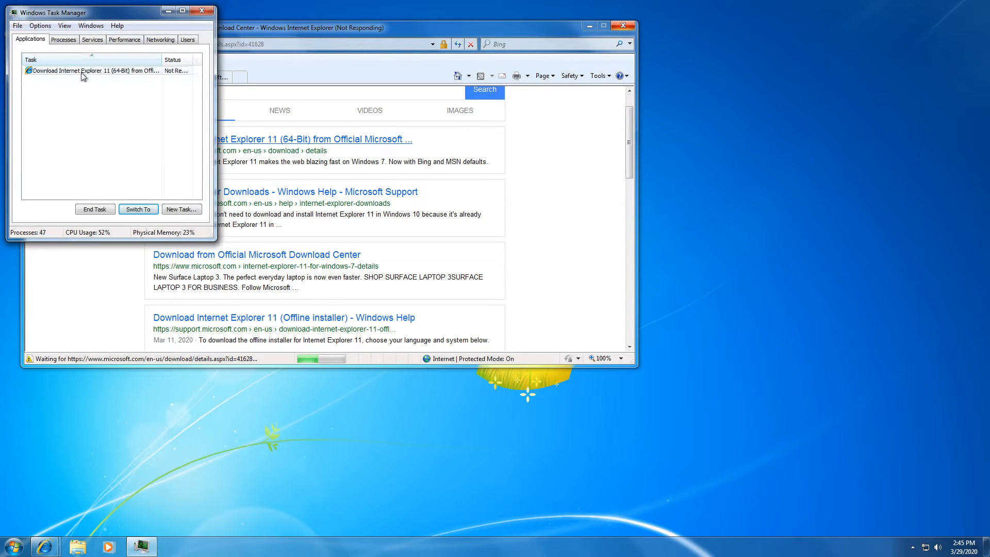
click(100, 209)
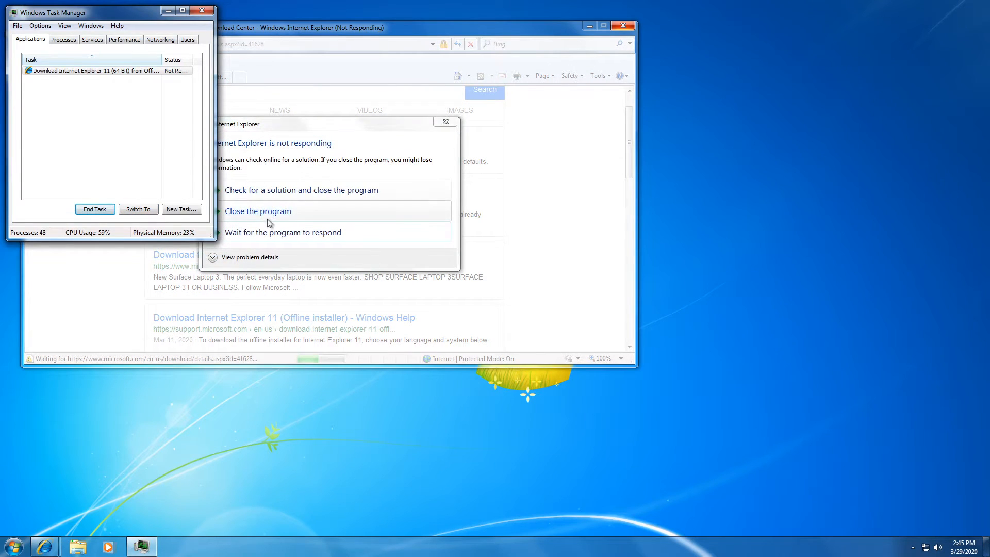
click(258, 210)
click(201, 11)
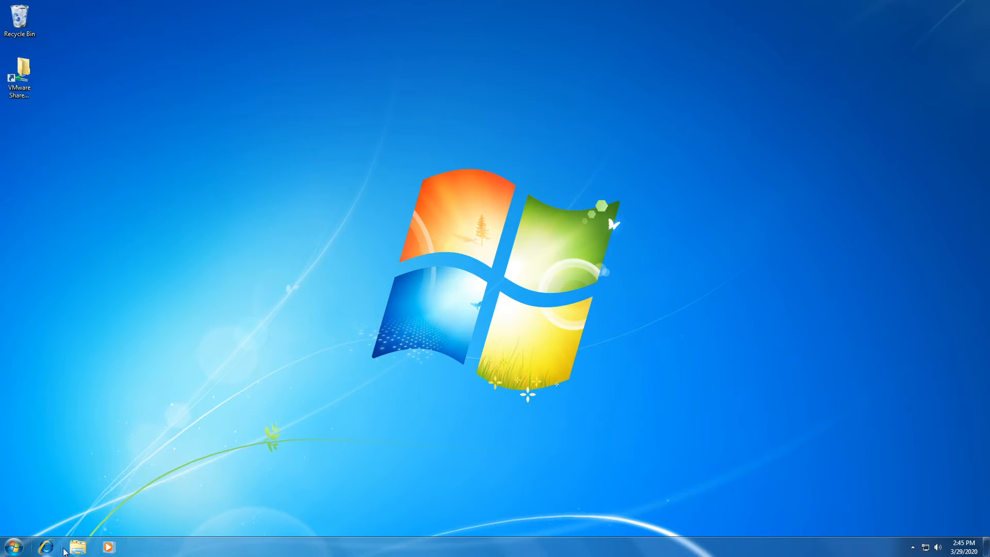
Step: Relaunch Internet Explorer, search 'chrome download', and open the Google Chrome download page
click(55, 547)
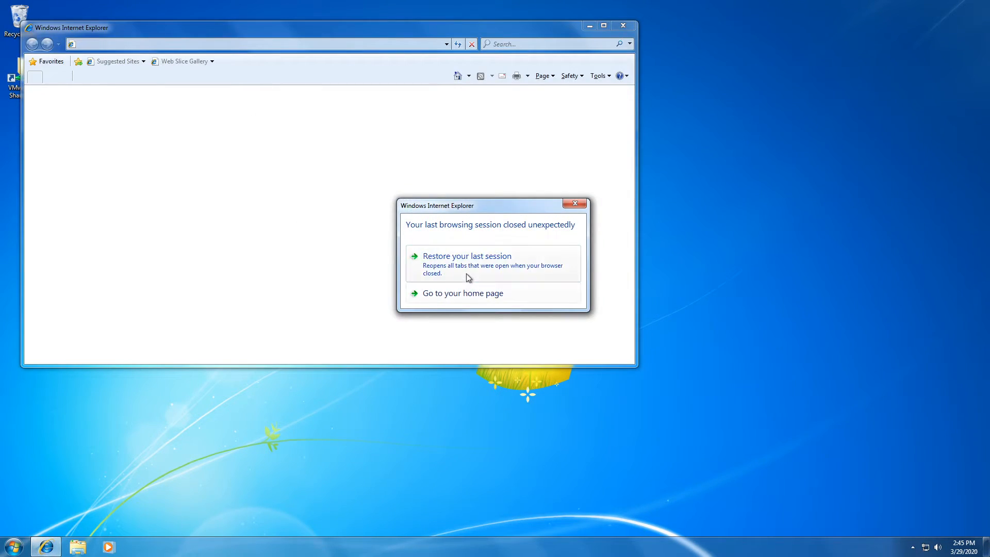
click(464, 290)
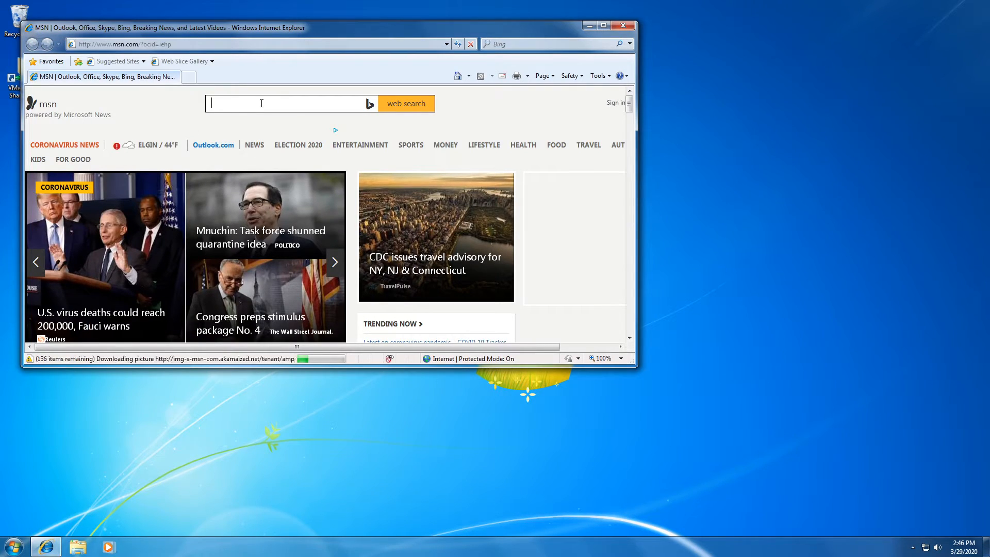
text(chrome dpwm)
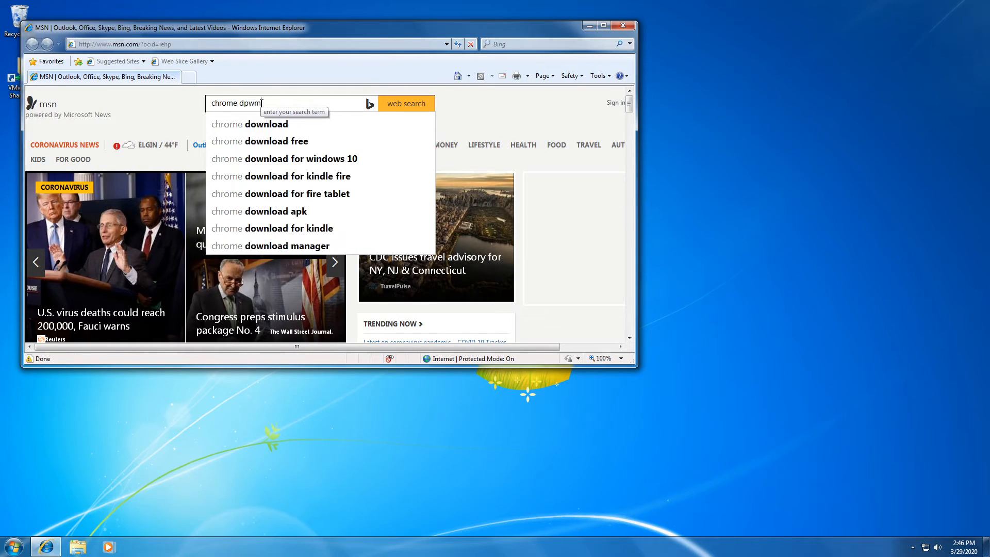
key(BackSpace)
text(ownload)
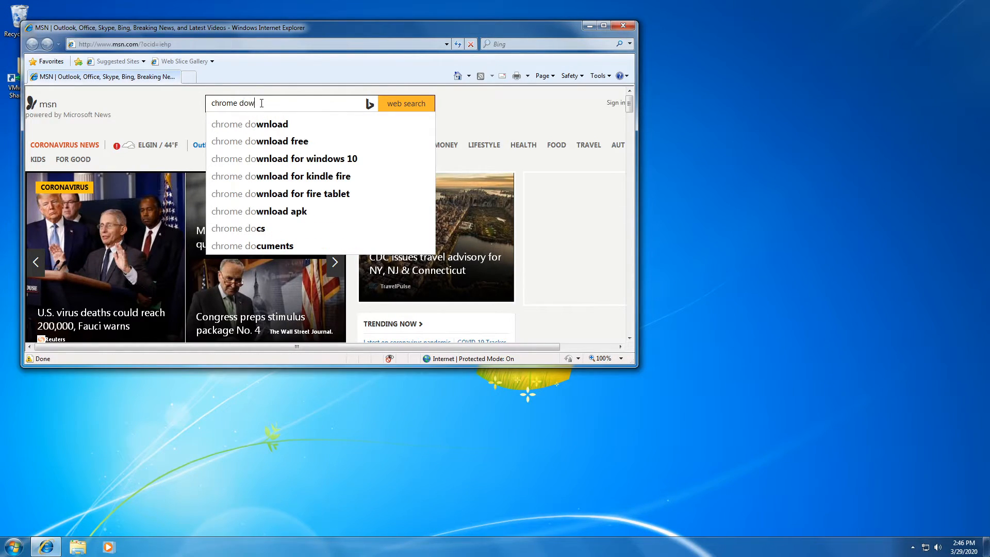
key(Return)
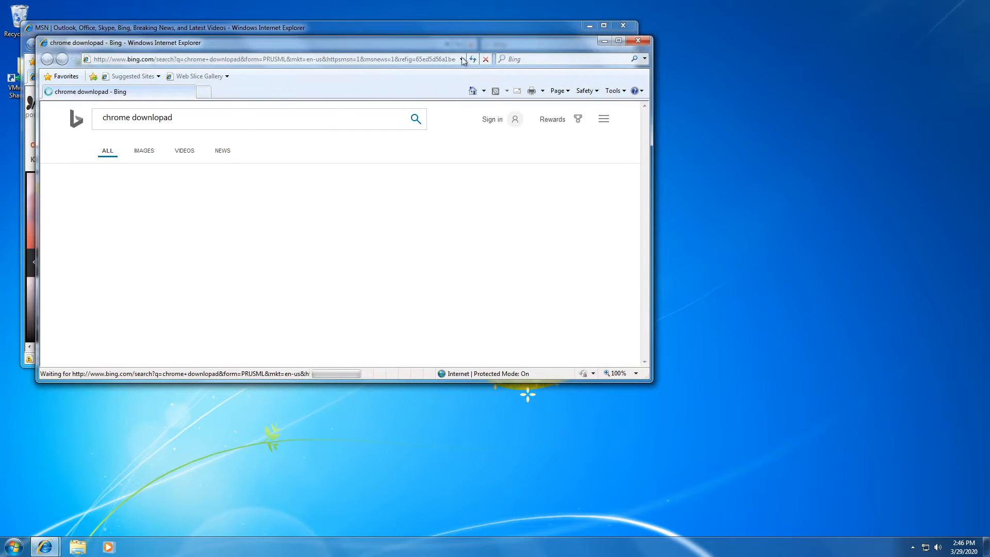
scroll(263, 289, down, 3)
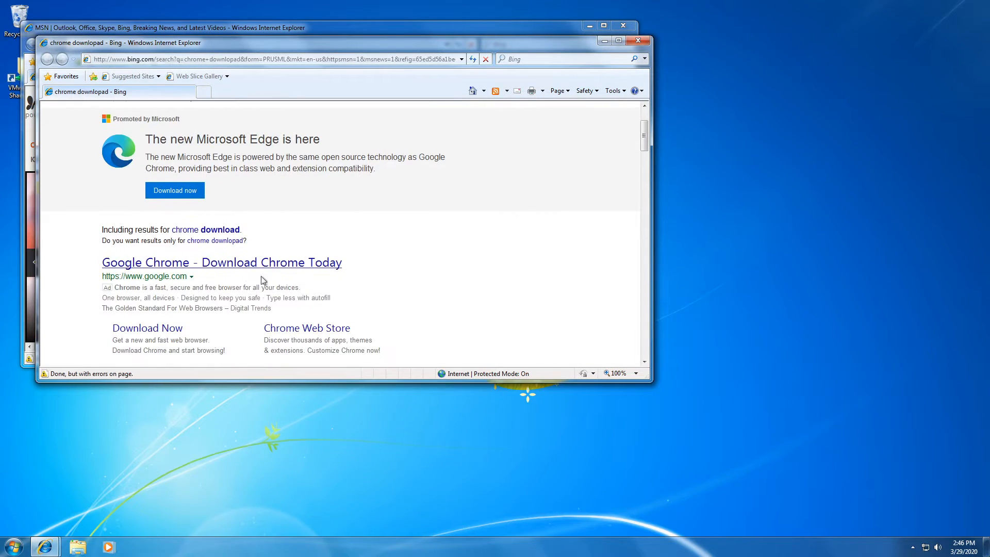
click(217, 230)
scroll(273, 320, down, 2)
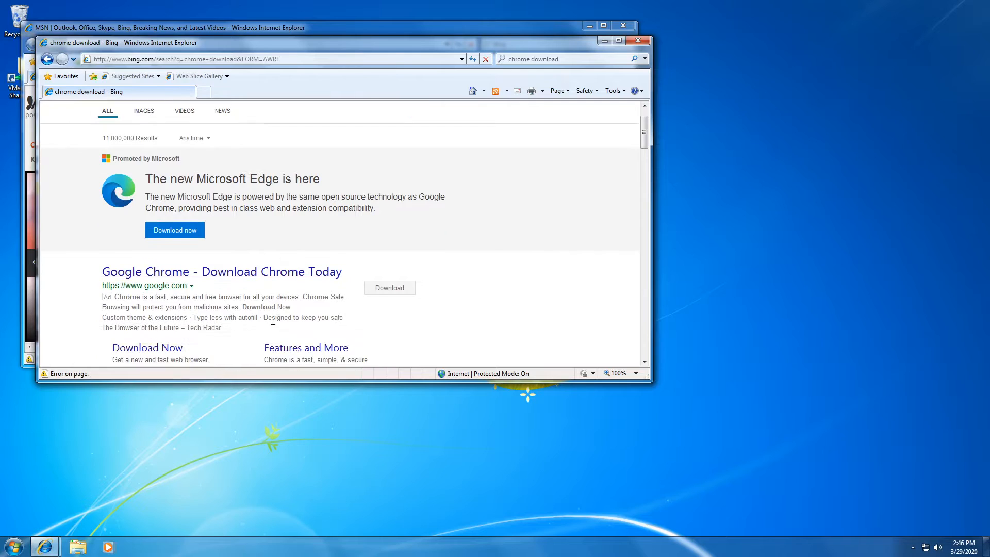
click(286, 272)
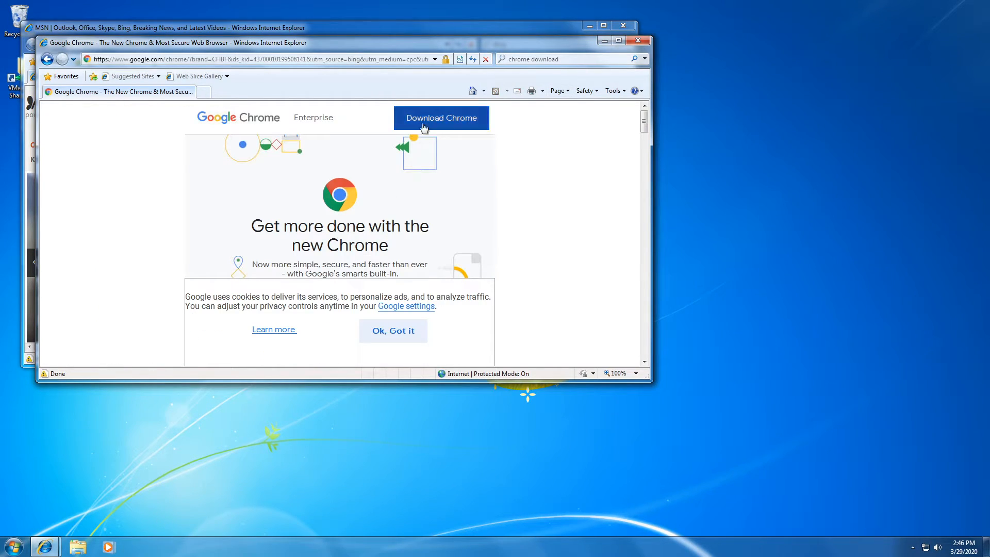
Step: Download ChromeSetup.exe with default-browser and usage-statistics options unchecked, and run it
click(433, 124)
click(287, 273)
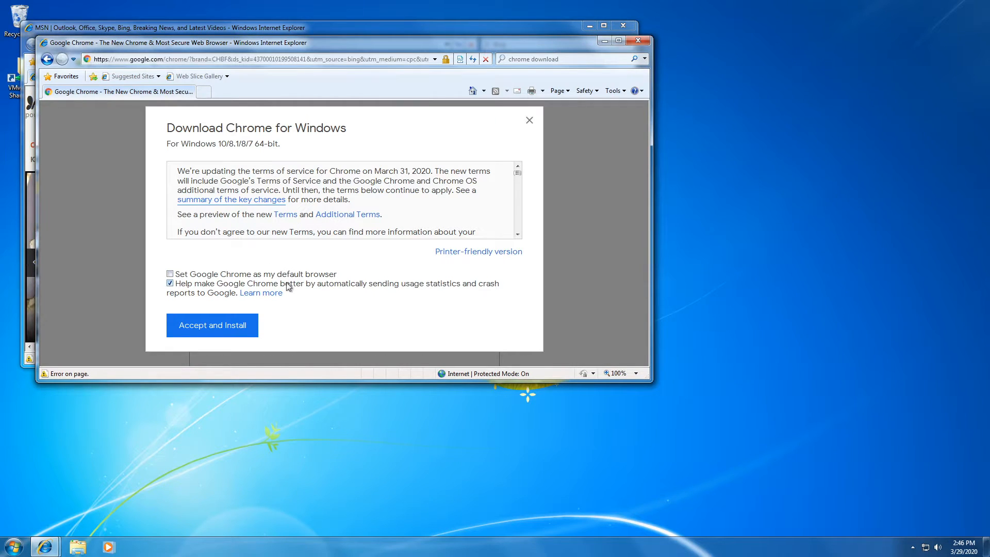
click(287, 284)
click(221, 324)
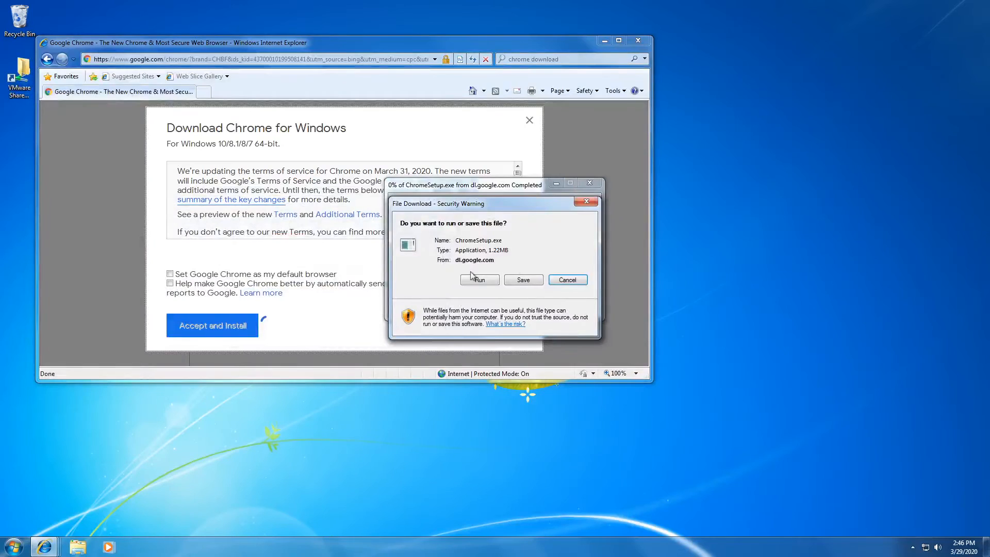
click(472, 279)
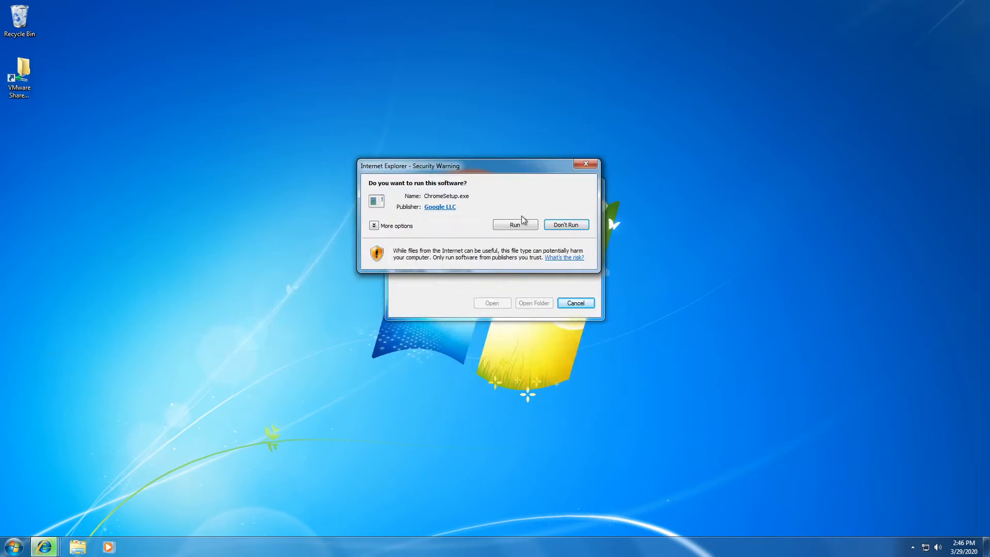
Step: Approve the security warning and UAC prompt so Chrome installs, then close the new Chrome window
click(522, 223)
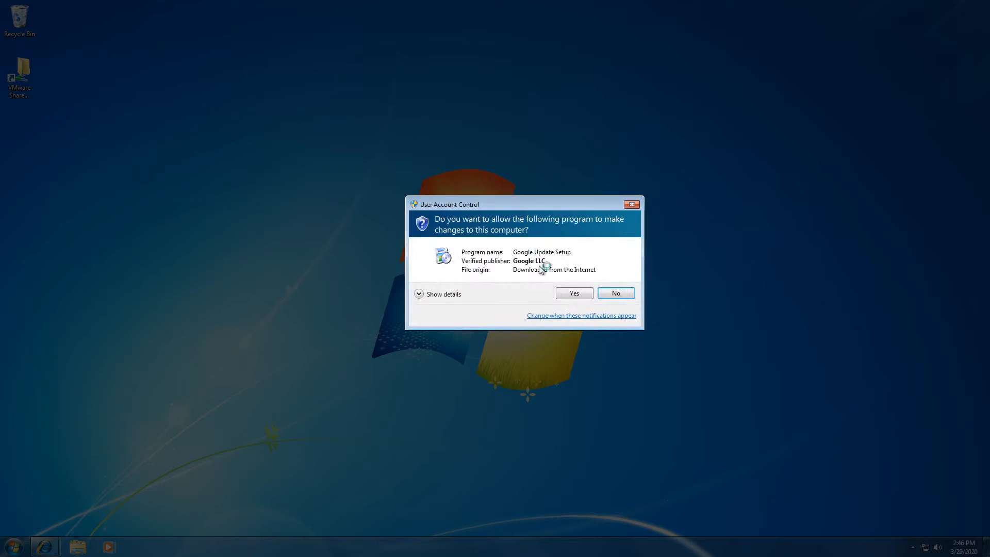
click(571, 293)
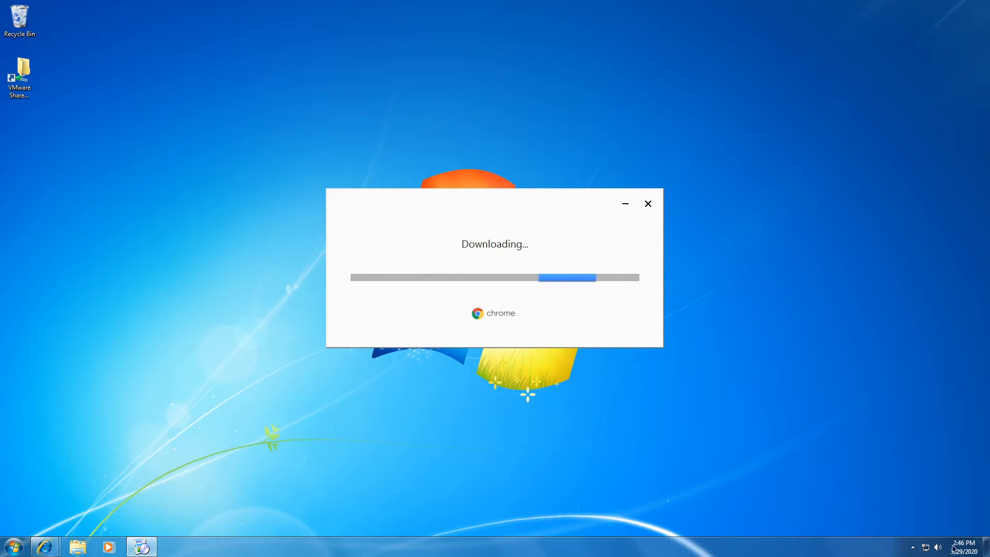
click(925, 547)
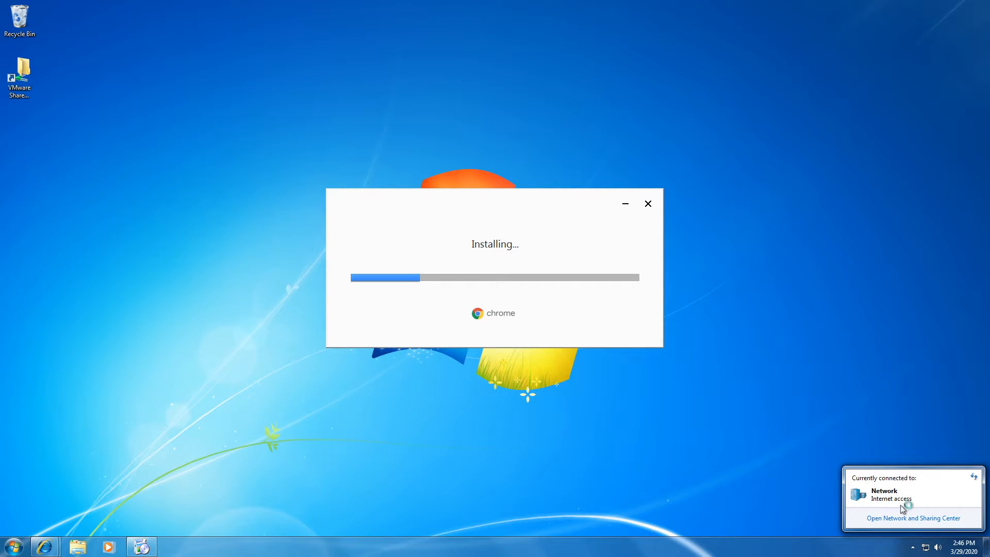
click(765, 377)
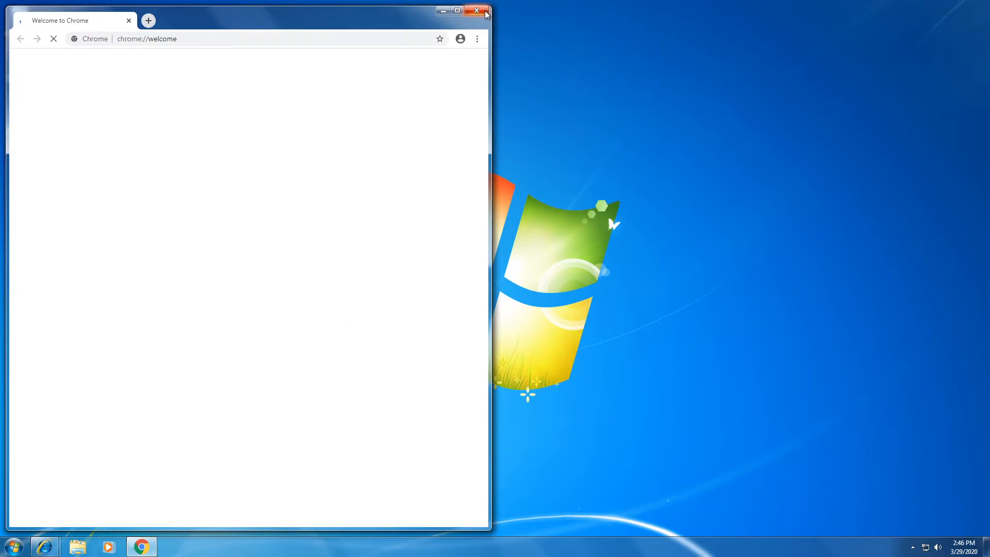
click(483, 10)
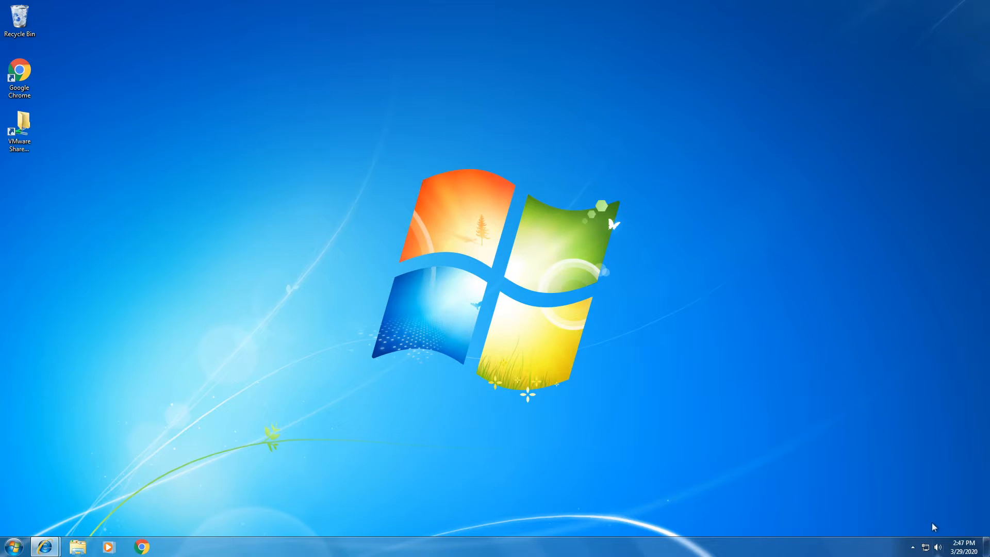
Step: Open the Local Area Connection's IPv4 properties to check preferred DNS server 192.168.252.132
click(926, 547)
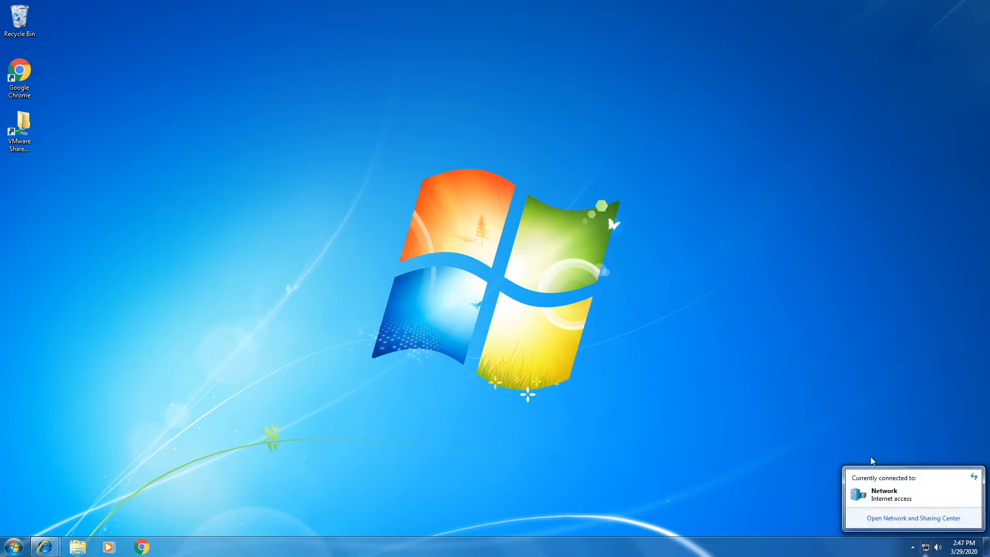
click(910, 518)
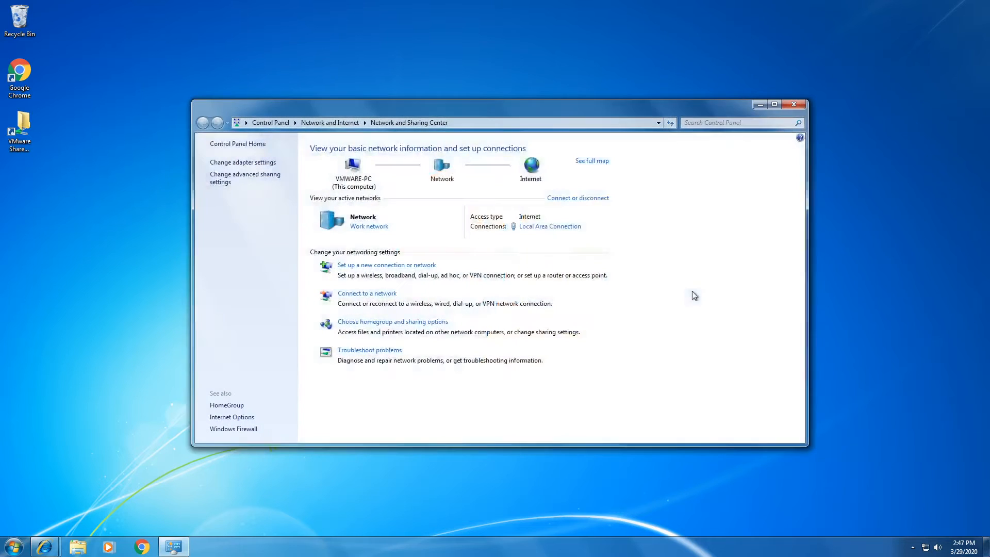
click(536, 227)
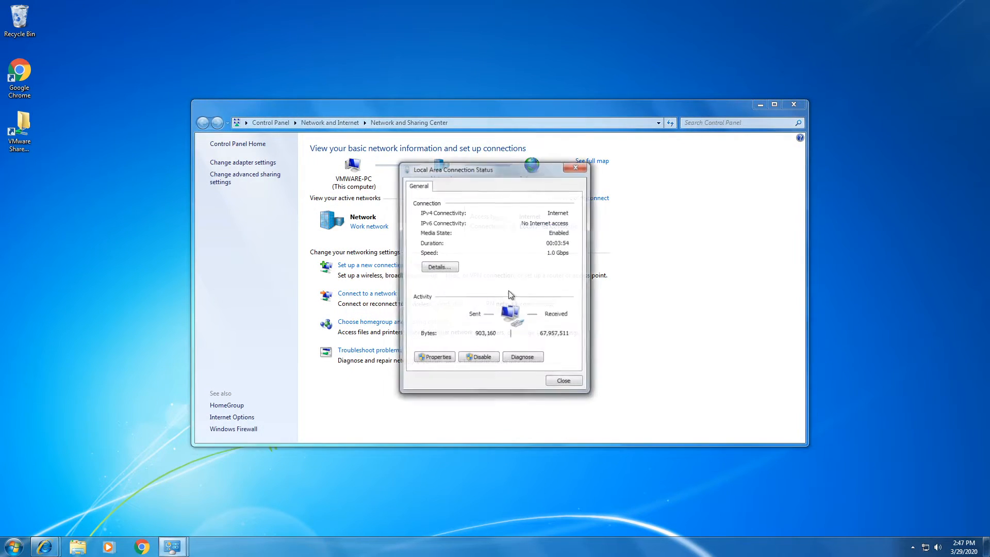
click(436, 358)
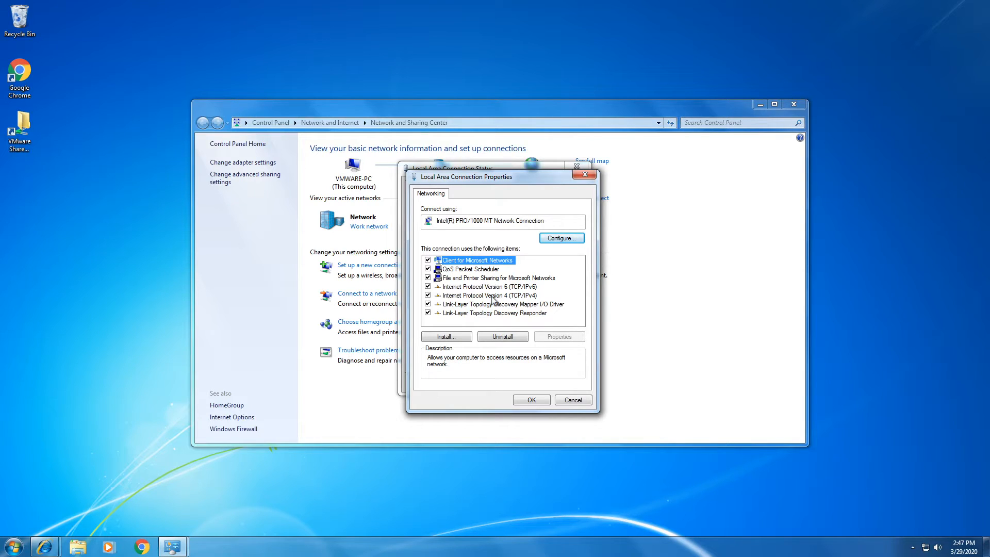
double_click(492, 297)
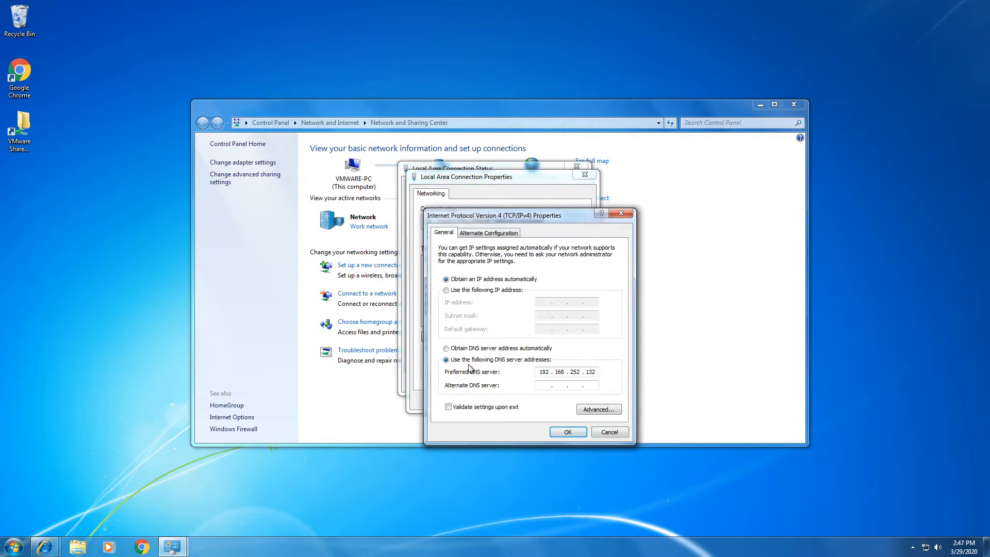
click(471, 360)
drag(597, 371, 515, 373)
click(538, 372)
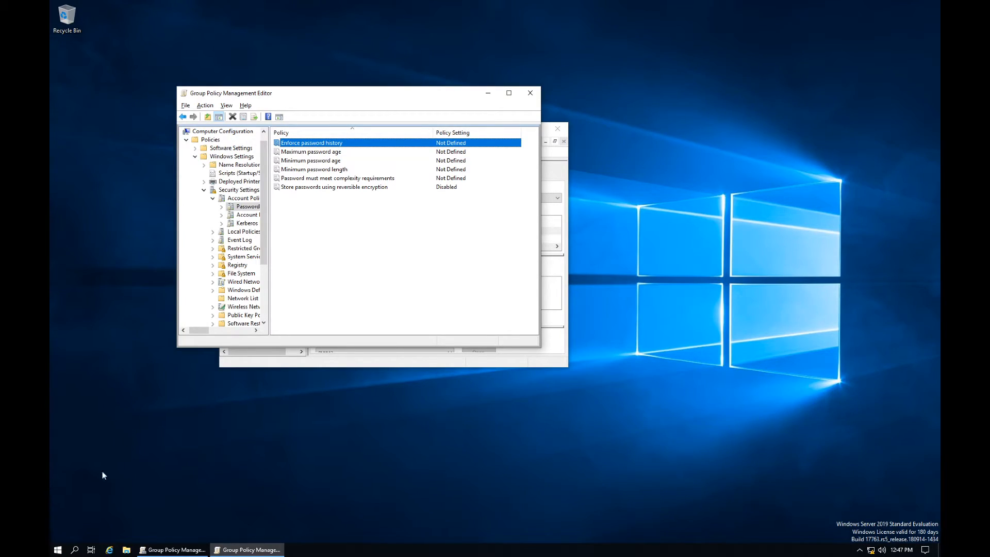
Step: Open the Network & Internet page of Windows Settings on the server
click(111, 489)
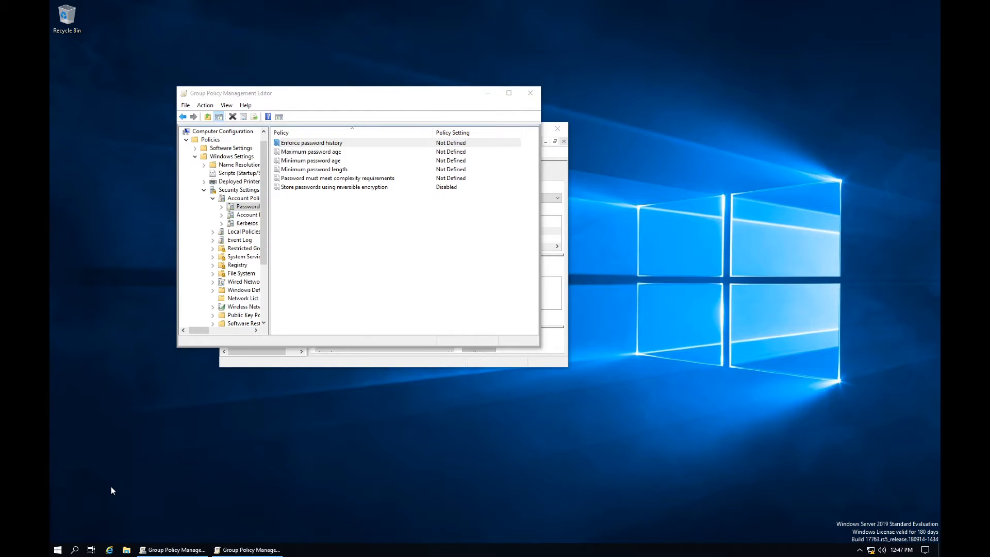
right_click(58, 550)
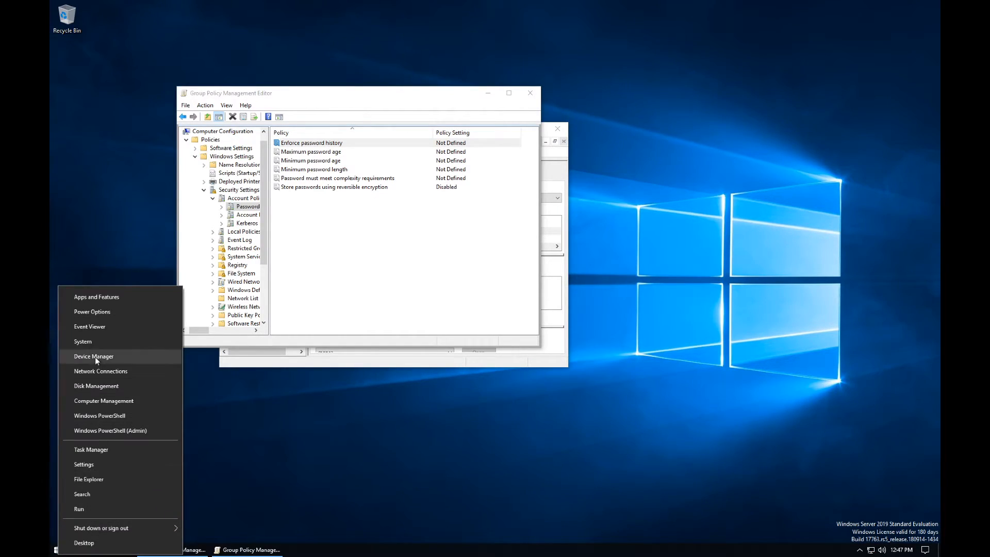
click(98, 465)
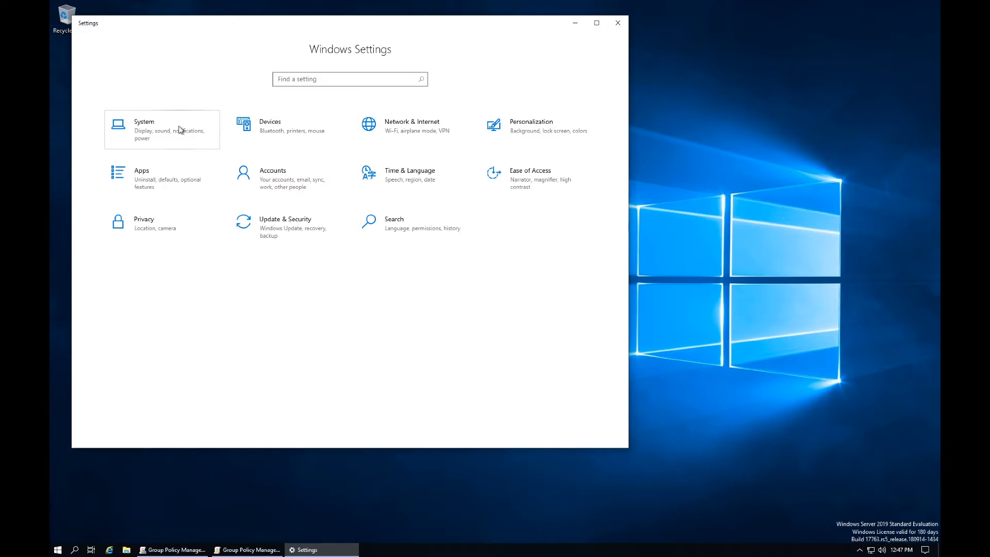
click(400, 125)
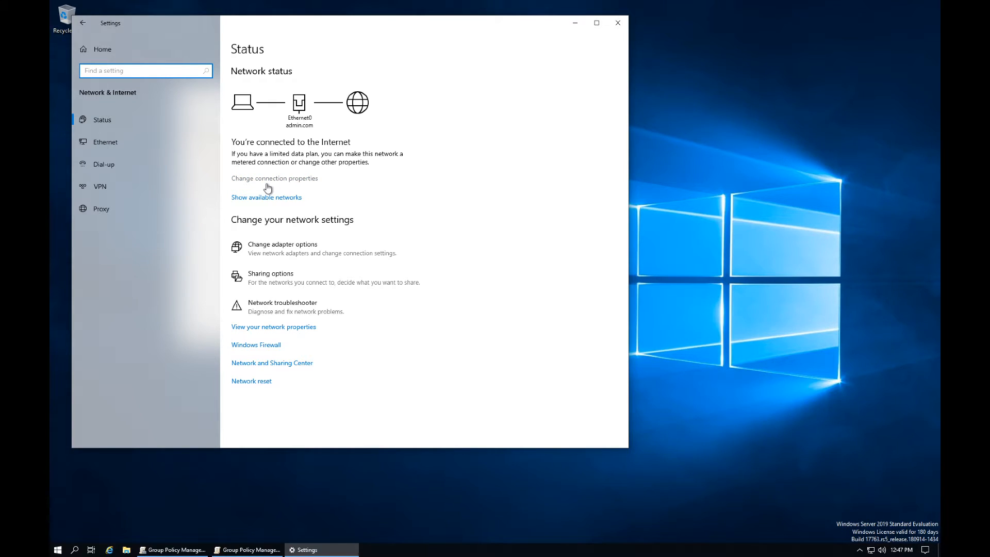
click(282, 180)
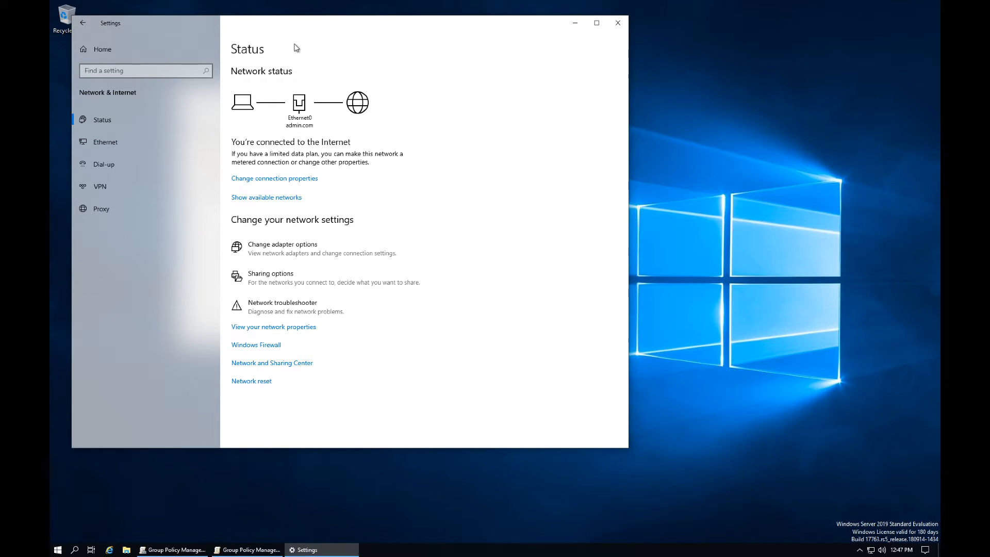
drag(297, 31, 387, 64)
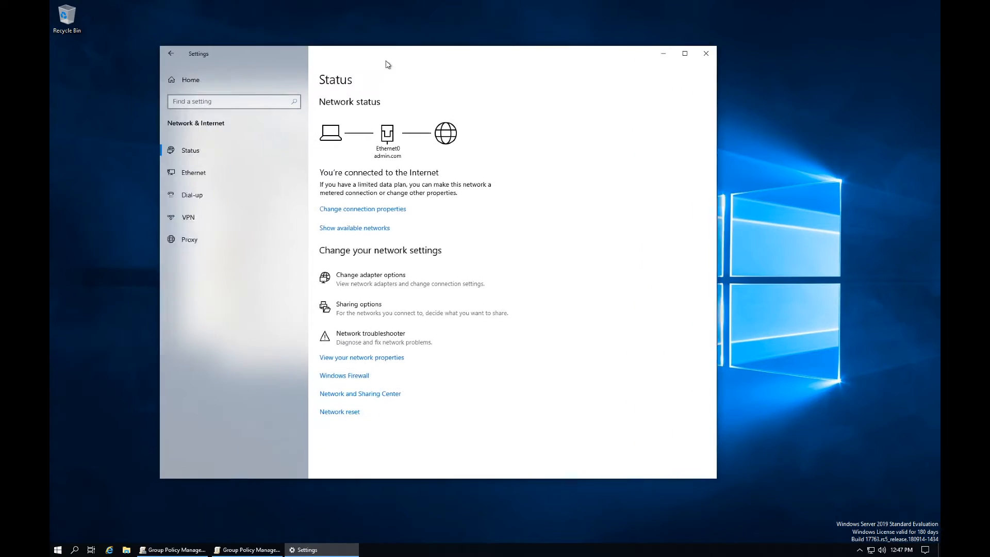
Step: Try the adapter options, dismiss the access error, and view the server's network properties
click(344, 231)
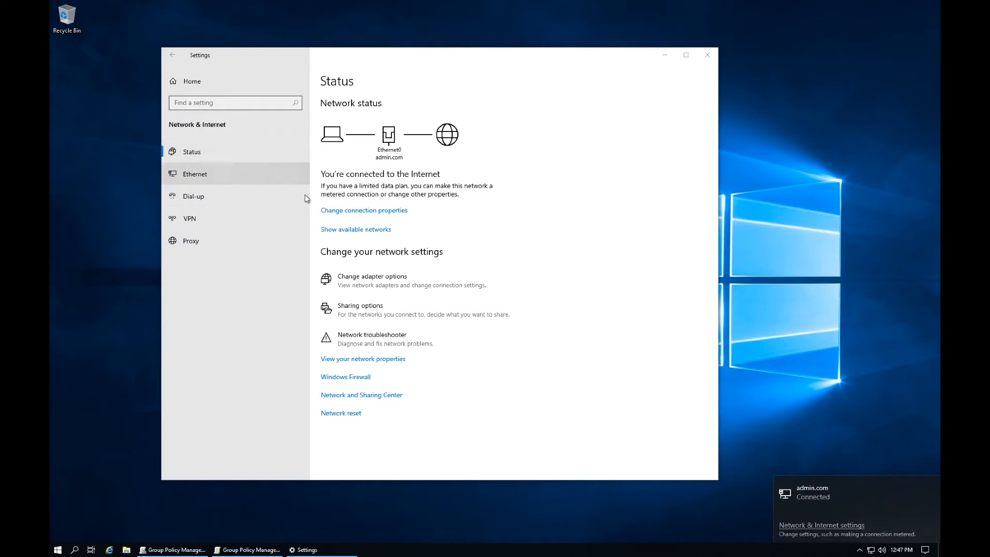
click(587, 305)
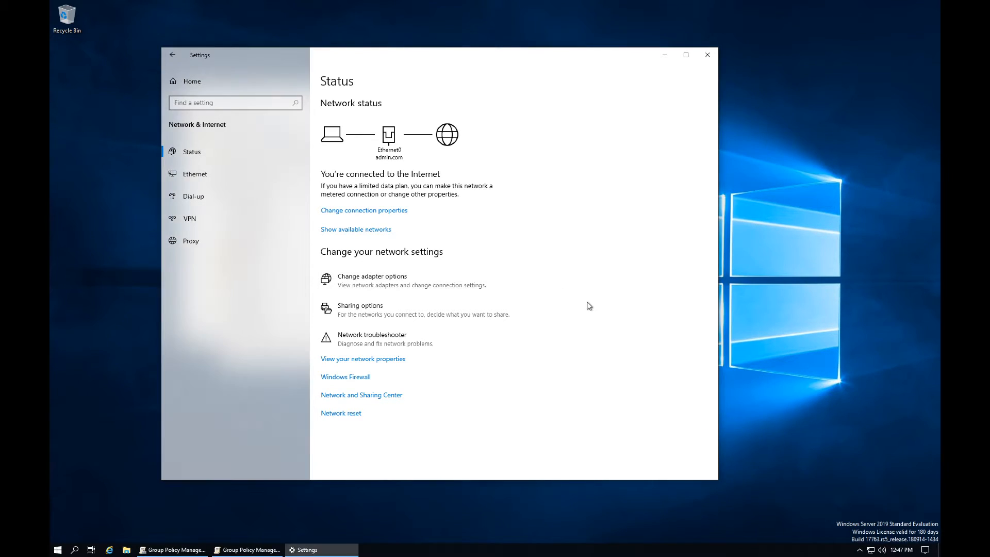
click(422, 292)
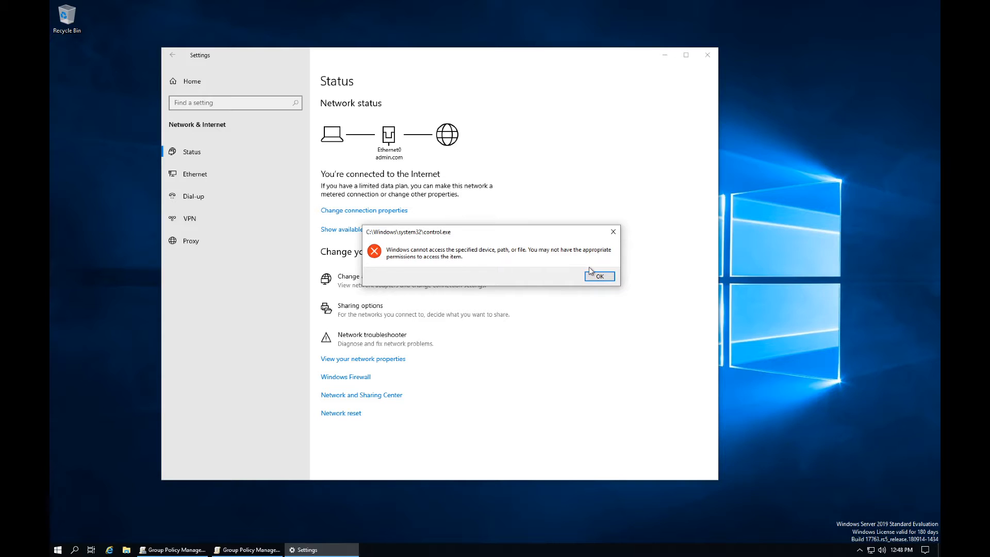
click(596, 275)
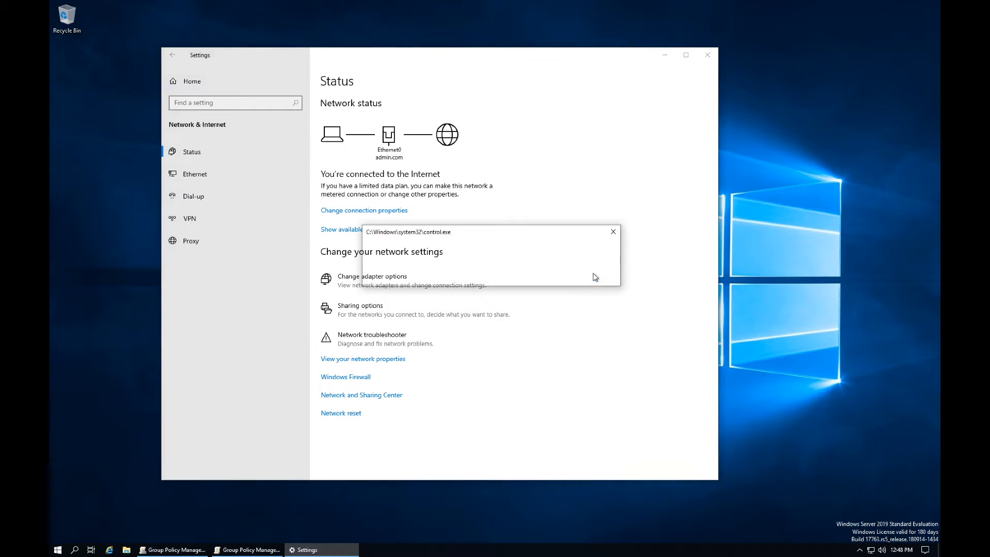
click(386, 359)
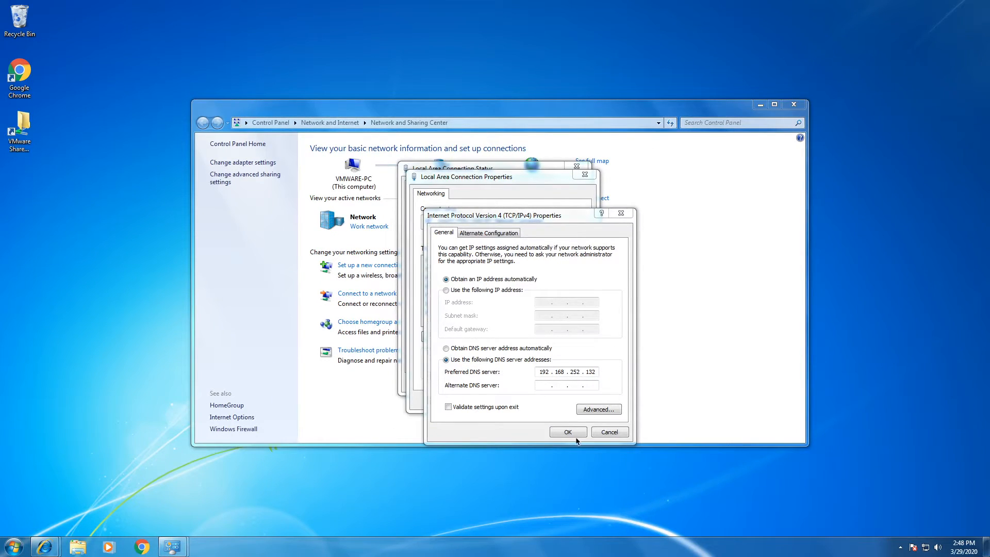
Step: Apply the IPv4 DNS settings, close every network dialog and Network and Sharing Center, and open Start
click(447, 368)
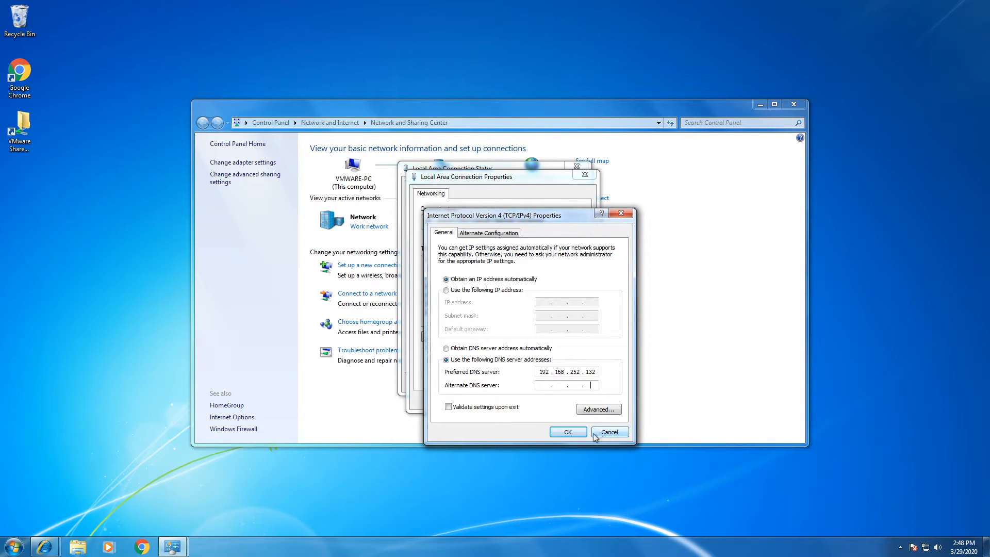
click(567, 432)
click(531, 398)
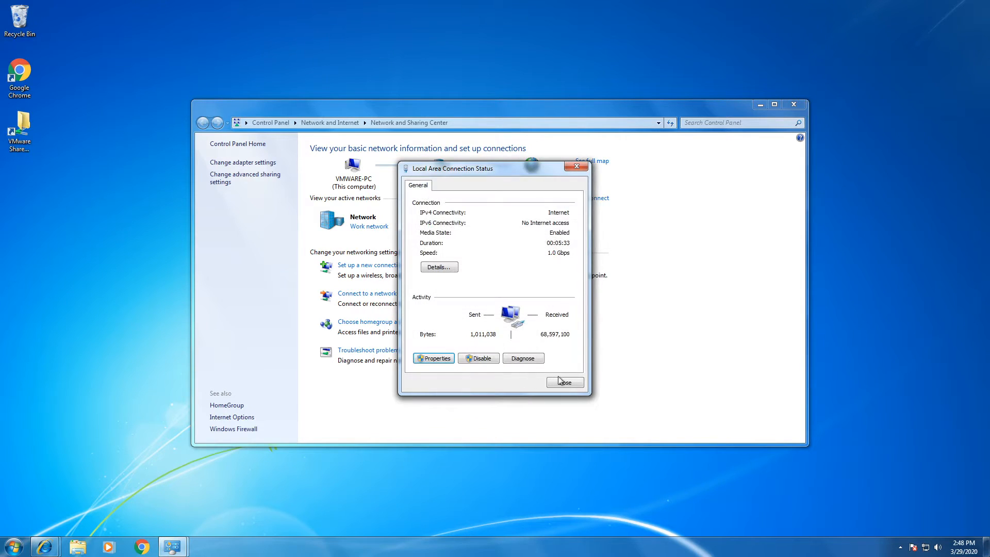
click(565, 382)
click(793, 105)
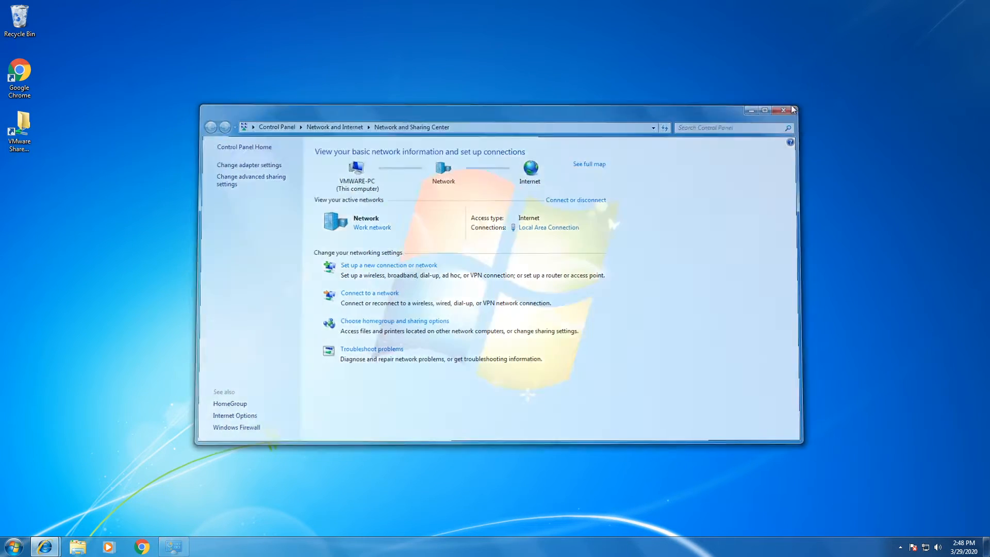
click(13, 546)
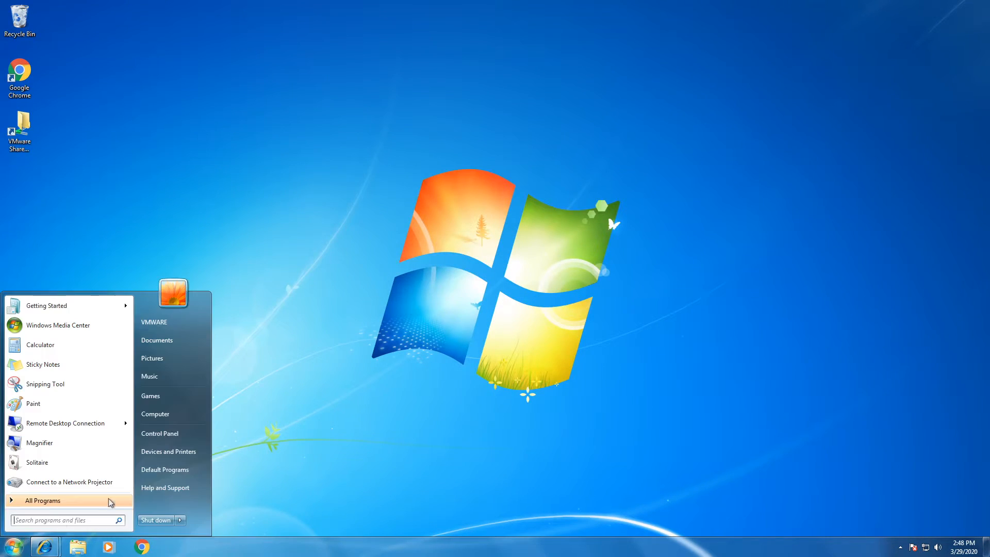
Step: Change the computer's membership from workgroup to the admin.com domain in System Properties
right_click(171, 418)
click(208, 501)
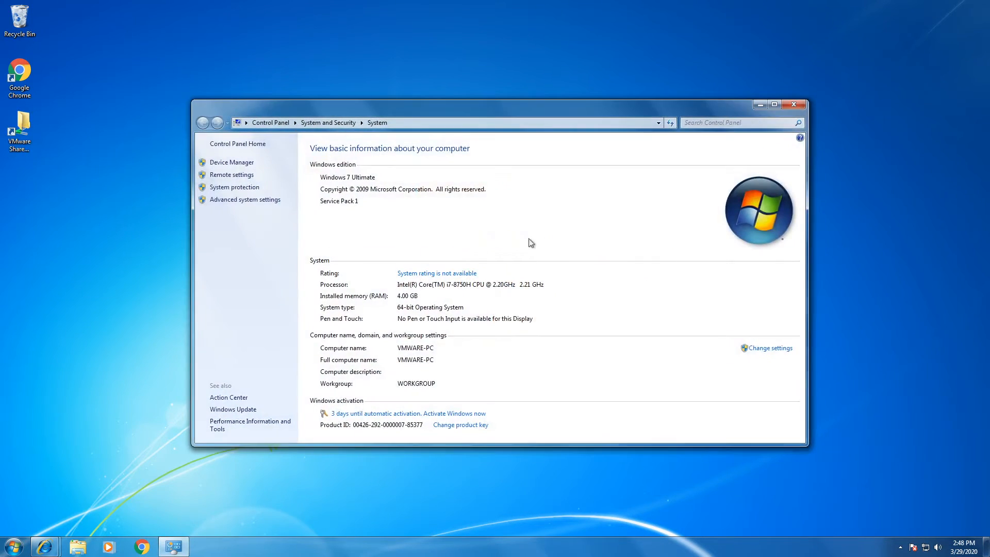
click(779, 348)
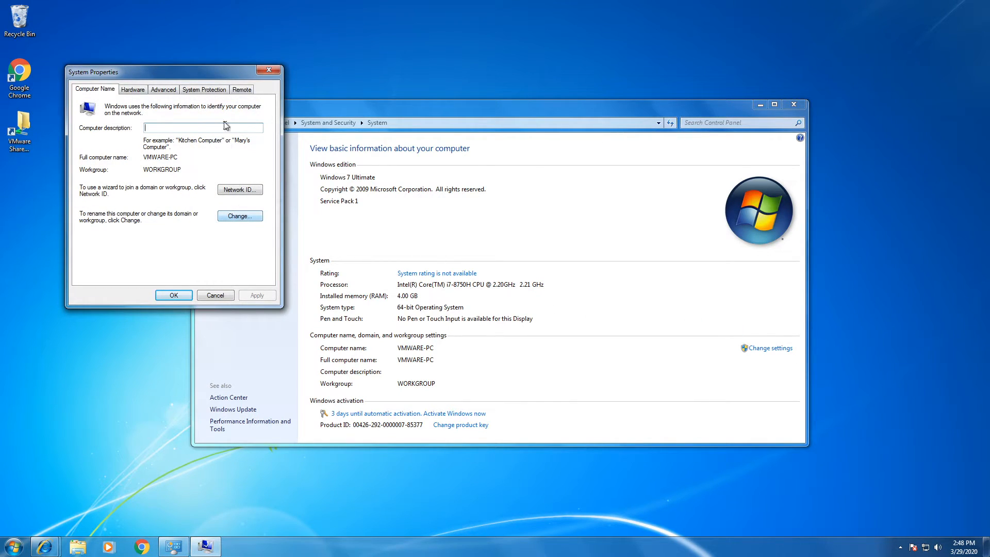
drag(216, 70, 560, 253)
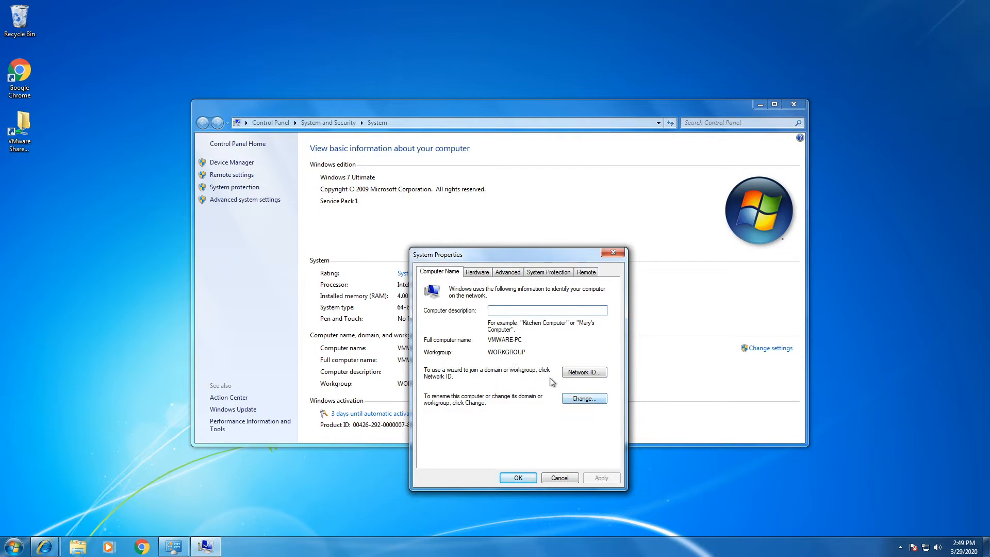
click(592, 398)
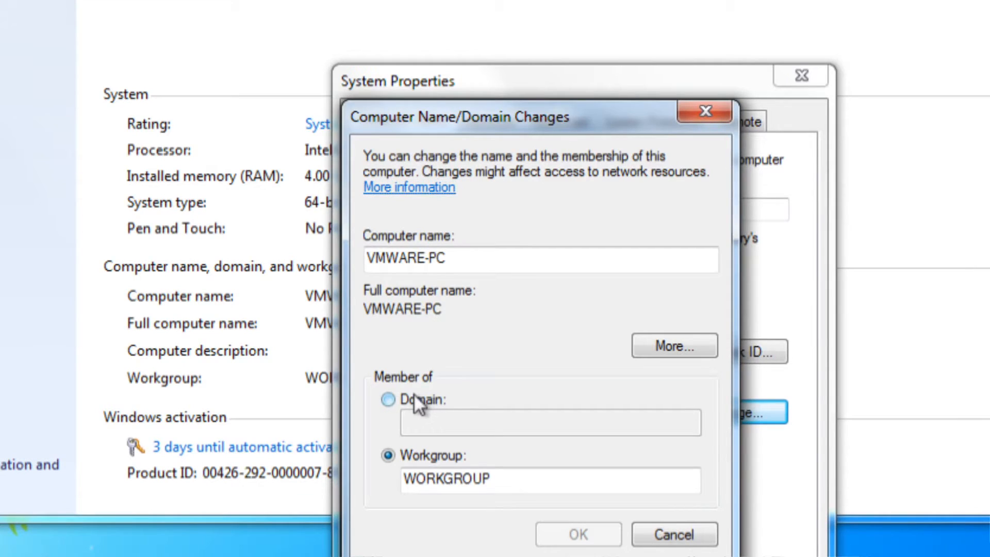
click(414, 399)
text(admin.com)
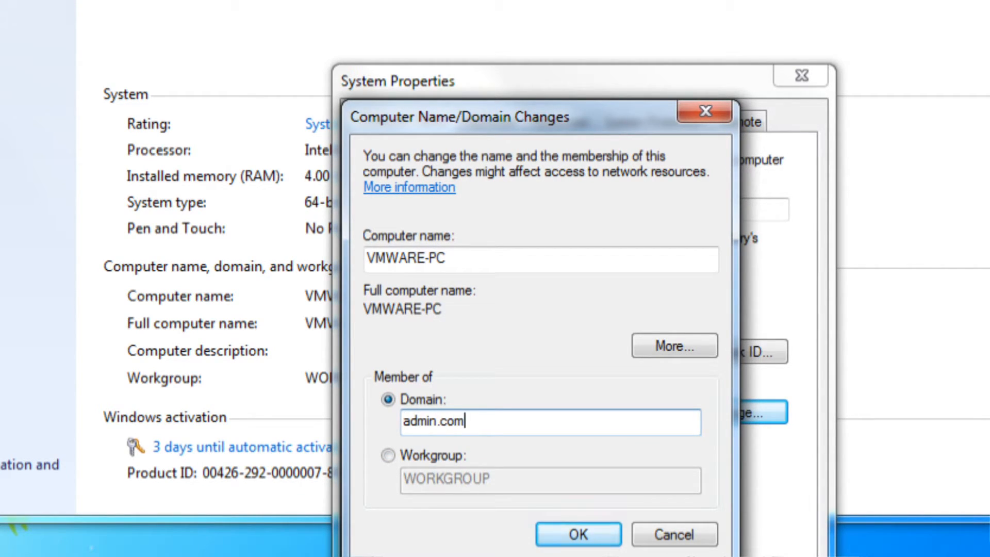
key(Return)
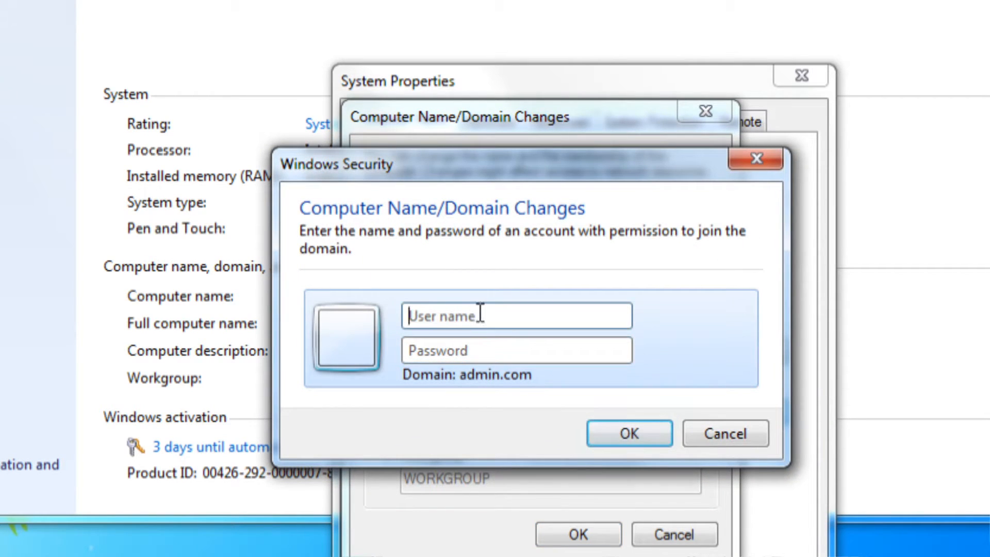
Step: Authorize with domain administrator credentials, acknowledge the welcome and restart notices, and restart now
drag(483, 171, 488, 122)
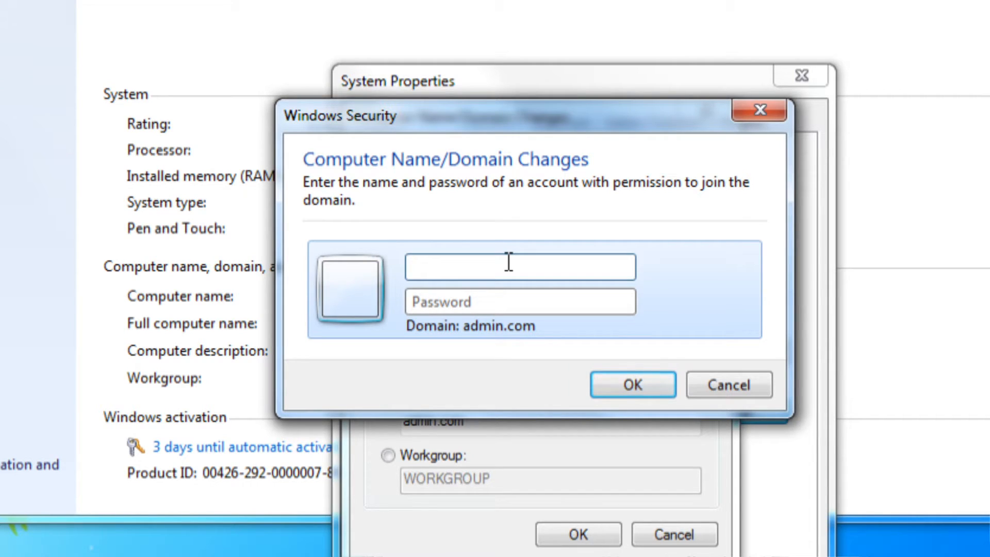
text(administrator)
key(Tab)
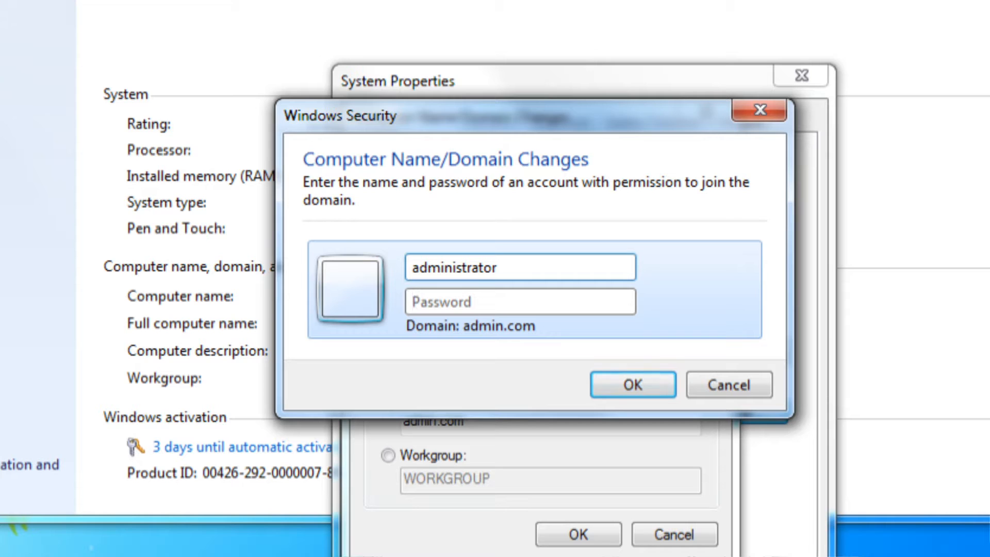
text(••••••••)
key(Return)
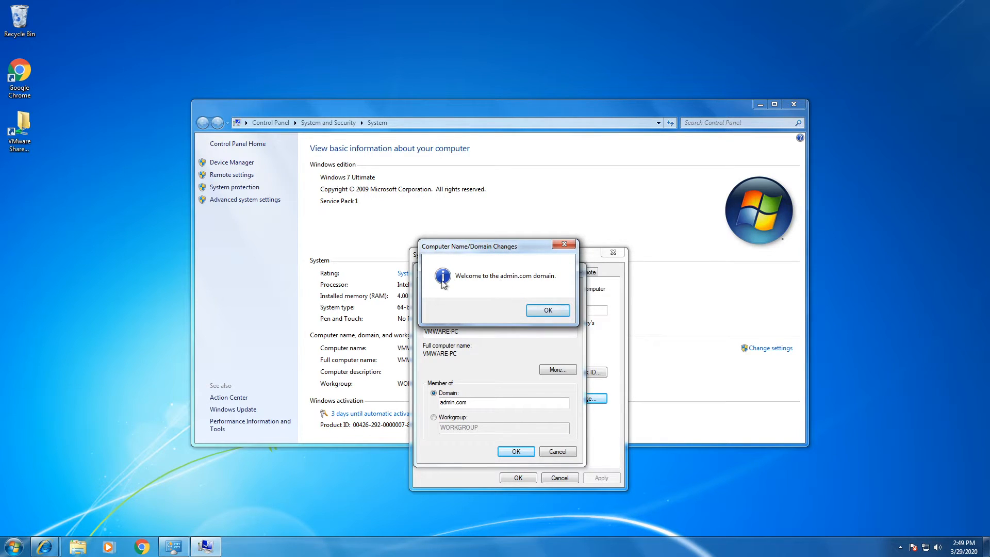
click(541, 310)
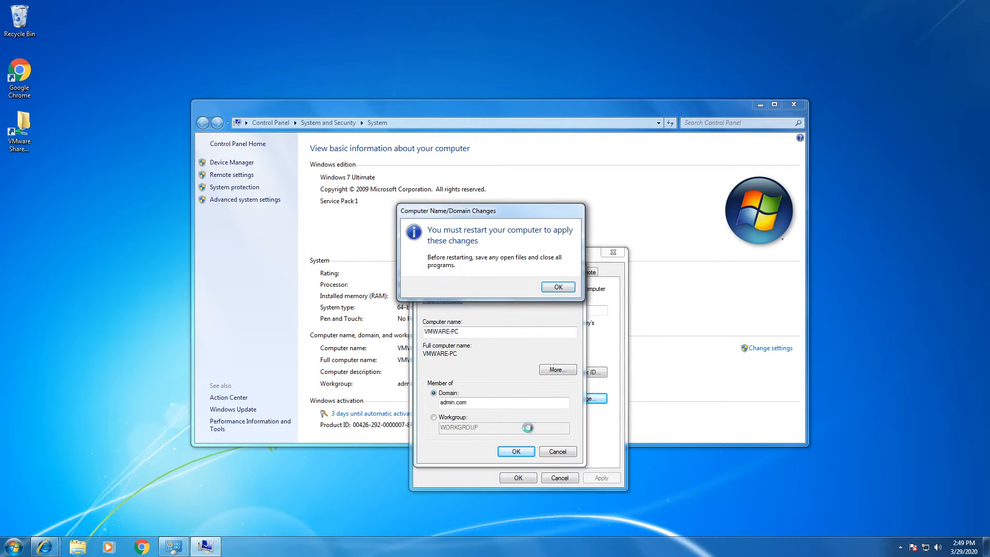
click(558, 287)
click(522, 476)
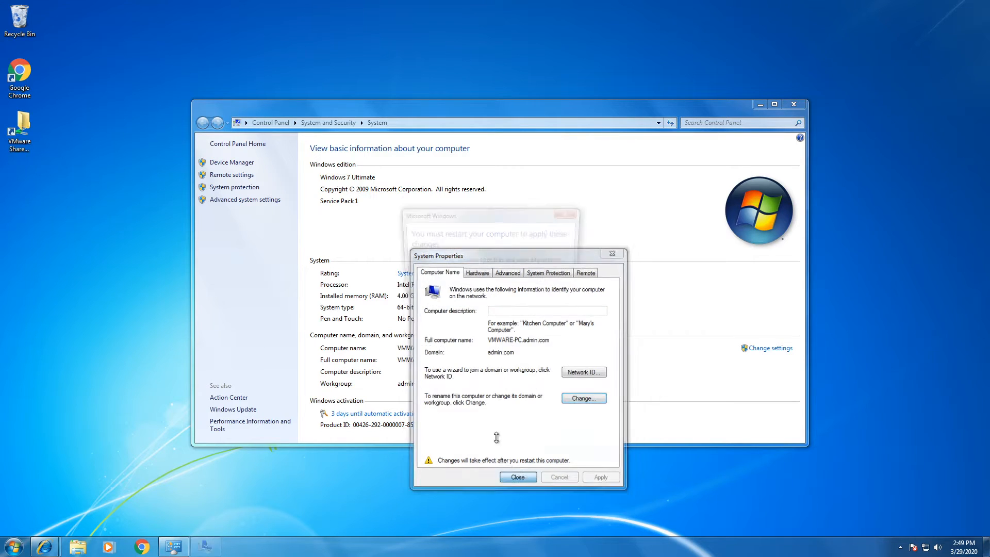
click(497, 284)
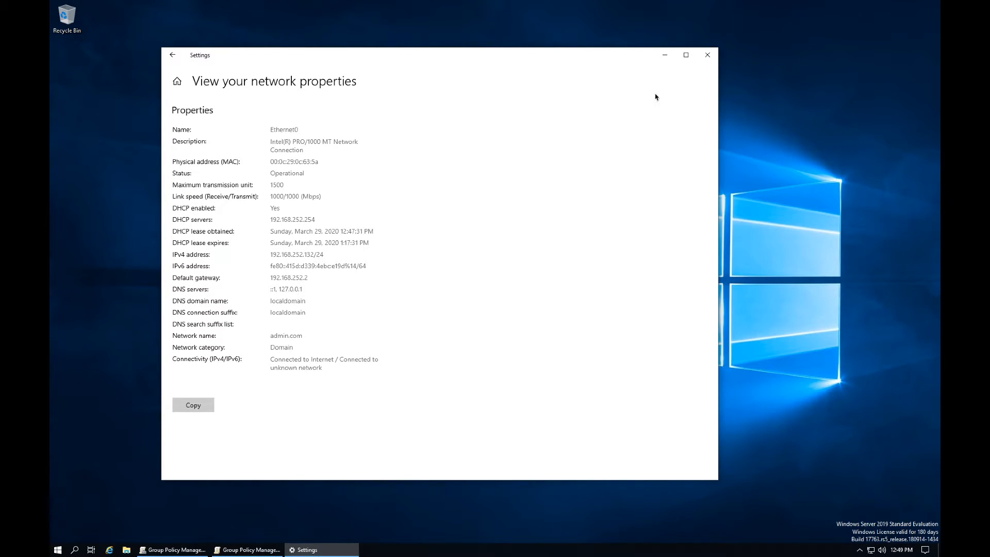
Step: Close the server's network properties window and reposition the Group Policy Management Editor
click(706, 55)
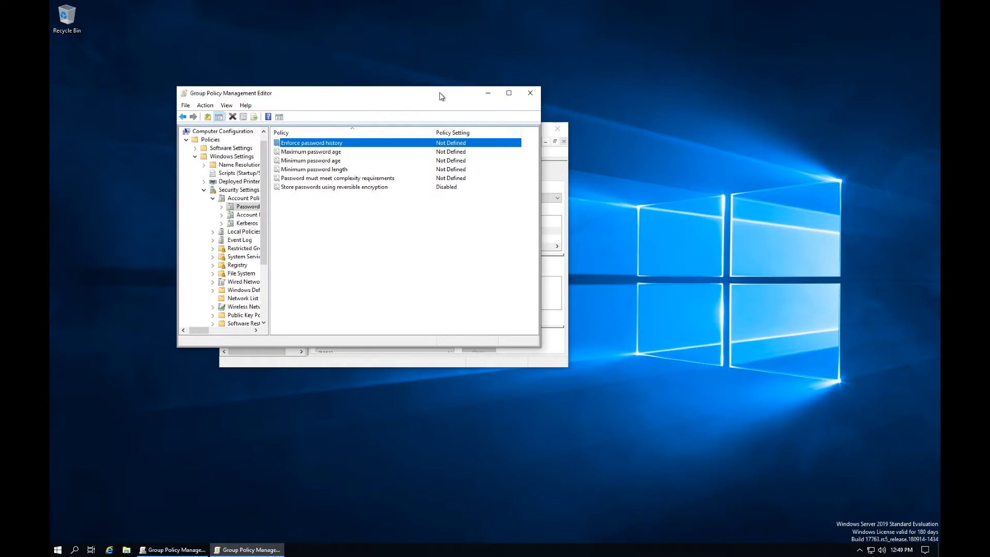
drag(442, 93, 503, 190)
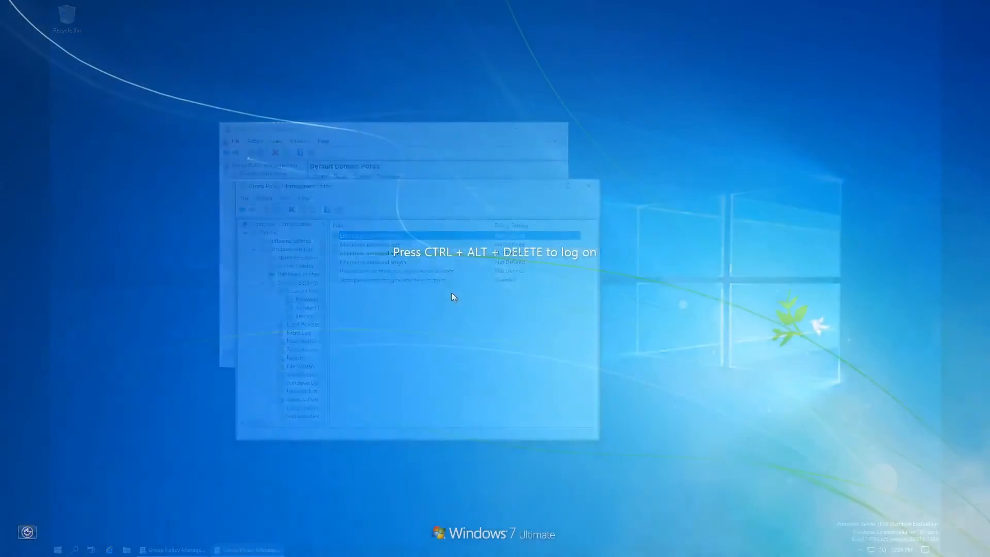
Step: Sign in to the ADMIN domain on Windows 7 as youtube with its password and reach the desktop
key(ctrl+alt+Delete)
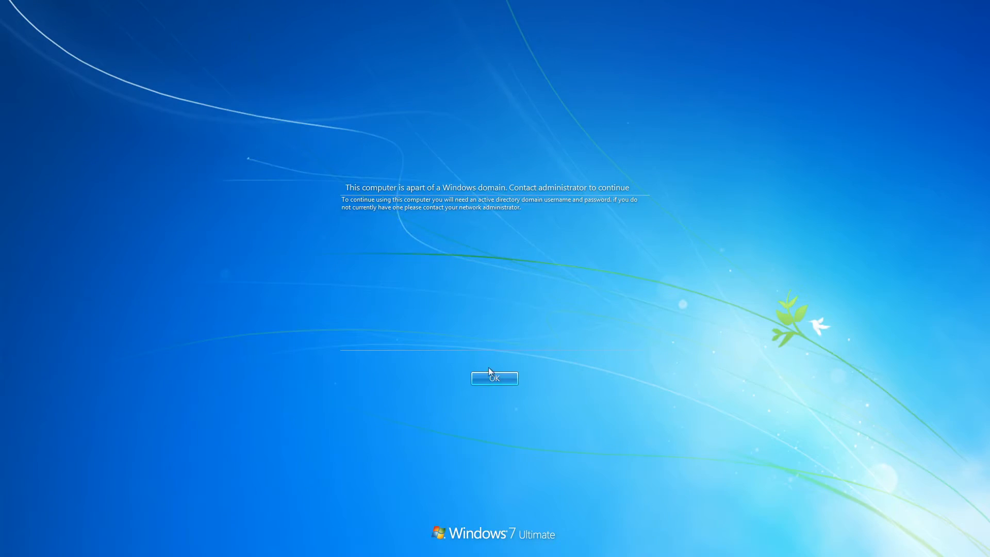
click(488, 380)
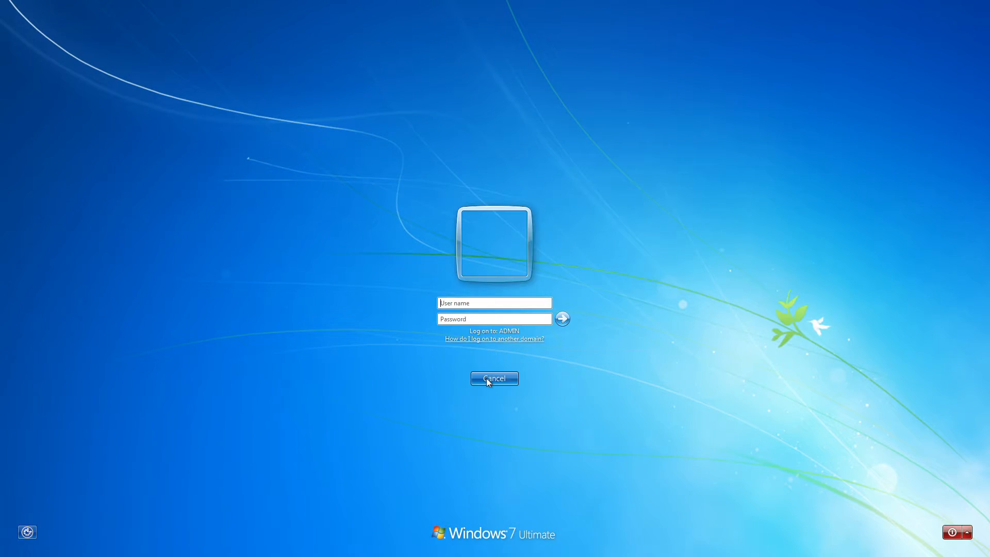
click(498, 303)
text(youtube)
key(Tab)
text(•••••••)
key(Return)
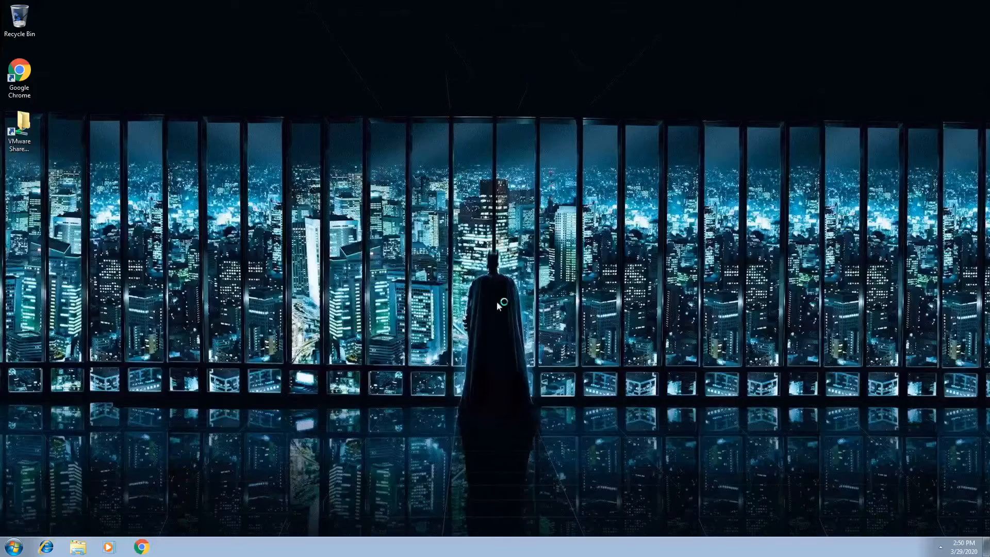
right_click(562, 342)
click(454, 276)
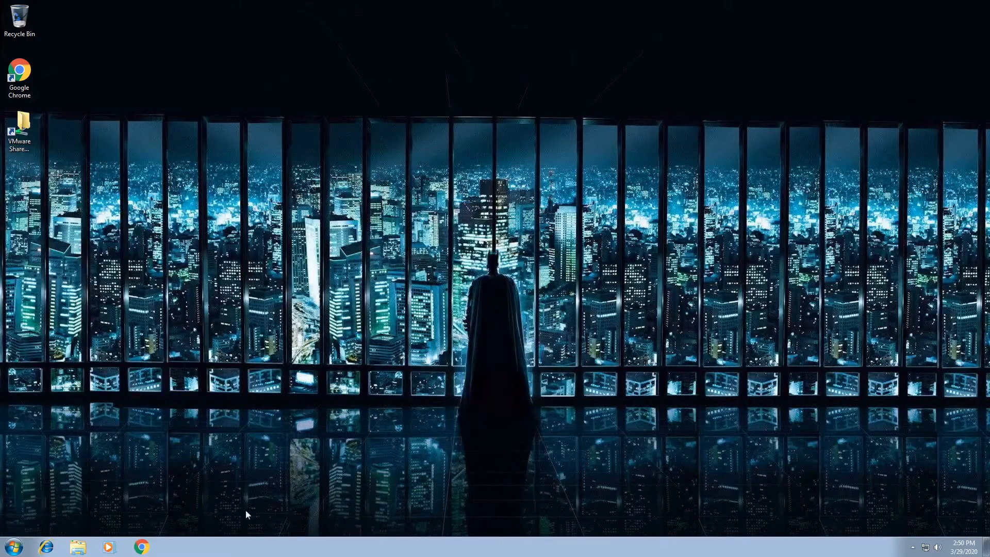
Step: Log off Windows 7 and bring back the domain logon prompt with empty user name and password fields
click(16, 548)
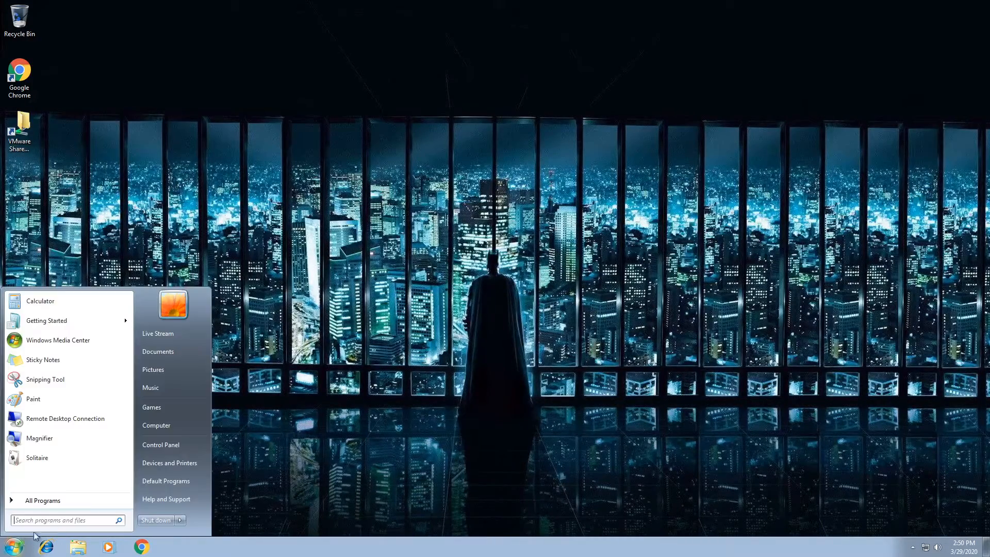
click(282, 494)
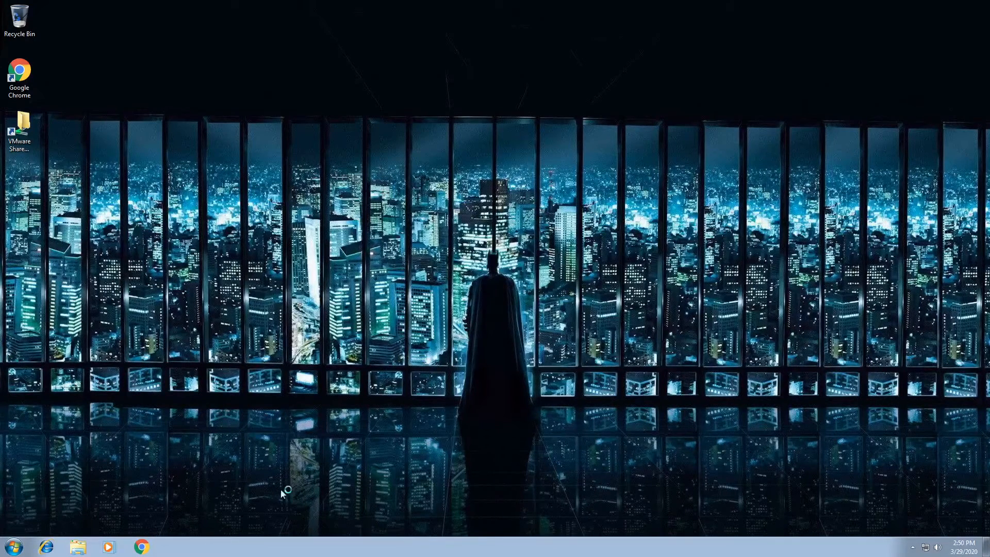
key(ctrl+alt+Delete)
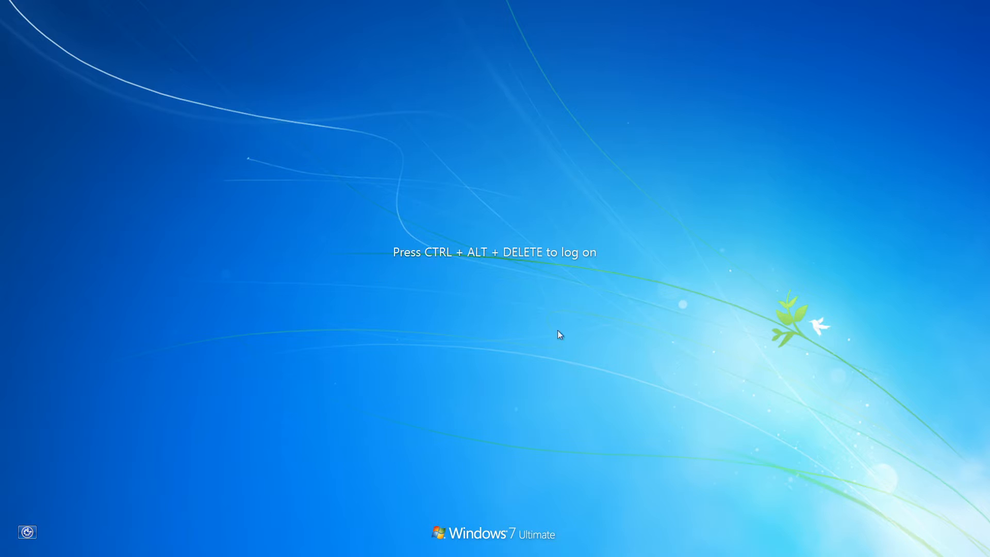
key(ctrl+alt+Delete)
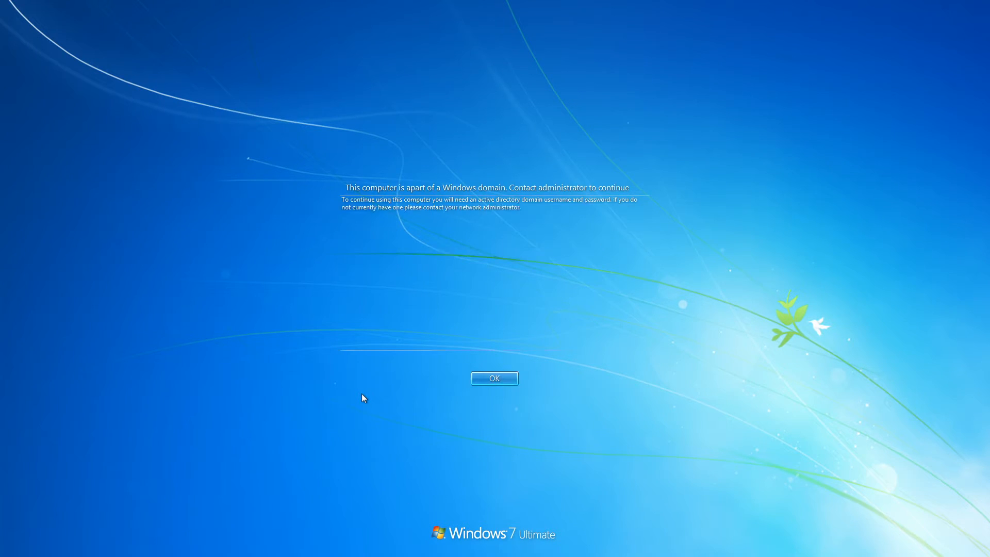
click(501, 378)
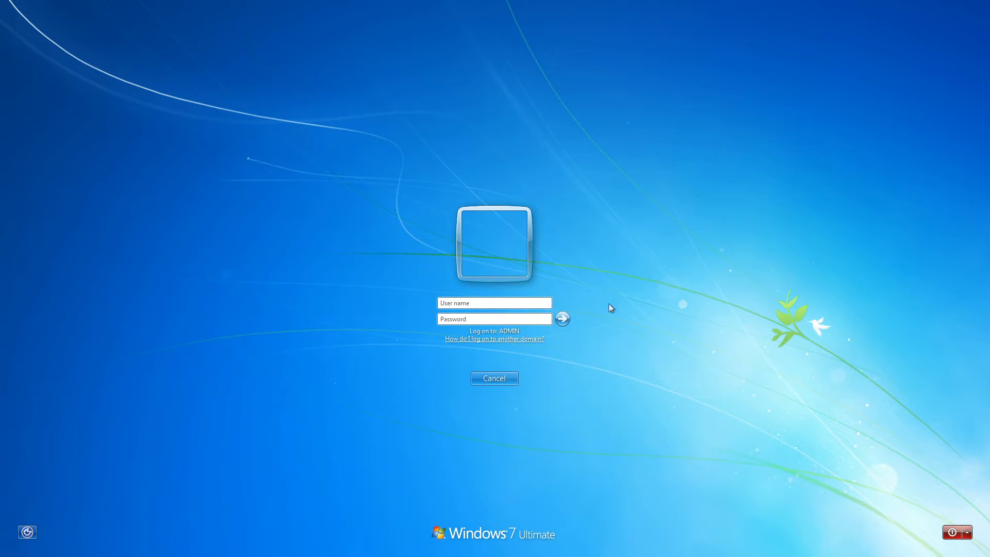
click(510, 316)
click(507, 303)
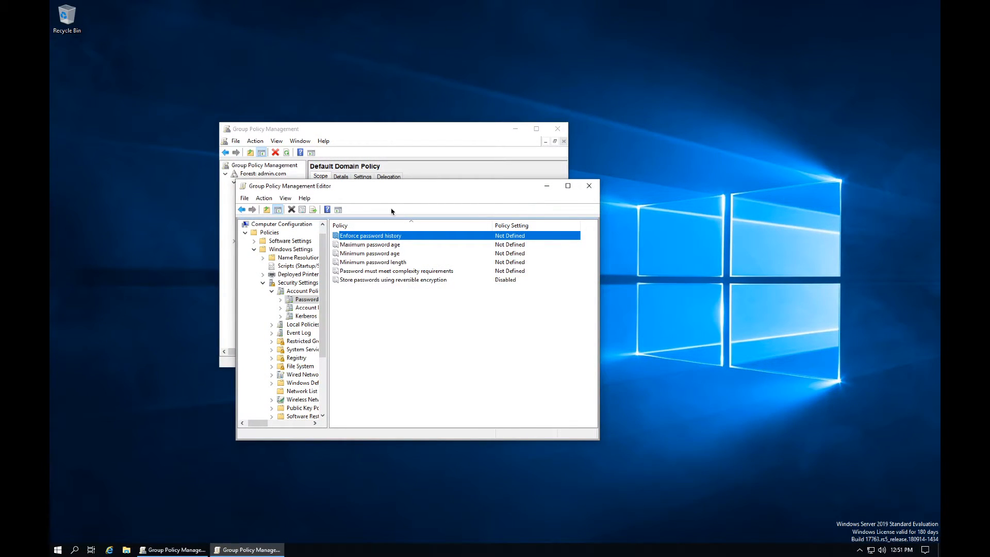
drag(409, 190, 389, 125)
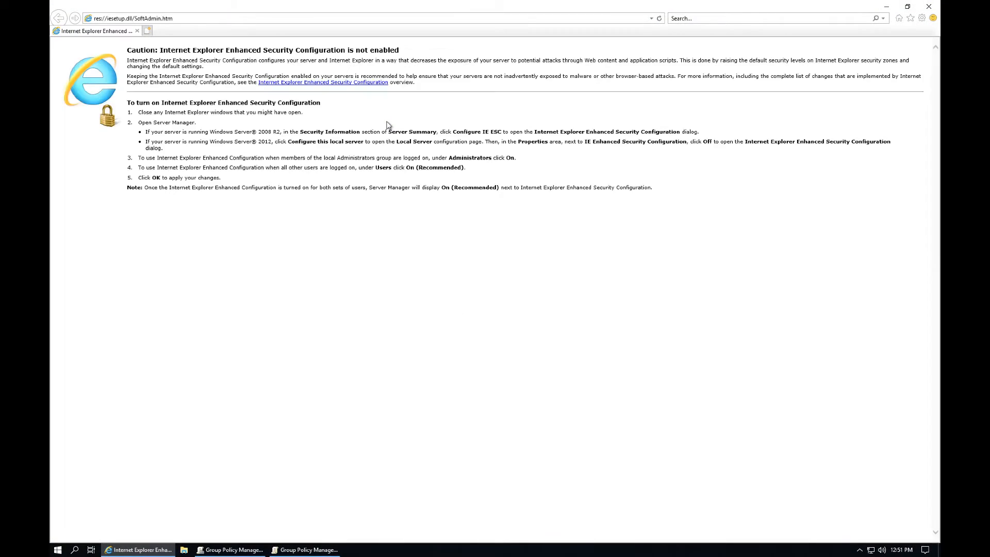
click(930, 7)
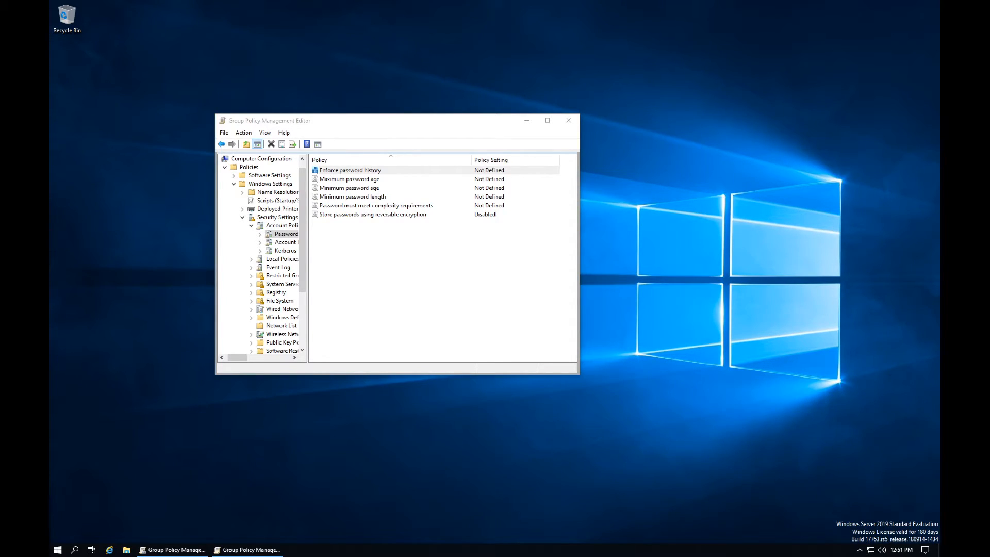
Step: Bring the Group Policy Management Editor showing Password Policy to the front
click(487, 124)
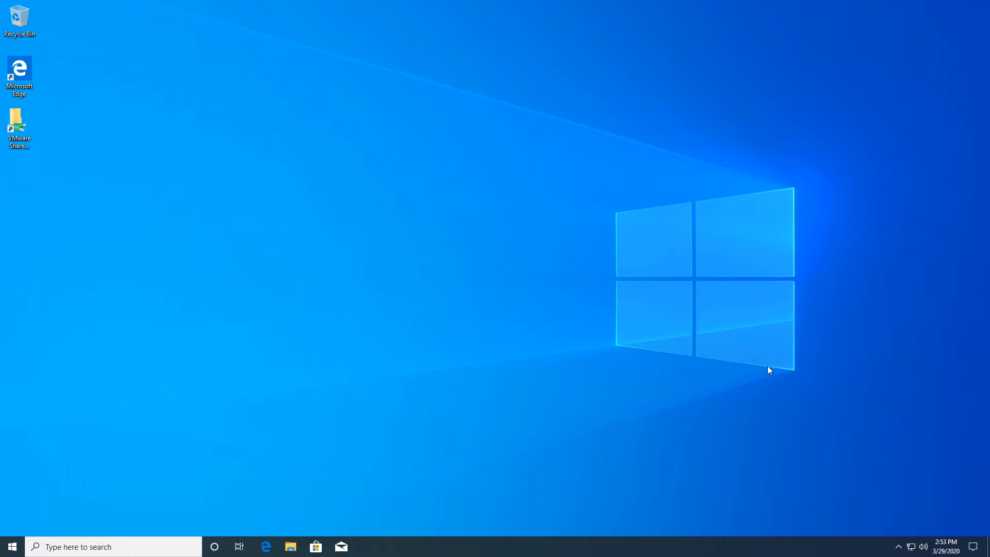
Step: Sign out of the Windows 10 session and return to the sign-in screen
key(ctrl+alt+Delete)
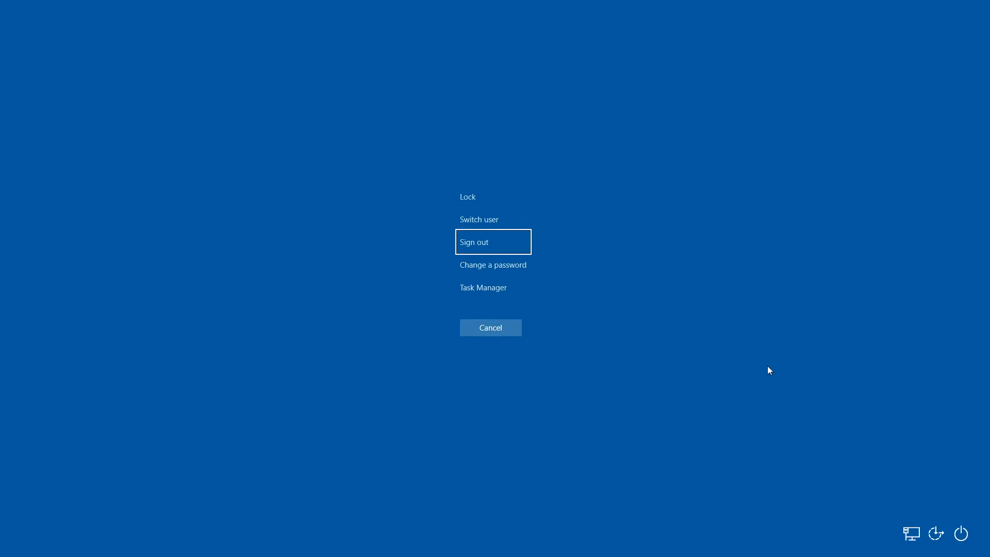
key(Return)
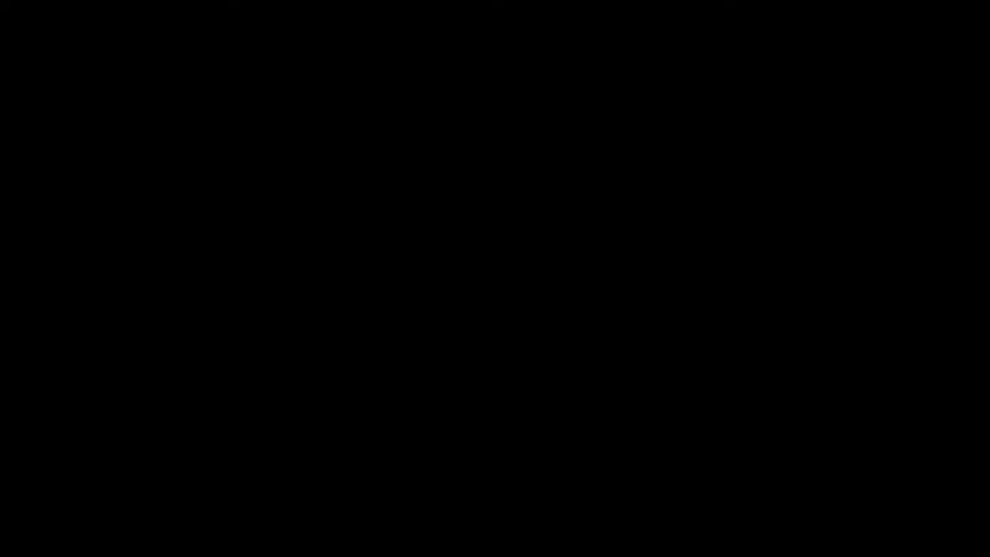
key(ctrl+alt+Delete)
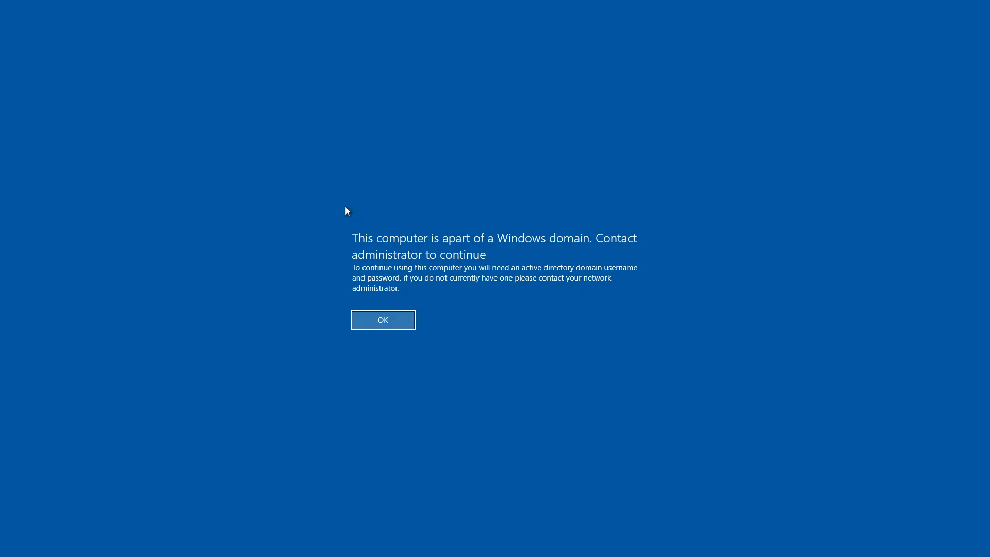
key(Return)
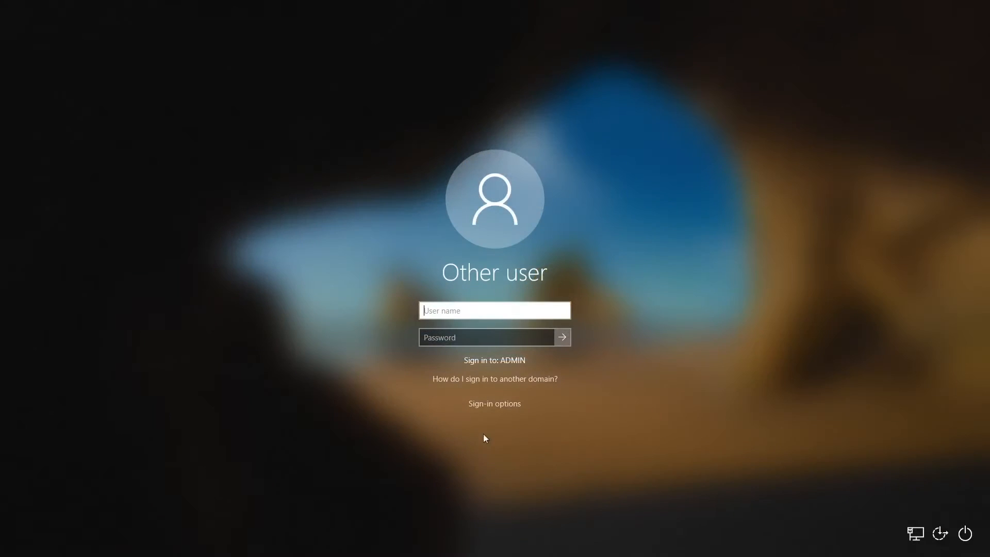
Step: Sign in with the local account desktop-avgsqf2\vmware instead of the domain
click(494, 410)
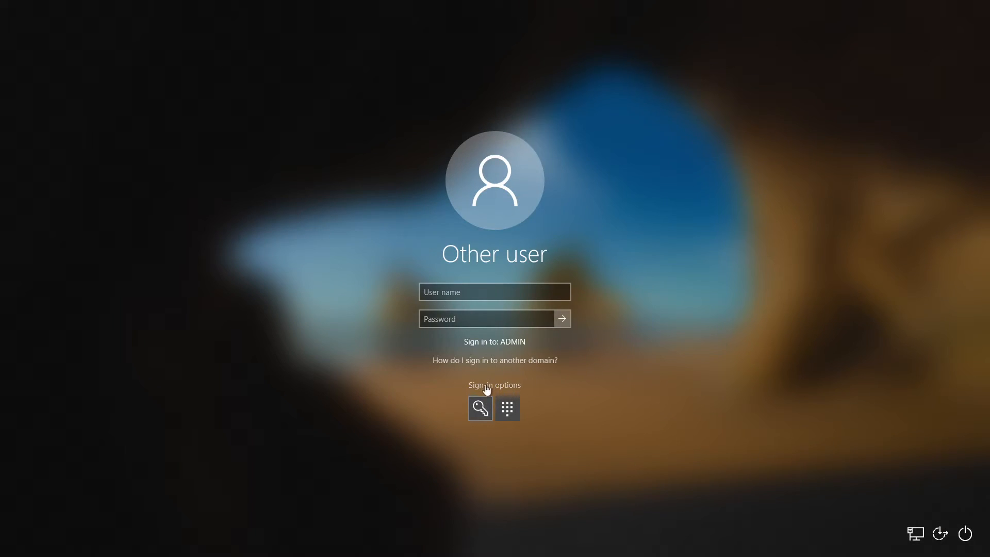
click(487, 385)
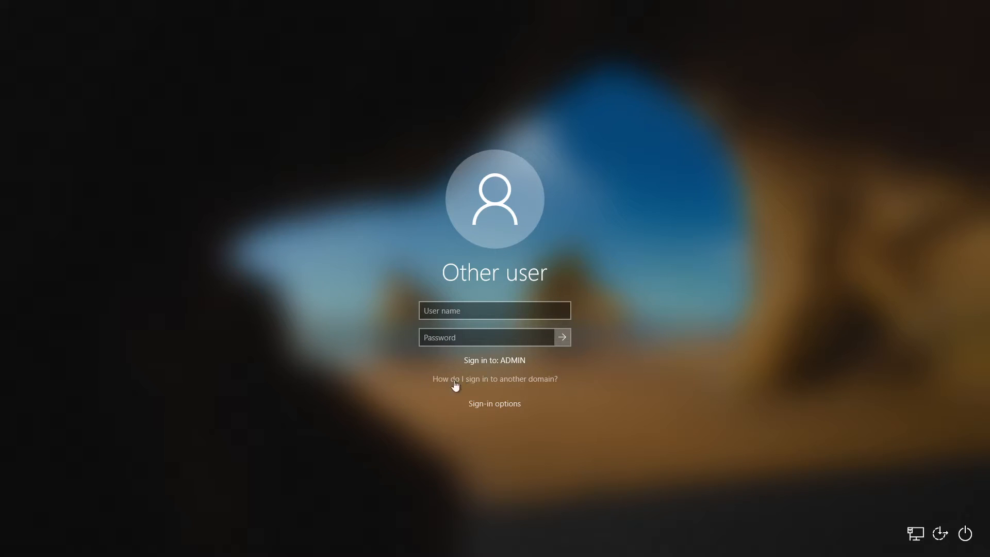
click(532, 379)
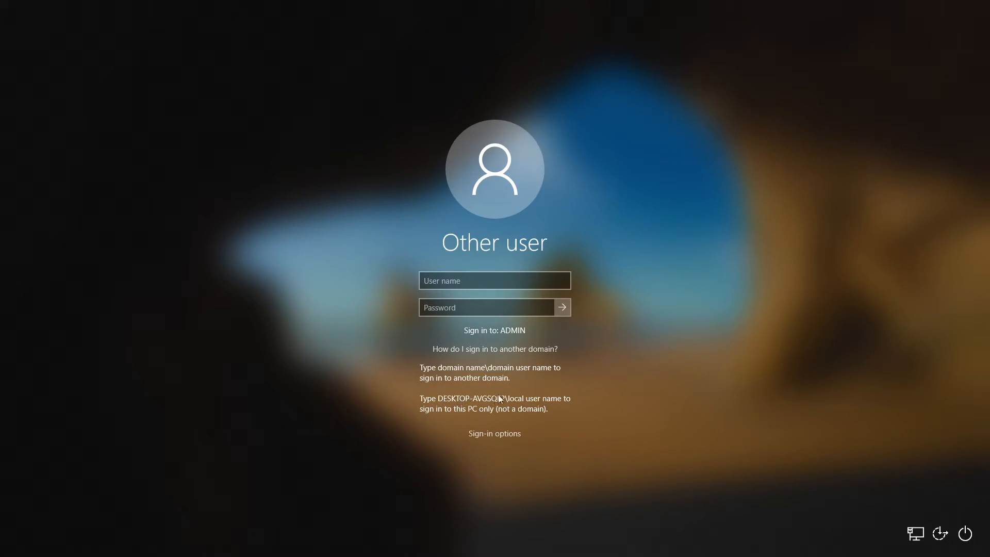
click(515, 396)
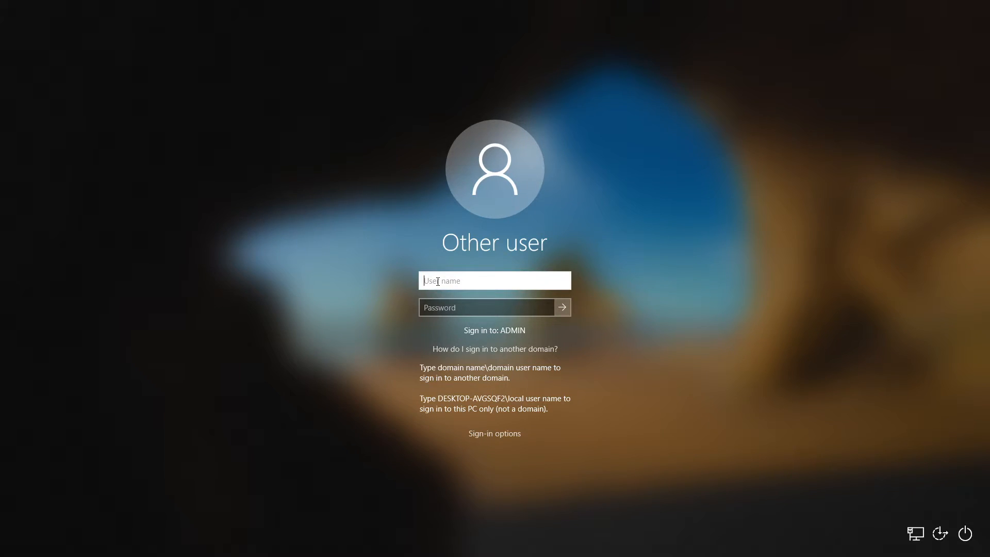
text(desktop-avgsqf2\)
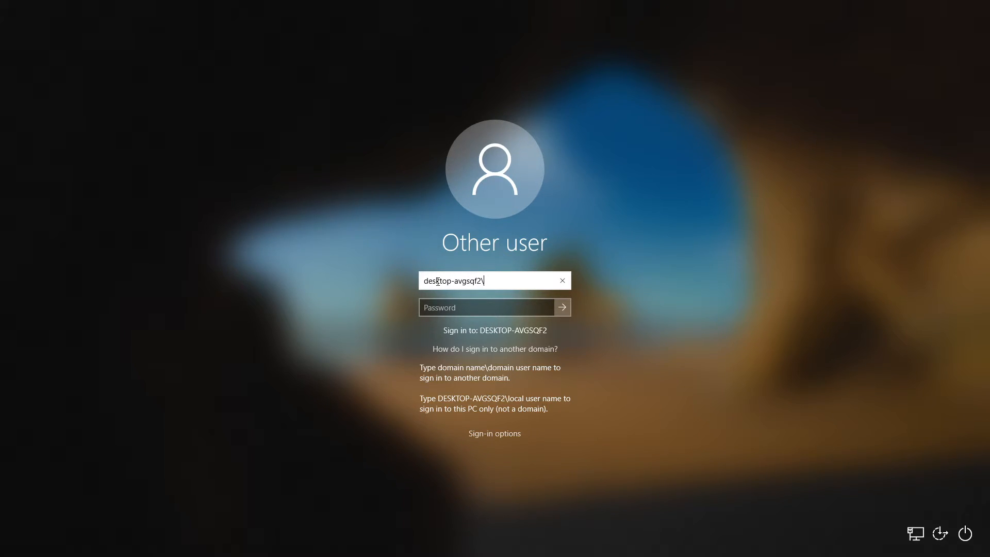
text(vmware)
key(Return)
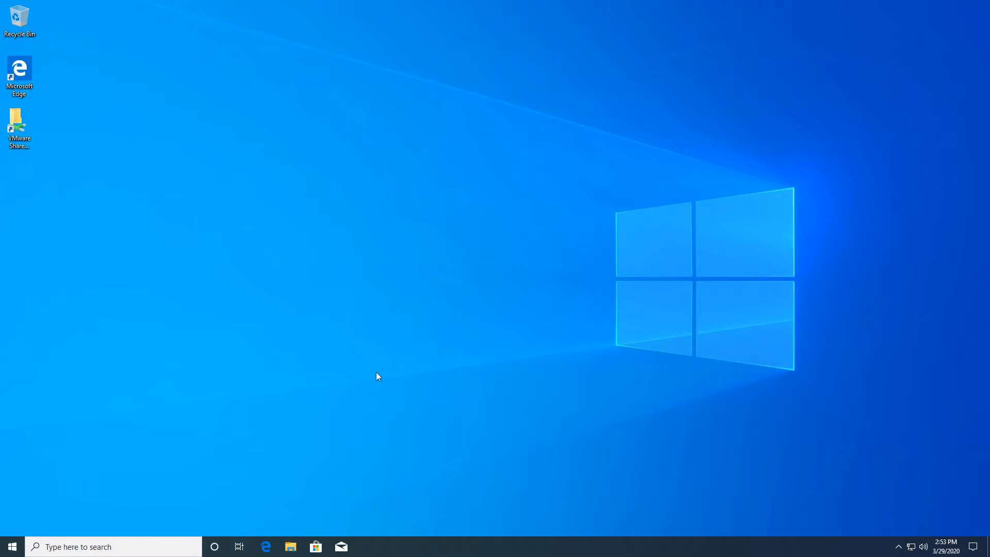
Step: Search for netplwiz and launch the User Accounts tool
click(12, 547)
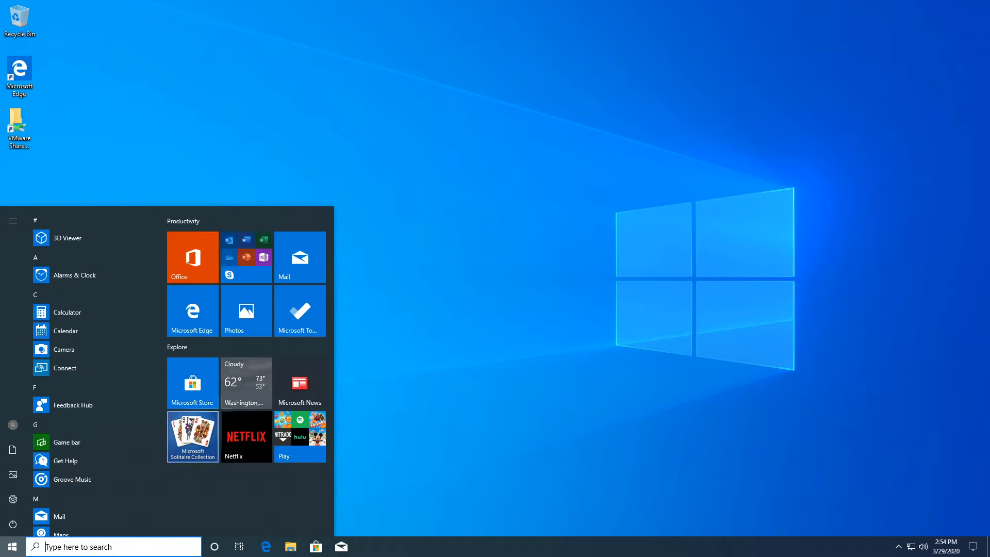
click(427, 357)
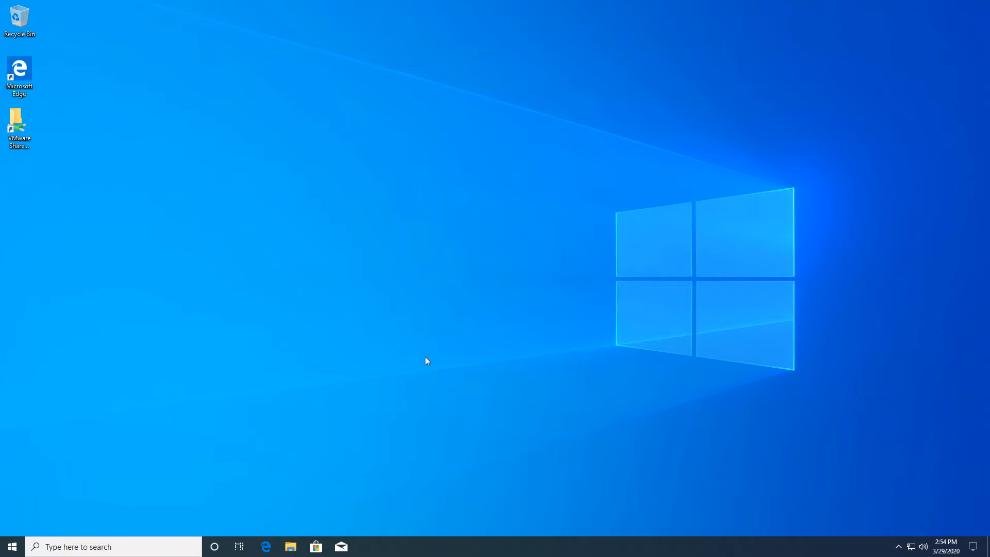
click(147, 541)
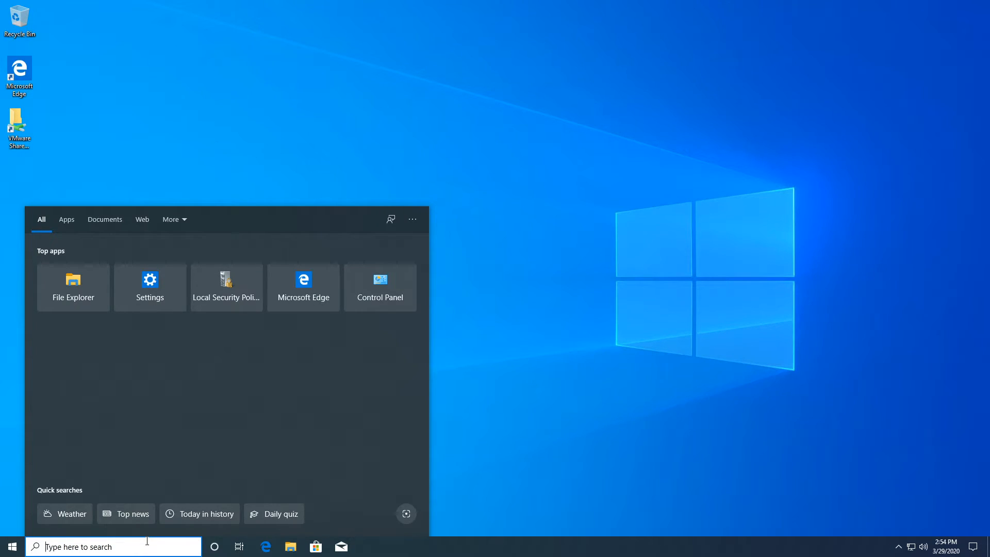
text(netplwiz)
key(Return)
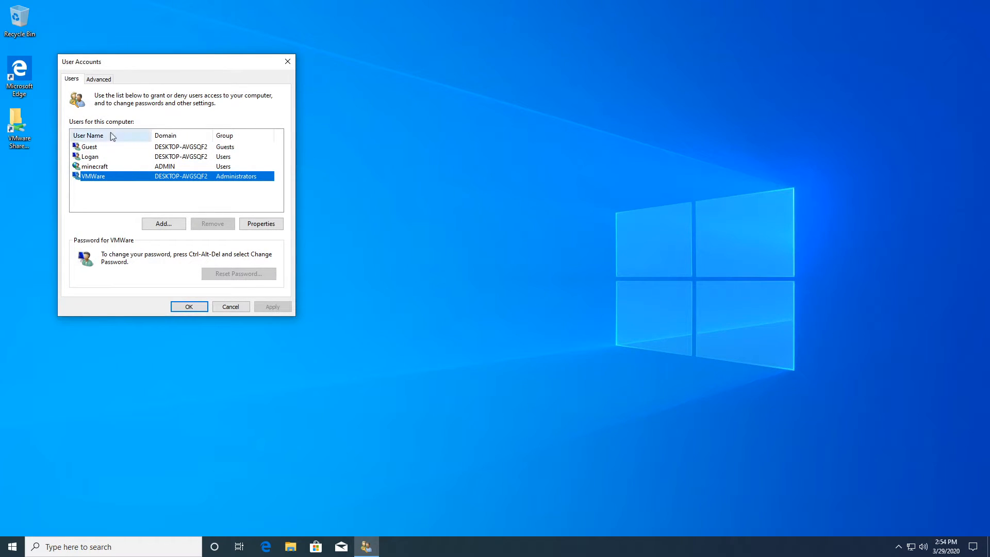
Step: Browse the listed users, view and close a Users-group account's properties, then show the Advanced page
click(108, 166)
click(109, 158)
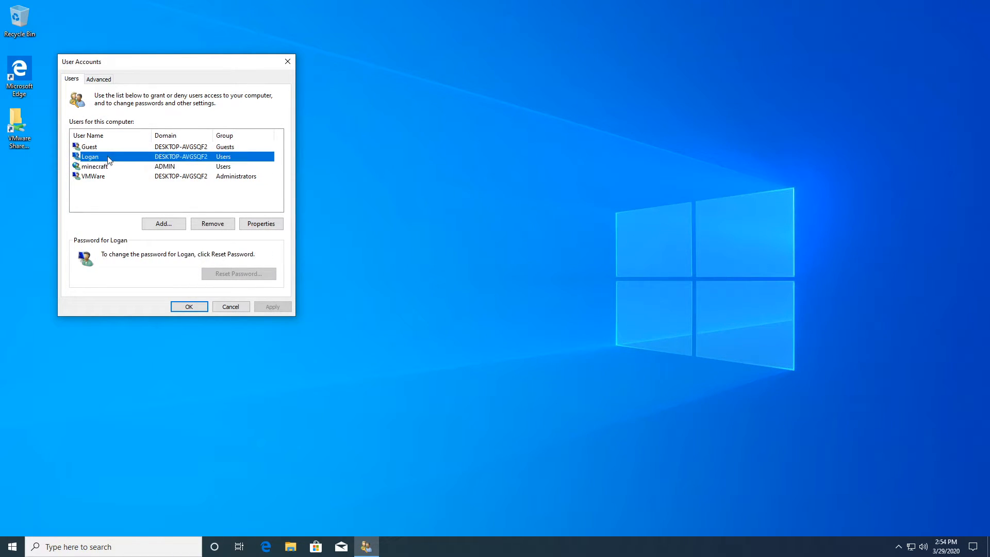
click(107, 147)
click(108, 156)
click(107, 166)
click(106, 177)
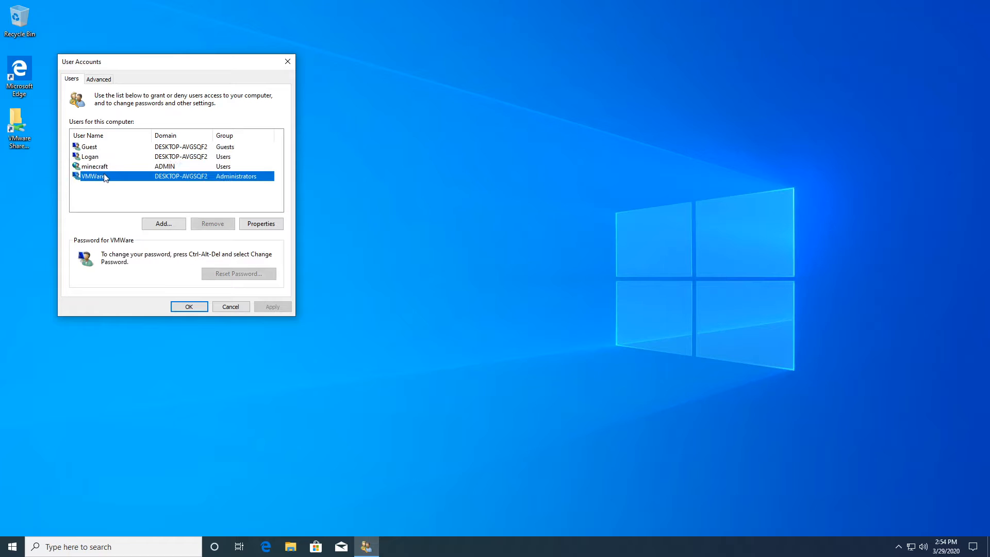
click(101, 147)
click(100, 157)
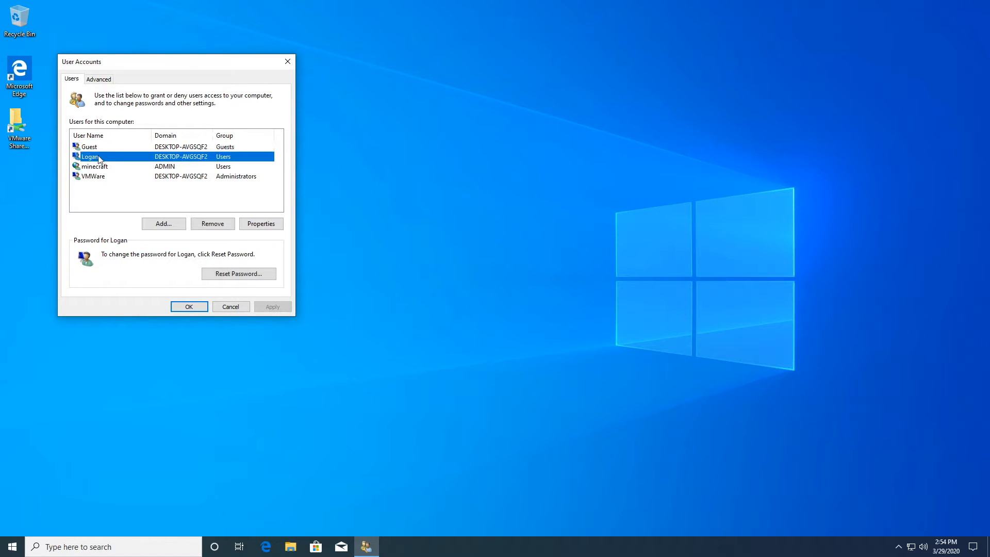
double_click(99, 159)
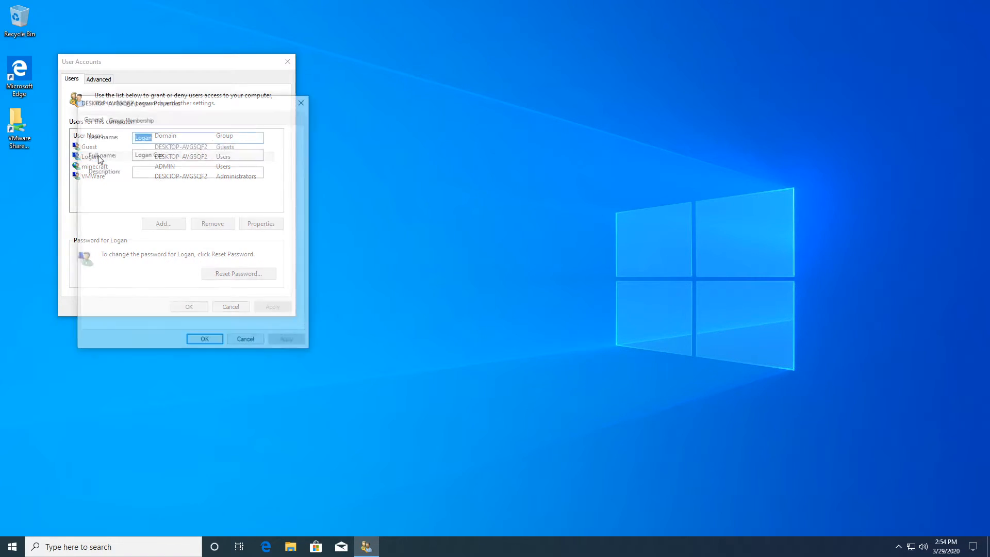
click(304, 100)
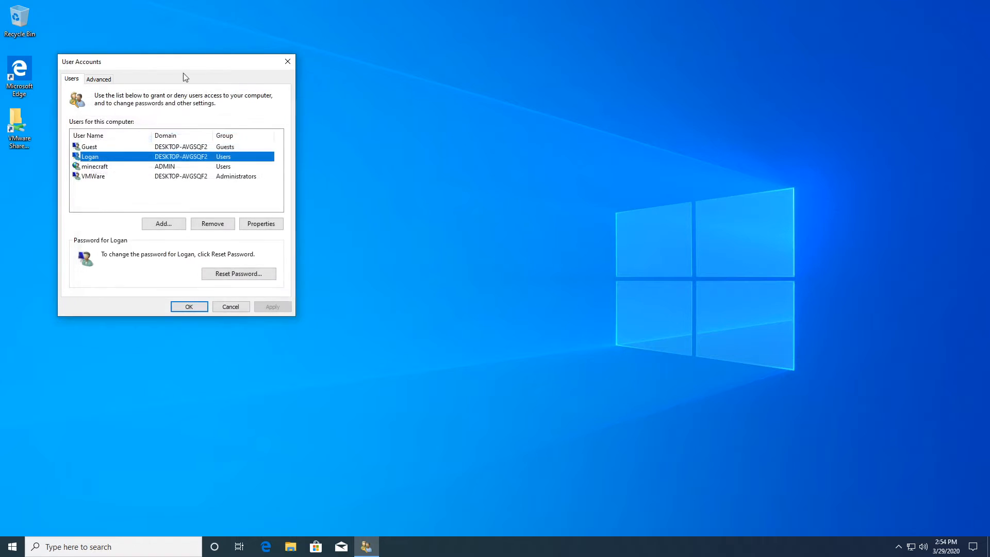
click(99, 78)
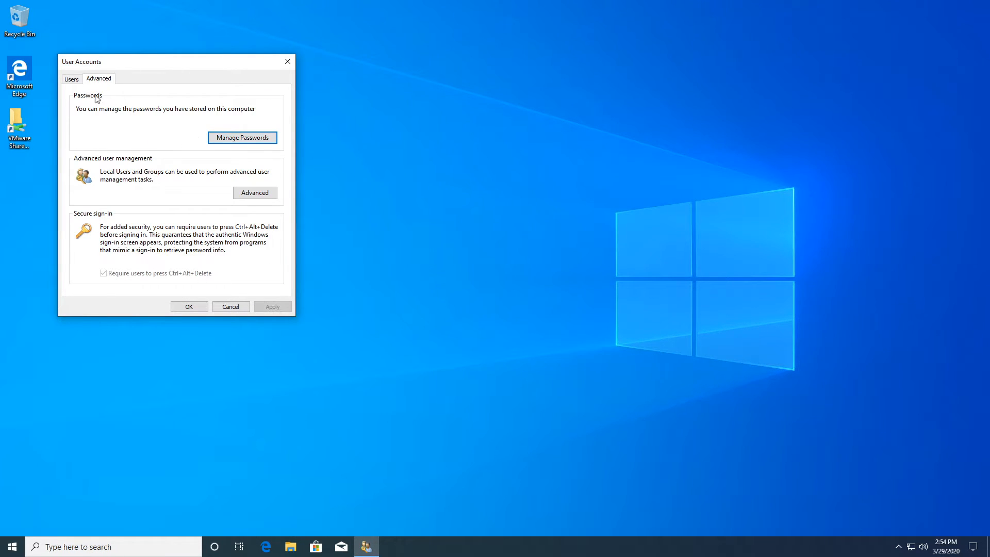
Step: Open the Users folder in Local Users and Groups and start a New User form
click(241, 192)
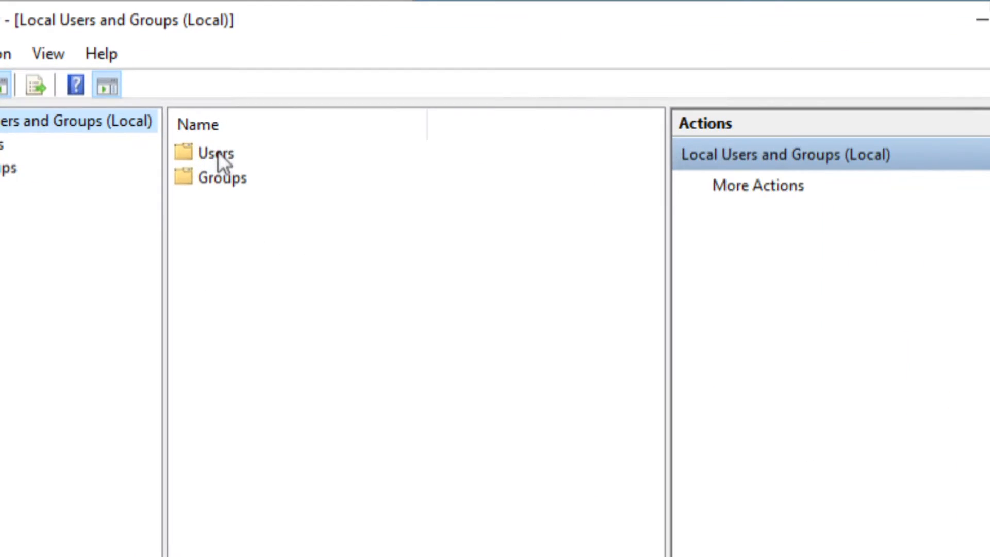
double_click(217, 153)
right_click(243, 322)
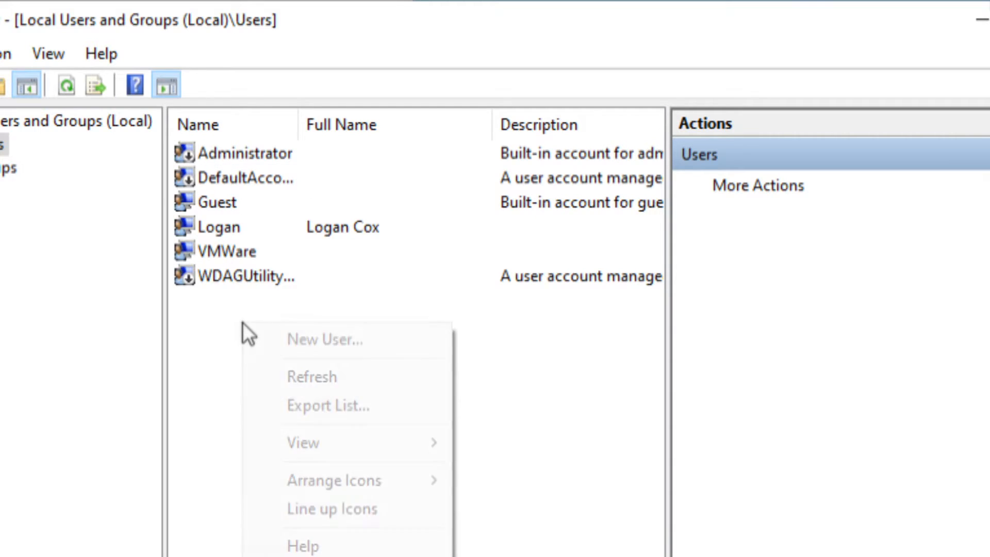
click(272, 338)
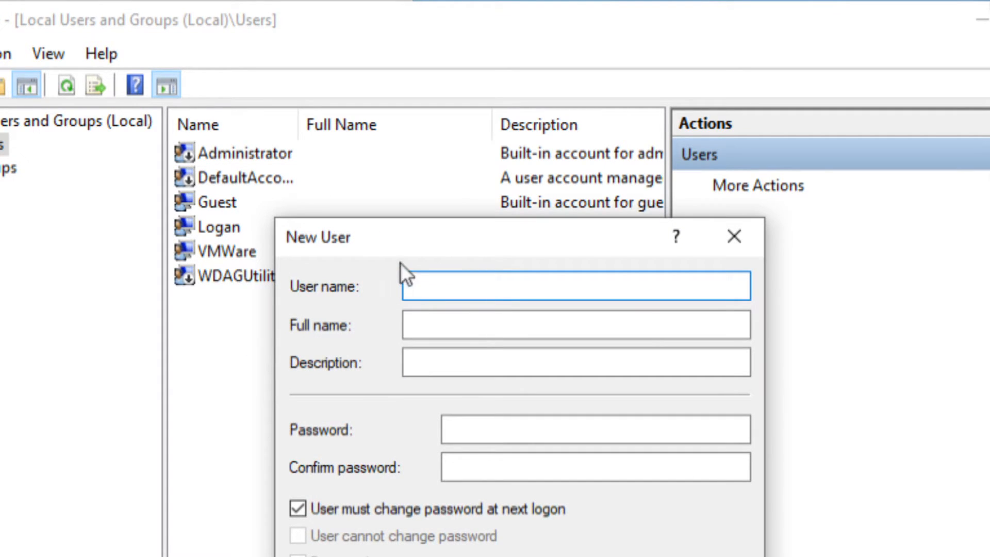
drag(388, 235, 293, 63)
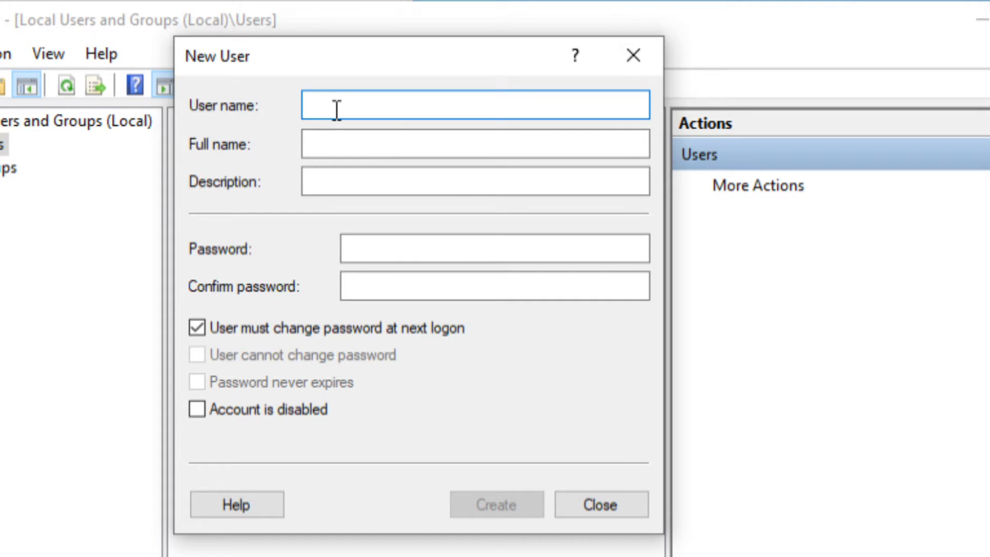
Step: Enter user name youtube and full name Live Stream
text(a)
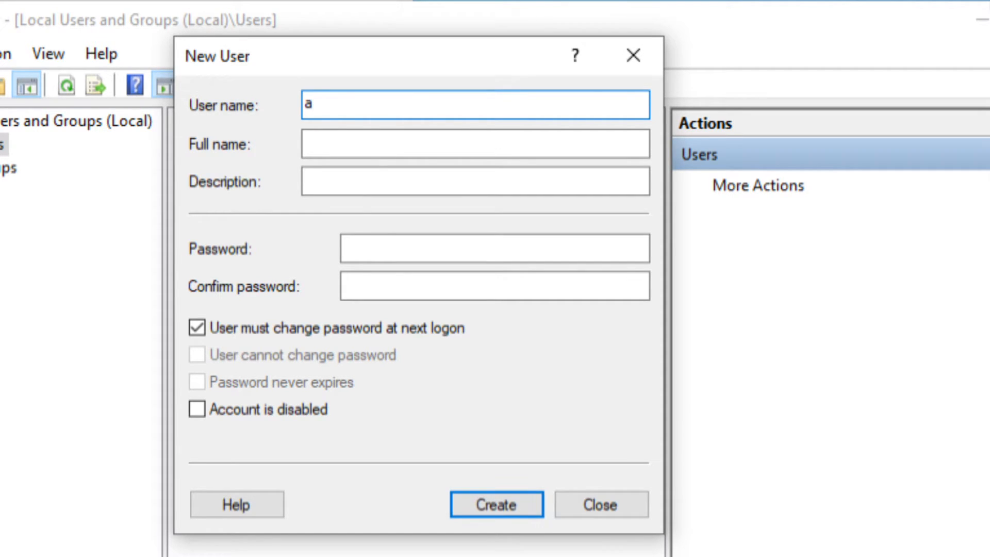
key(BackSpace)
text(youtube)
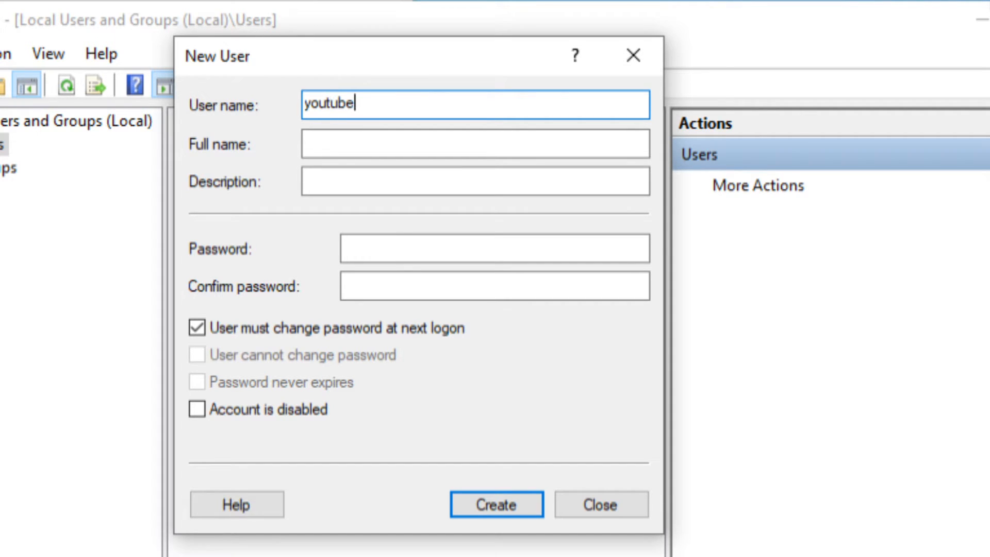
click(336, 138)
text(Livestream)
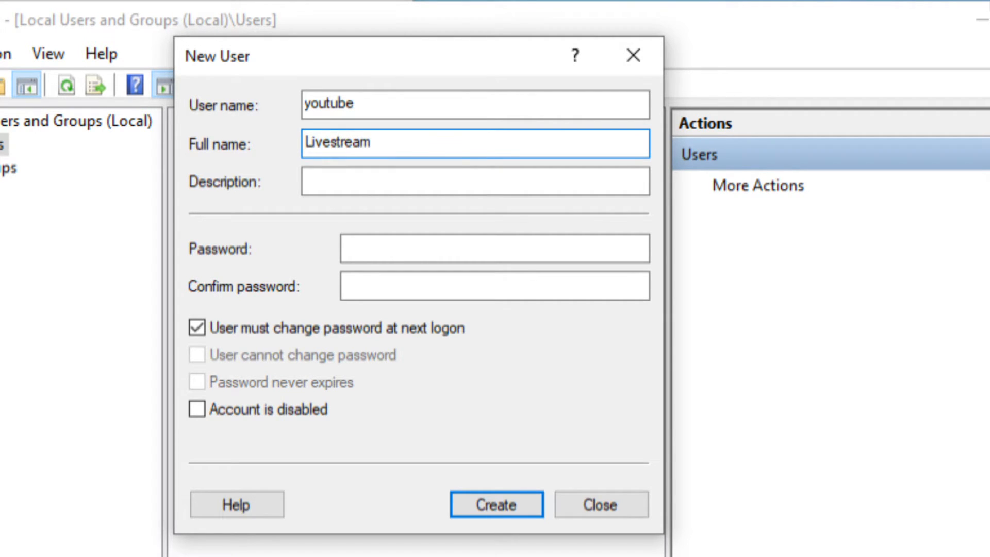
key(BackSpace)
text(S)
key(Left)
Step: Add a description saying the account is for showing off on the live stream
click(336, 179)
text(thi)
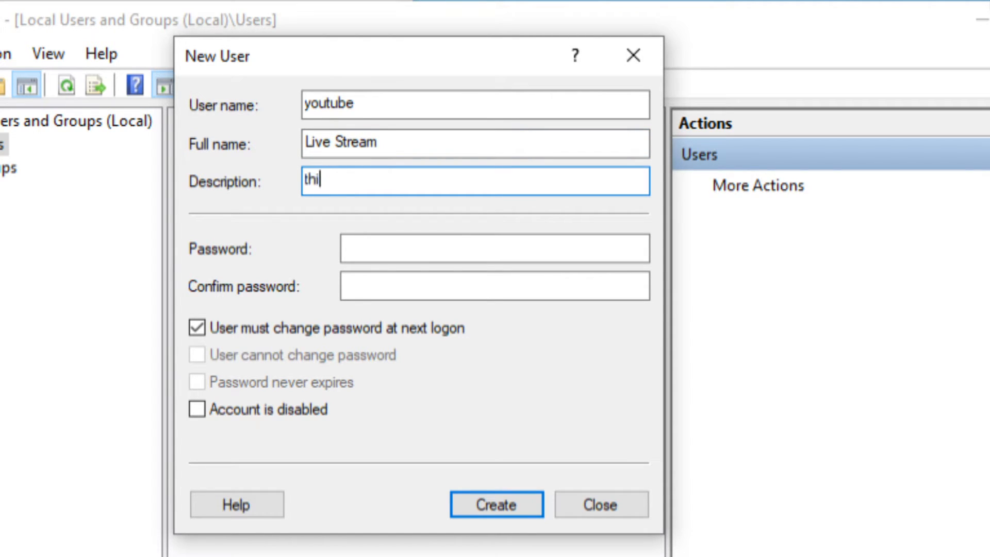
text(s is an account)
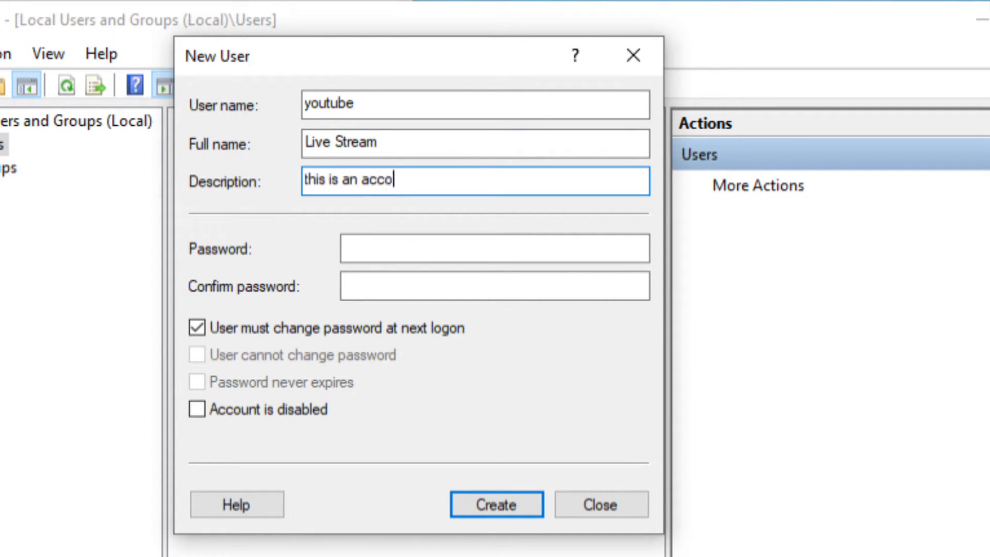
key(BackSpace)
text(nt to show off oin)
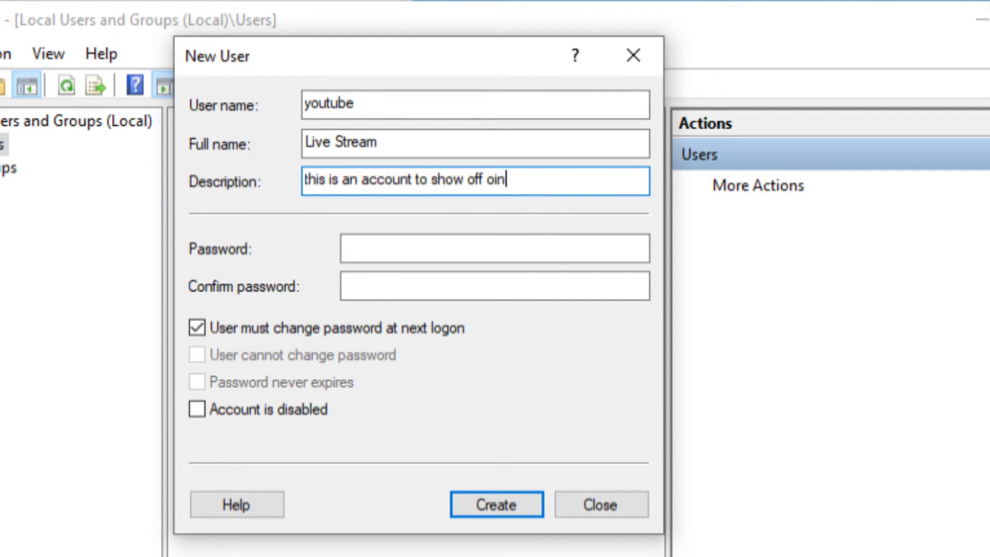
key(BackSpace)
key(BackSpace)
text(n the live stream )
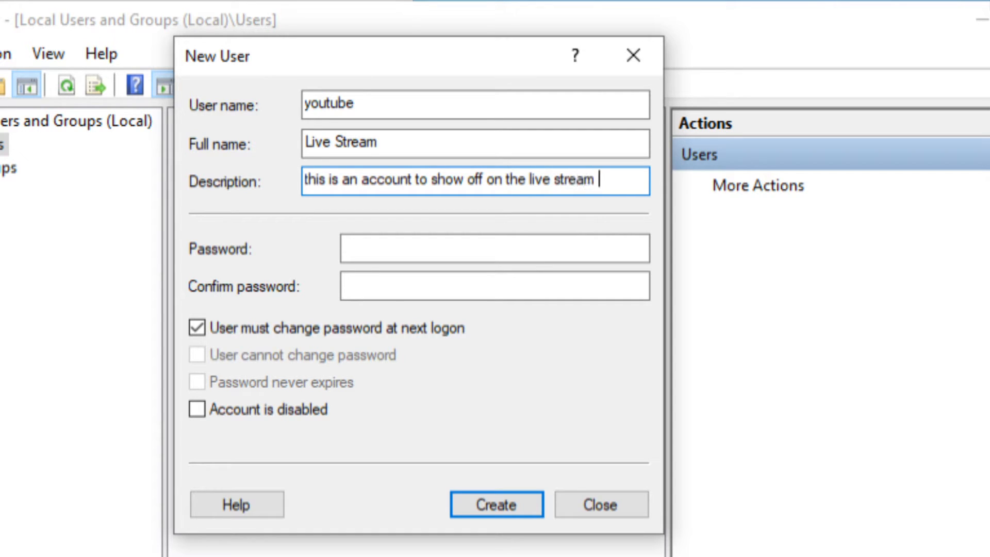
text(being current)
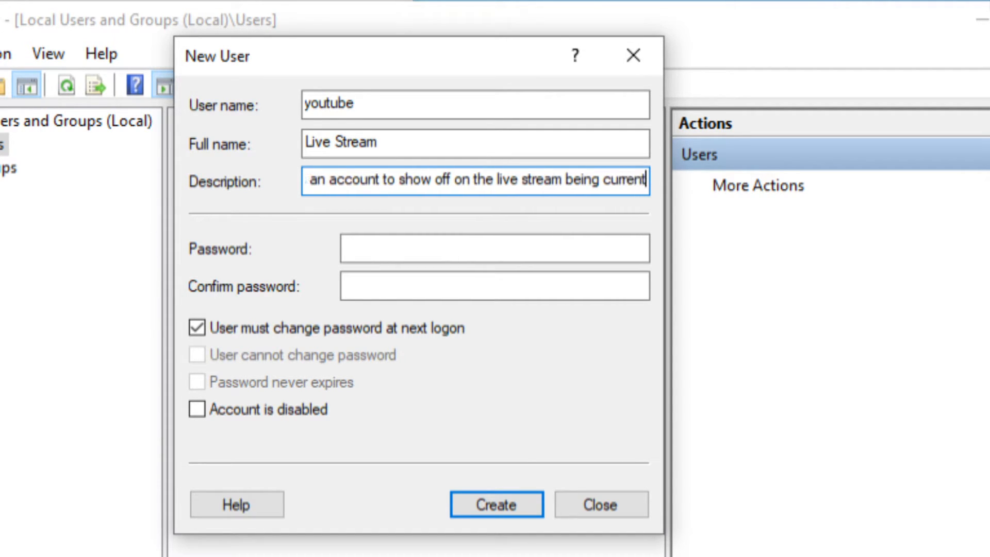
text(ly worked on)
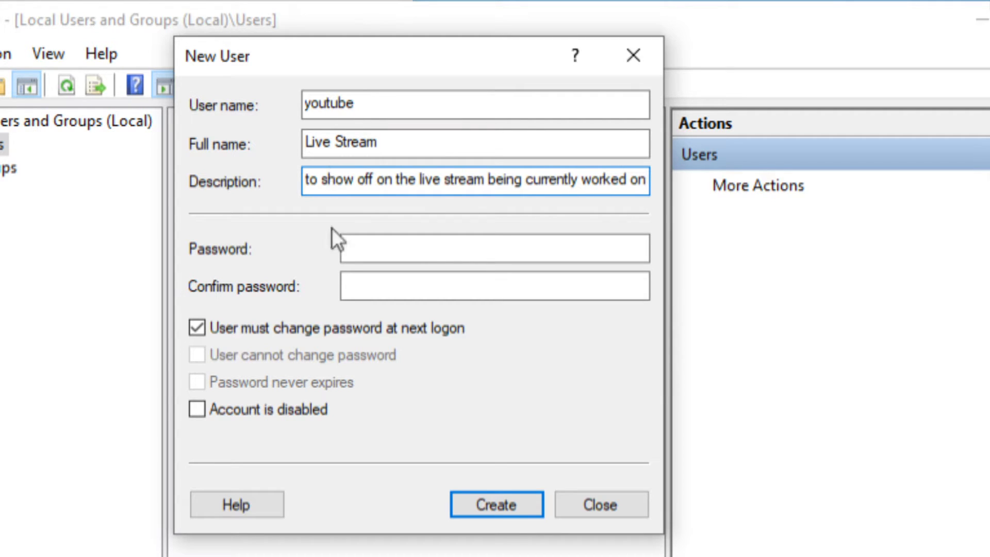
Step: Enter and confirm the password, untick 'must change password at next logon', and create the user
click(353, 248)
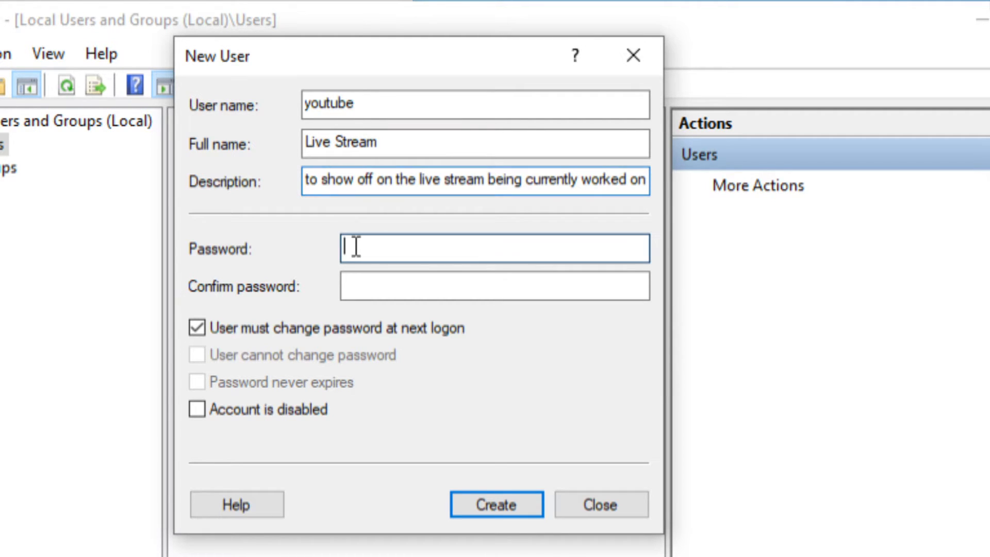
text(passw0r)
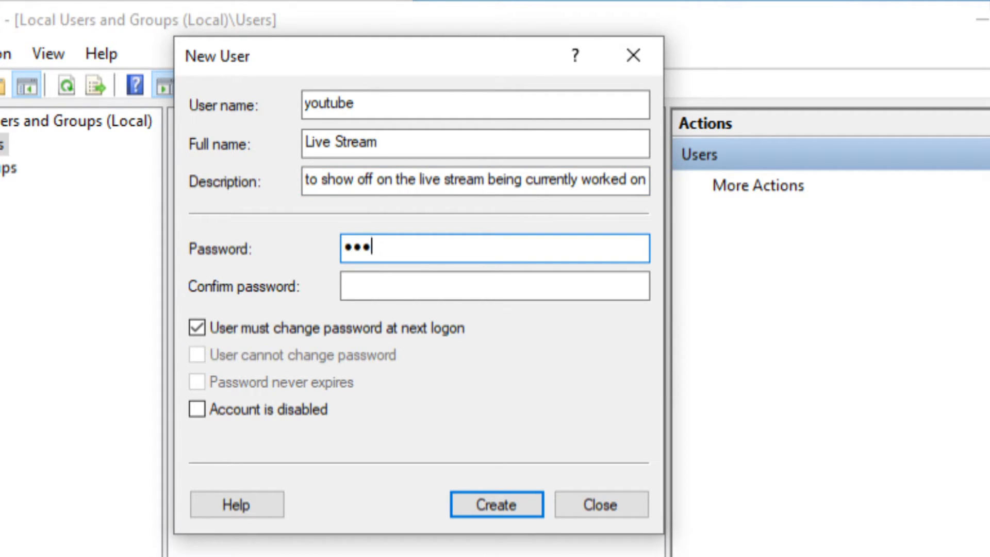
key(Tab)
text(passw0r)
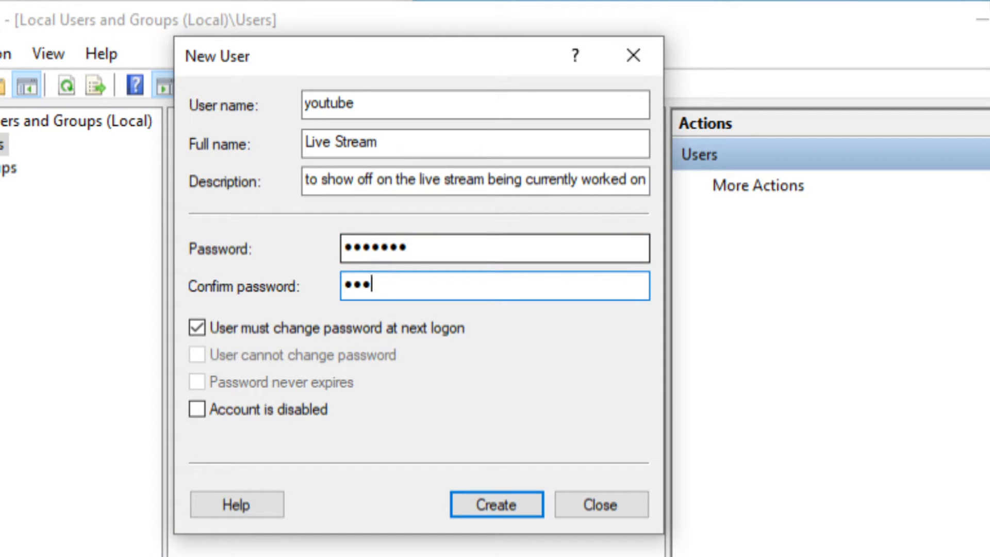
click(384, 328)
click(465, 503)
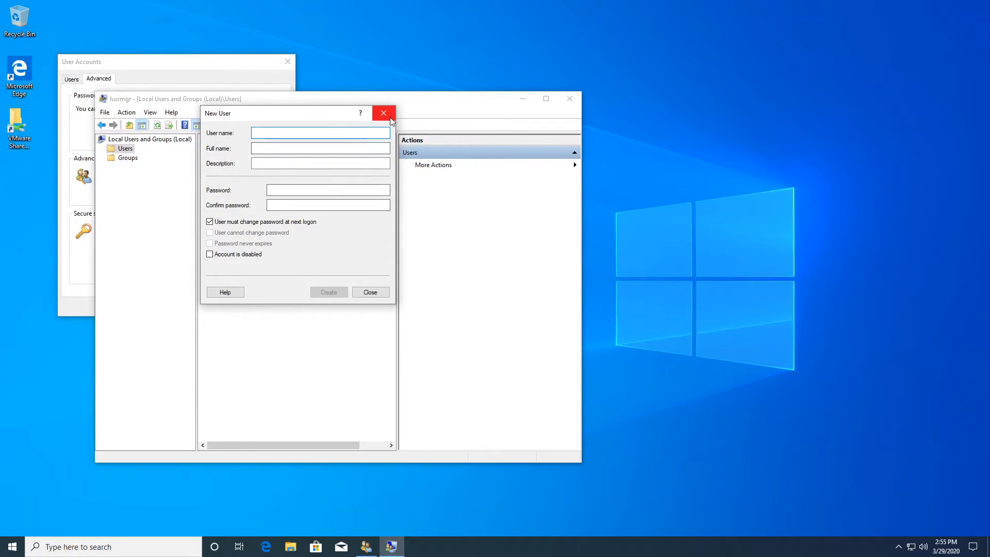
click(383, 112)
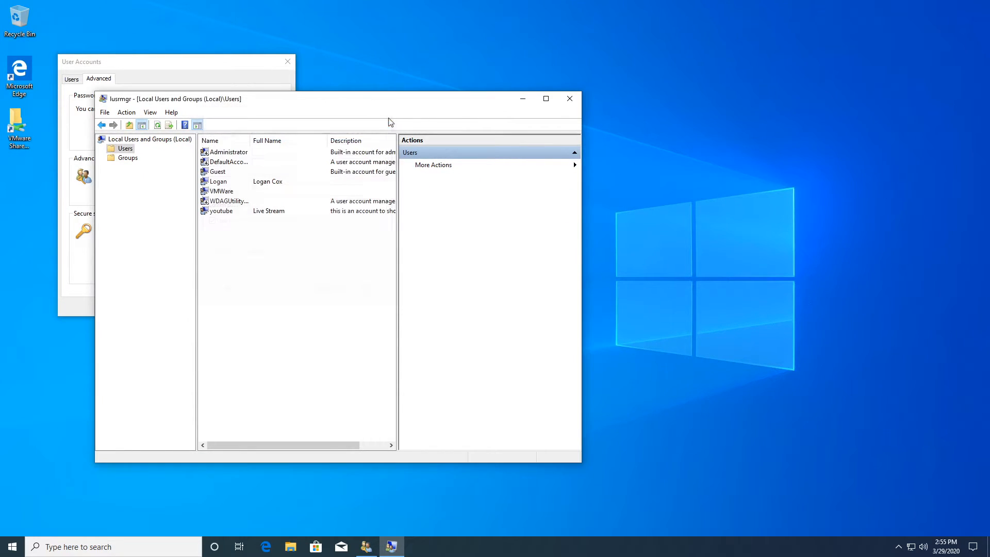
Step: Sign out of Windows 10 and reach the Other user sign-in screen past the domain notice
click(266, 211)
click(2, 552)
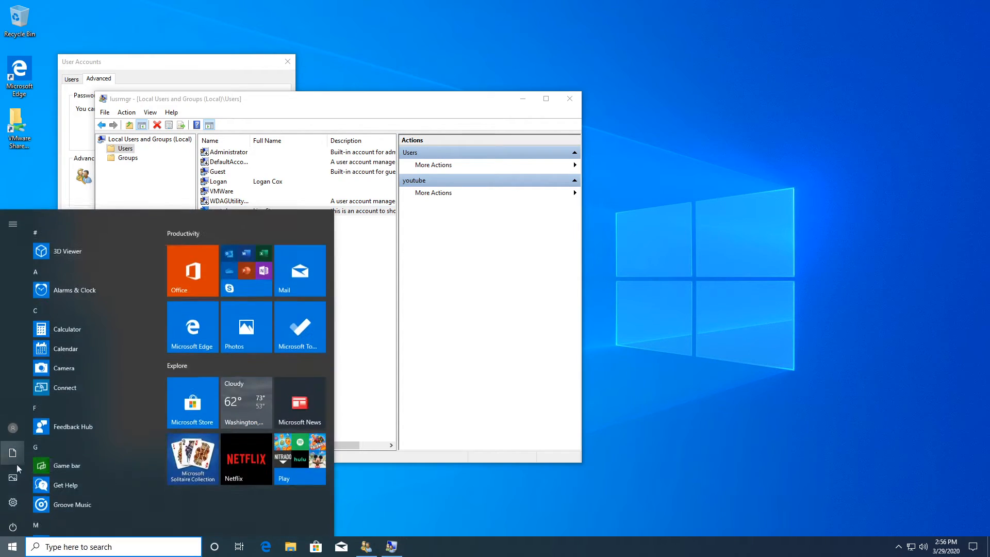
click(466, 481)
key(ctrl+alt+Delete)
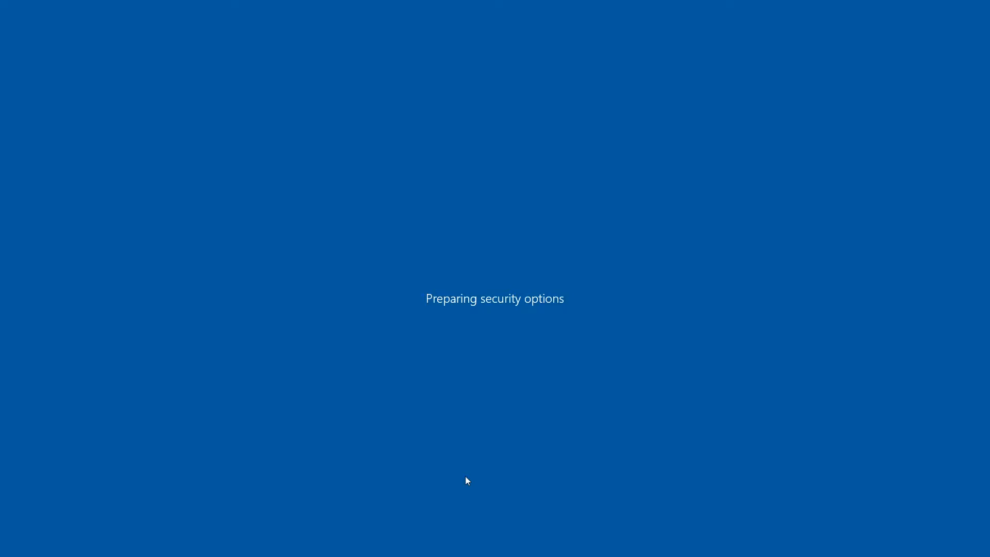
key(Down)
key(Return)
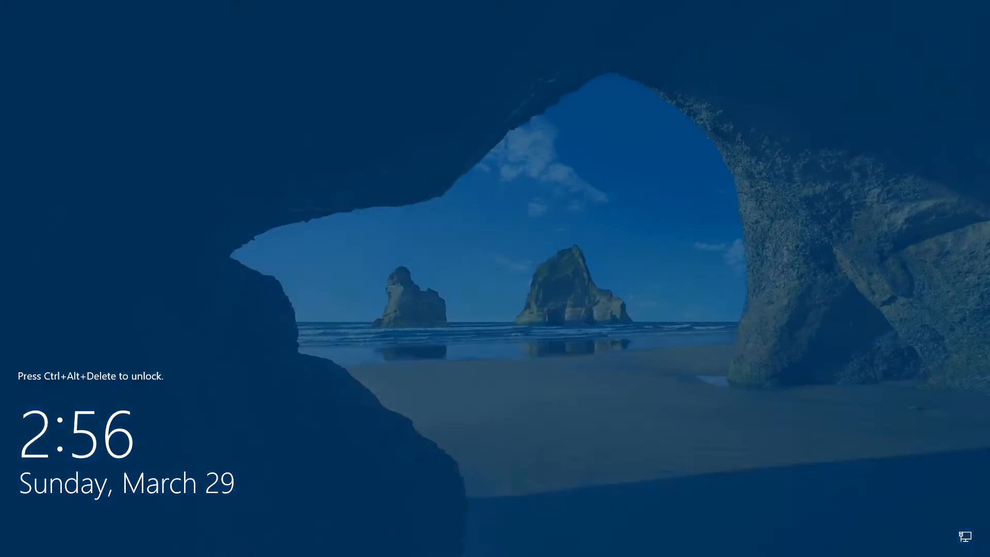
key(ctrl+alt+Delete)
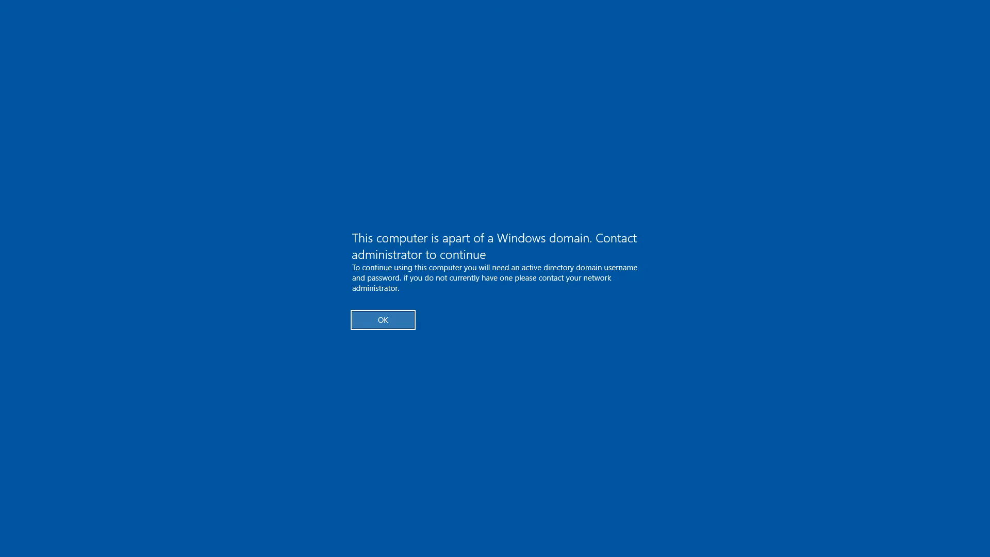
key(Return)
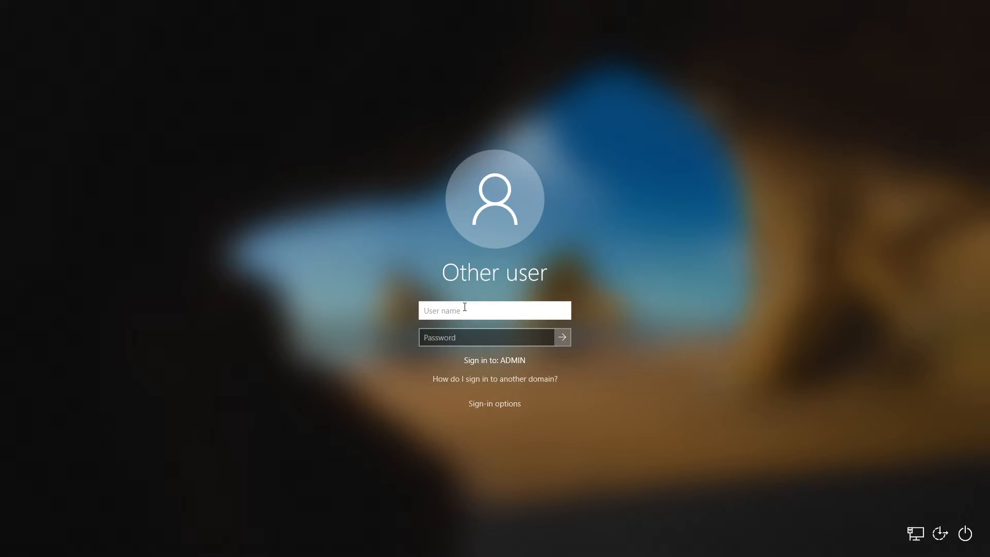
Step: Sign in as the local user desktop-avgsqf2\youtube with its password
click(495, 380)
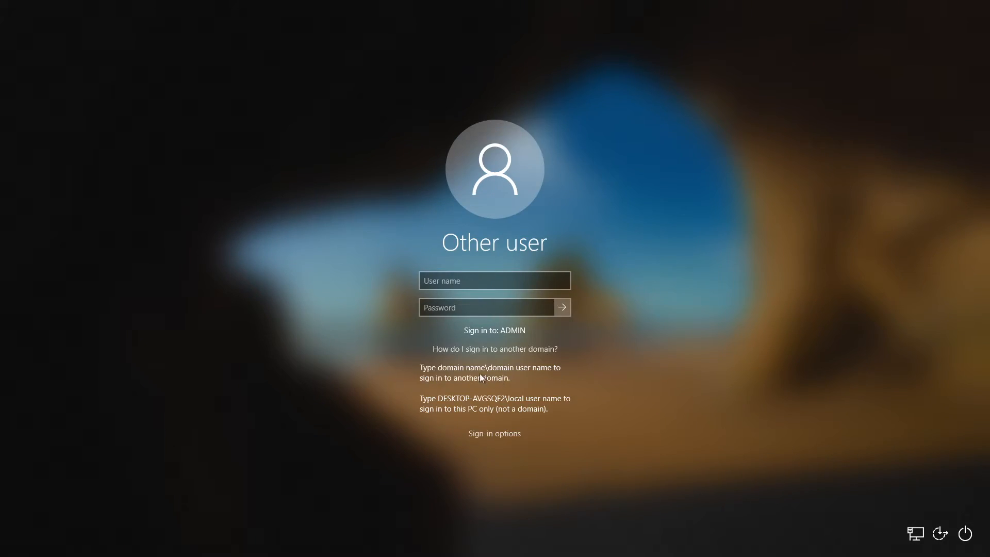
click(463, 281)
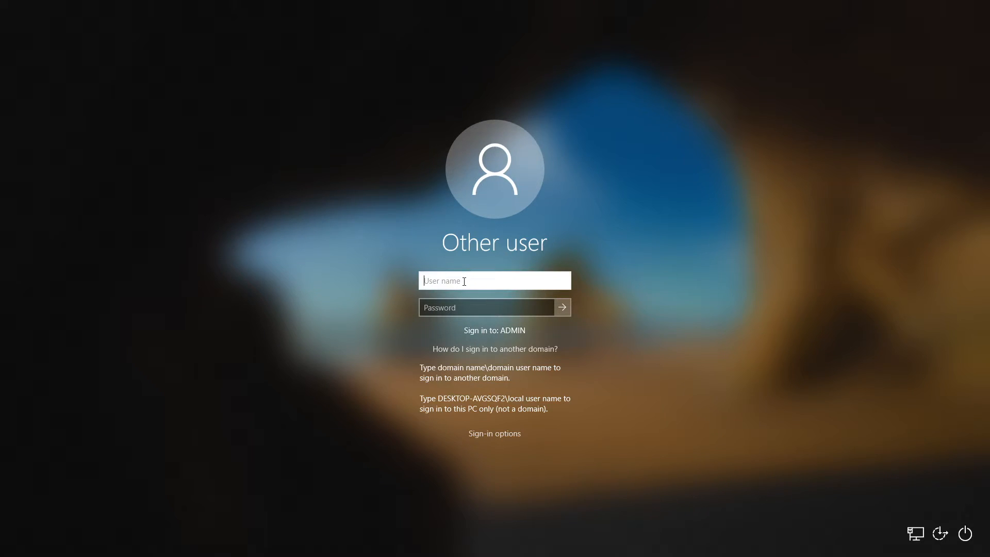
text(desktop-avgsqf2\)
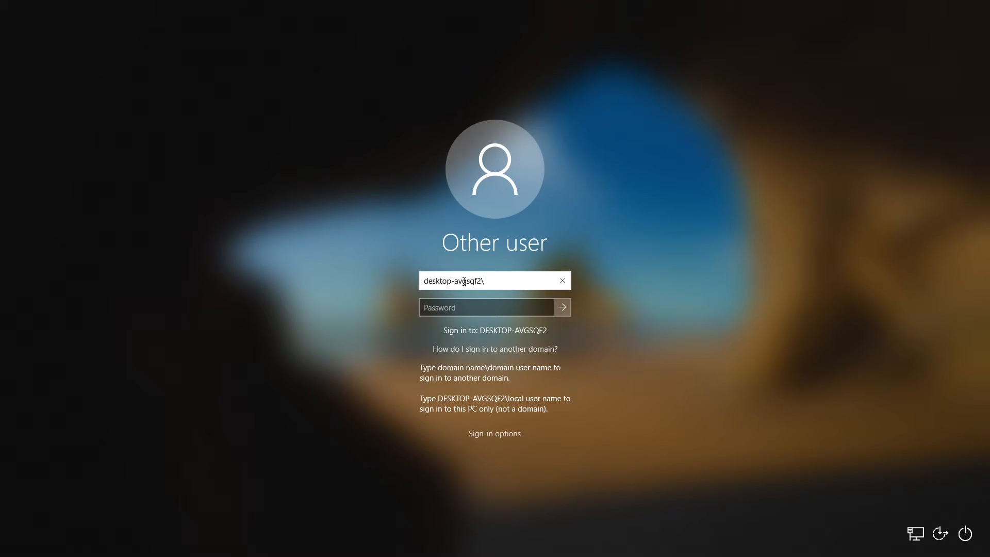
text(youtube)
key(Tab)
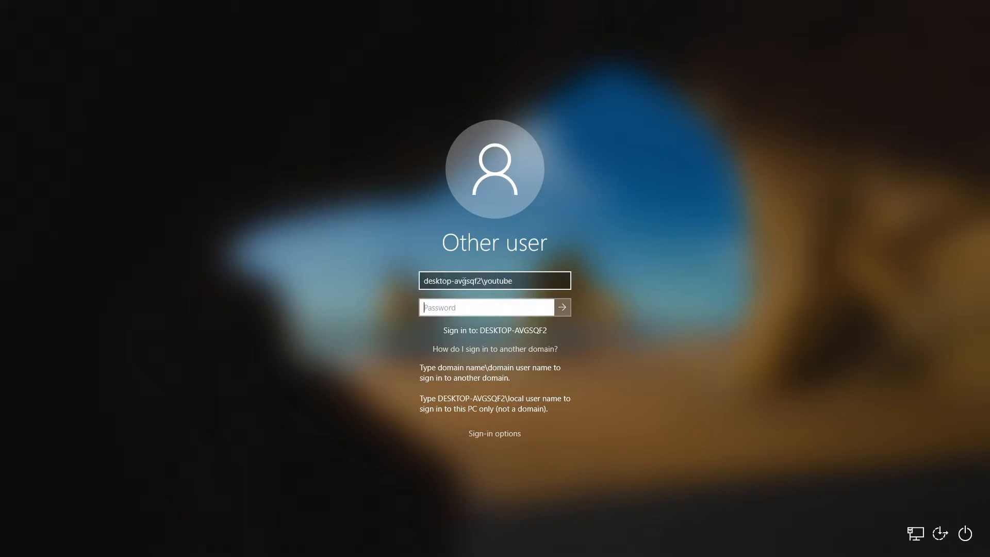
text(*******)
key(Return)
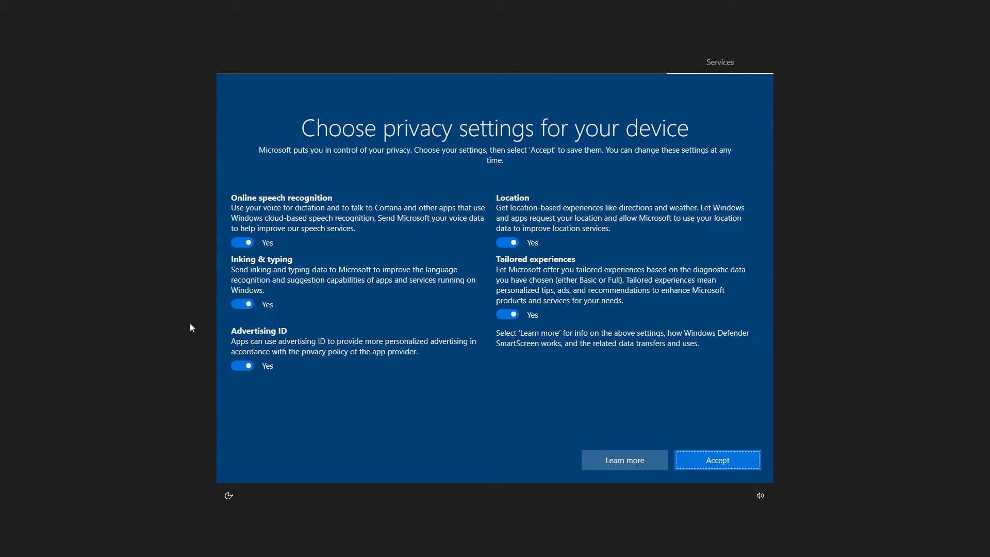
Step: Turn off speech recognition, inking, location, tailored experiences and advertising ID, then accept
click(246, 242)
click(242, 314)
click(507, 242)
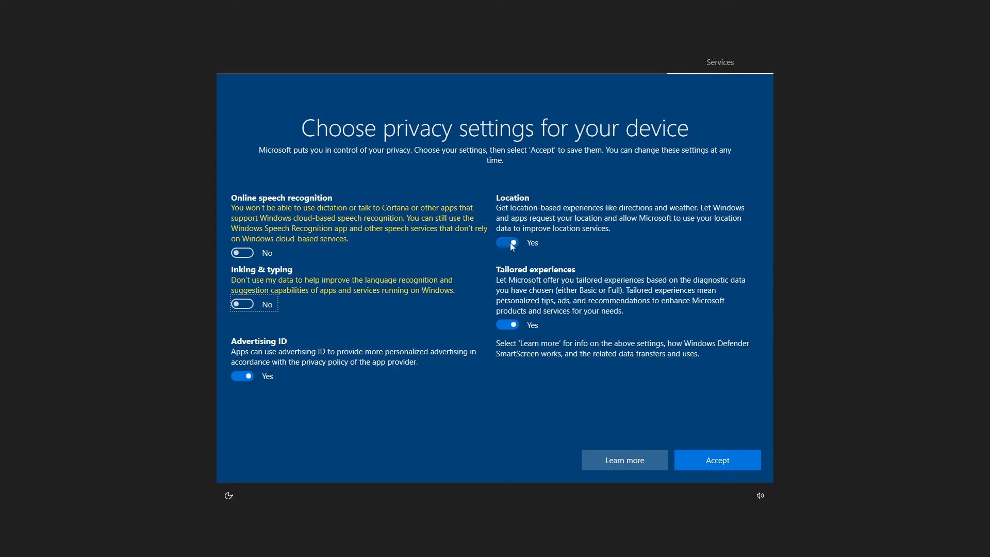
click(507, 324)
click(242, 355)
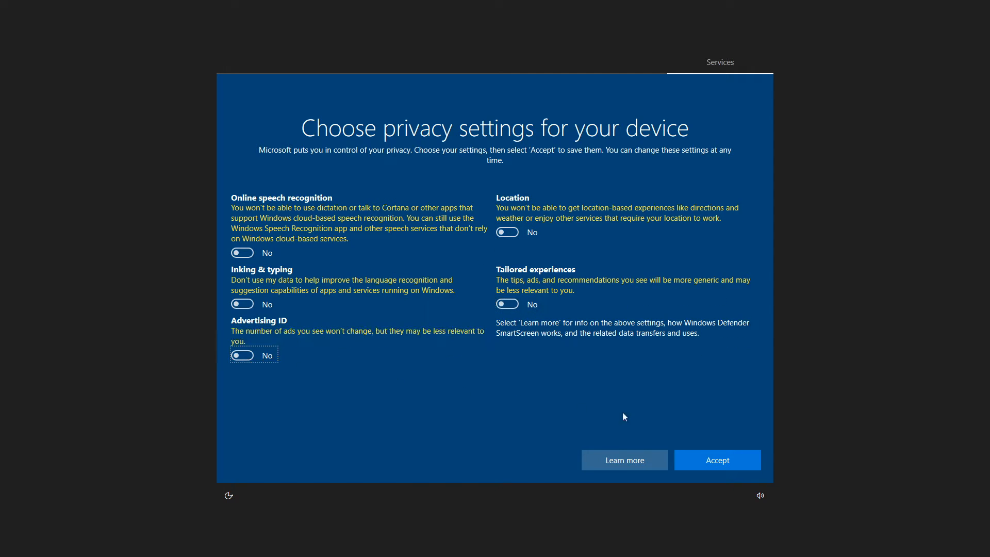
click(714, 460)
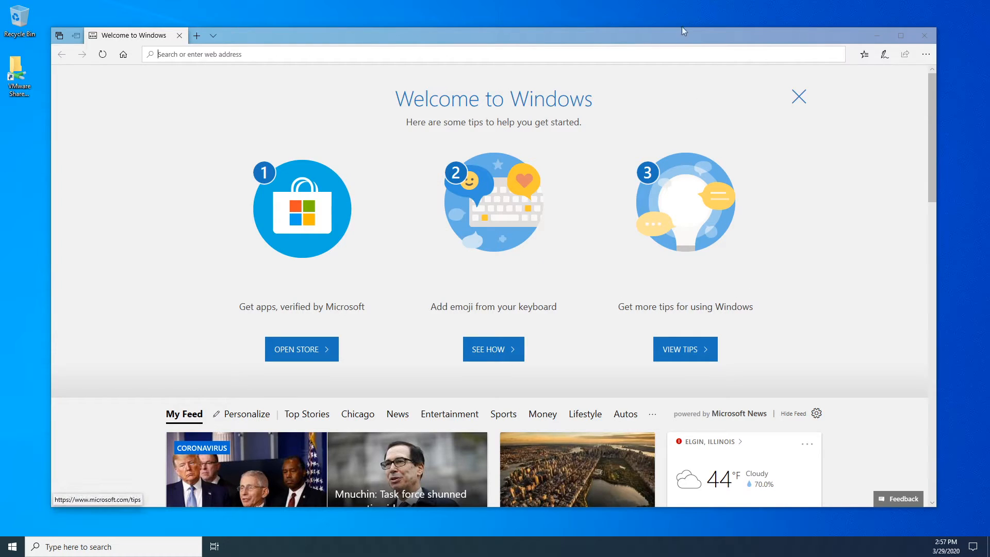
Step: Close the Welcome to Windows Edge window
drag(681, 32, 719, 29)
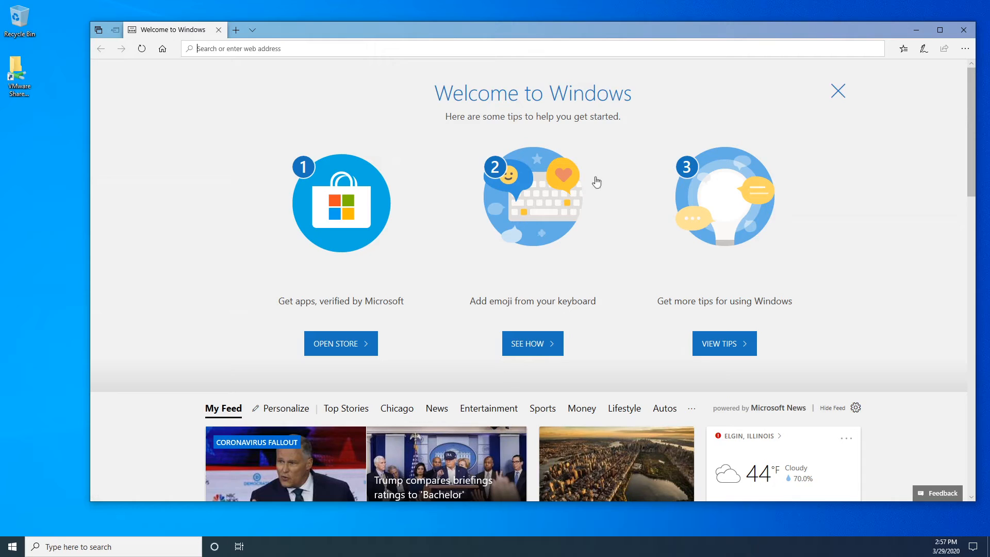
click(964, 30)
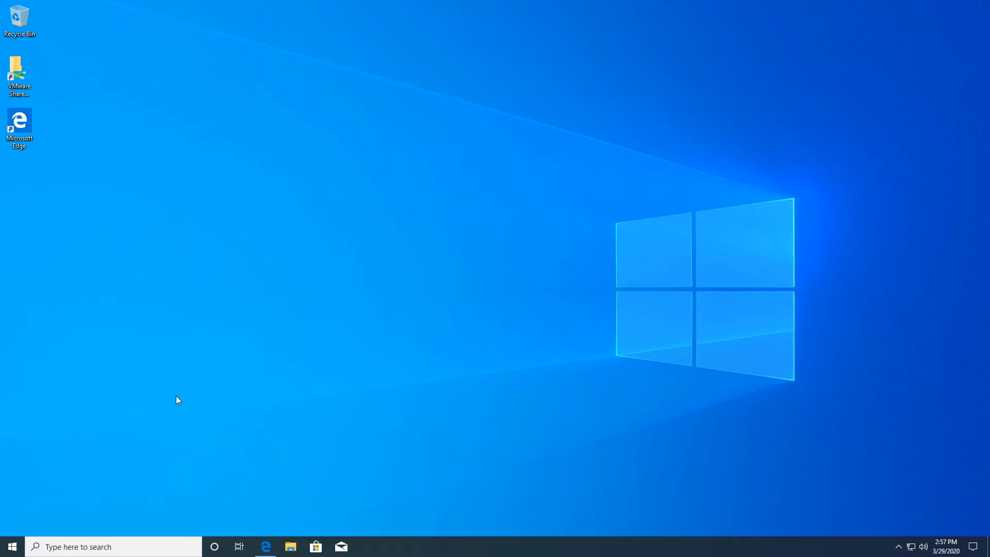
click(13, 545)
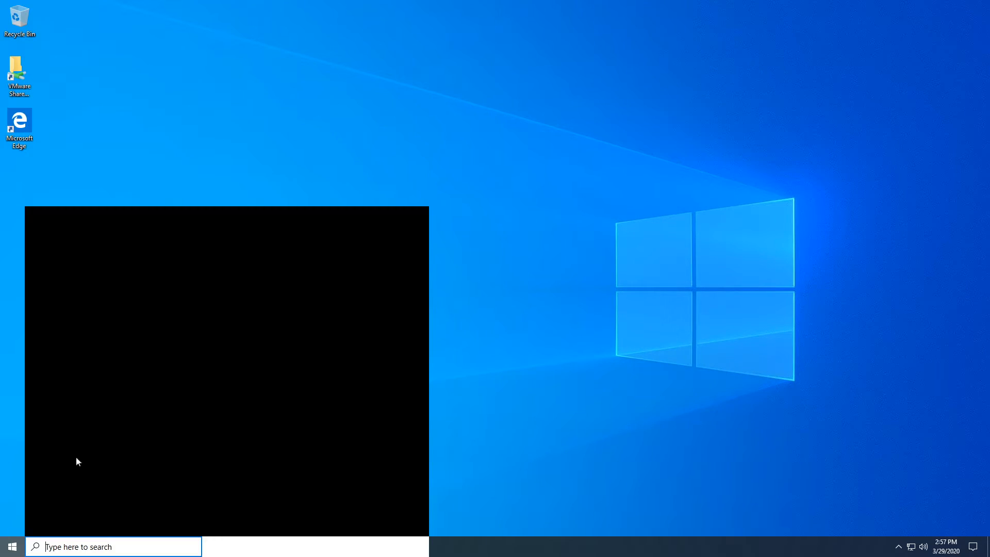
scroll(105, 377, down, 10)
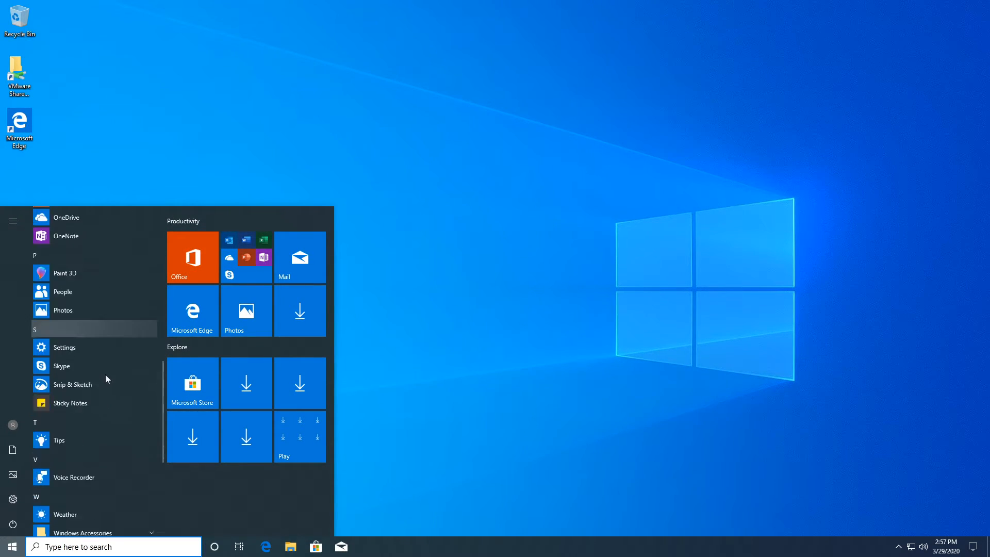
scroll(106, 373, up, 15)
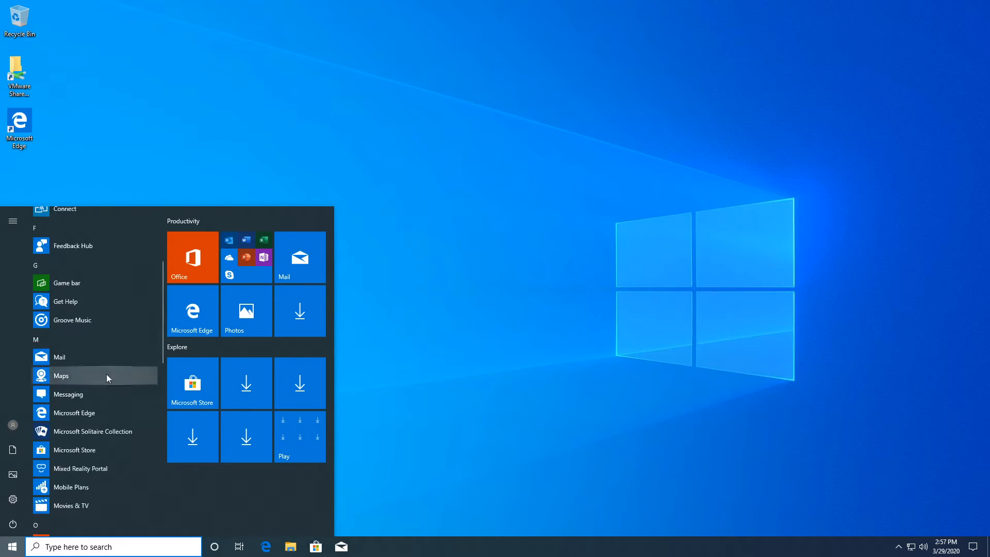
click(388, 333)
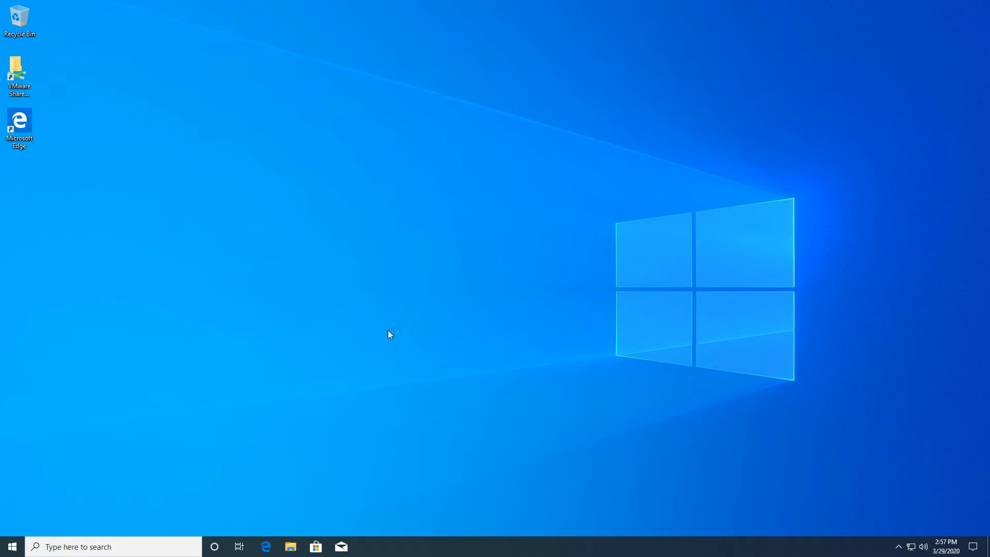
right_click(431, 334)
click(332, 352)
click(648, 423)
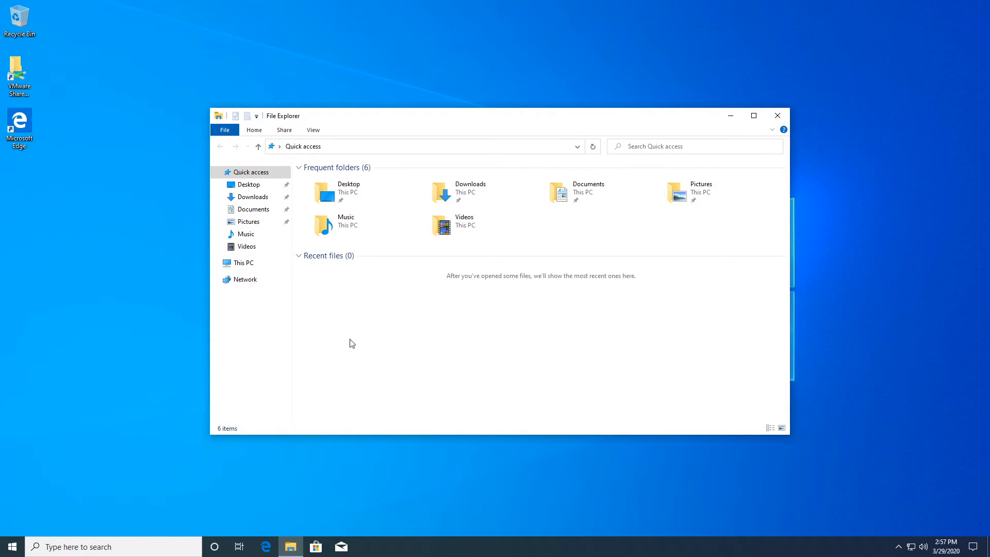
click(245, 263)
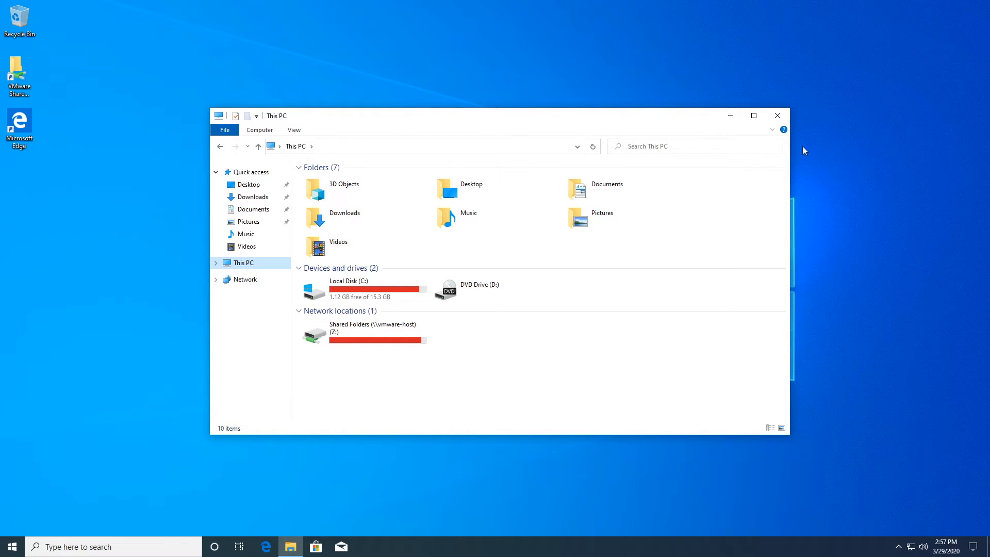
click(778, 115)
Step: On the Windows 7 VM, attempt a logon as youtube with its password
key(ctrl+Left)
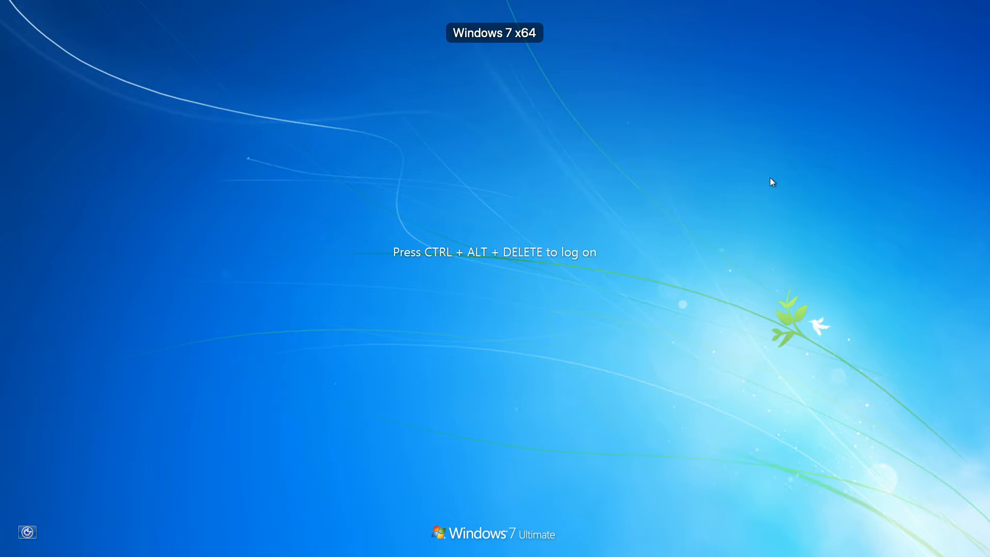
key(ctrl+alt+Delete)
key(Return)
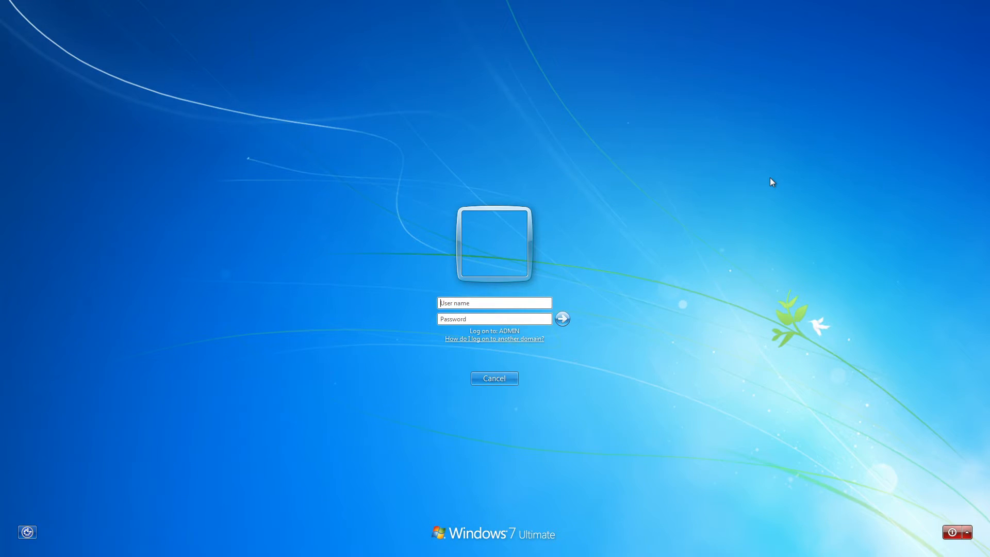
text(yout)
key(BackSpace)
key(BackSpace)
key(BackSpace)
text(youtube)
key(Tab)
text(•••••••)
key(Return)
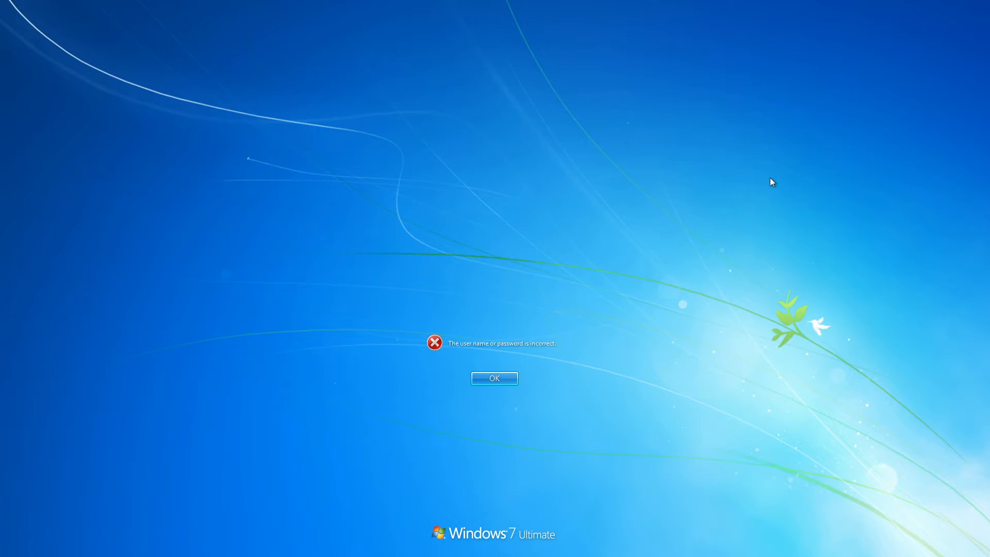
Step: Dismiss the logon error and retype the user name beginning with desktop-aggsqr2
key(Return)
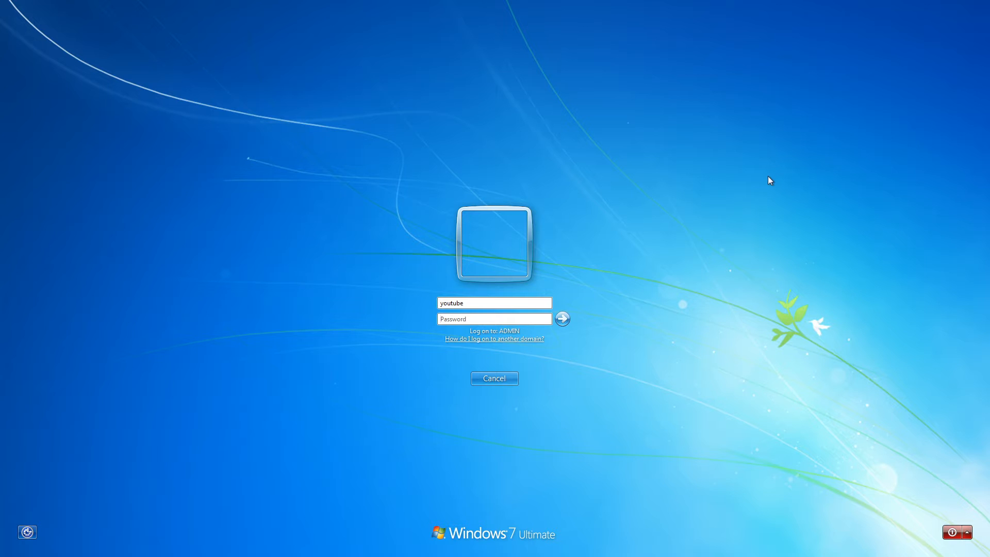
key(shift+Tab)
text(desktop-aggsqr2)
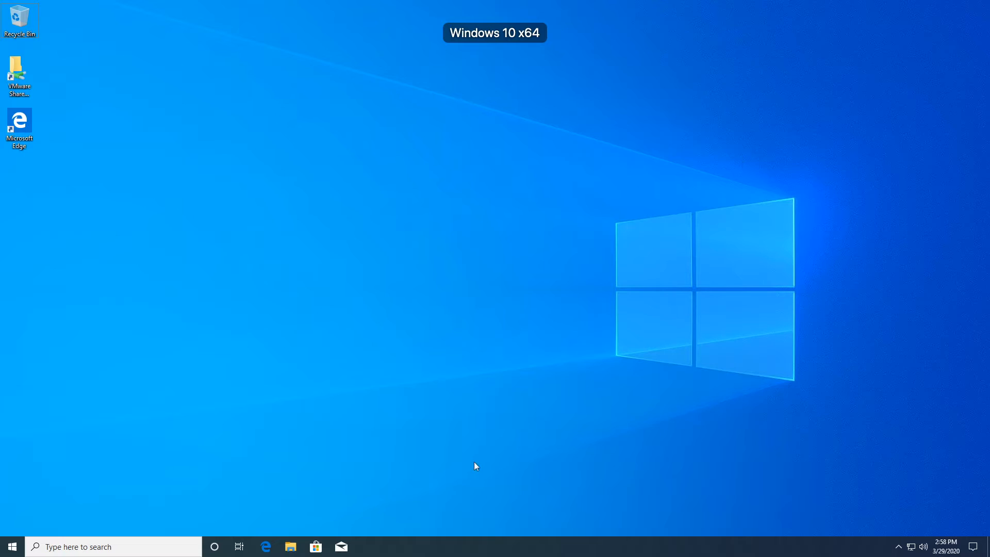
Step: View the System information page, then attempt a logon as \youtube, which fails with an error
right_click(7, 544)
click(75, 310)
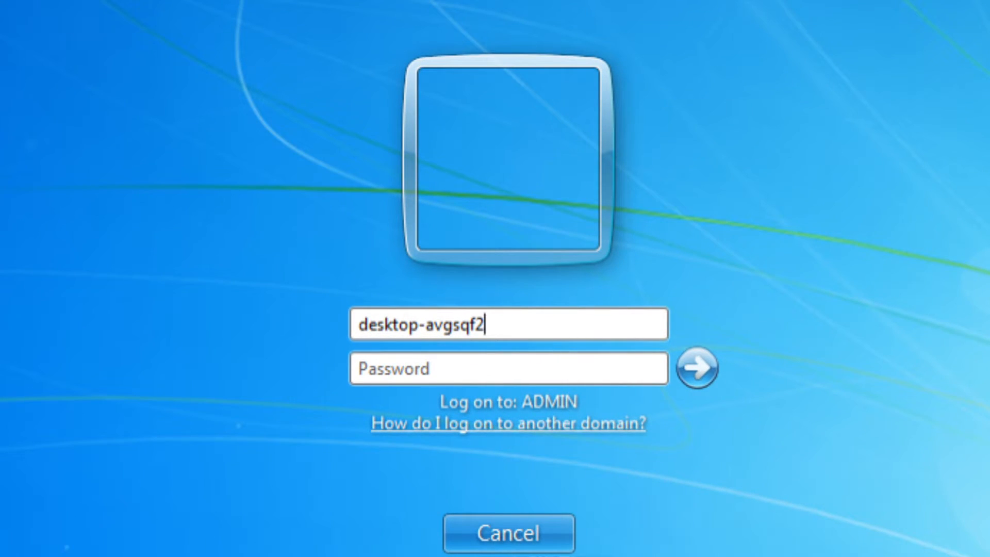
text(\youtube)
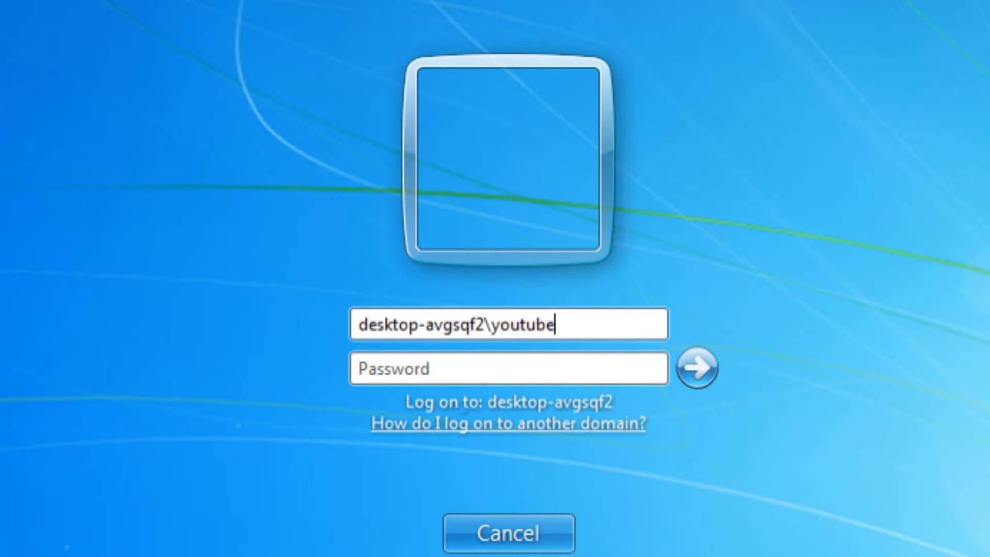
key(Tab)
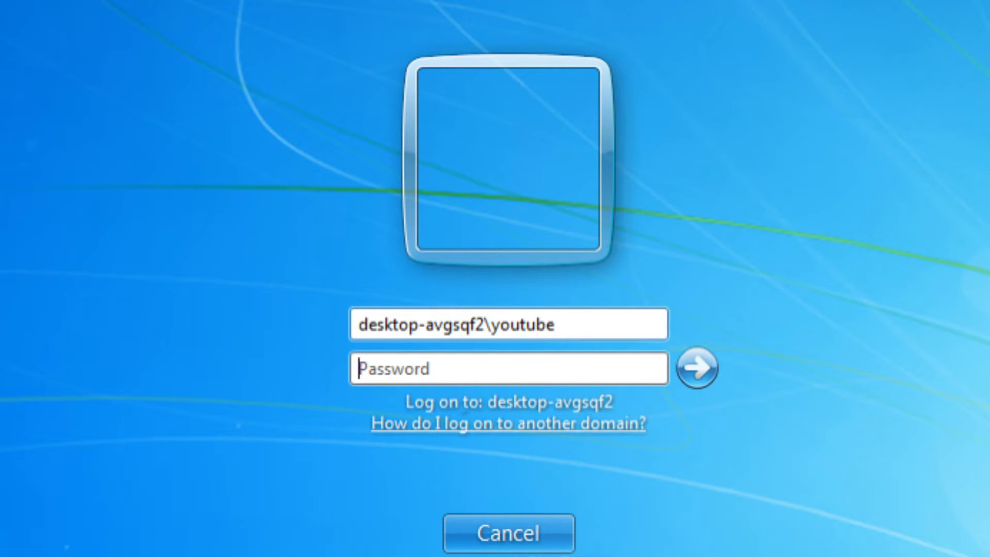
text(12345)
key(BackSpace)
key(BackSpace)
key(BackSpace)
key(BackSpace)
key(BackSpace)
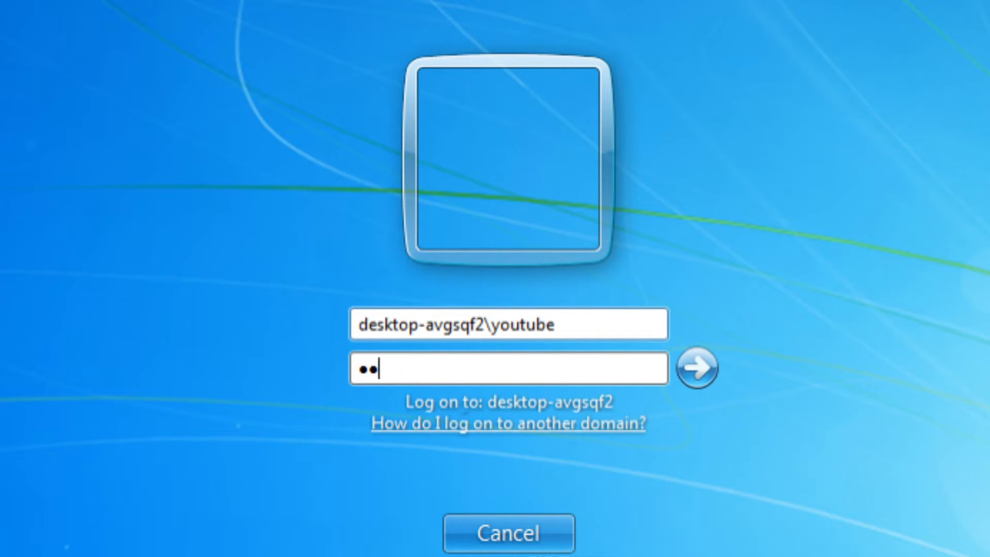
text(12345)
key(Return)
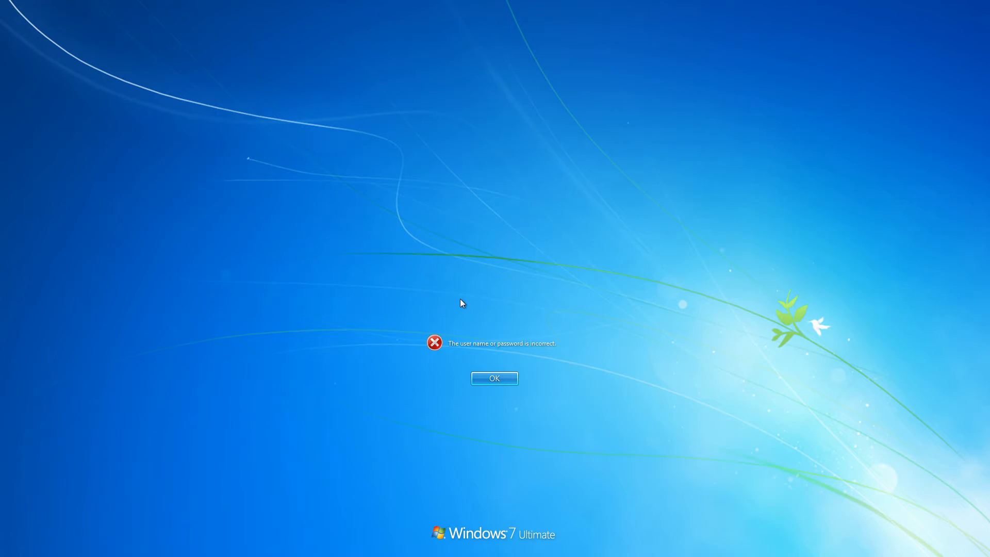
key(Return)
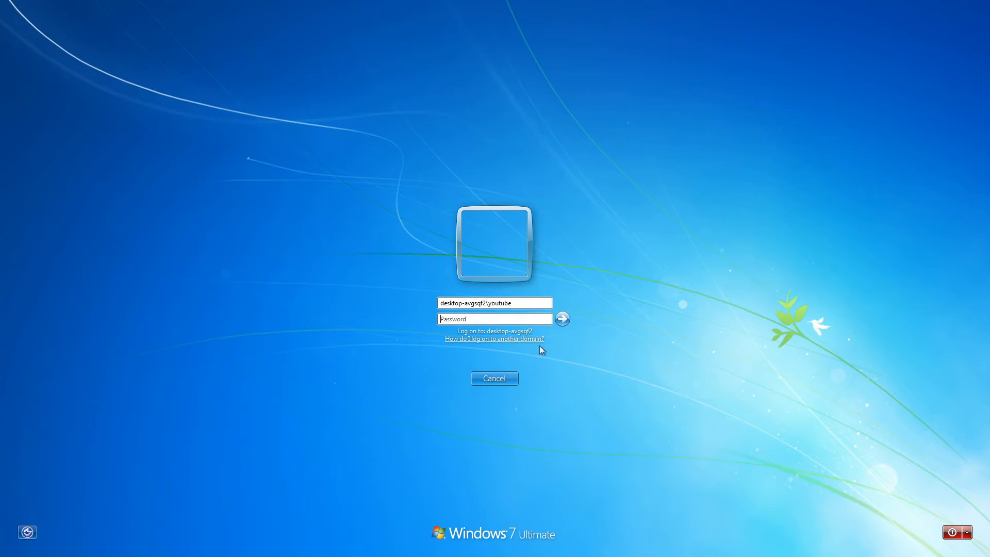
Step: Replace the user name with youtube, enter the account password and sign in to ADMIN
key(shift+Tab)
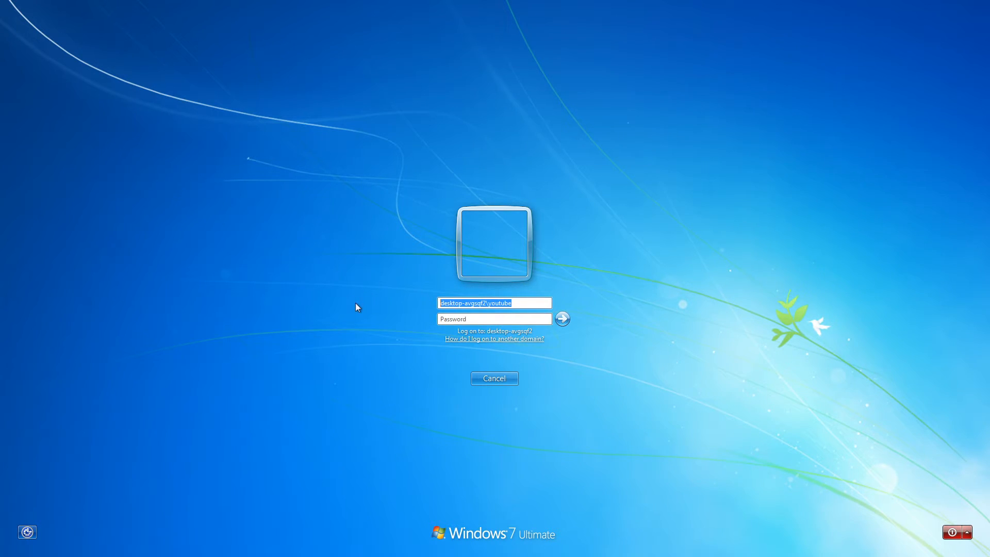
text(youtube)
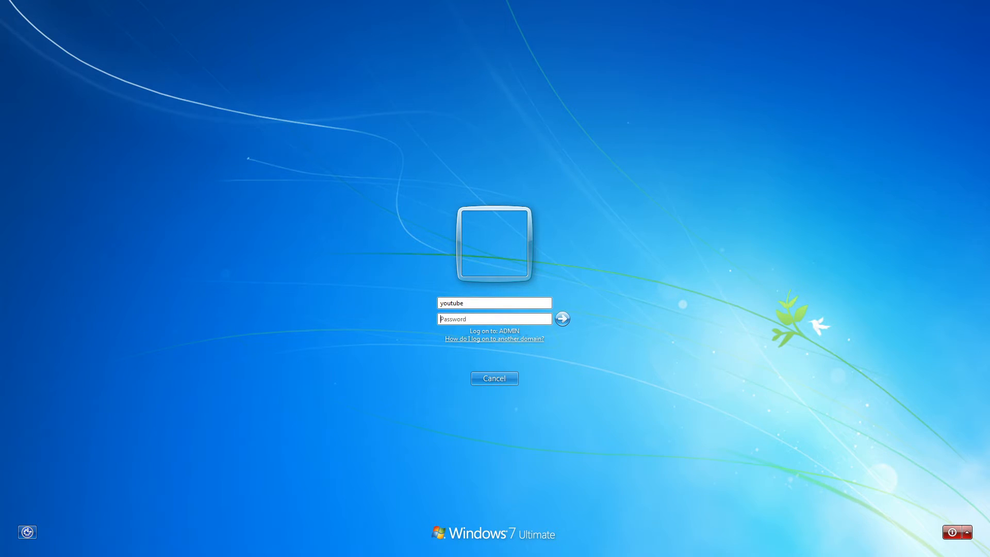
key(Tab)
text(*********)
key(Return)
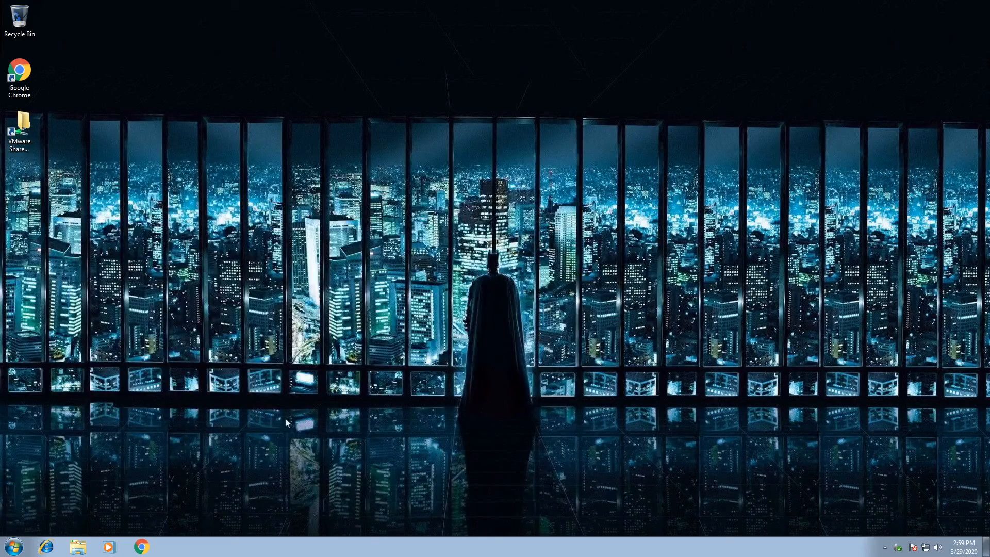
Step: Open Personalization from the desktop shortcut menu and close it again
right_click(285, 418)
click(342, 528)
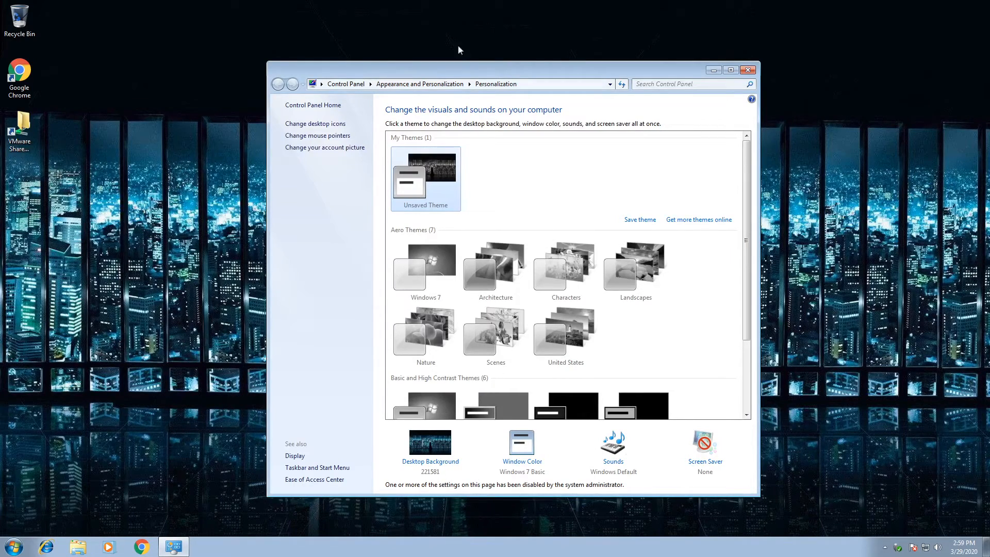
click(748, 71)
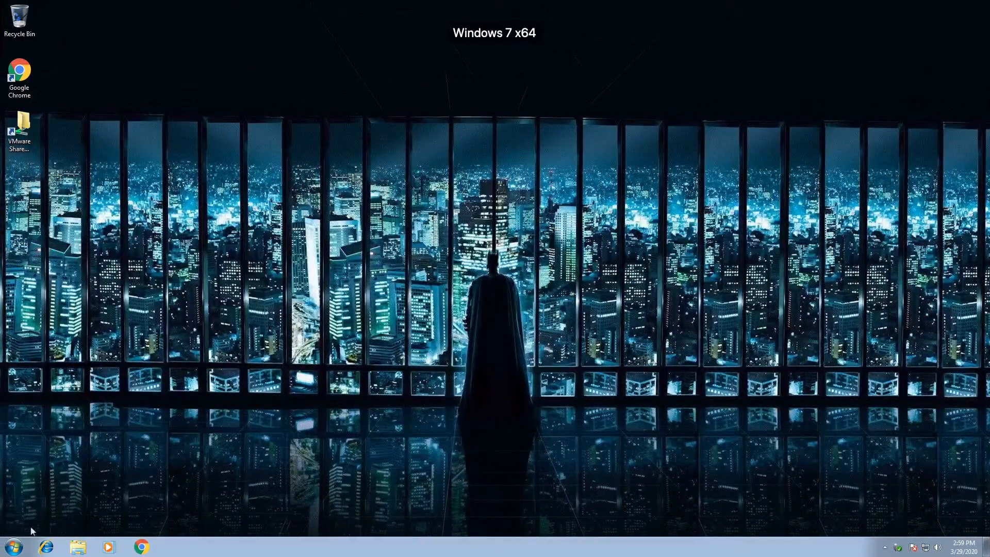
Step: Launch netplwiz from Start menu search and approve elevation with the administrator account and password
click(14, 546)
right_click(186, 429)
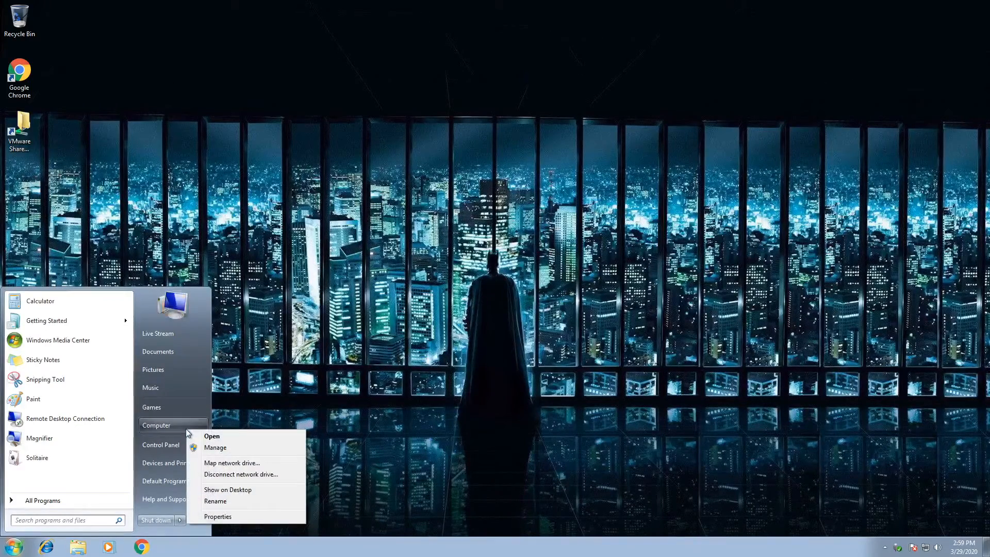
click(74, 519)
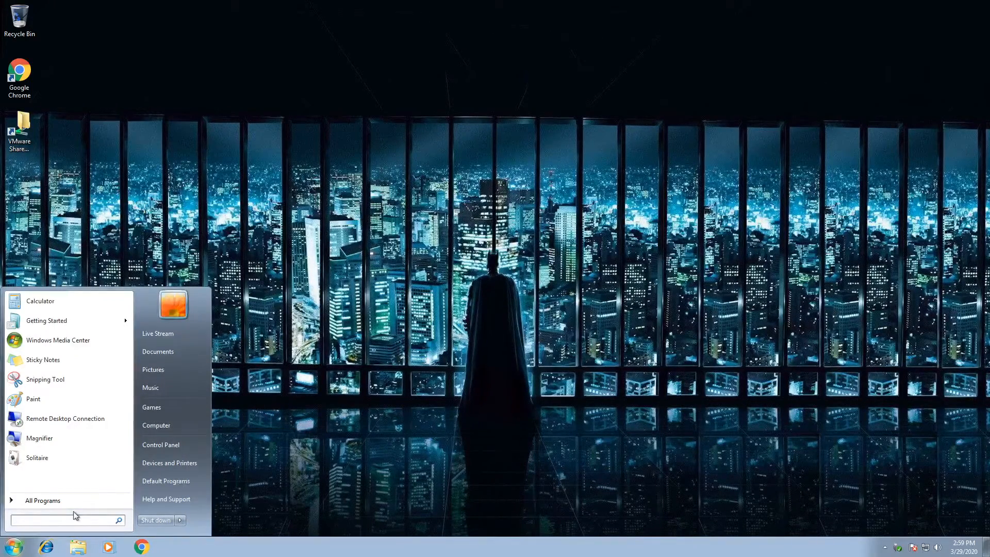
text(netplwiz)
key(Return)
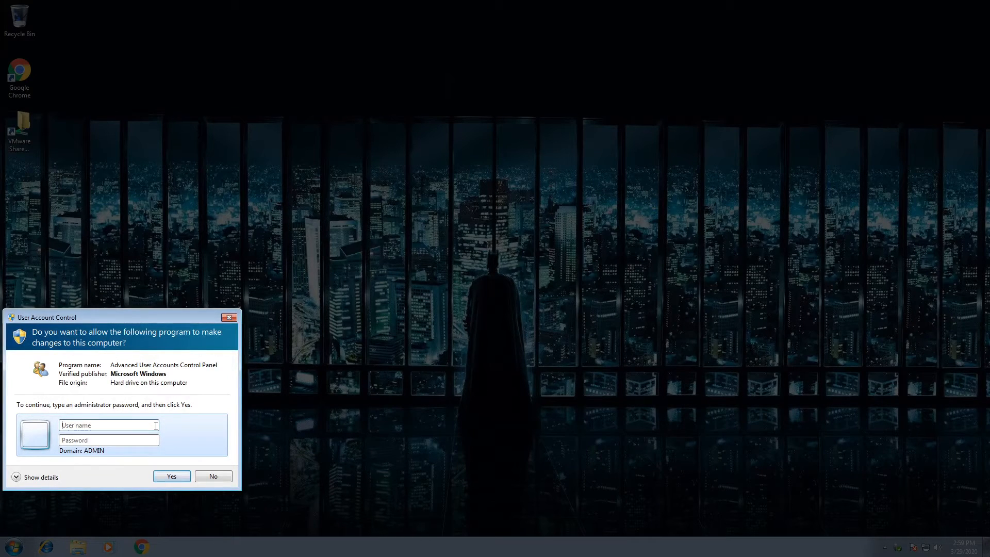
text(administrator)
key(Tab)
text(•••••••)
key(Return)
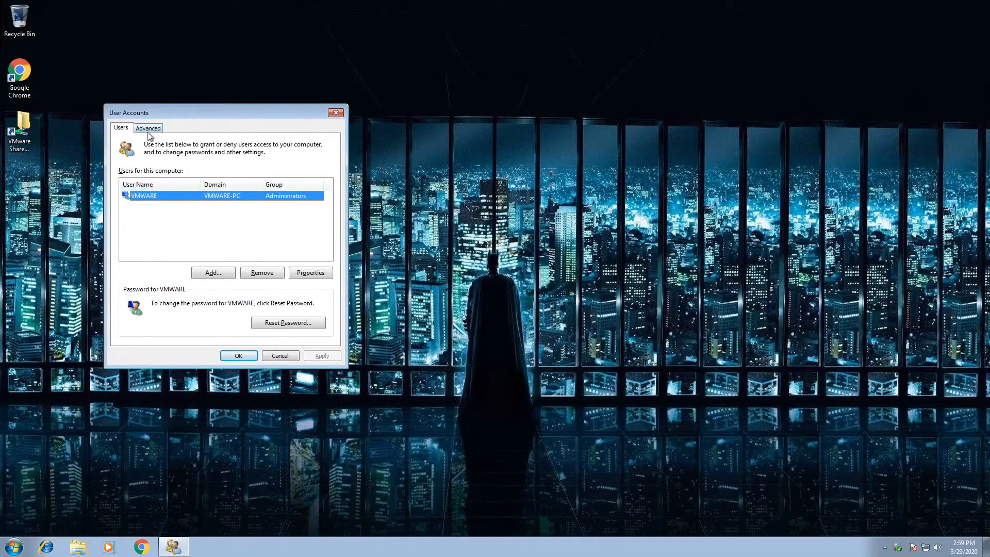
Step: Open Local Users and Groups from the Advanced tab and start a New User in Users
click(149, 130)
click(304, 242)
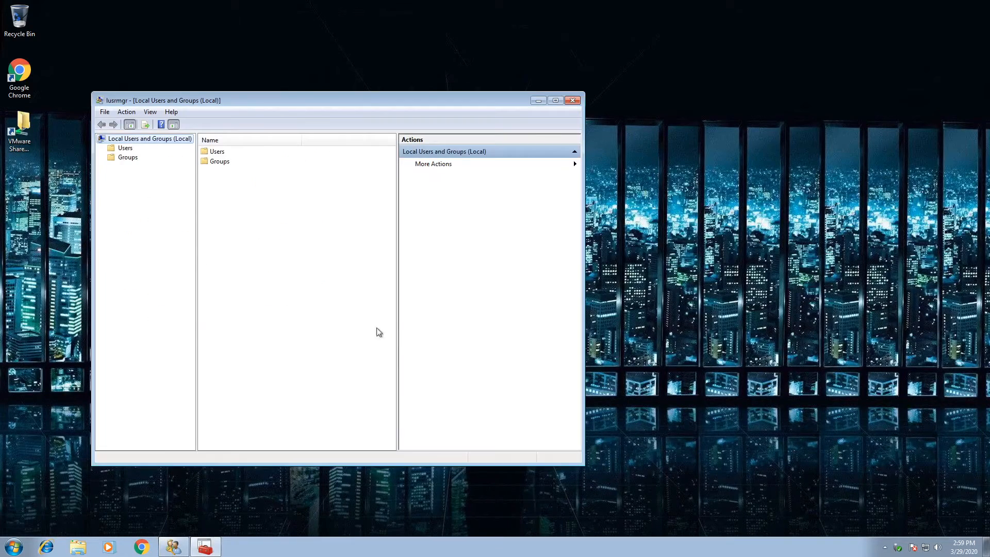
double_click(226, 151)
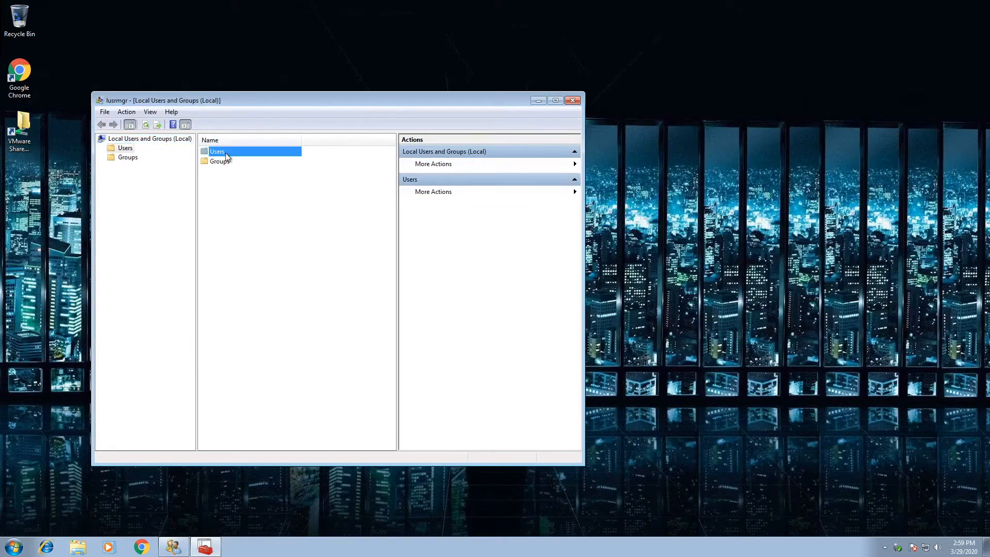
right_click(251, 205)
click(280, 213)
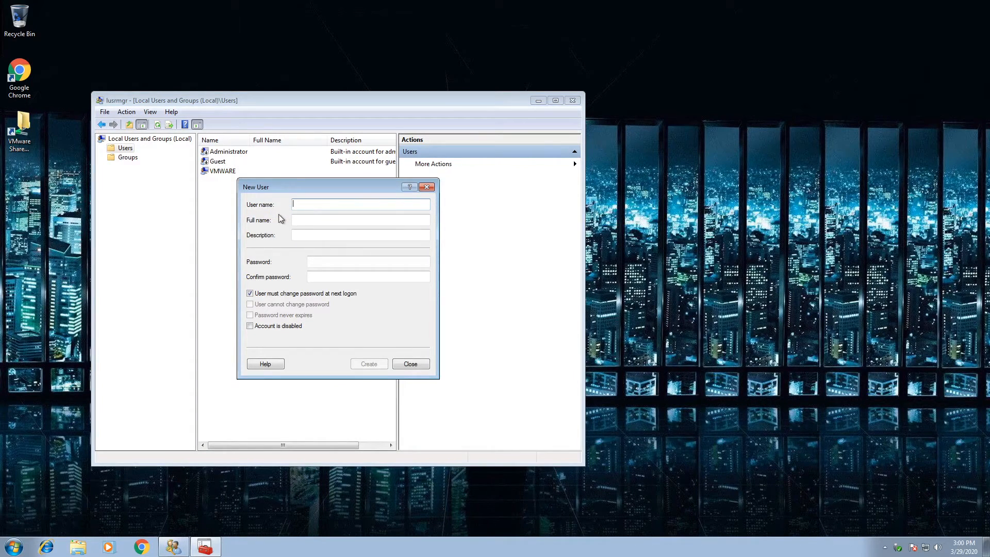
Step: Create local user Logan with the user's full name and a password, then close lusrmgr
key(super)
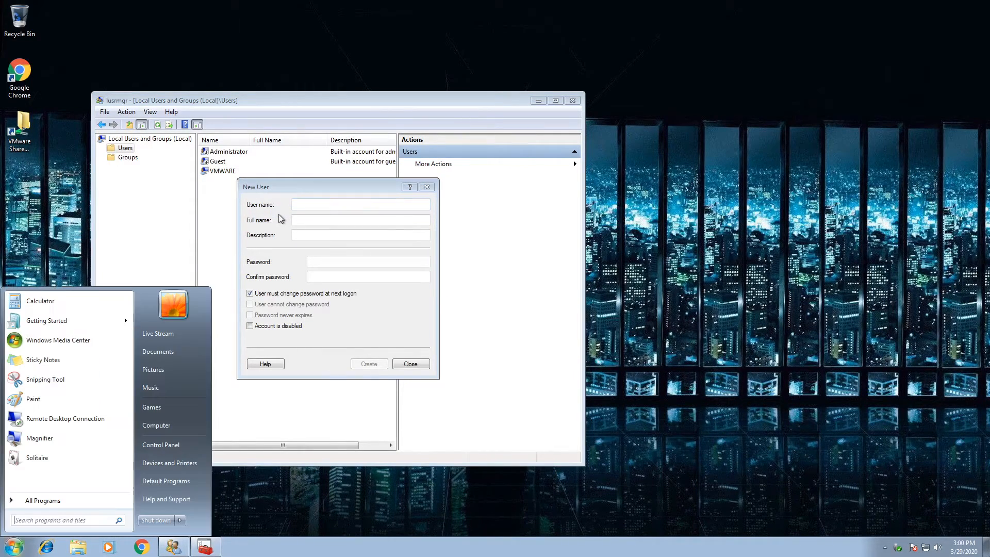
key(super)
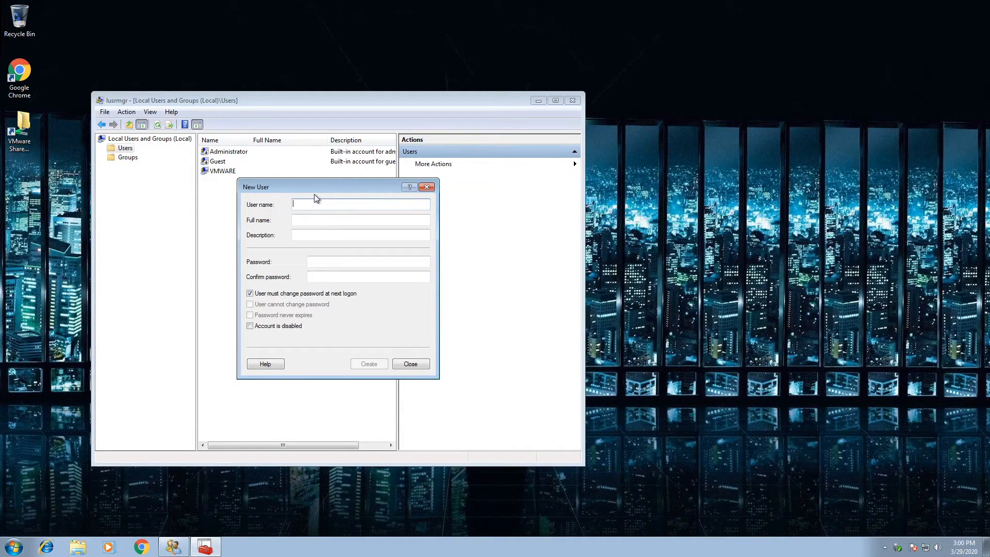
text(Logan)
key(Tab)
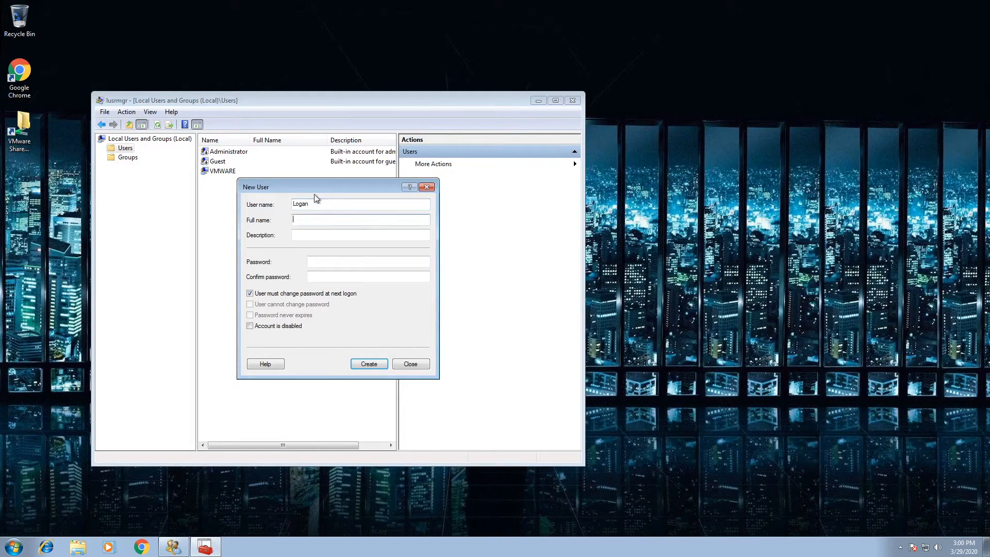
key(Tab)
key(Tab)
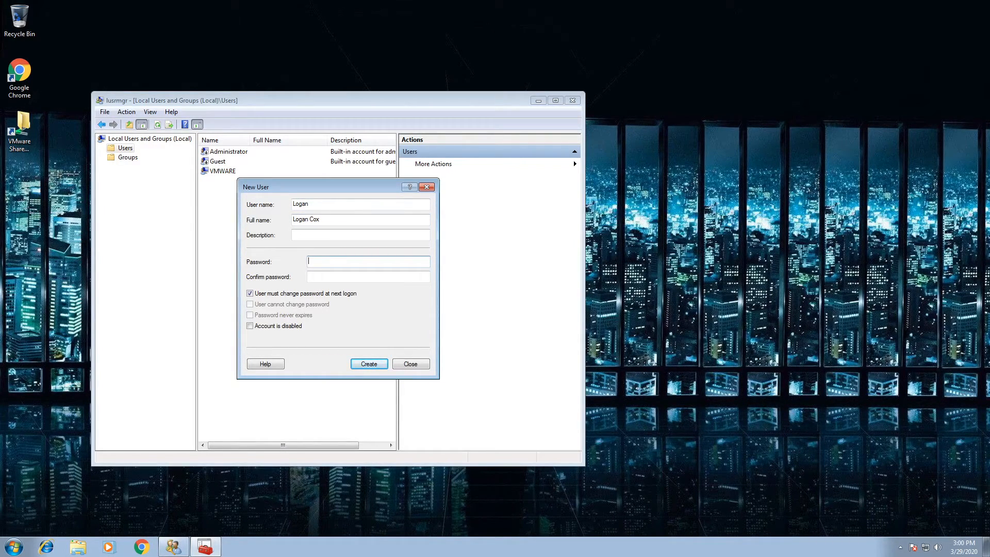
text(********)
key(Tab)
text(********)
key(Return)
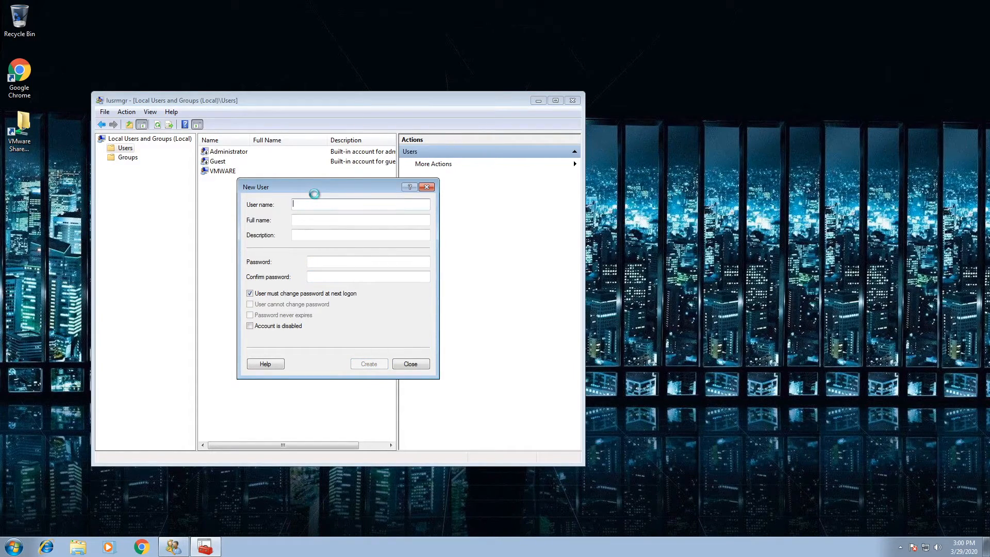
click(427, 187)
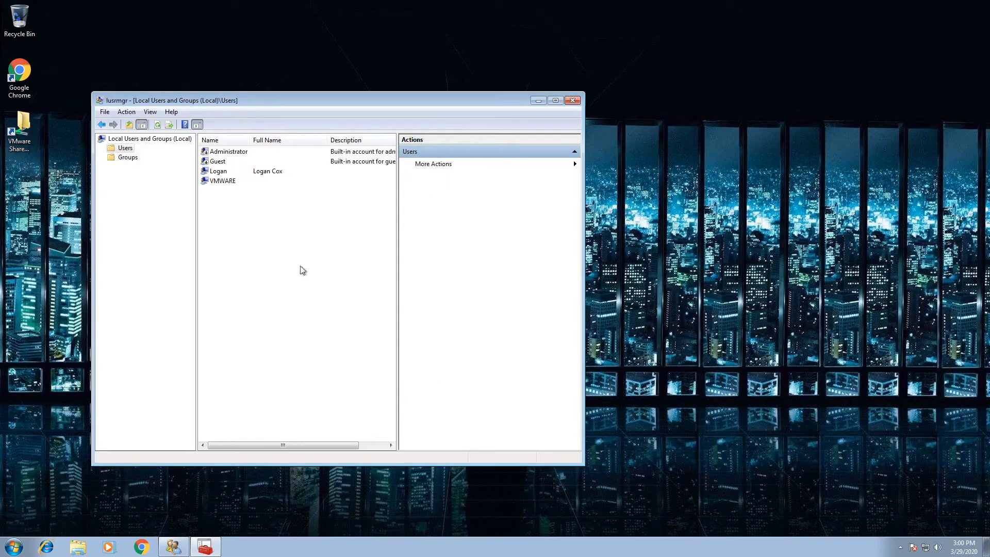
click(572, 100)
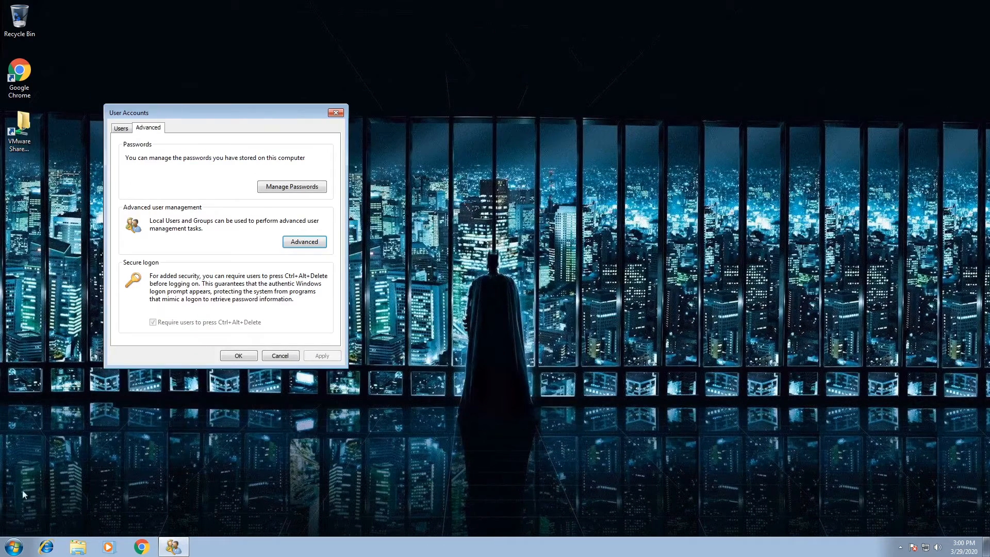
Step: Log off the current user and bring up the logon prompt with Ctrl+Alt+Del
click(14, 546)
click(180, 520)
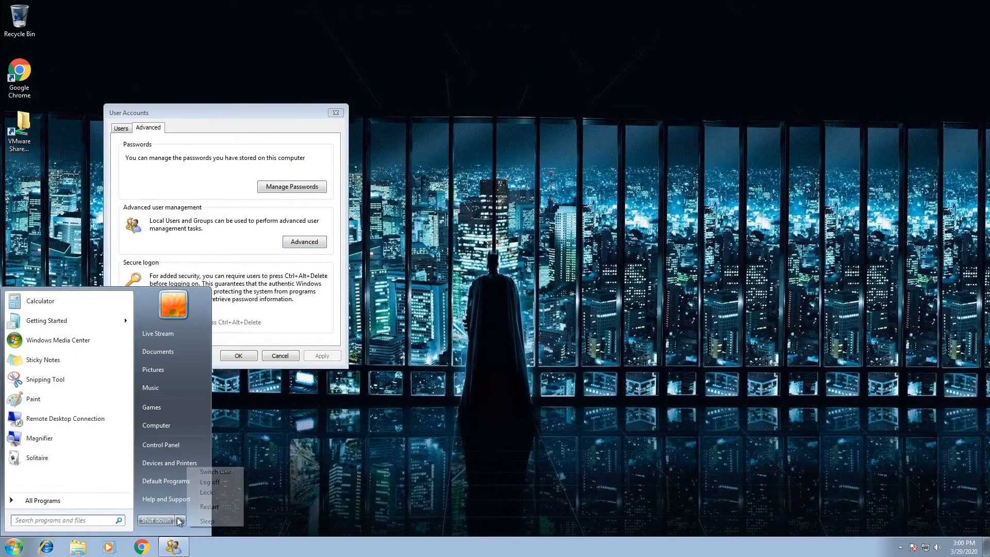
click(206, 482)
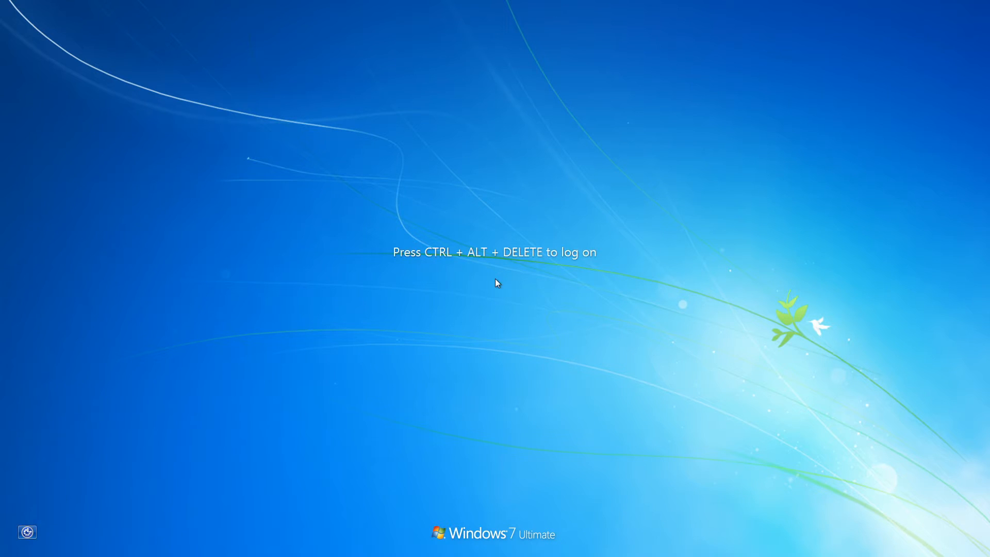
key(ctrl+alt+Delete)
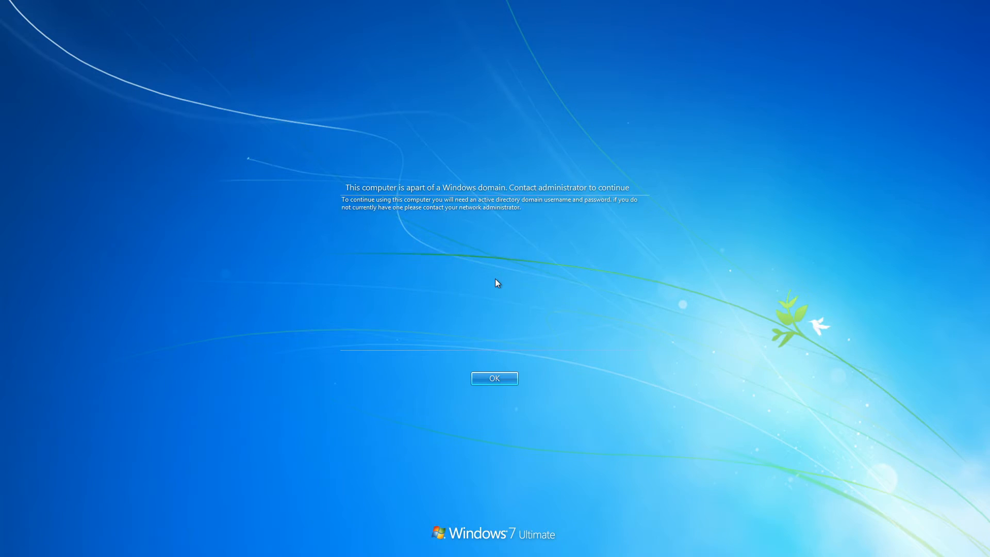
key(Return)
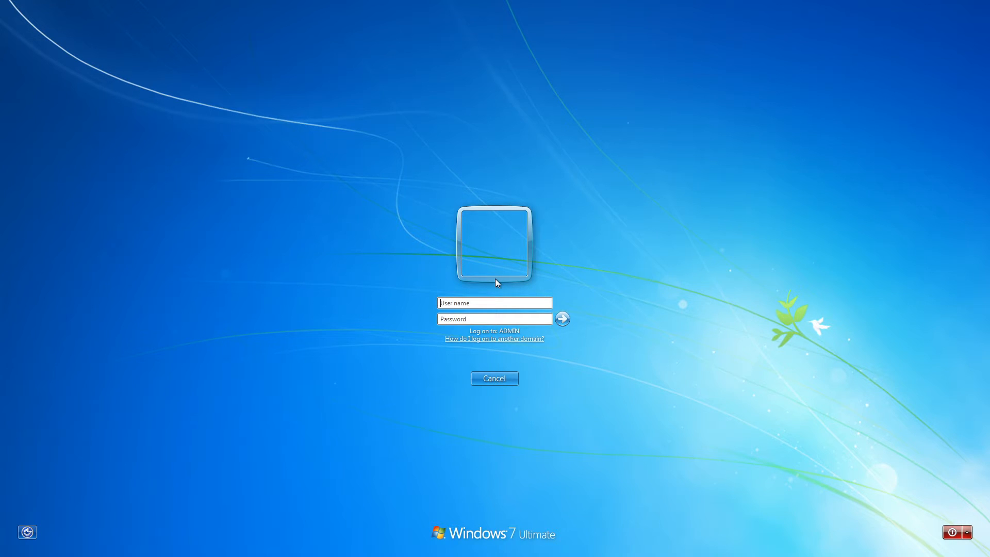
Step: Sign in as the local user vmware-pc\logan with the account password
text(vmware-pc\)
text(logan)
key(Tab)
text(********)
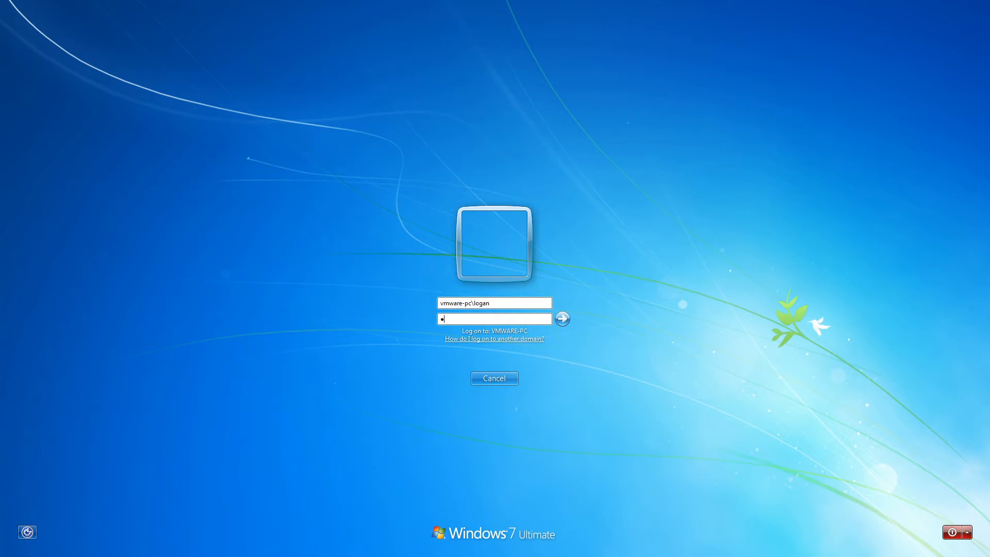
key(Return)
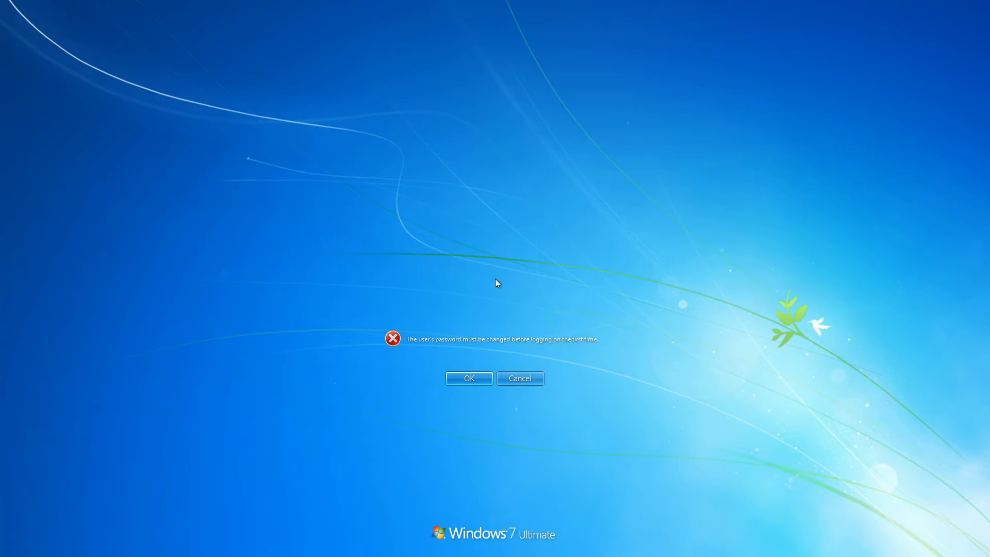
Step: Set and confirm a new password at first logon and continue to the desktop
key(Return)
text(****)
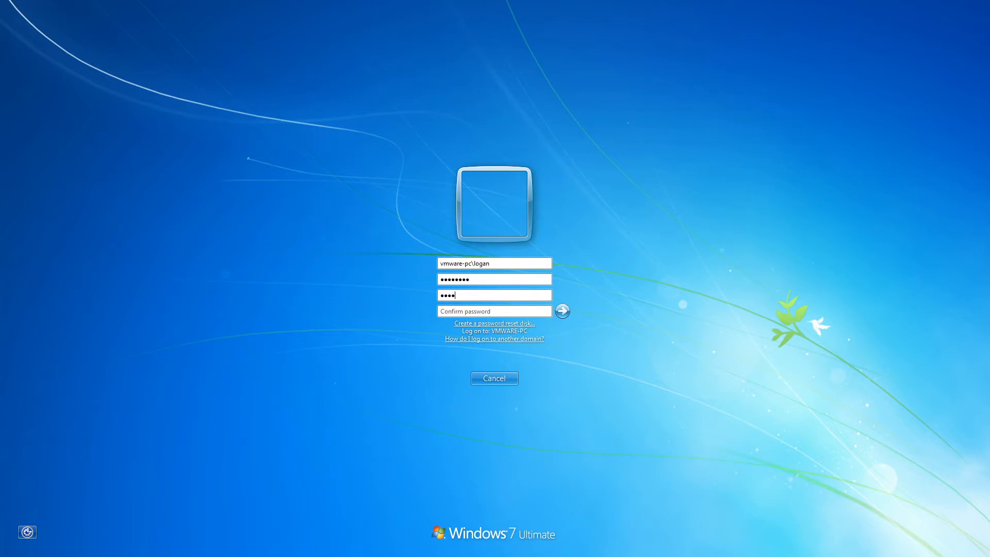
text(*******)
key(Tab)
text(***********)
key(Return)
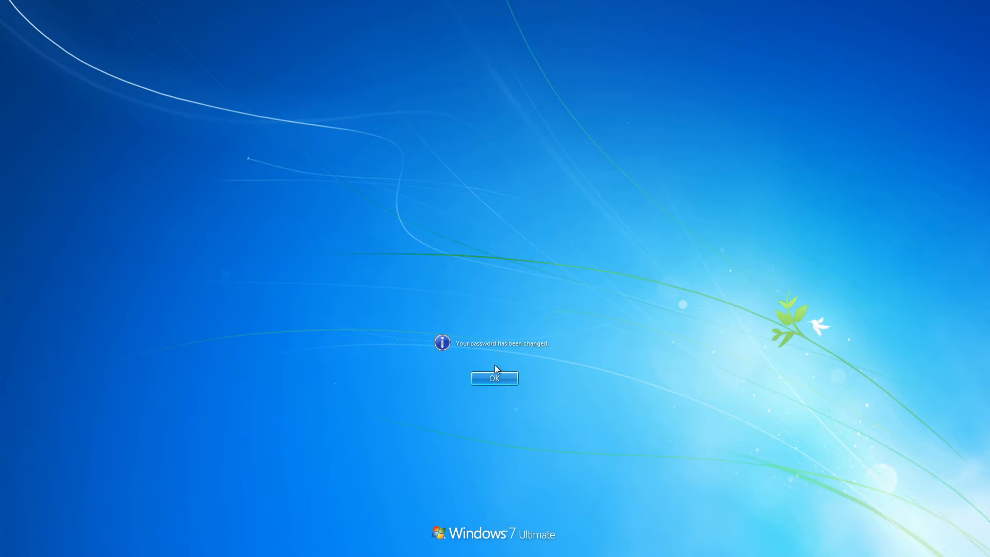
click(495, 377)
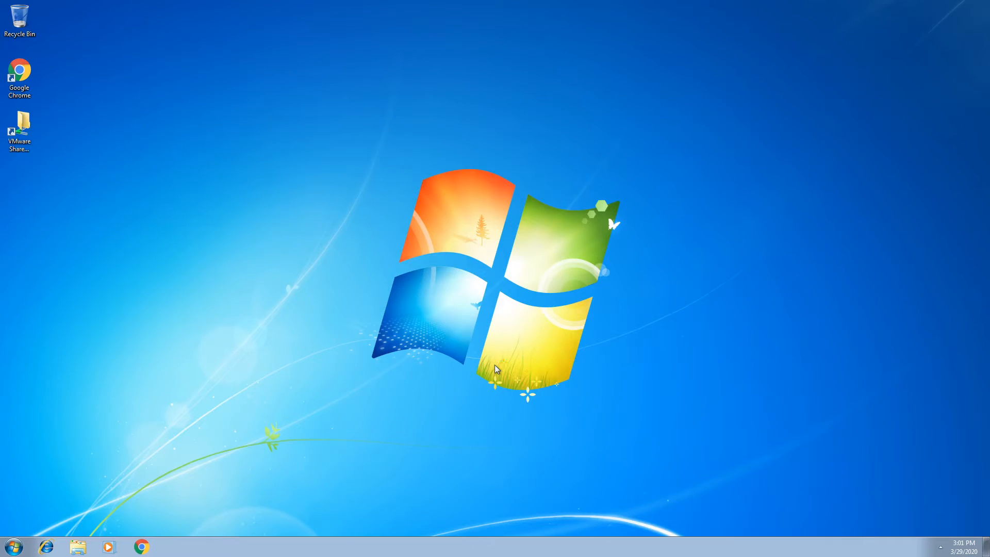
Step: Switch the desktop from Windows 7 Basic to the Windows 7 Aero theme and close Personalization
right_click(286, 460)
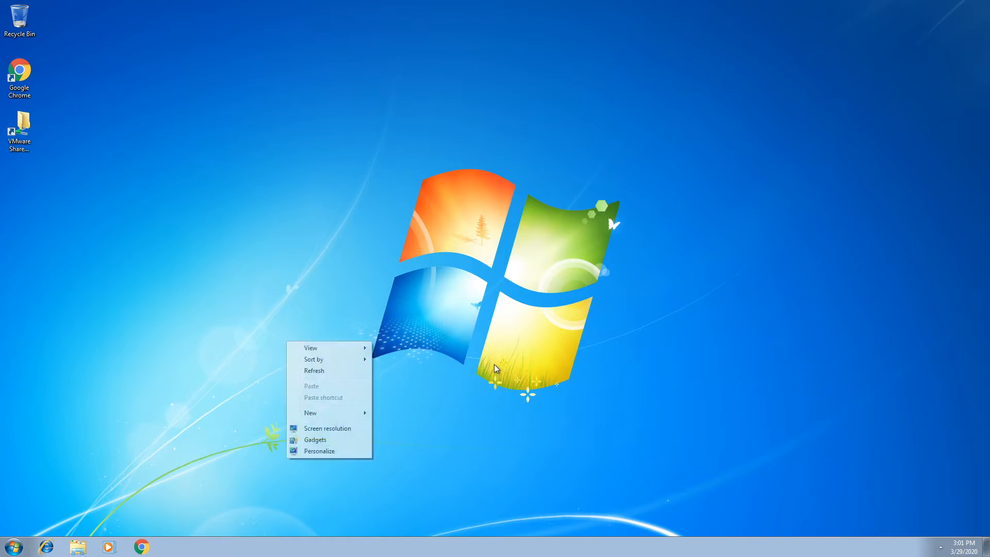
click(331, 452)
click(354, 204)
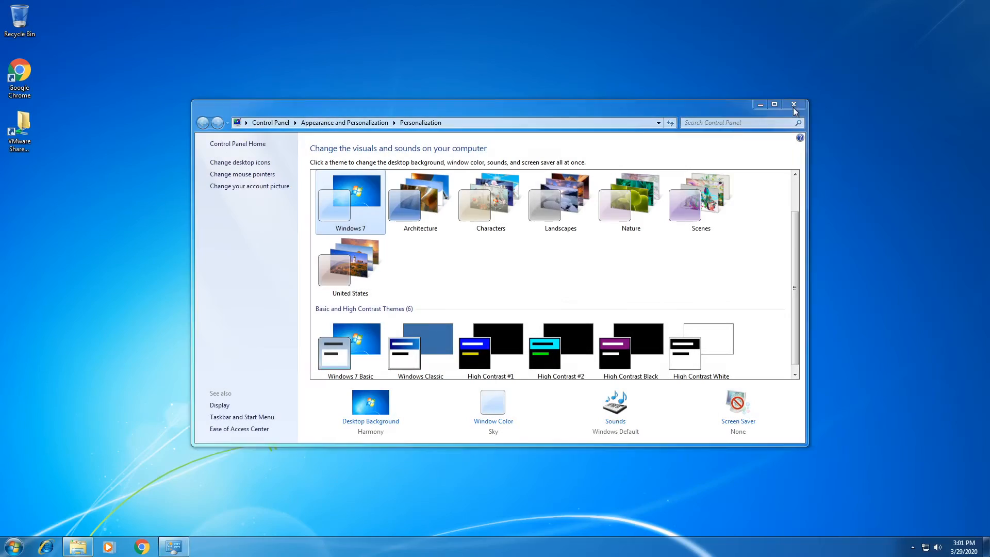
click(794, 108)
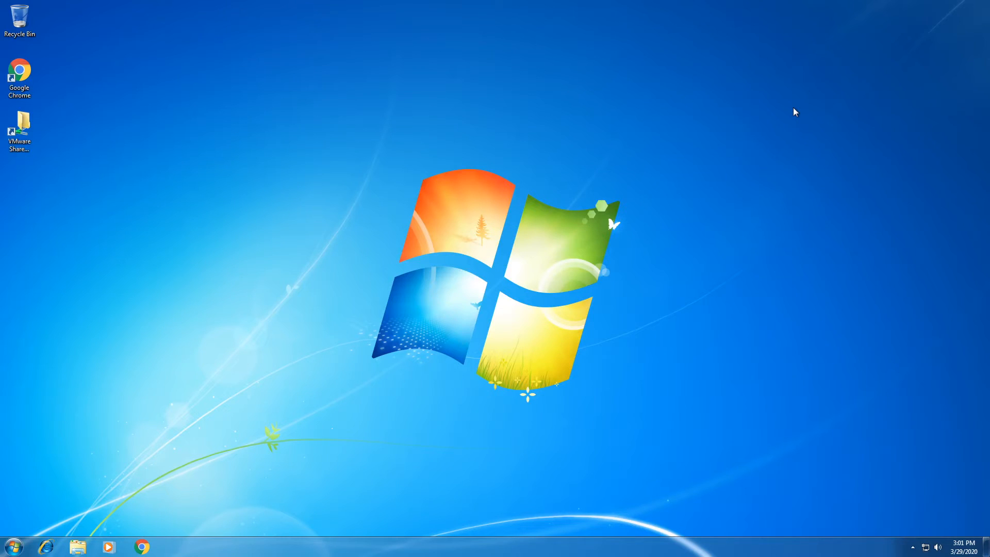
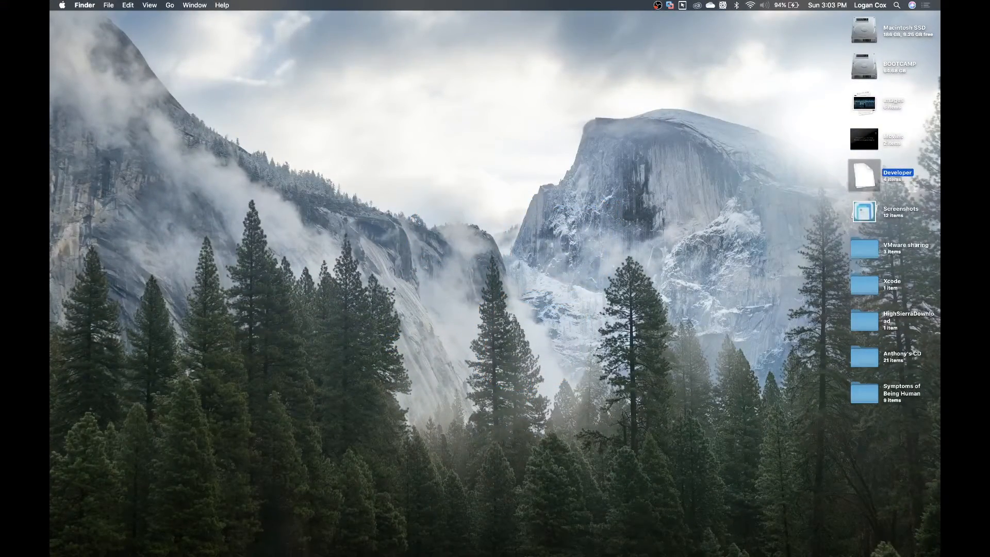
Step: Open Finder's Network view, pick the remote iMac, and start a Share Screen session
mouse_move(319, 555)
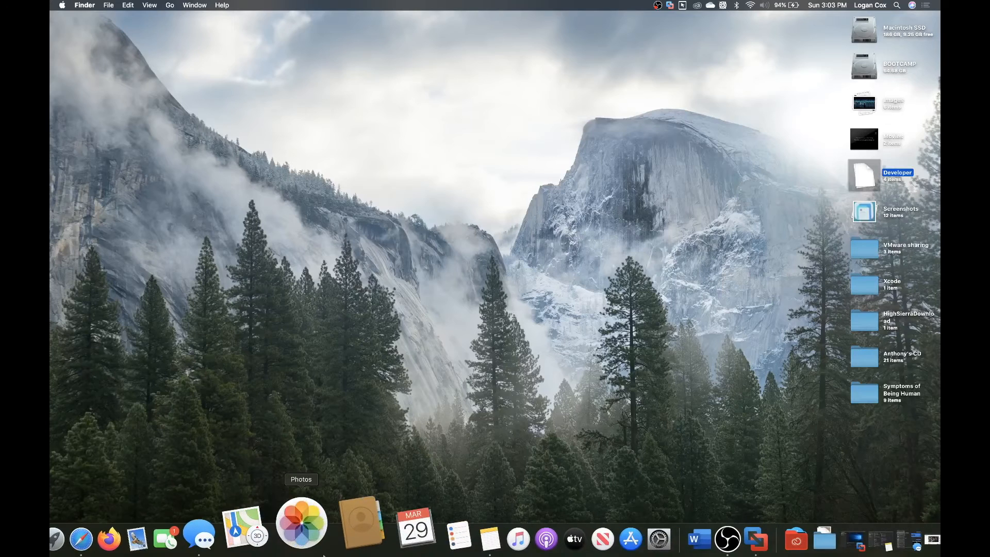
click(93, 525)
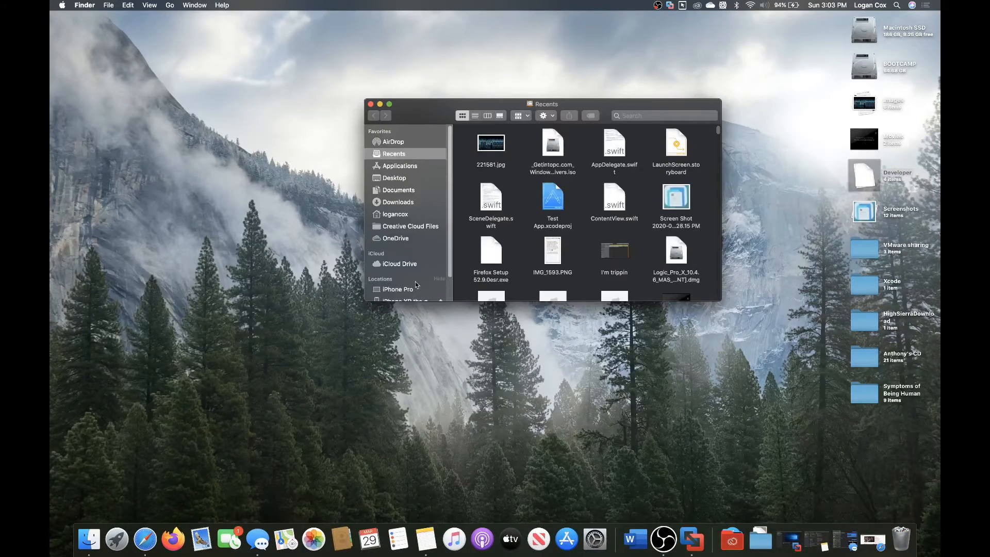
scroll(413, 258, down, 3)
click(394, 295)
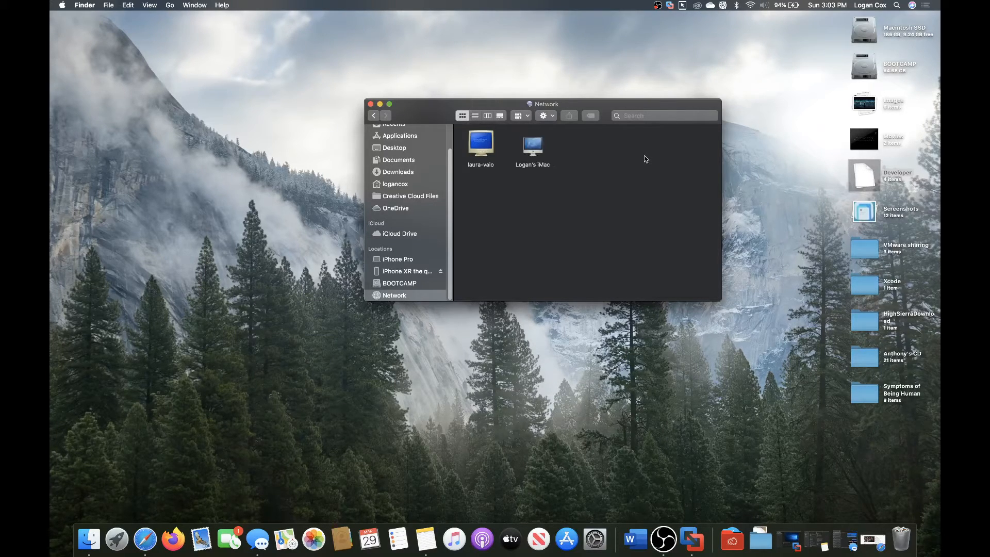
click(532, 161)
double_click(528, 147)
click(646, 131)
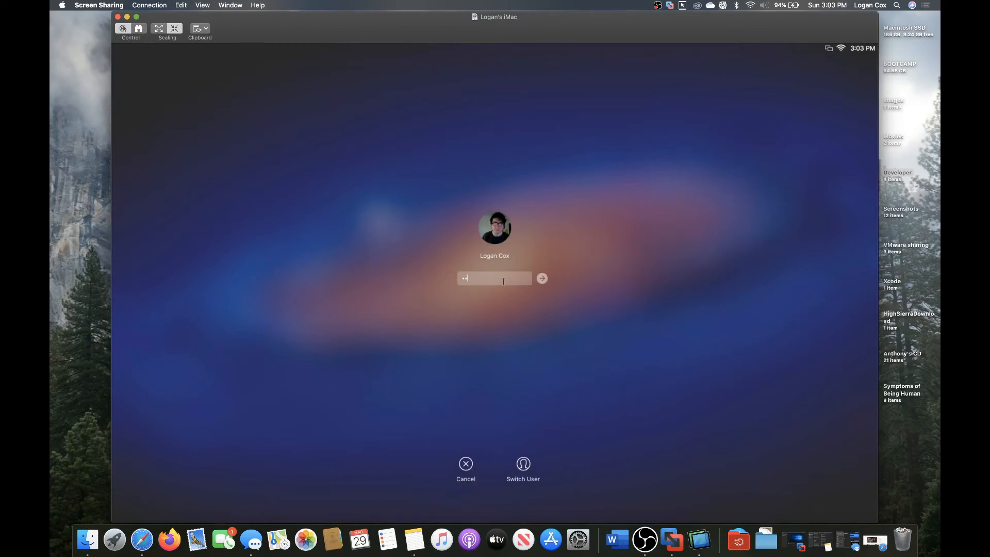
Step: Log in to the remote iMac with the corrected account password
key(BackSpace)
key(BackSpace)
text(•••)
key(Return)
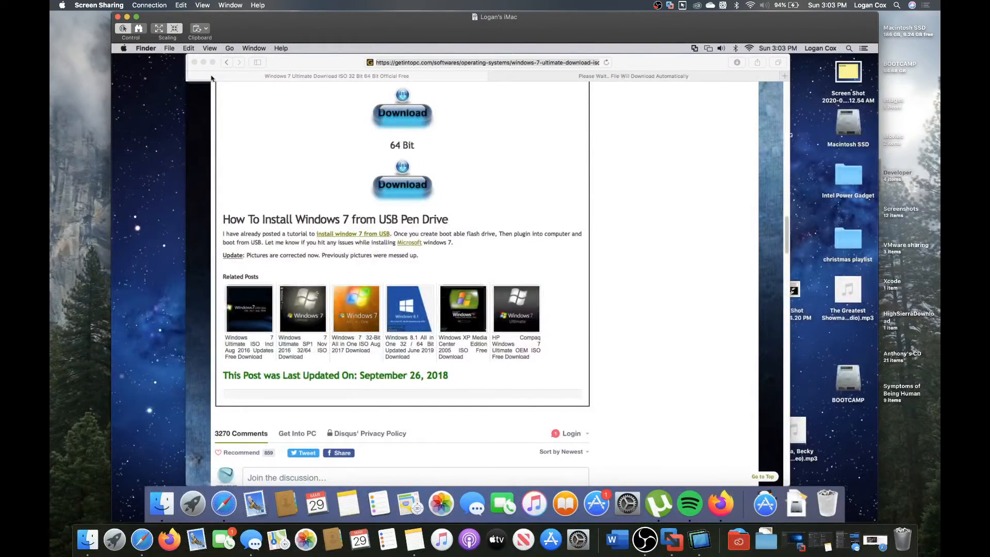
Step: Close the remote Safari and µTorrent windows and bring up System Preferences
click(195, 62)
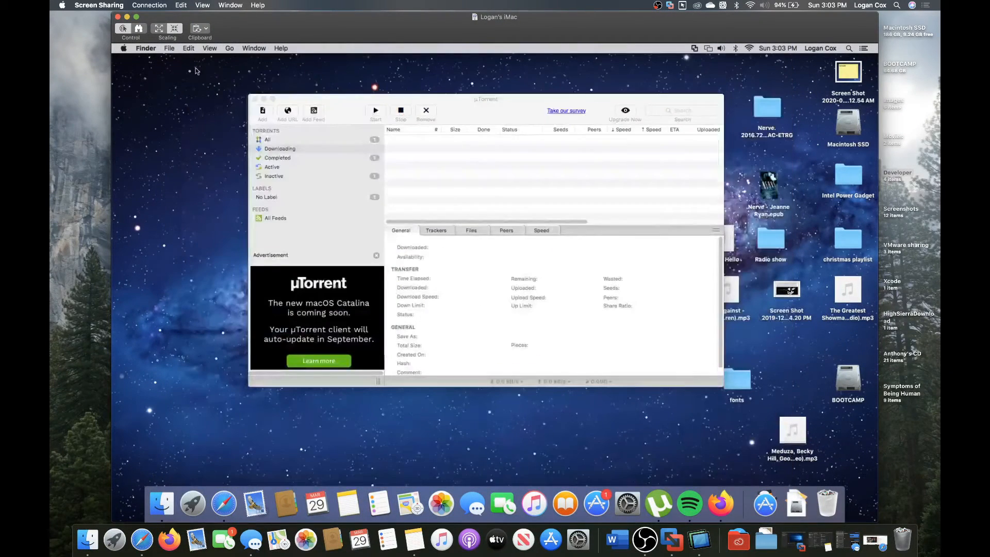
click(255, 98)
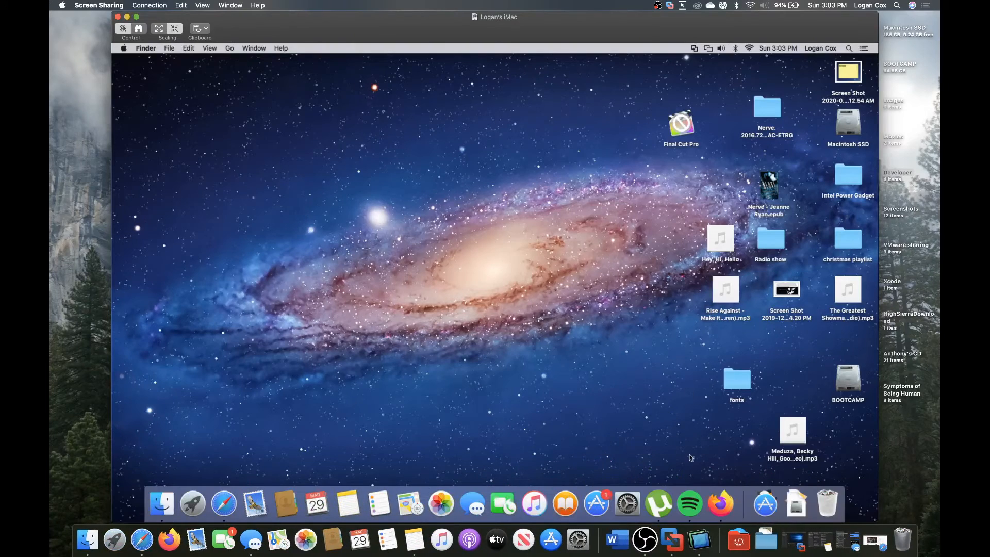
click(632, 482)
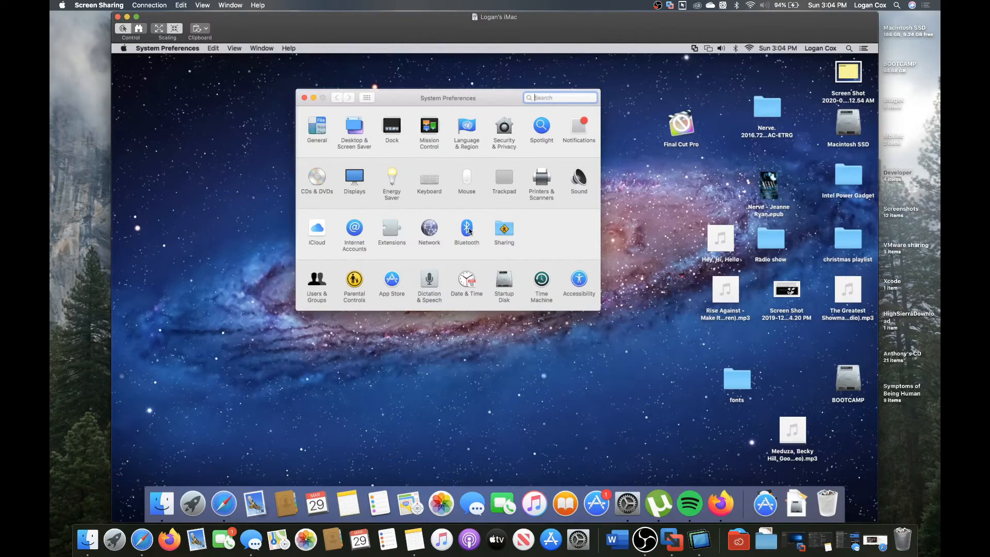
Step: Add a new DNS server entry in the Wi-Fi Advanced DNS settings, then switch to Windows Server
click(433, 228)
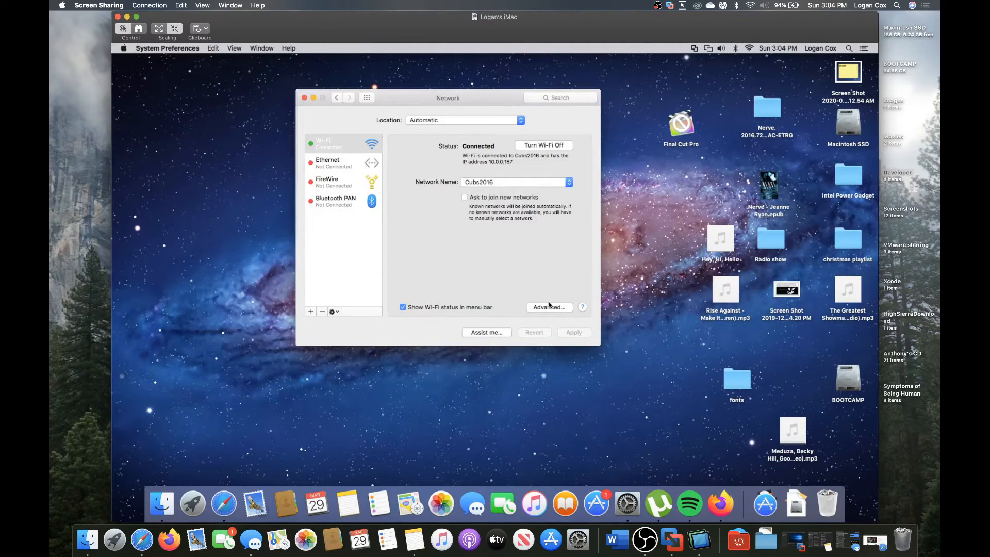
click(550, 308)
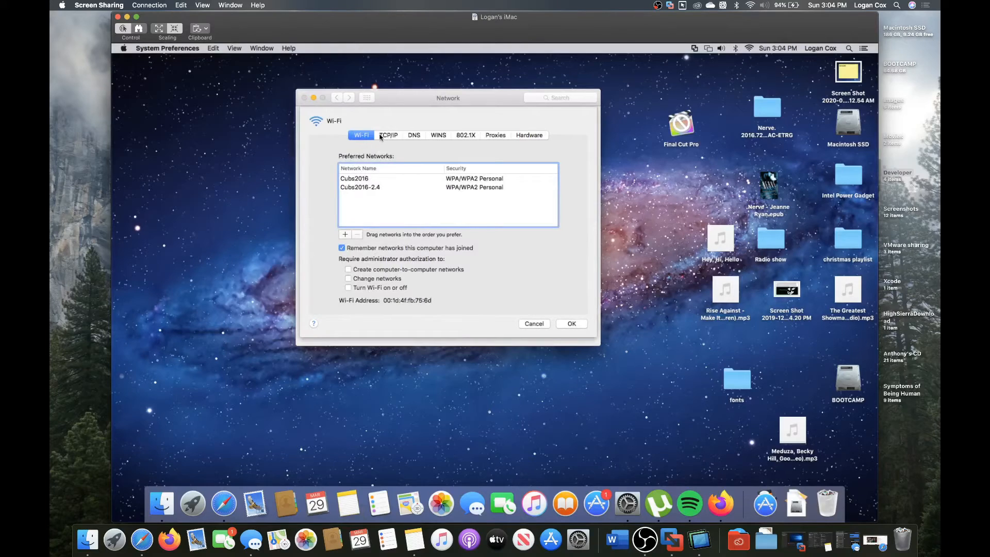
click(414, 136)
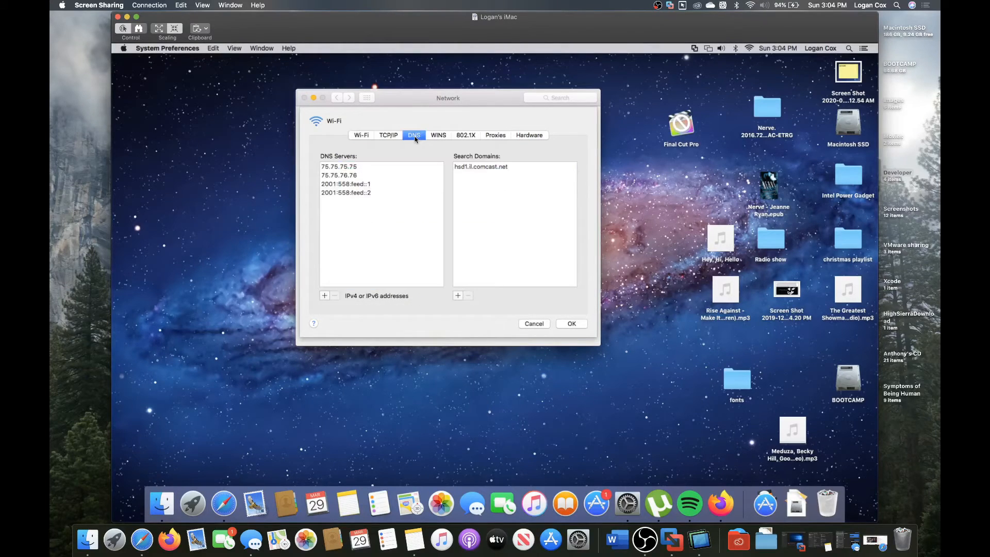
click(343, 169)
click(324, 296)
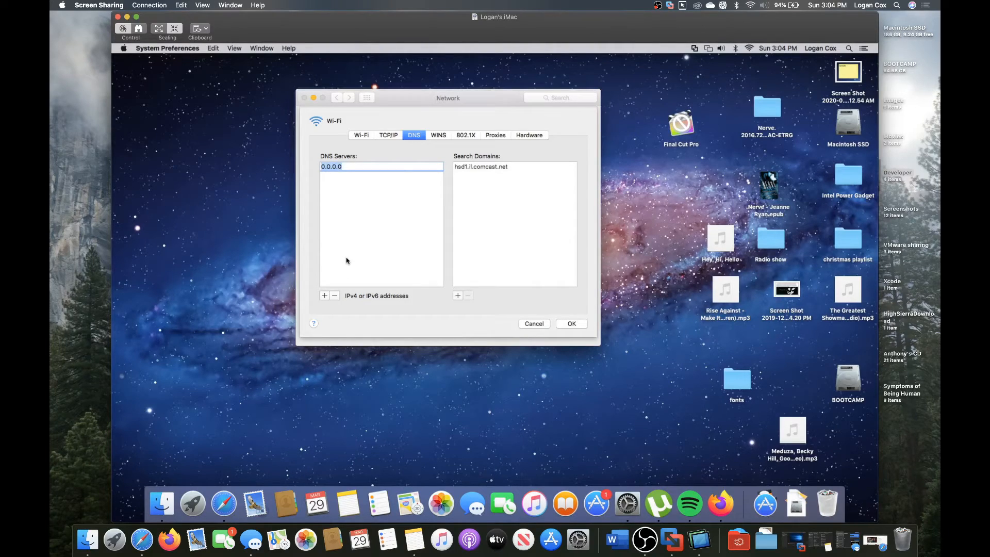
key(ctrl+Right)
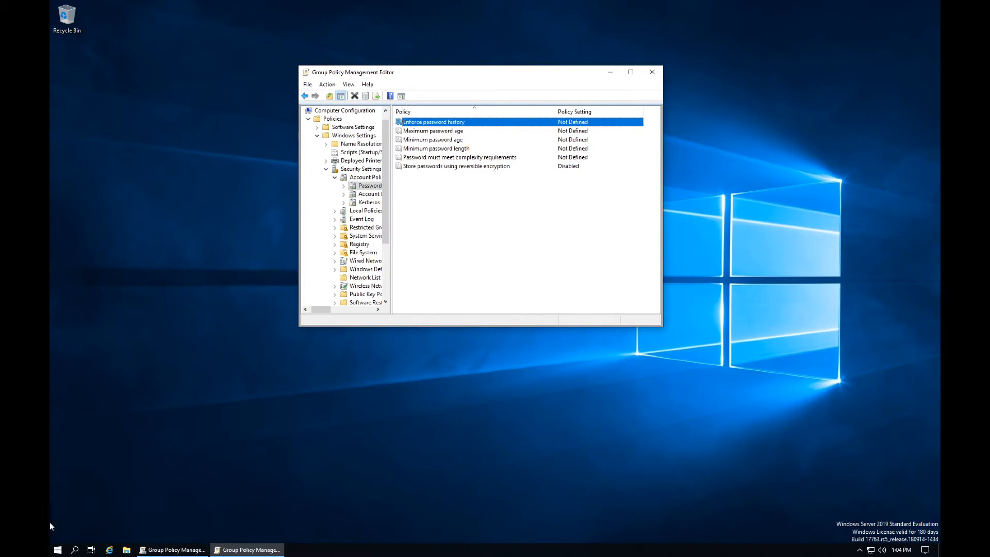
Step: Show the server's network properties under Settings > Network & Internet, revealing IPv4 192.168.252.132
click(58, 550)
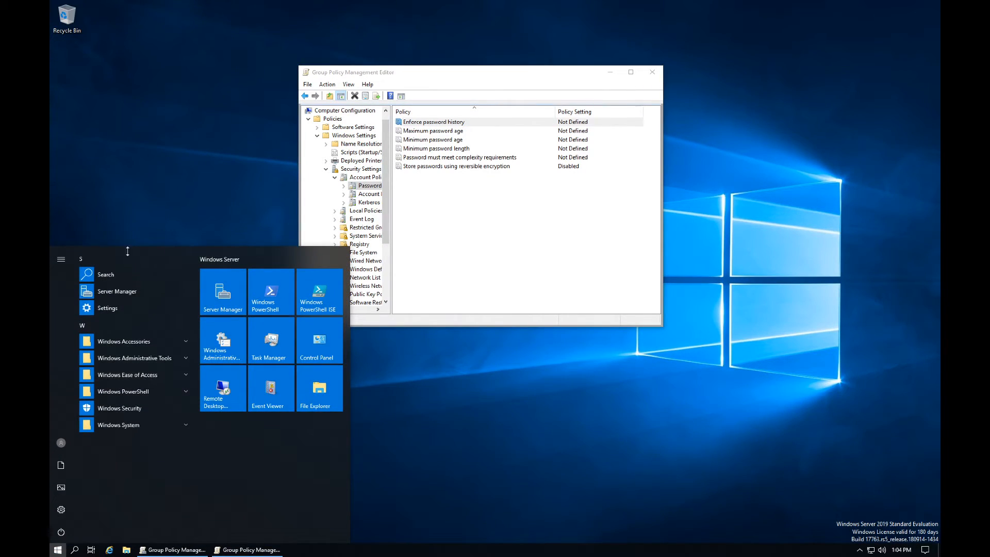
click(117, 312)
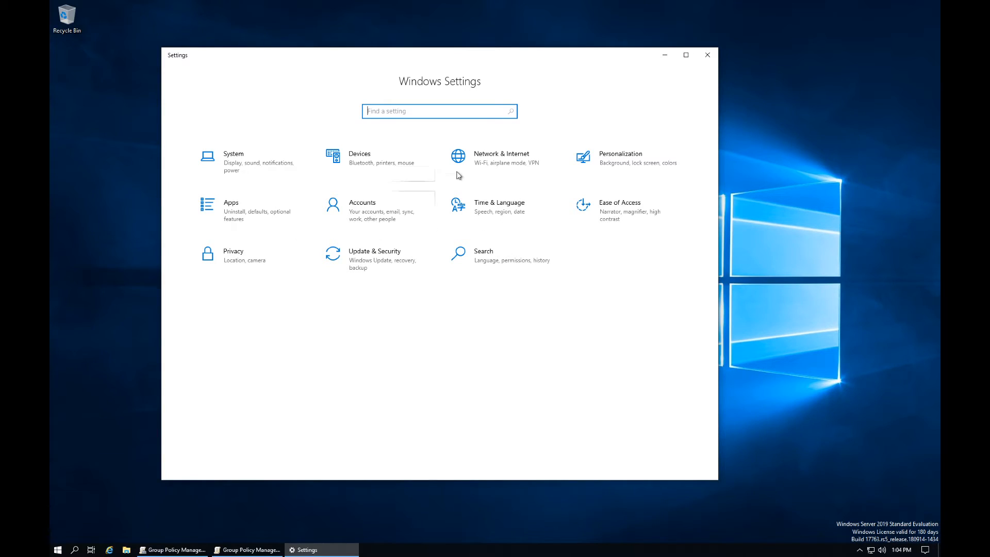
click(485, 157)
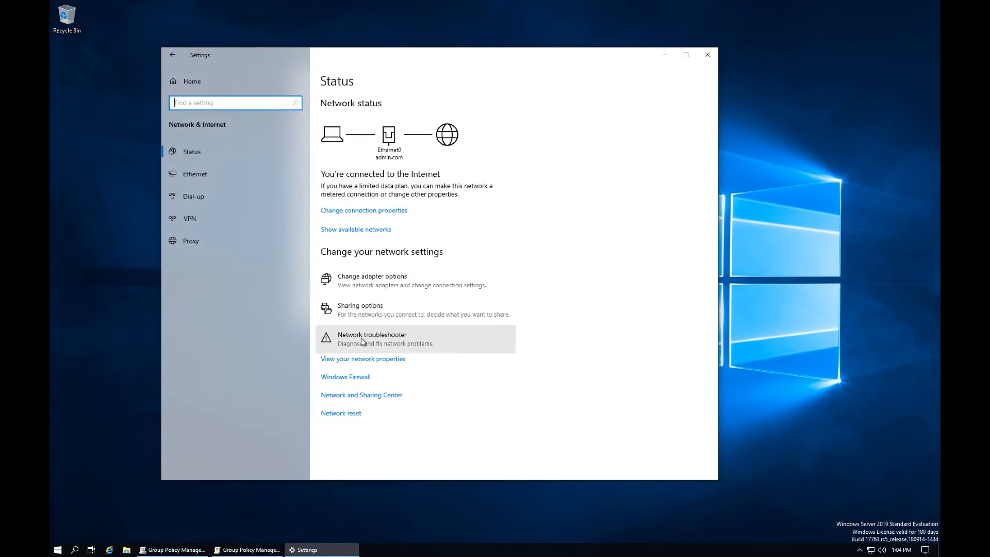
click(367, 359)
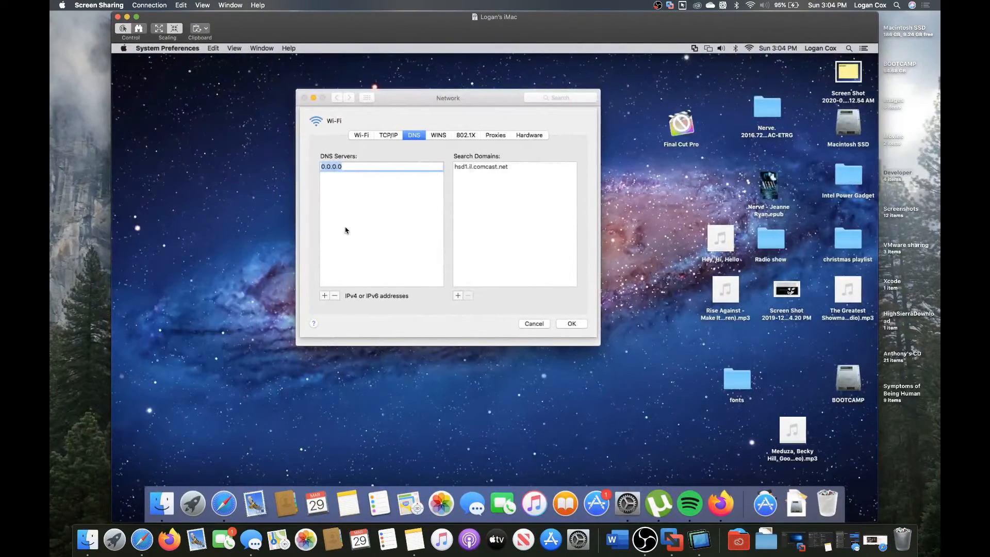
Step: Set the iMac's Wi-Fi DNS server to 192.168.252.132 and apply the network changes
text(192.168.252.132)
key(Return)
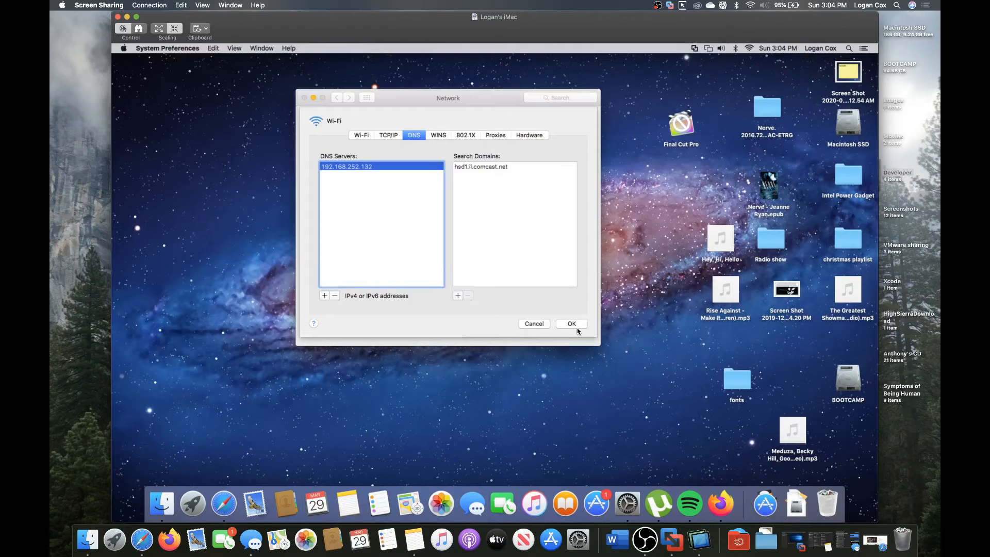
click(577, 323)
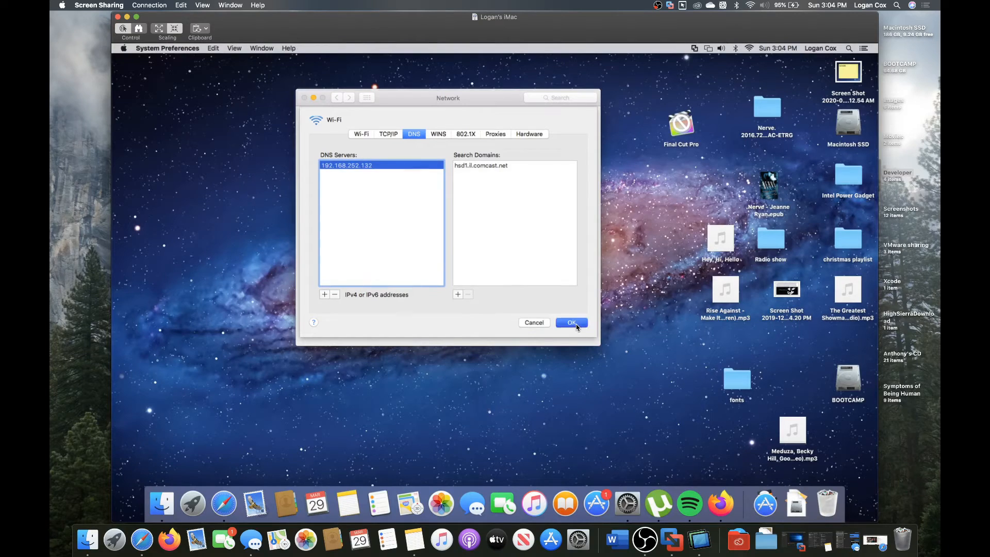
click(366, 97)
click(522, 152)
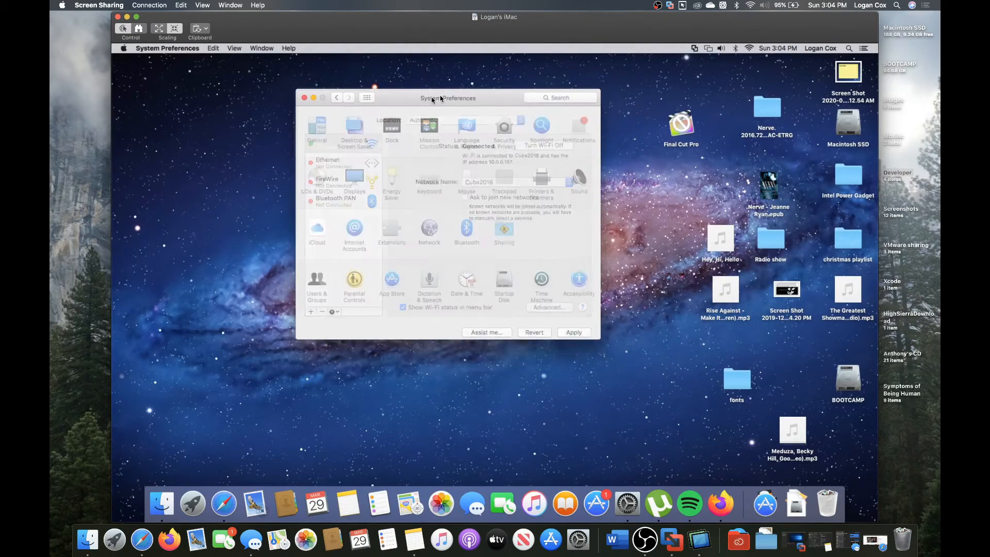
Step: Unlock Users & Groups Login Options with the admin password and enter admin.com as network account server
click(273, 283)
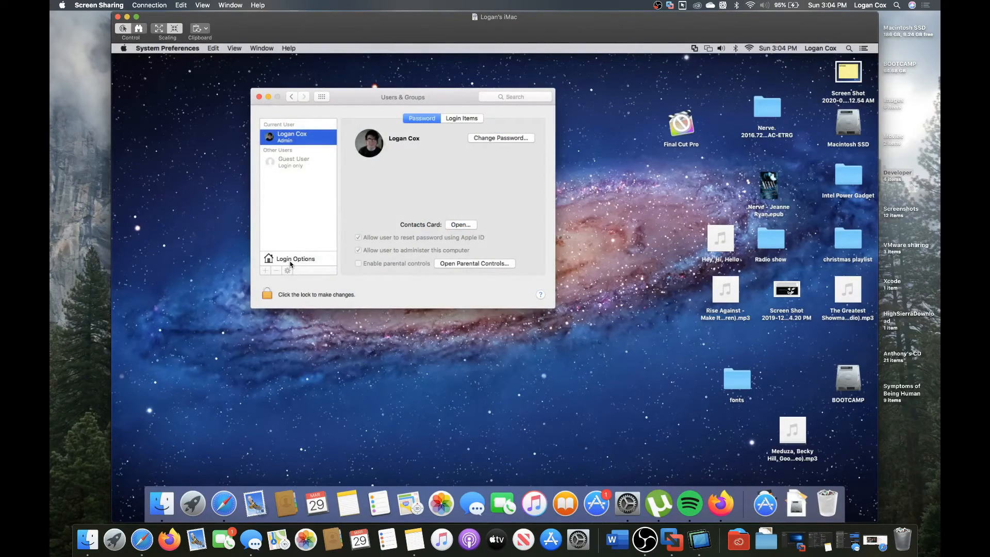
click(291, 258)
click(267, 294)
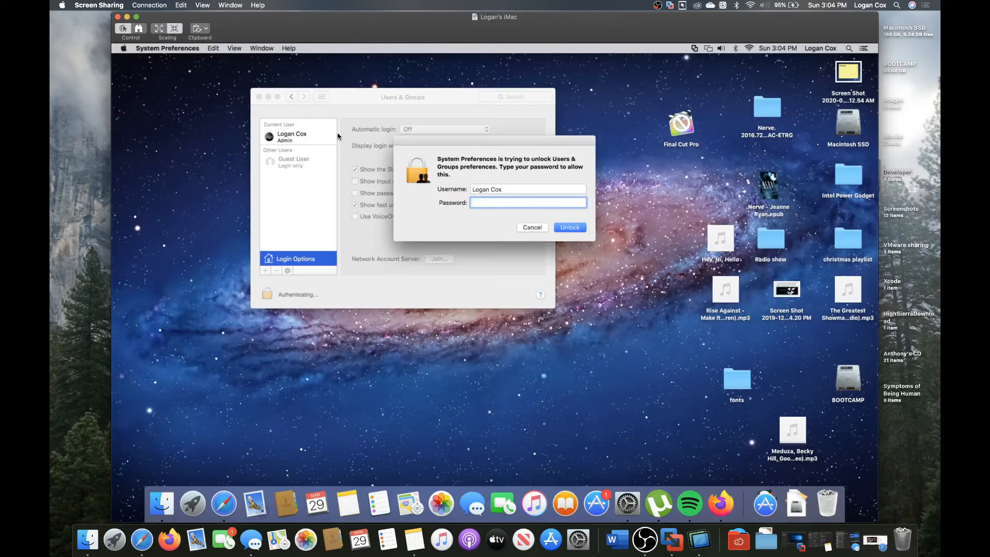
text(•••••••••••)
key(Return)
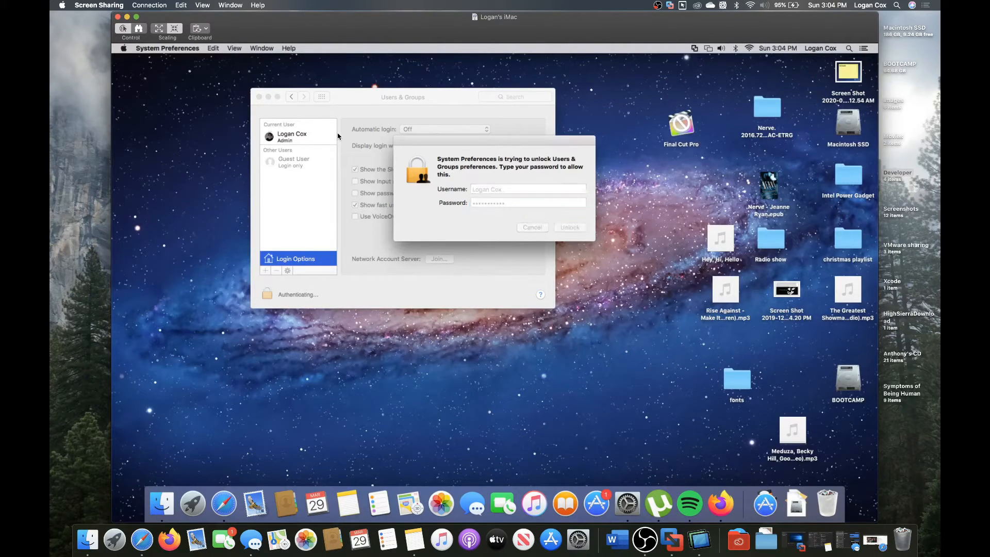
click(439, 259)
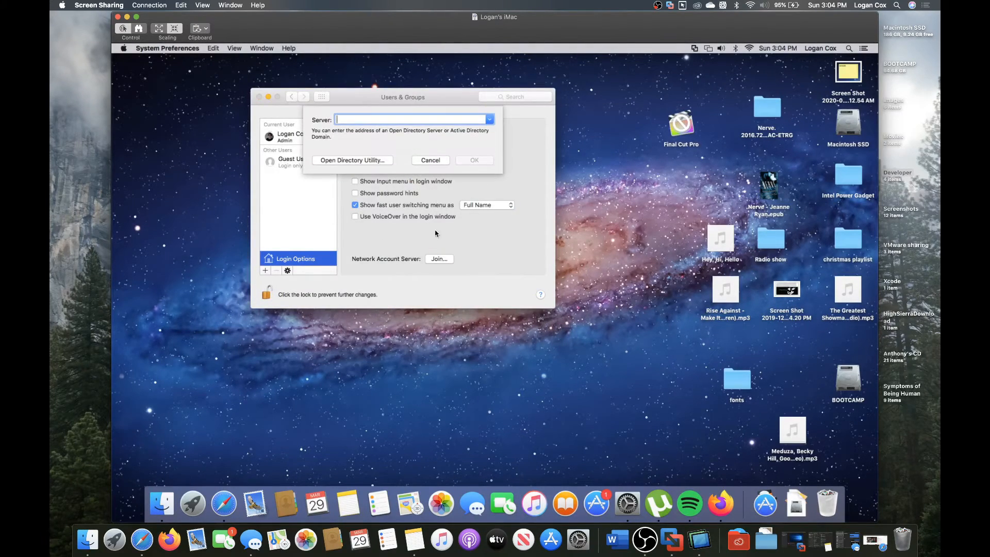
text(admin.com)
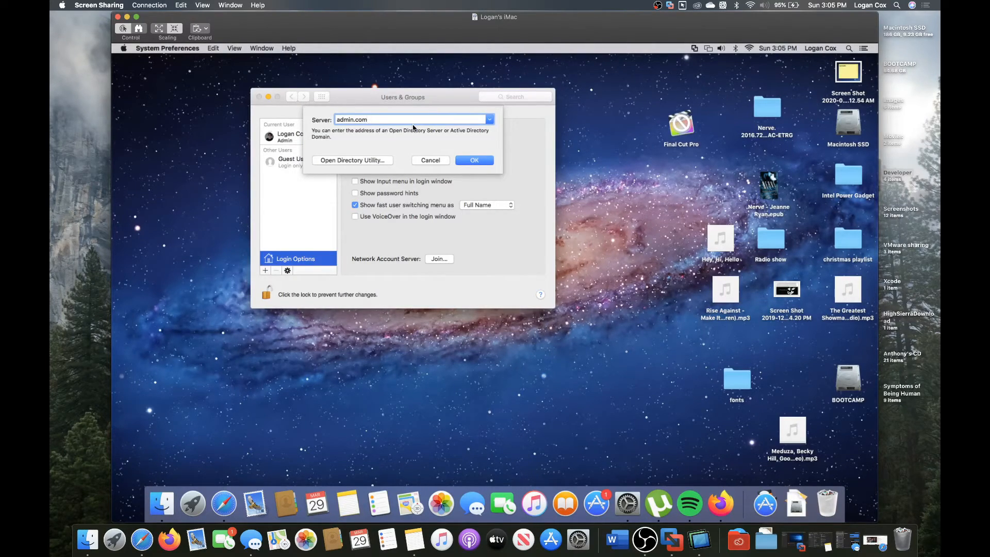
Step: Try adding admin.com as the network account server and dismiss the Host not found (9007) error
click(475, 160)
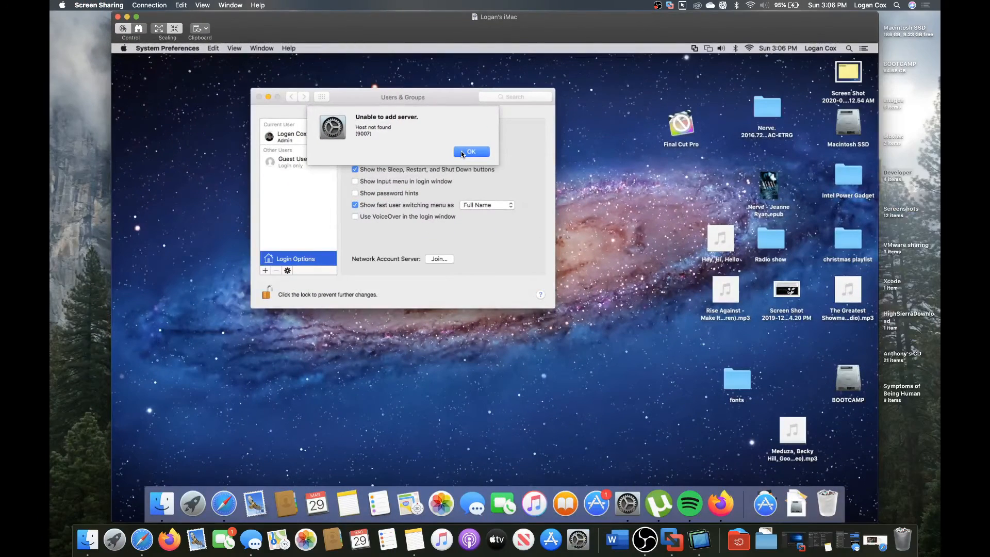
click(467, 156)
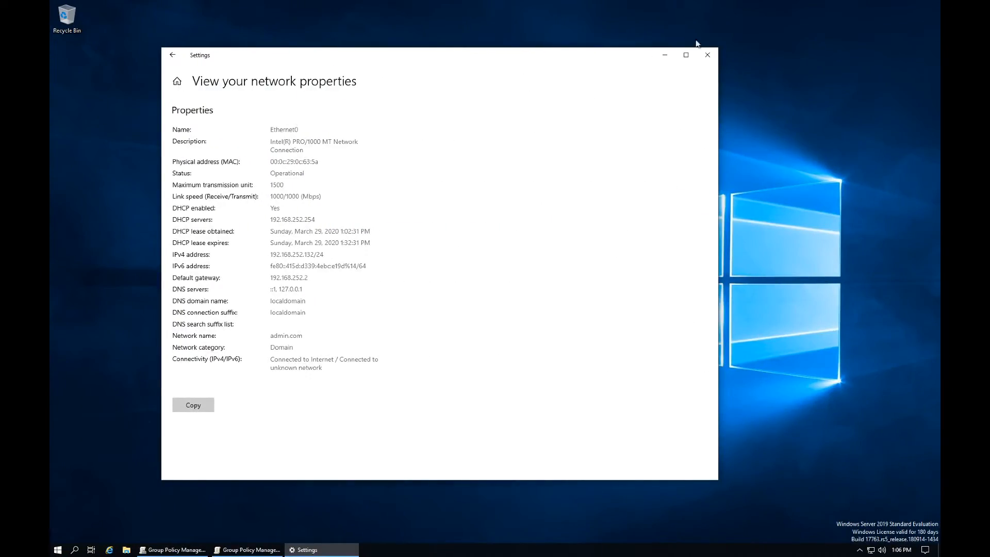
Step: Close the Windows Settings window and the Group Policy Management Editor on the server
click(708, 55)
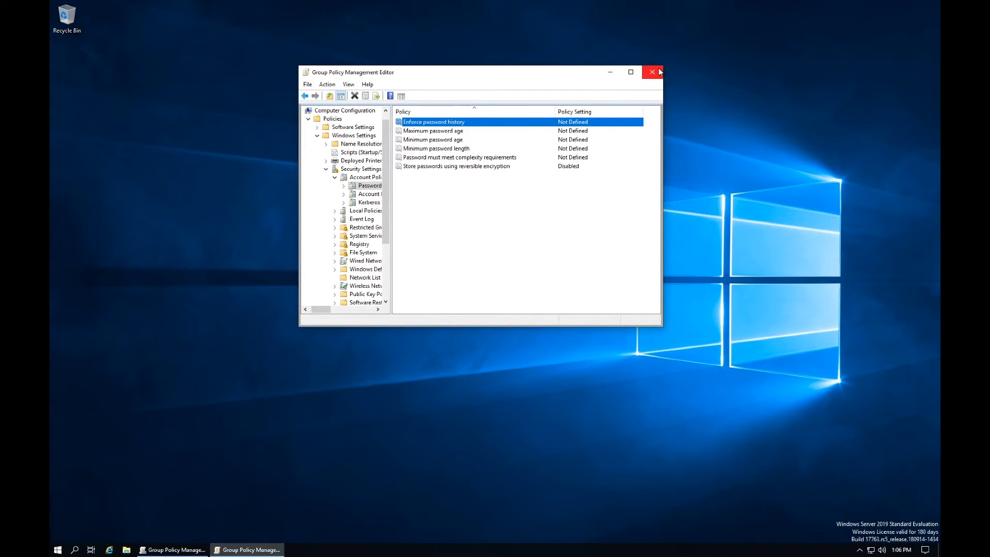
click(659, 72)
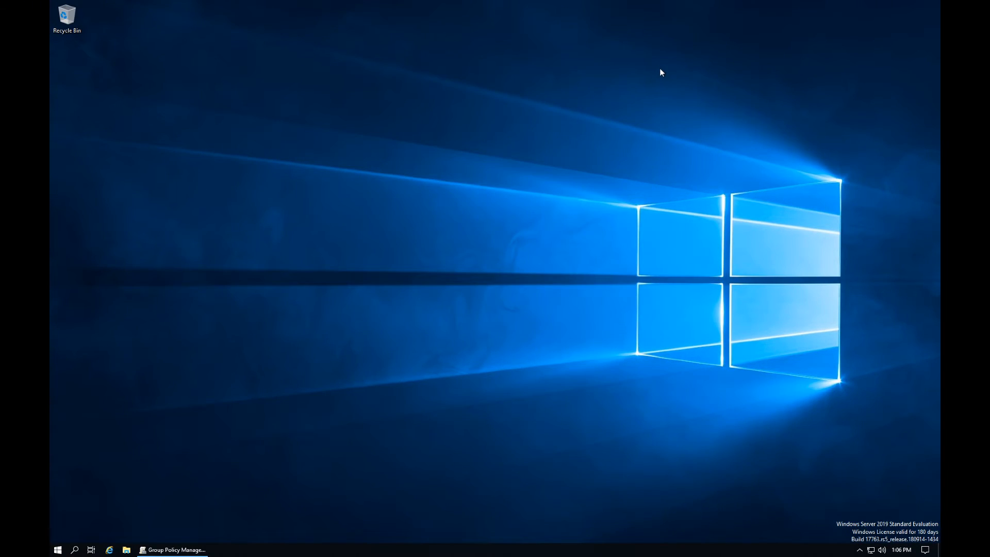
right_click(659, 71)
click(531, 75)
Step: Close the open Group Policy Management window and relaunch it from Start search
right_click(200, 549)
click(203, 534)
key(super)
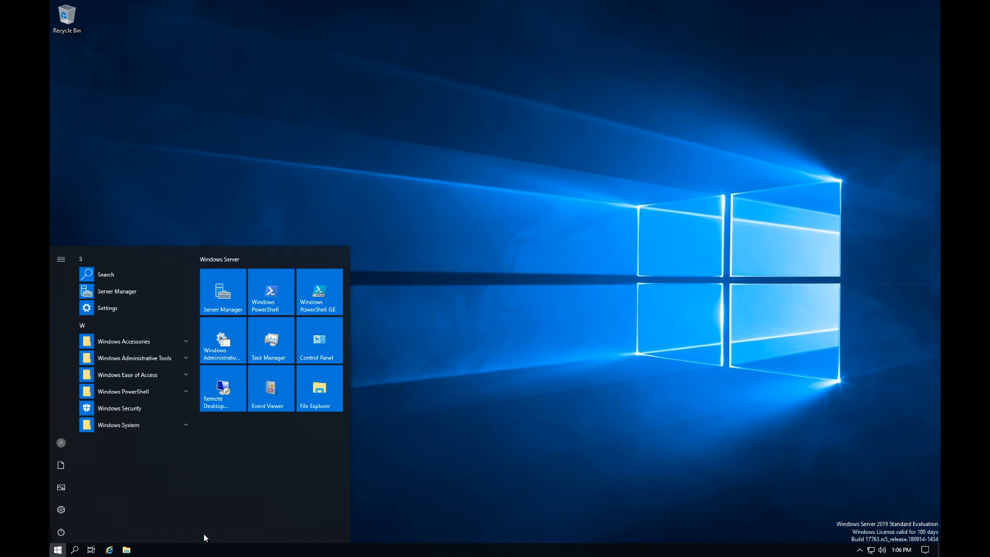
text(gmo)
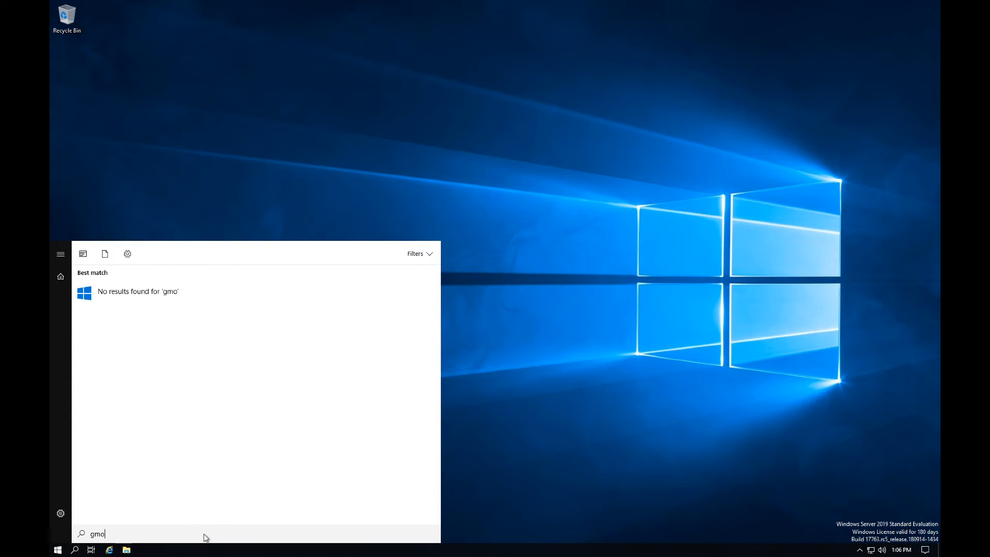
key(BackSpace)
key(BackSpace)
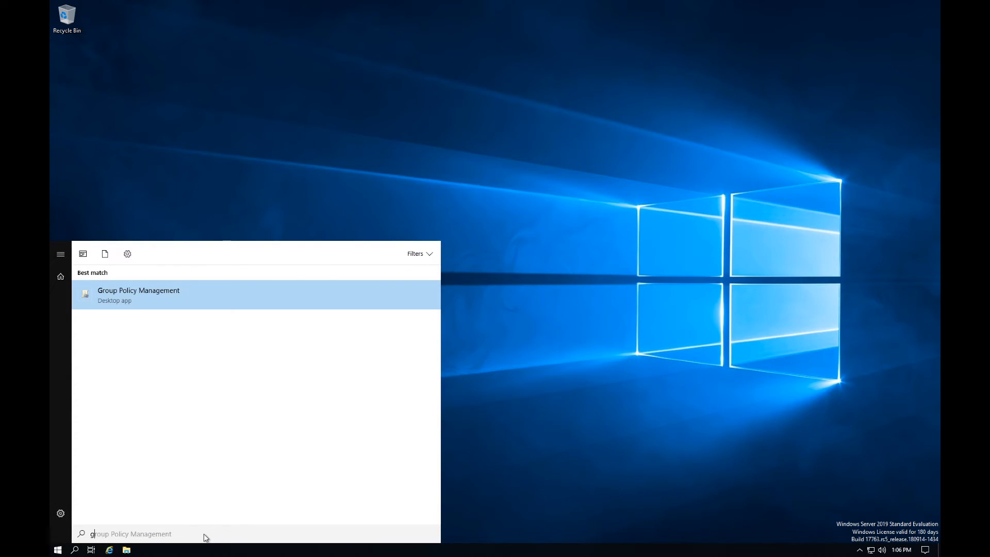
text(p,)
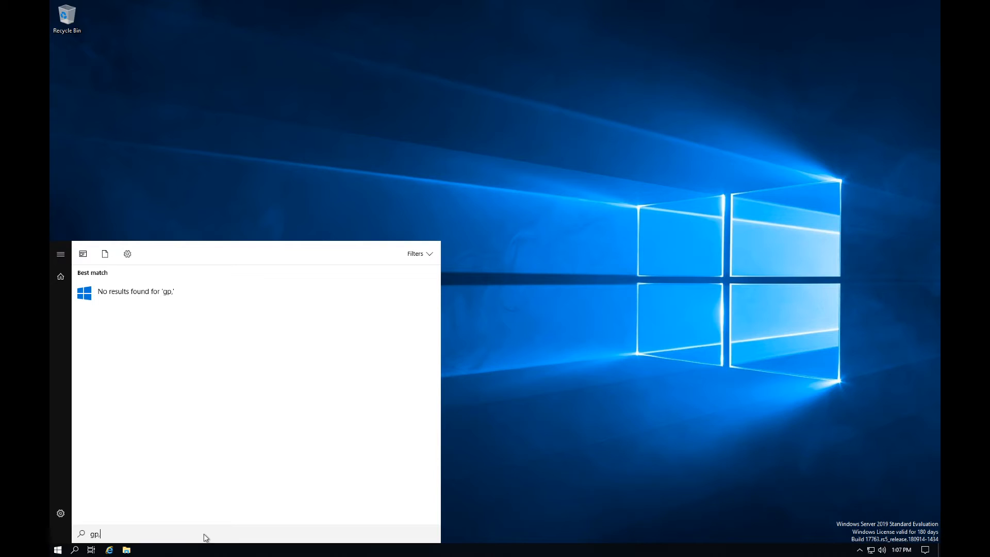
text(m)
key(BackSpace)
key(BackSpace)
key(Return)
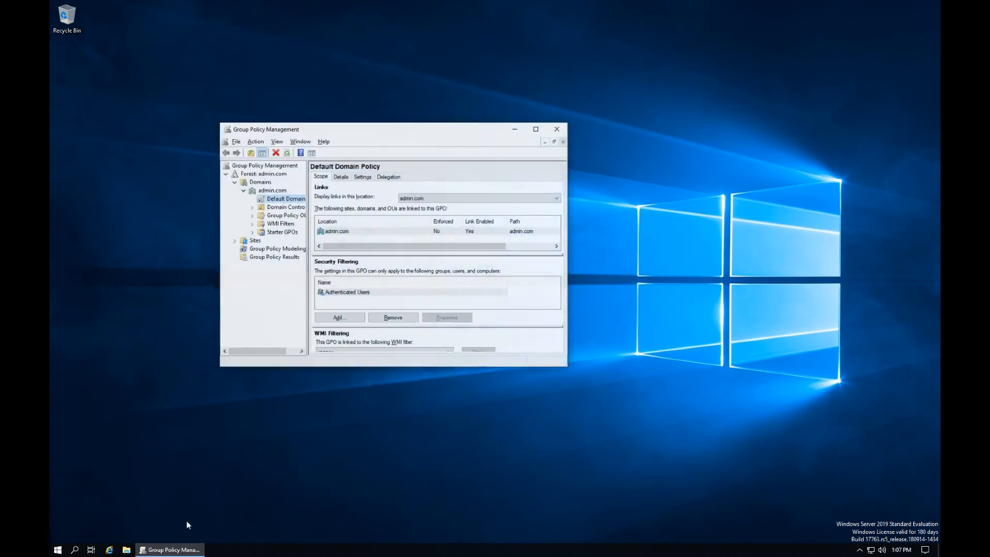
Step: Expand Forest > Domains > admin.com and select the Default Domain Policy link
click(235, 182)
click(226, 174)
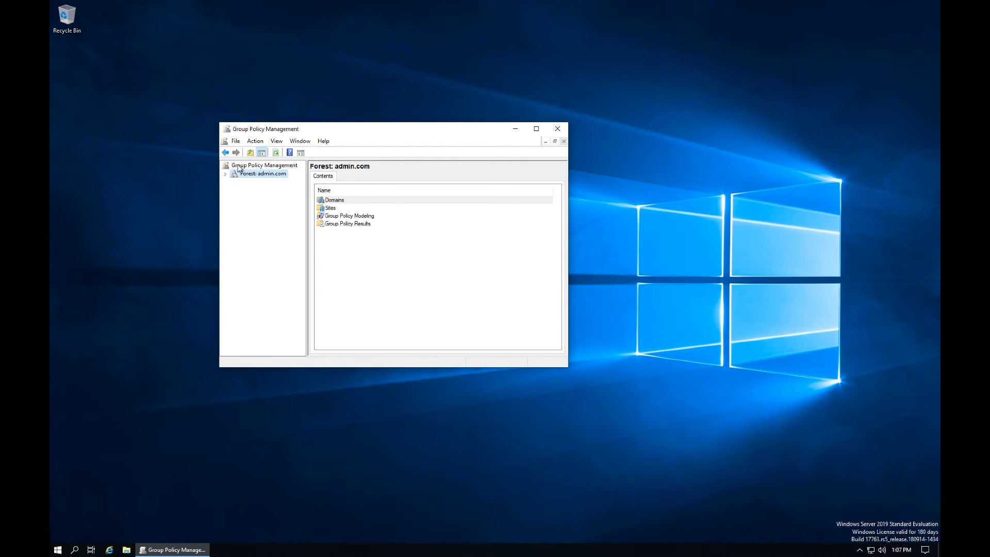
double_click(240, 167)
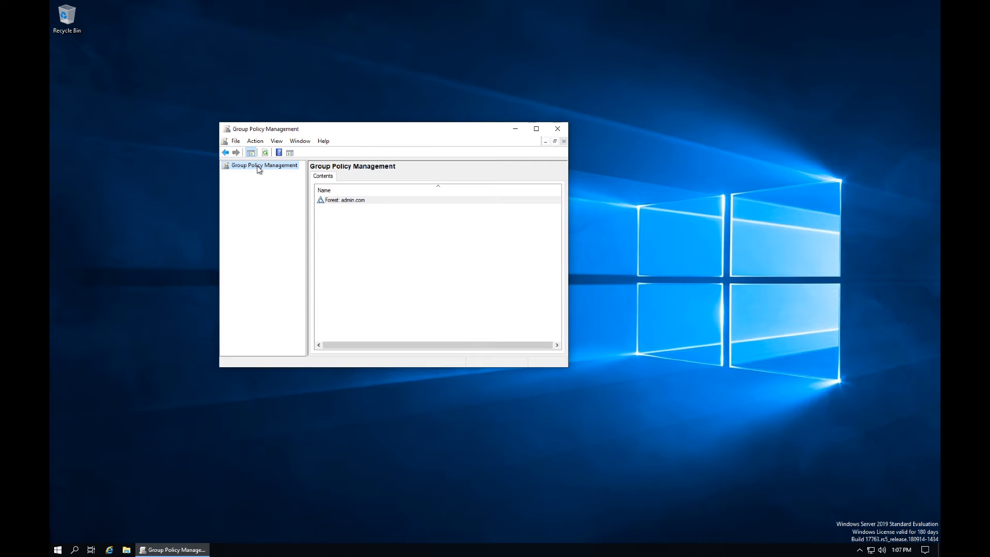
double_click(258, 167)
double_click(247, 175)
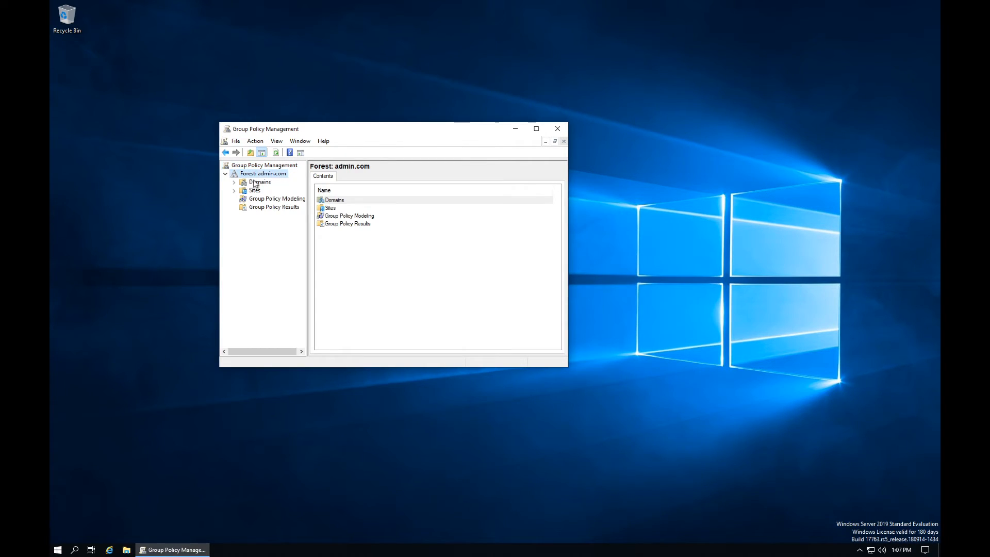
double_click(253, 182)
double_click(267, 191)
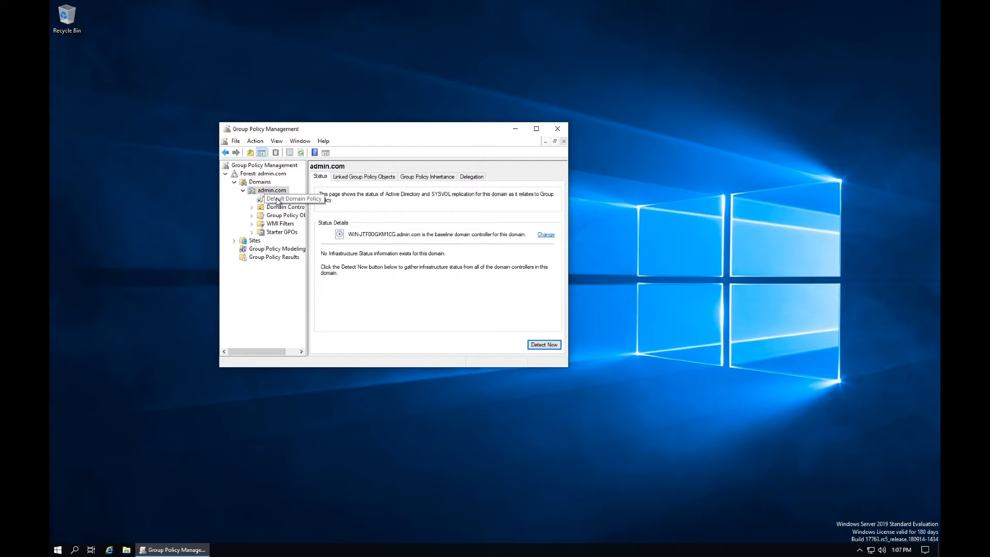
click(279, 199)
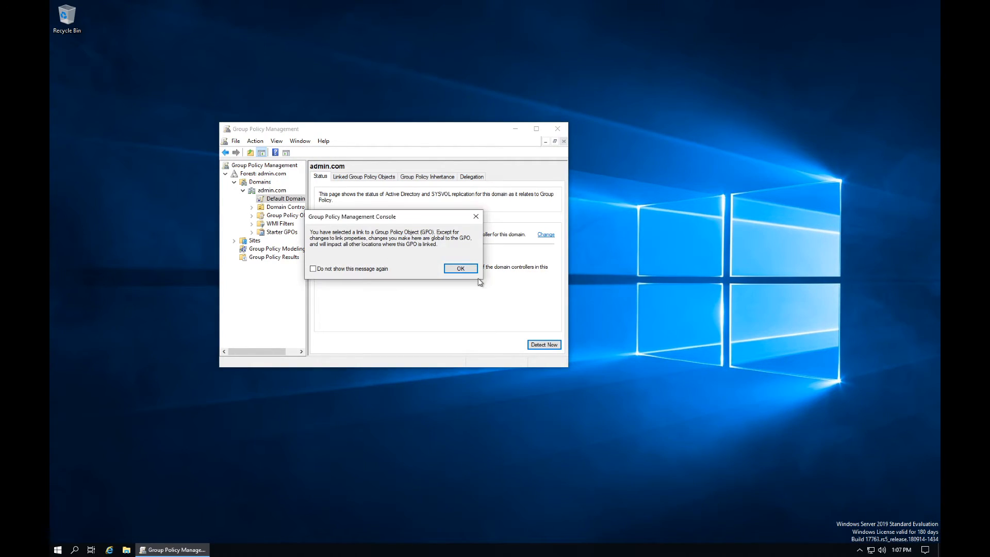
click(464, 269)
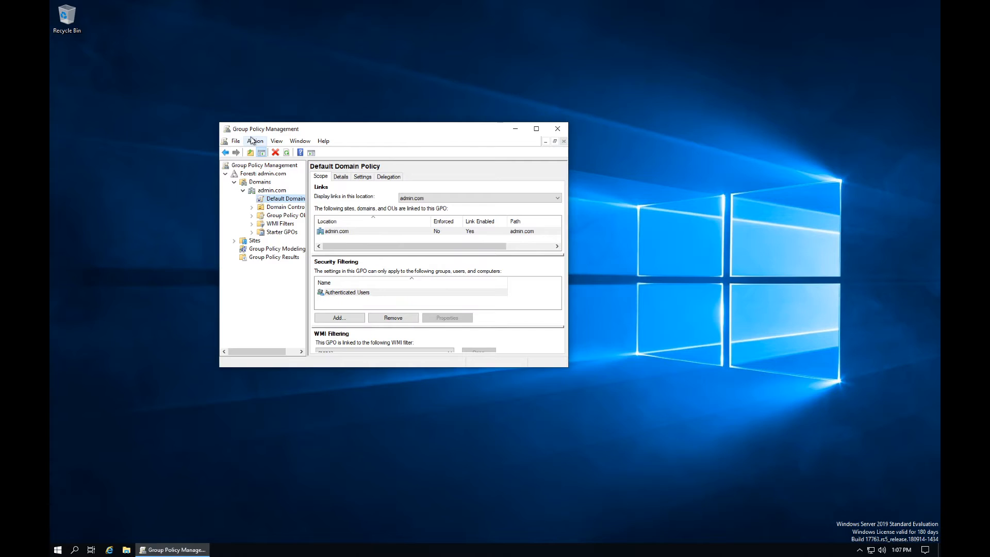
Step: Edit the Default Domain Policy via Action > Edit and reposition the editor window
click(251, 141)
mouse_move(276, 141)
click(257, 154)
drag(288, 38, 468, 130)
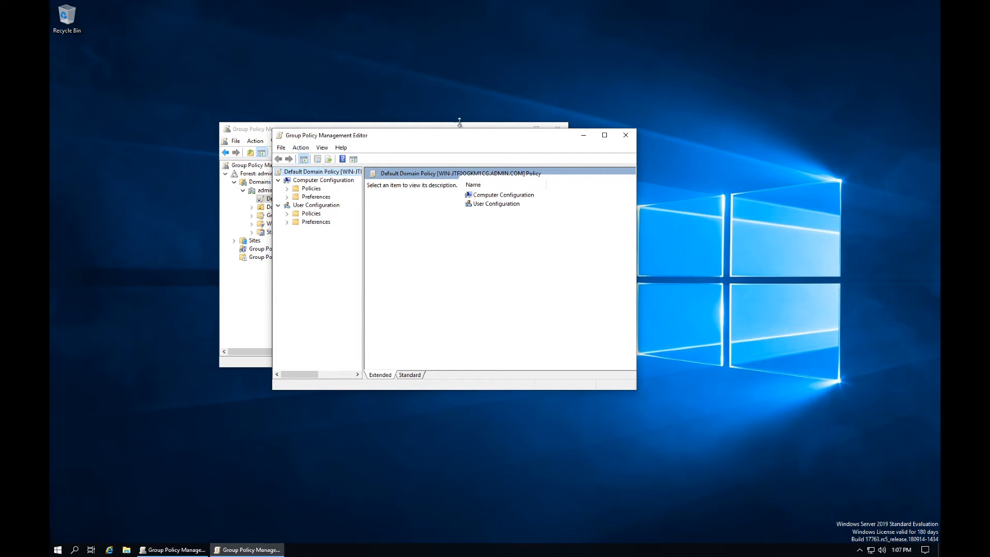
drag(464, 137, 472, 129)
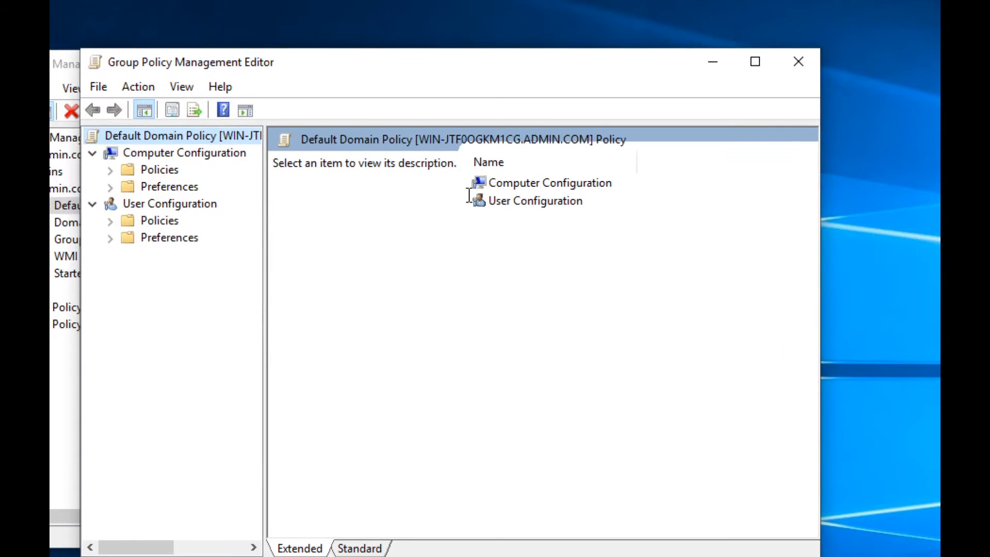
Step: Expand Computer Configuration Policies > Software Settings and select Software installation
click(110, 170)
click(128, 187)
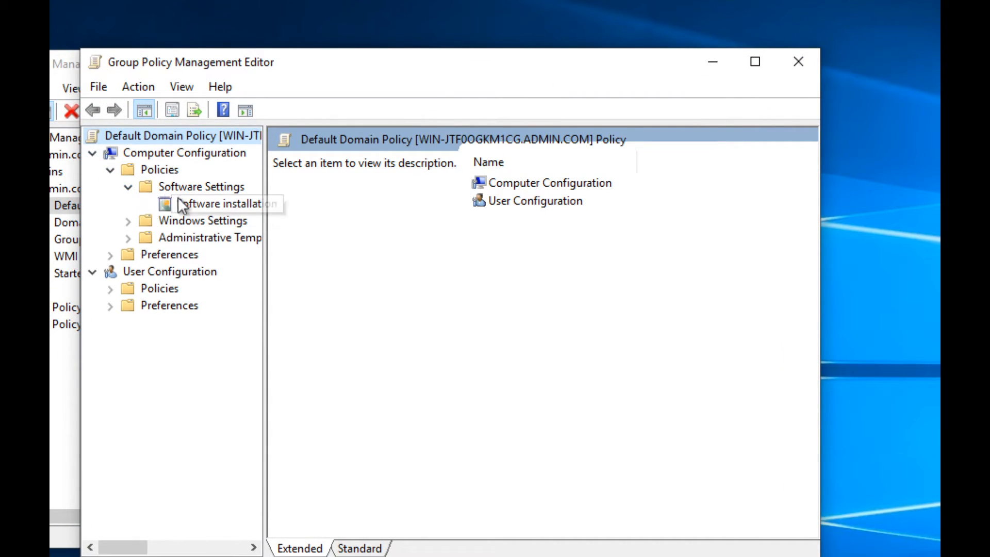
click(192, 202)
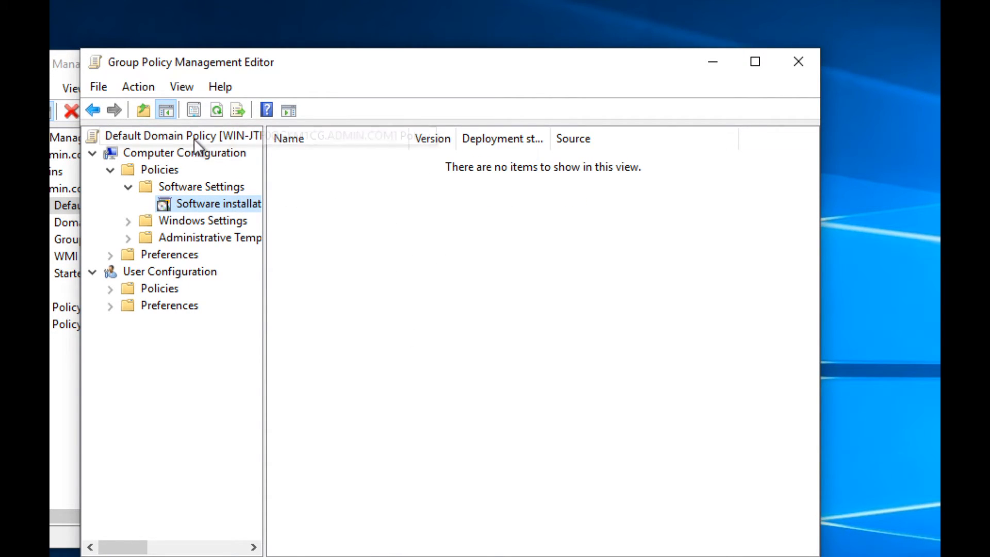
Step: Start a New > Package, browse the Downloads folder, then cancel without adding anything
right_click(394, 229)
mouse_move(422, 240)
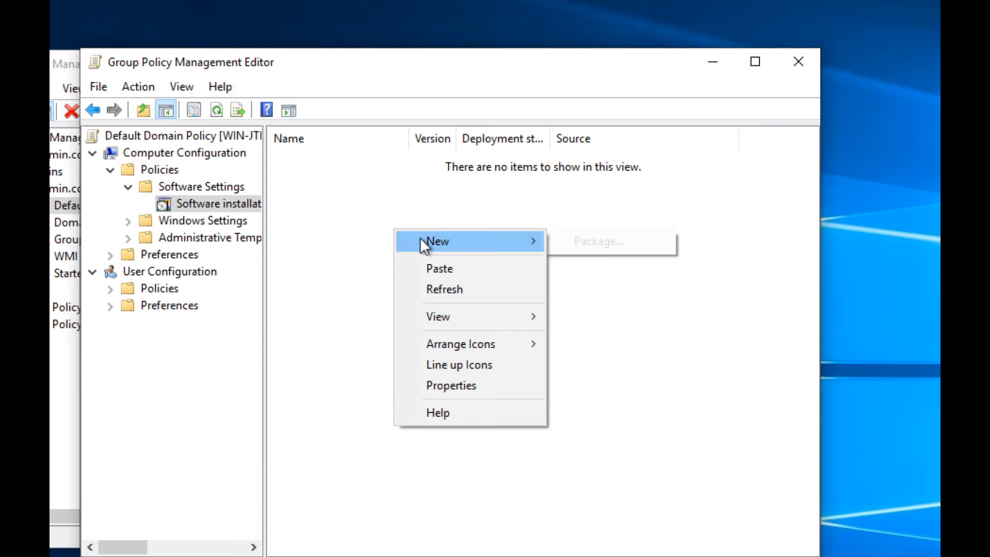
click(564, 245)
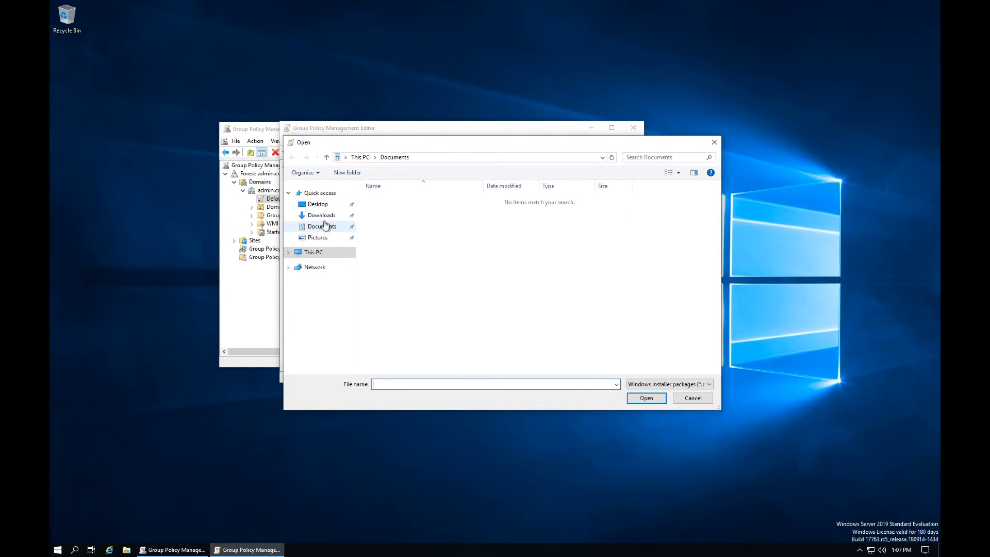
click(321, 216)
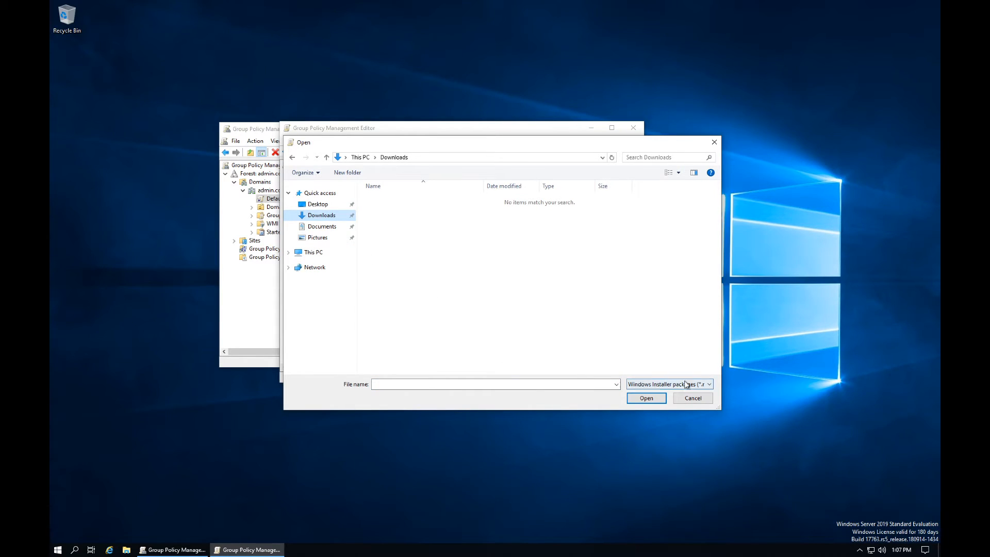
click(678, 383)
click(678, 383)
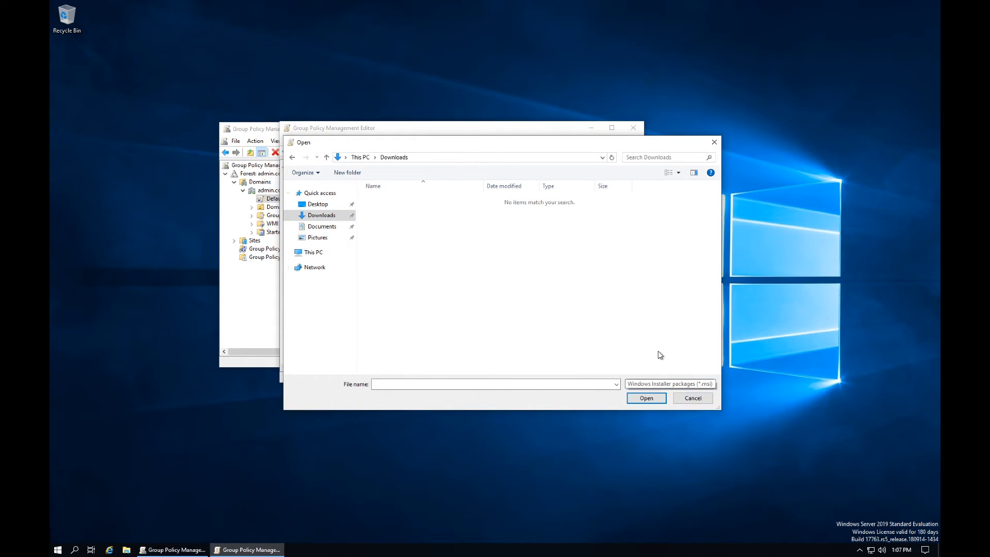
click(692, 398)
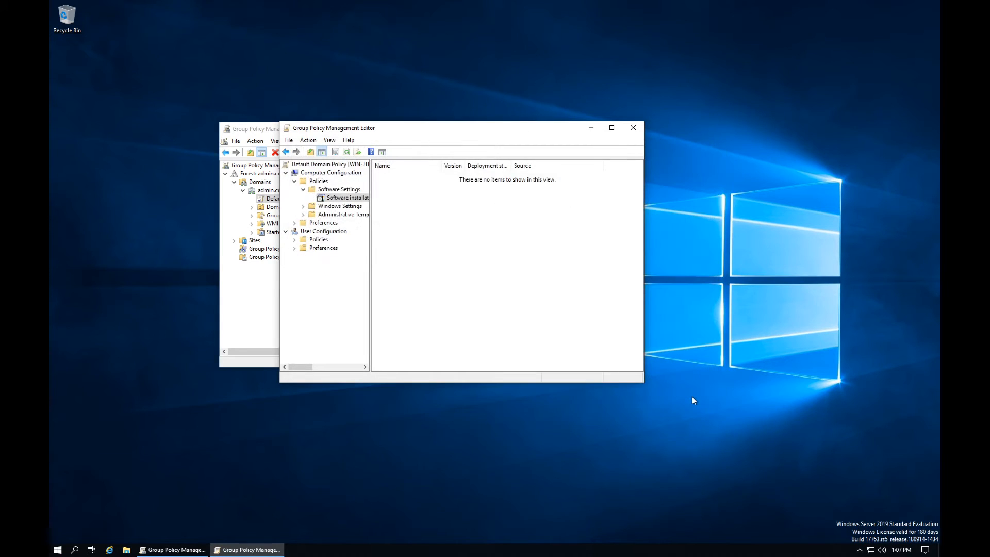
Step: Expand the computer Policies' Windows Settings and widen the editor window and tree pane
click(302, 190)
click(296, 182)
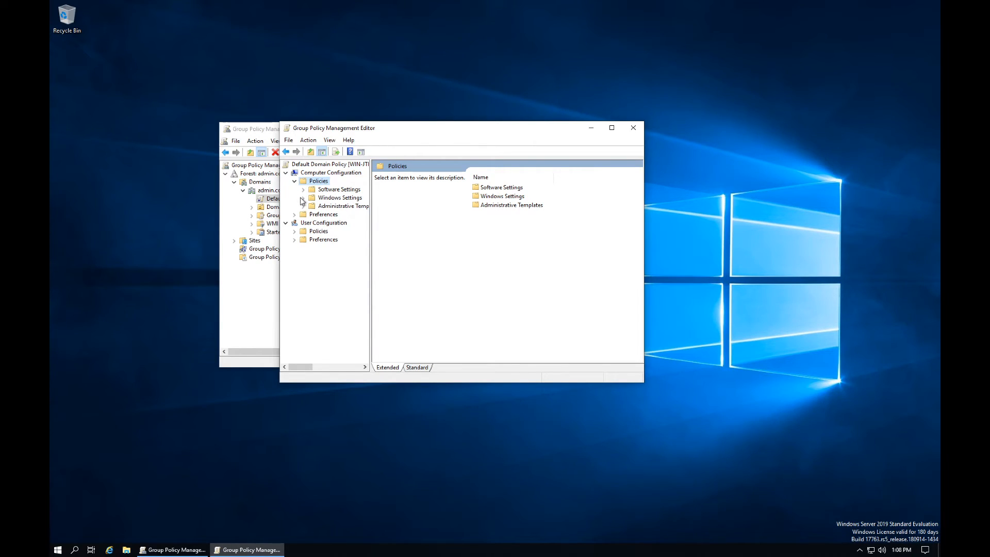
click(303, 198)
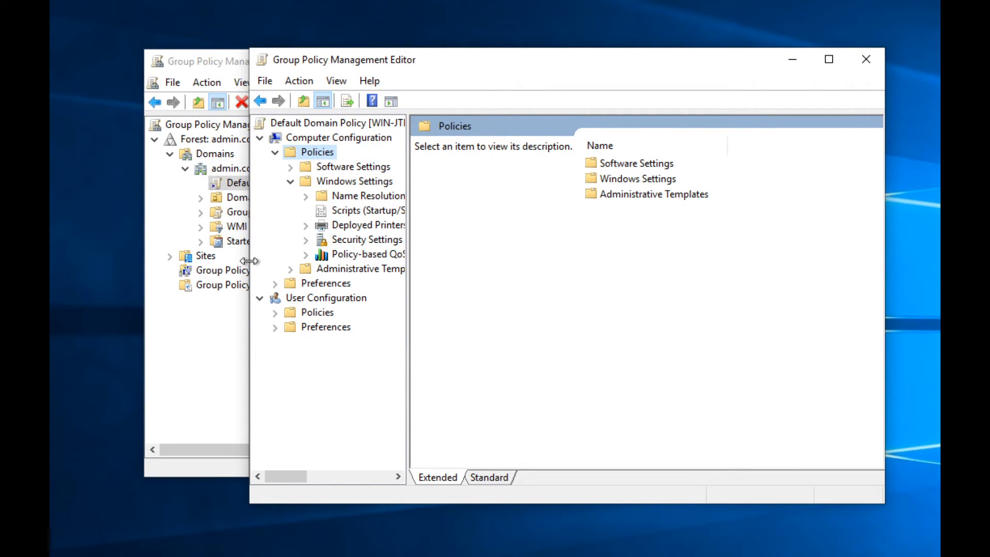
drag(250, 261, 120, 266)
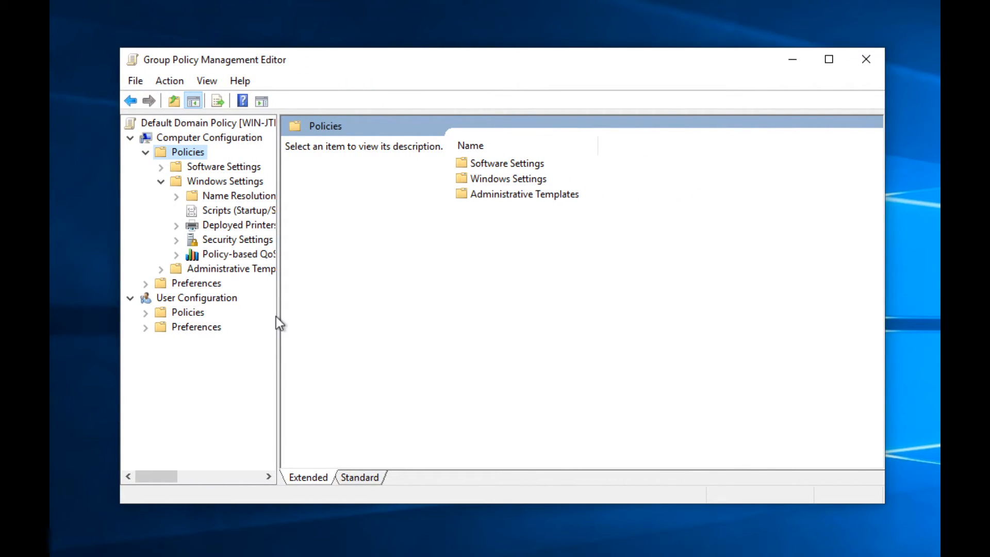
drag(278, 316, 324, 319)
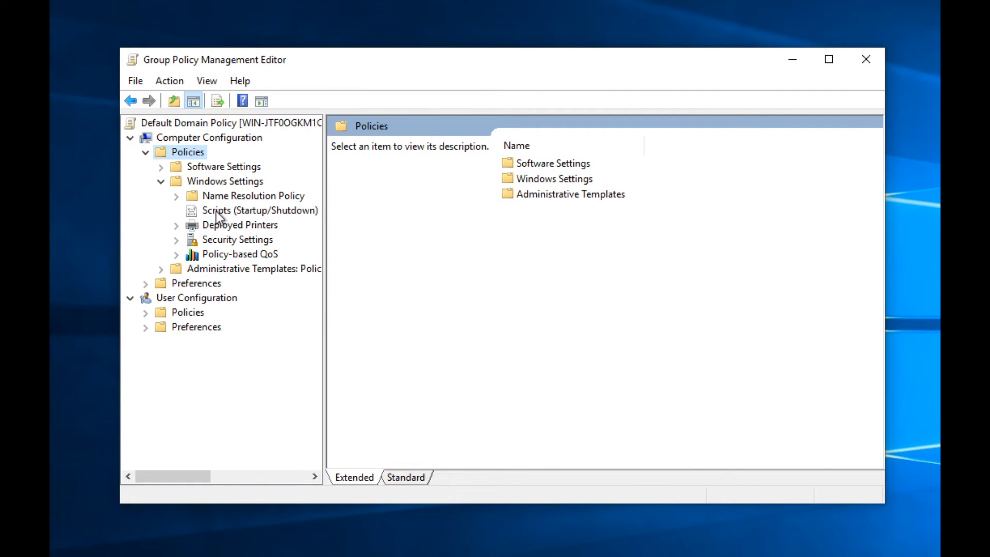
Step: Browse Name Resolution Policy and Startup scripts properties, then select the empty Deployed Printers node
click(218, 198)
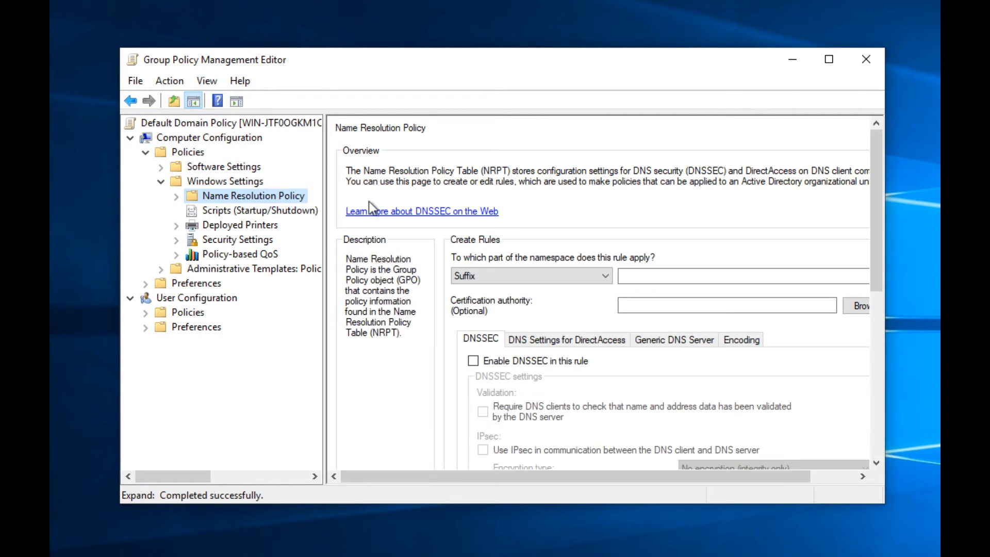
scroll(517, 339, down, 10)
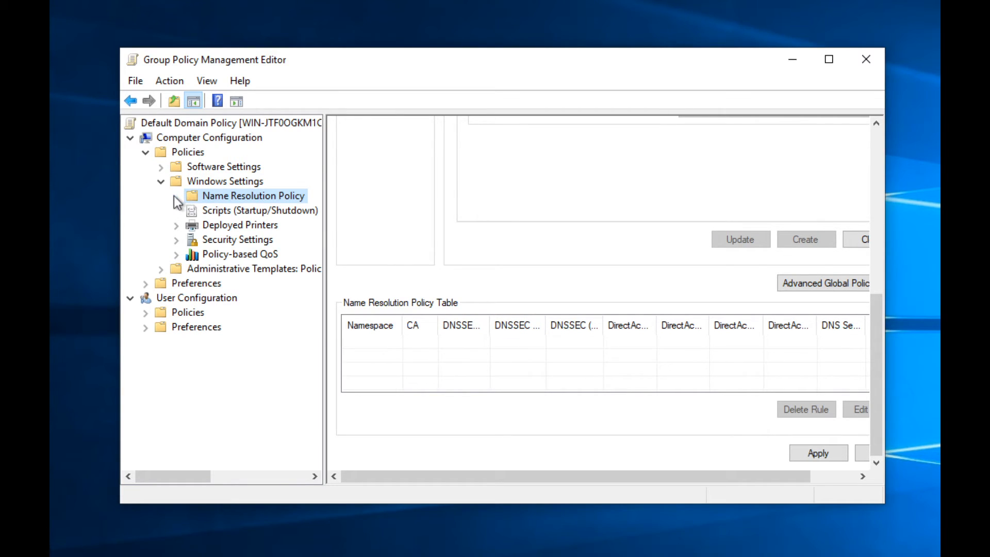
scroll(449, 253, up, 10)
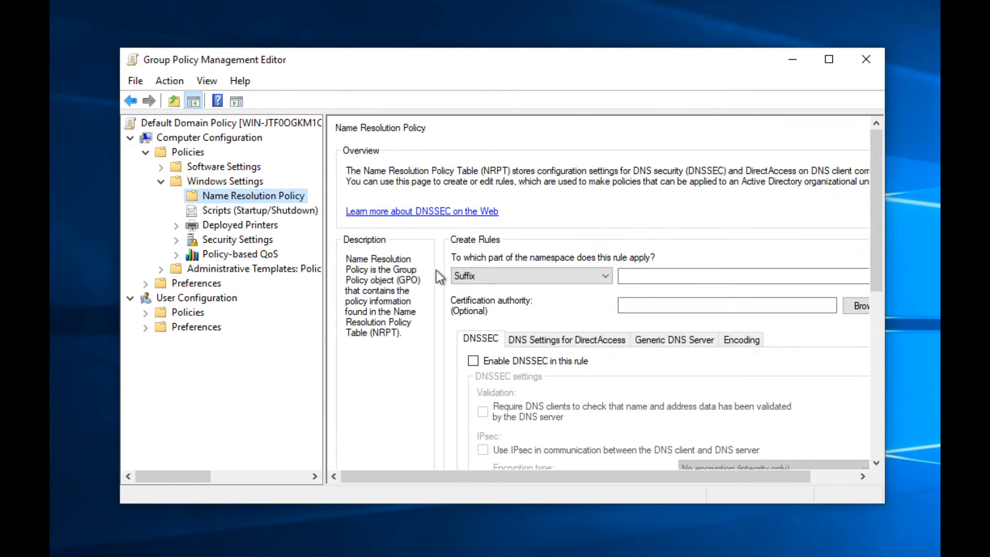
scroll(434, 271, down, 5)
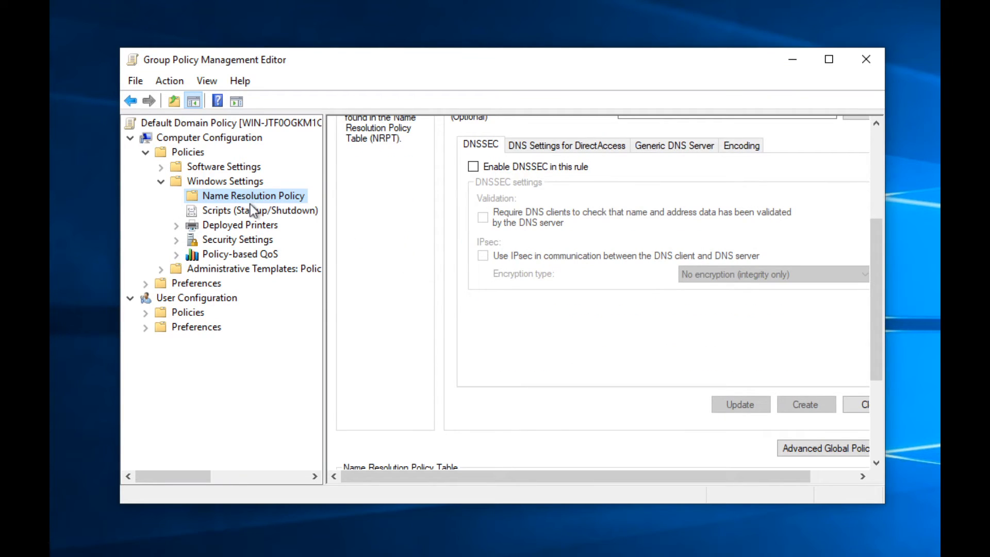
click(253, 211)
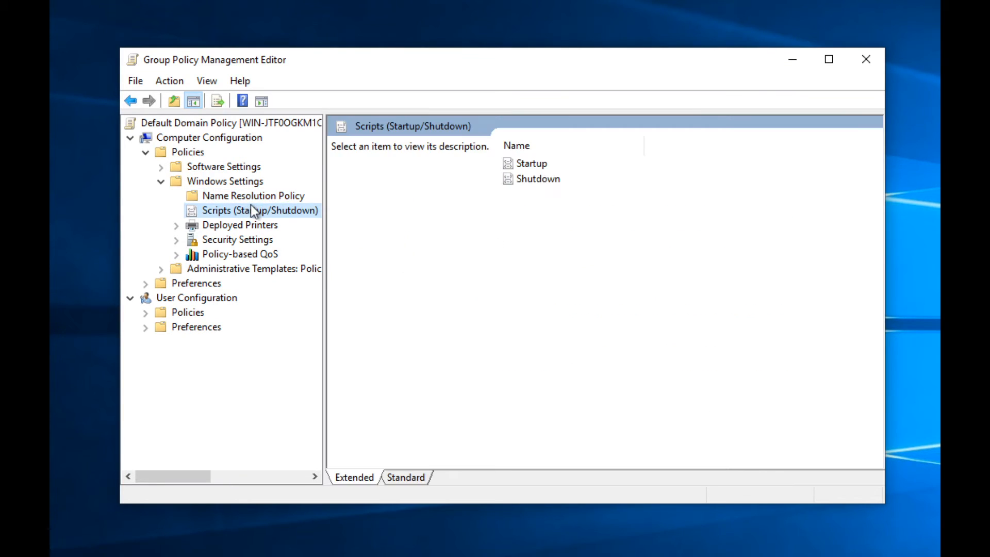
double_click(533, 163)
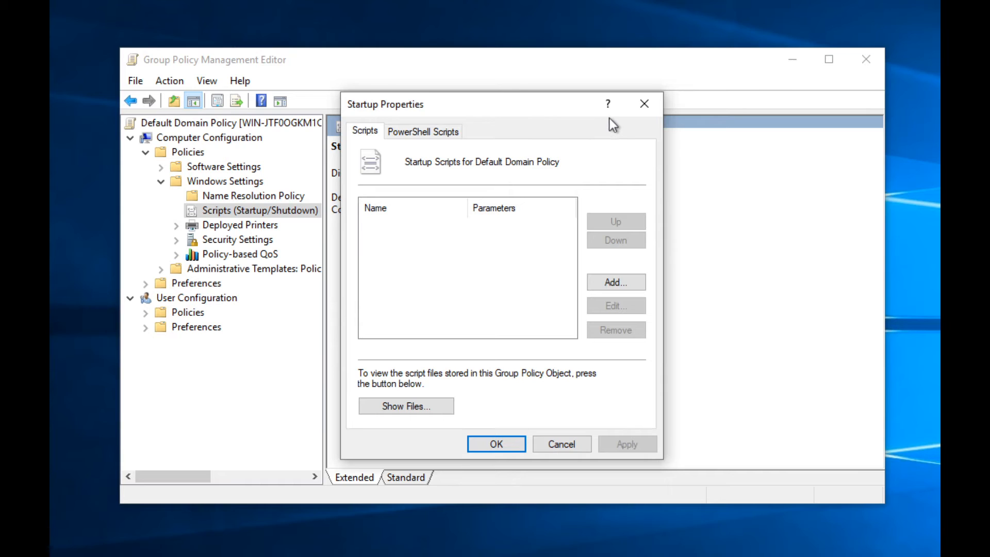
click(643, 104)
click(249, 225)
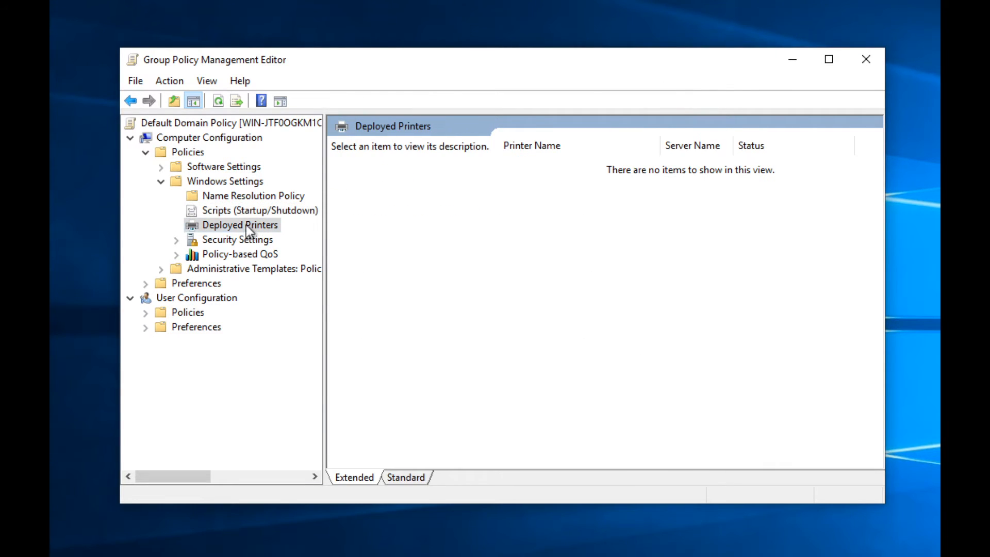
Step: Expand Security Settings and open Account Lockout Policy under Account Policies
click(217, 240)
click(176, 240)
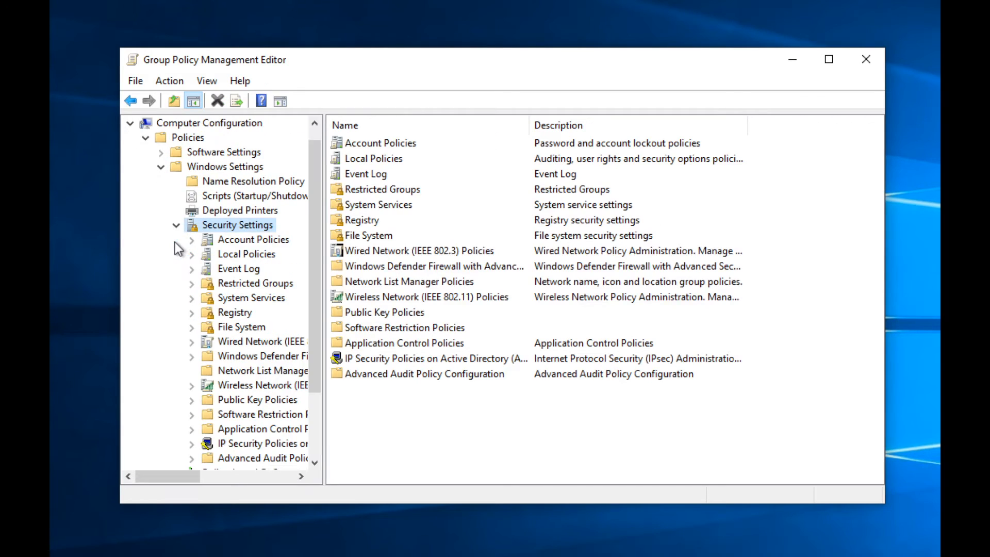
scroll(227, 268, down, 2)
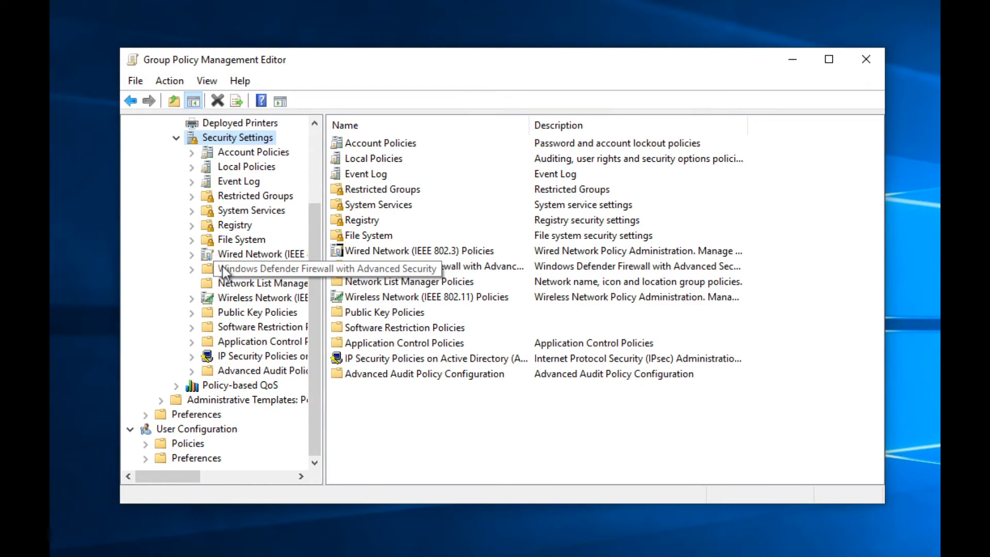
scroll(226, 270, up, 1)
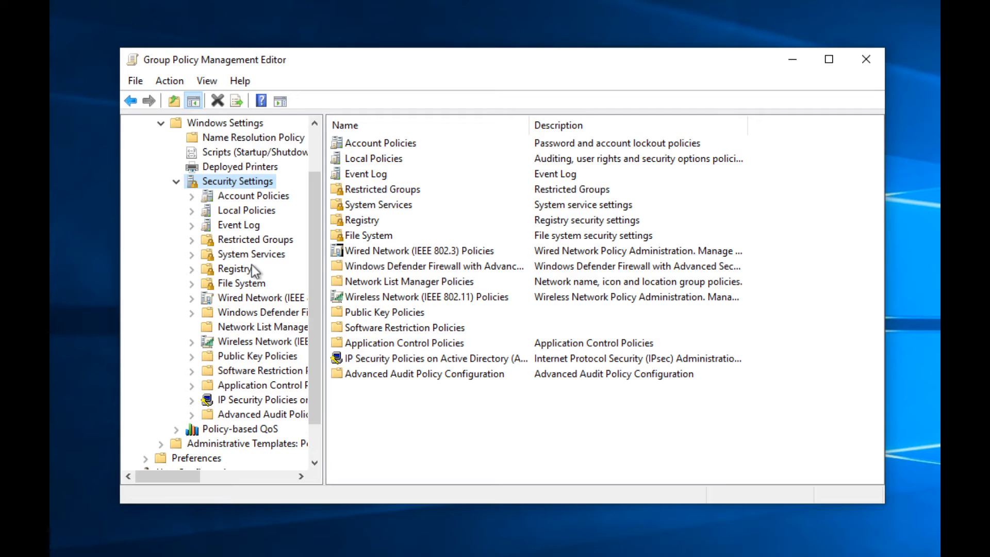
double_click(363, 144)
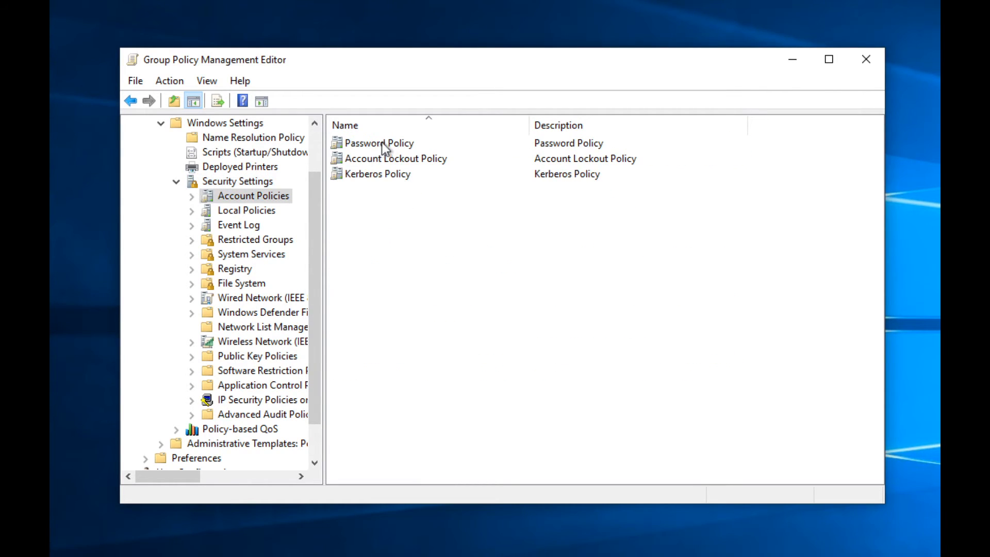
double_click(371, 162)
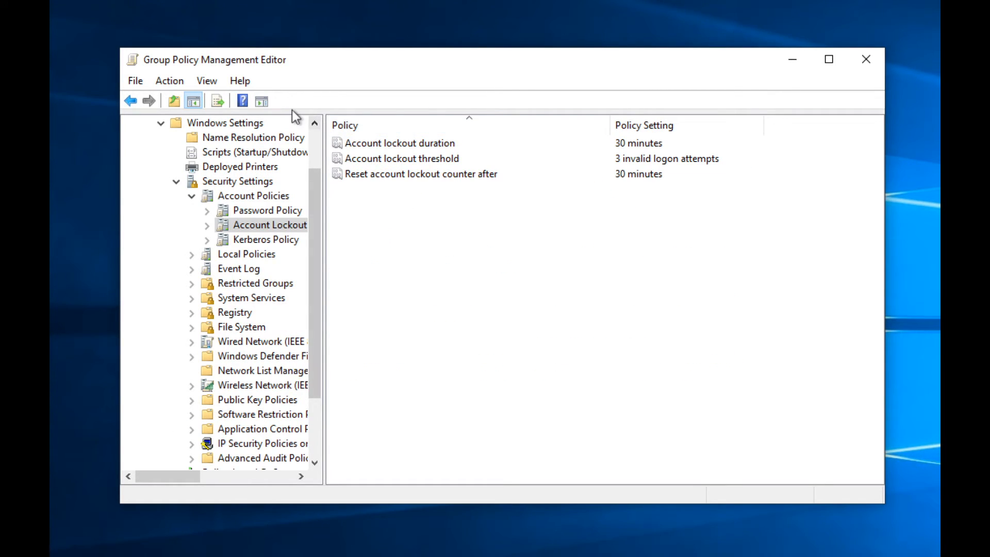
Step: Recheck Account Lockout, view Kerberos Policy (10-hour tickets, 7-day renewal), and expand Local Policies
click(130, 101)
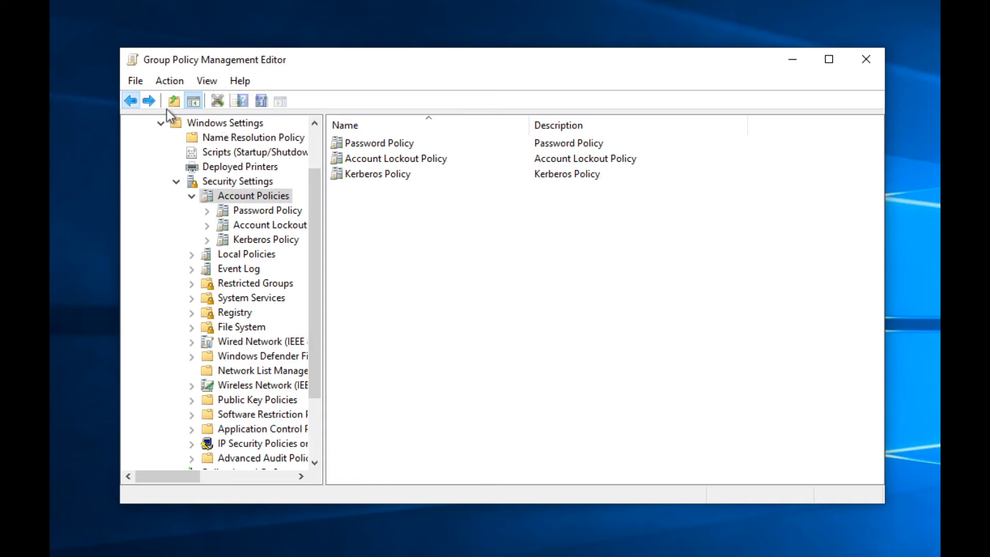
double_click(395, 160)
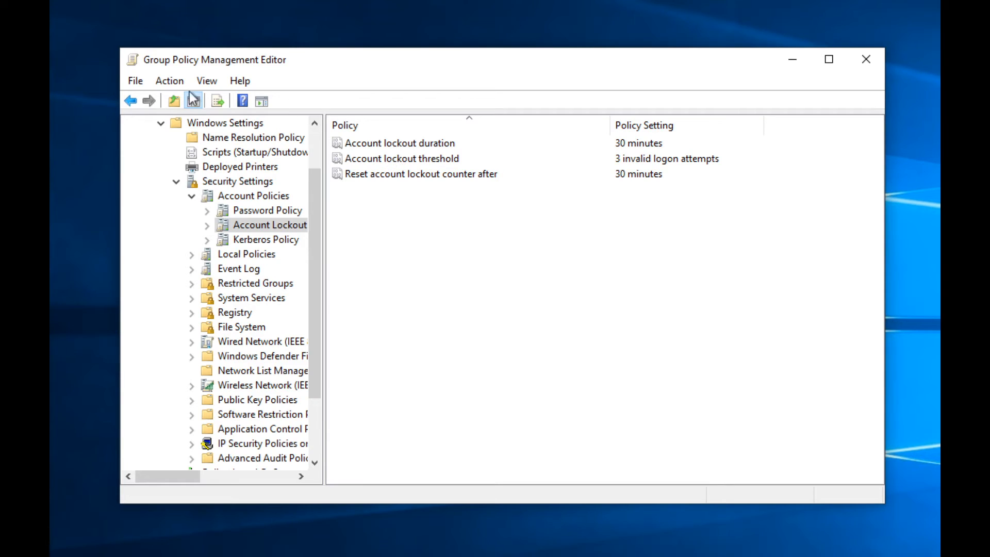
click(131, 101)
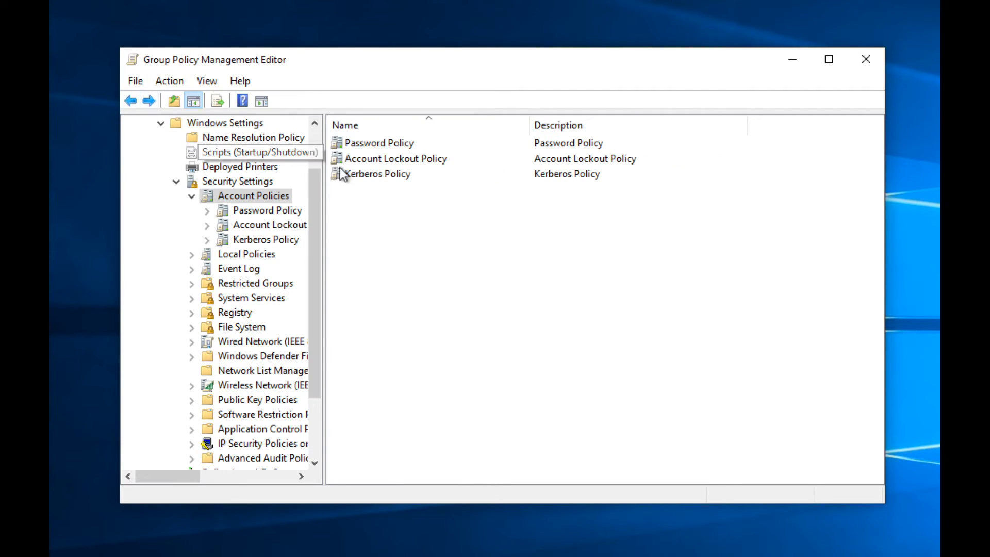
click(262, 240)
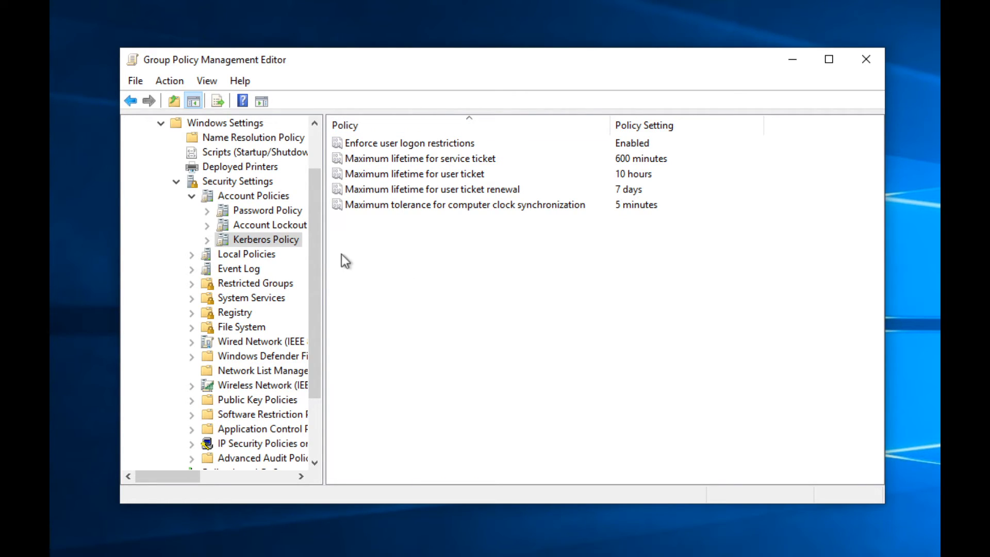
click(192, 254)
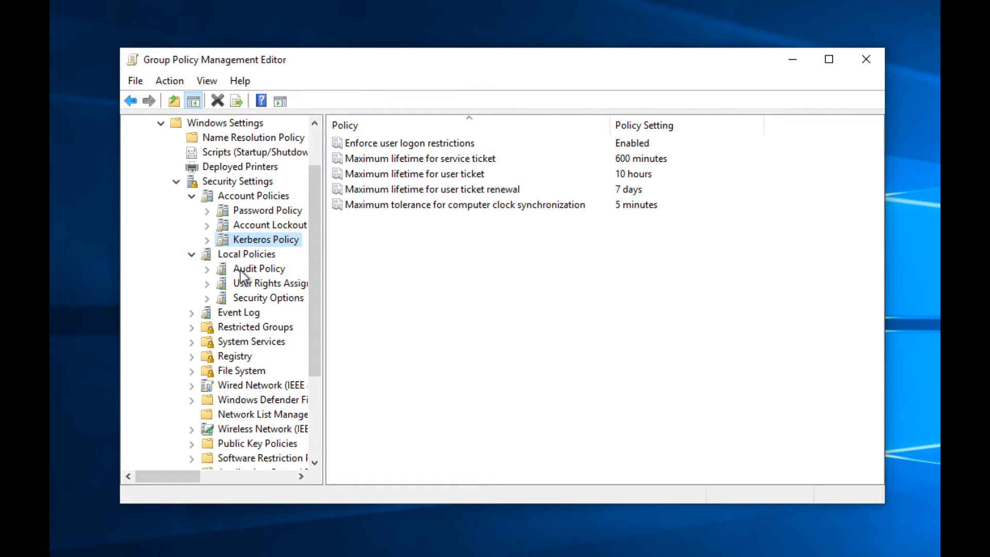
Step: Collapse Account Policies and browse the Audit Policy and User Rights Assignment lists
click(192, 198)
click(251, 225)
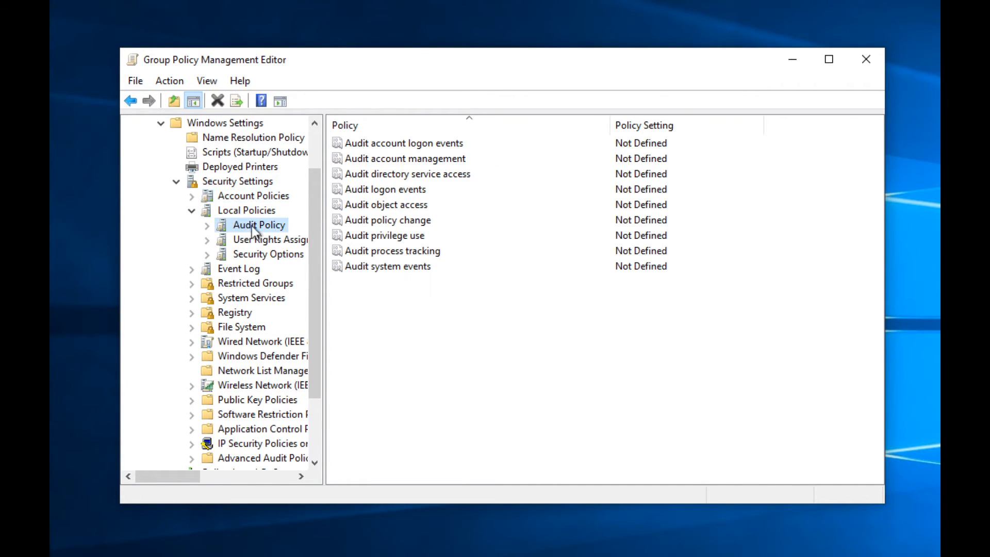
click(258, 240)
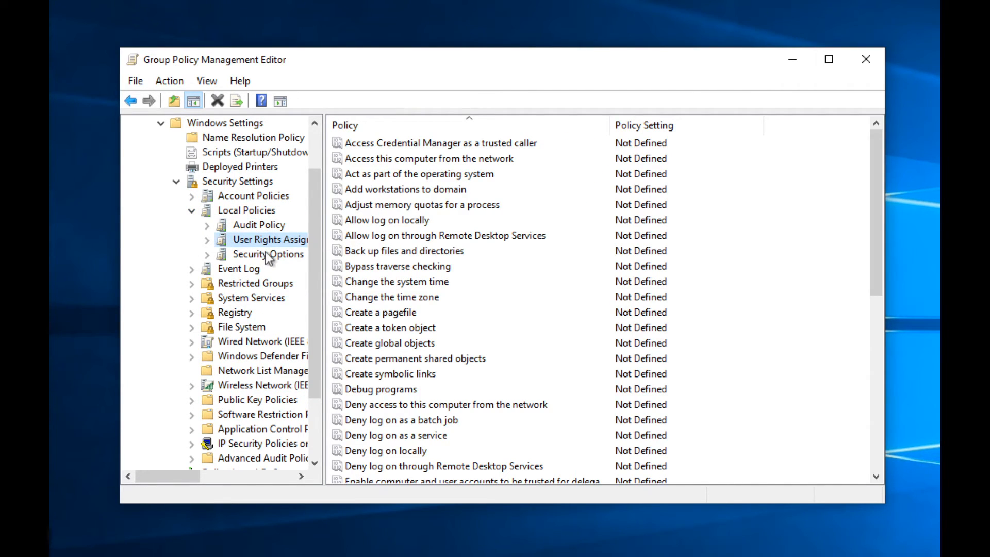
scroll(447, 240, down, 2)
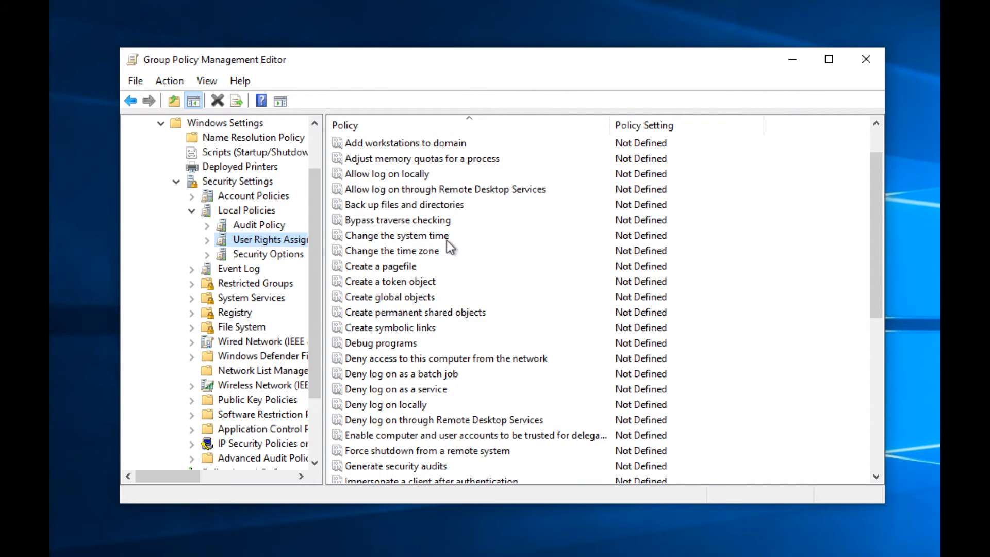
scroll(446, 240, down, 6)
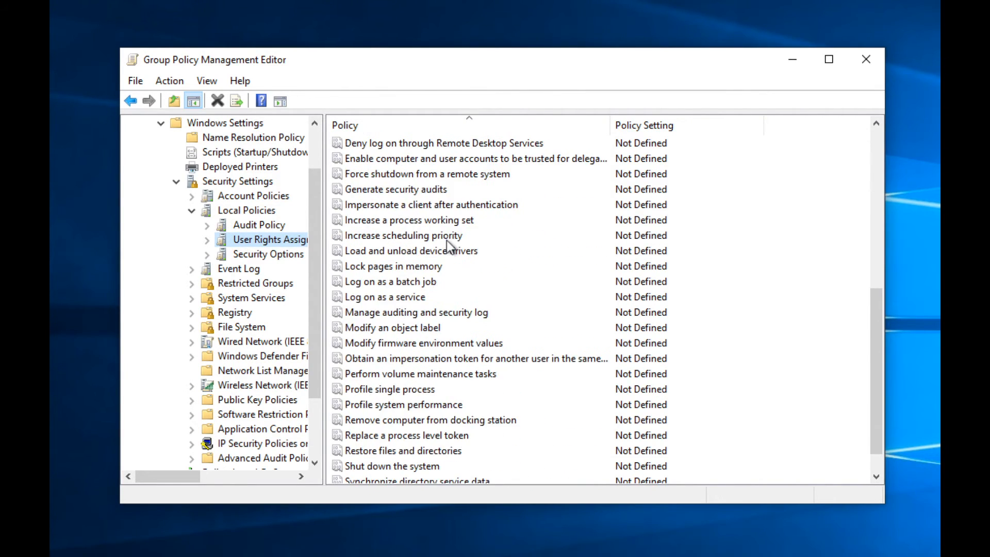
scroll(446, 240, up, 3)
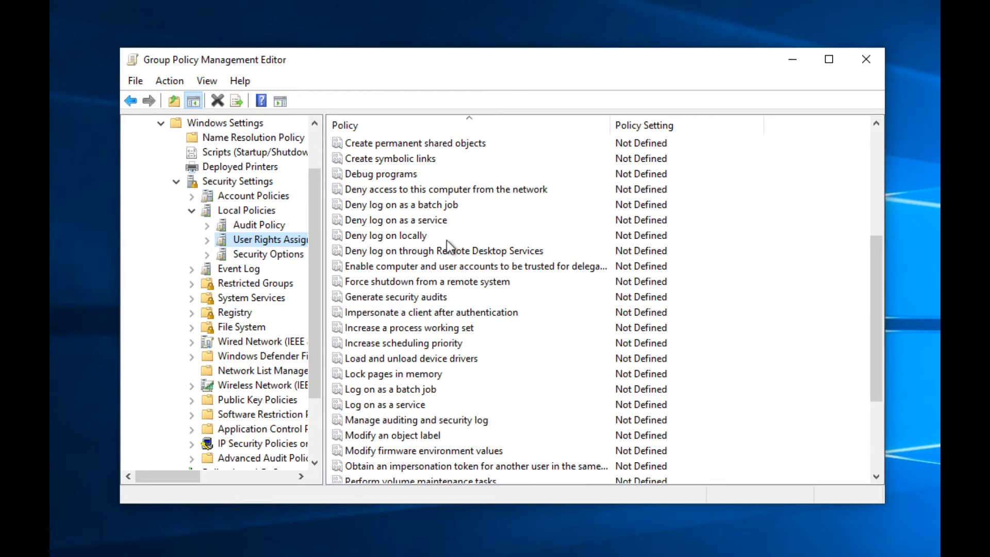
Step: Inspect Force shutdown, Remote Desktop deny, delegation and Deny log on rights without changing them
double_click(374, 283)
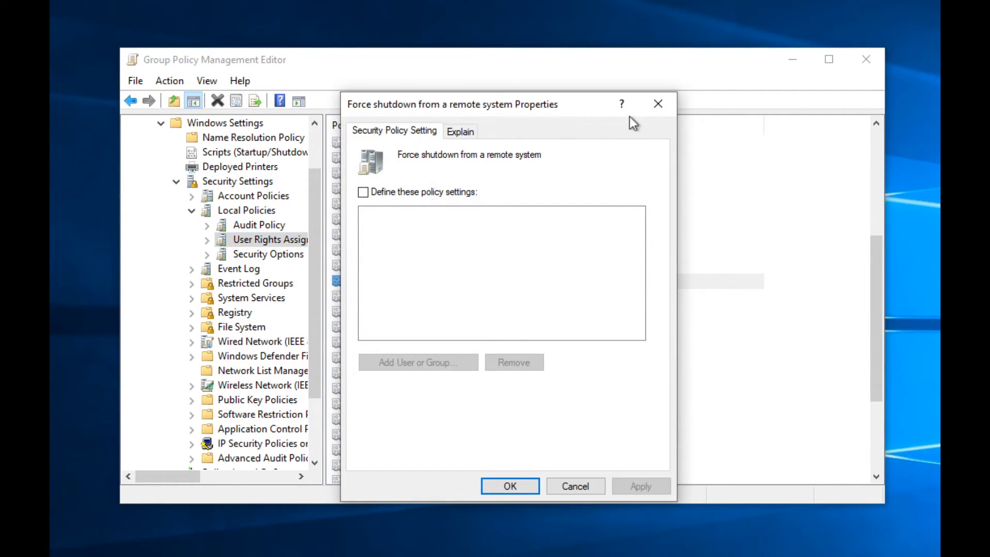
click(652, 107)
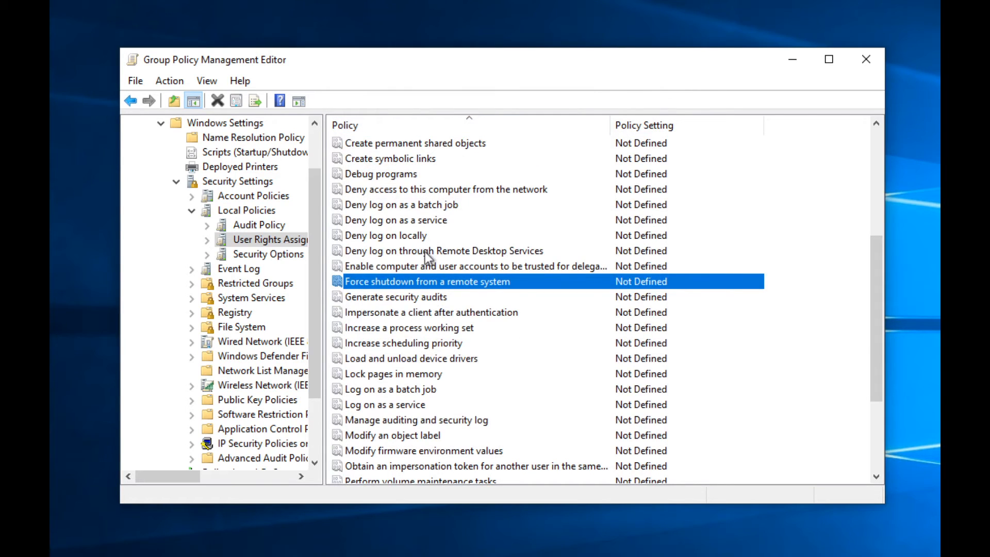
double_click(468, 253)
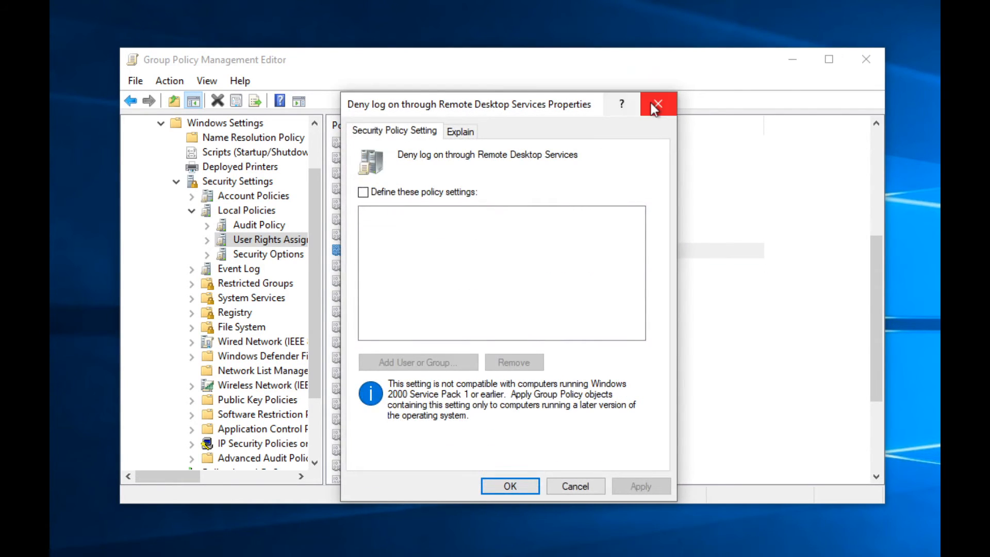
click(652, 105)
double_click(551, 266)
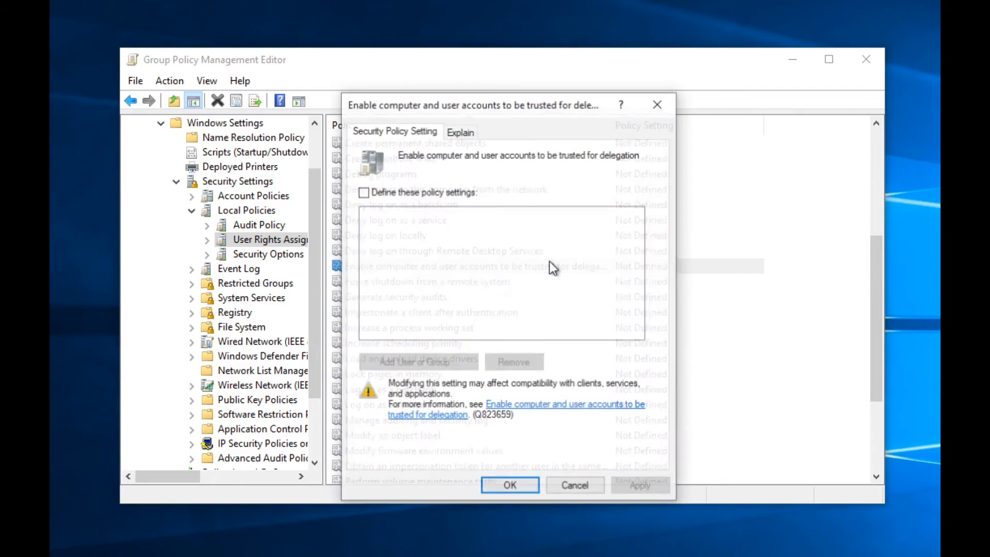
click(661, 112)
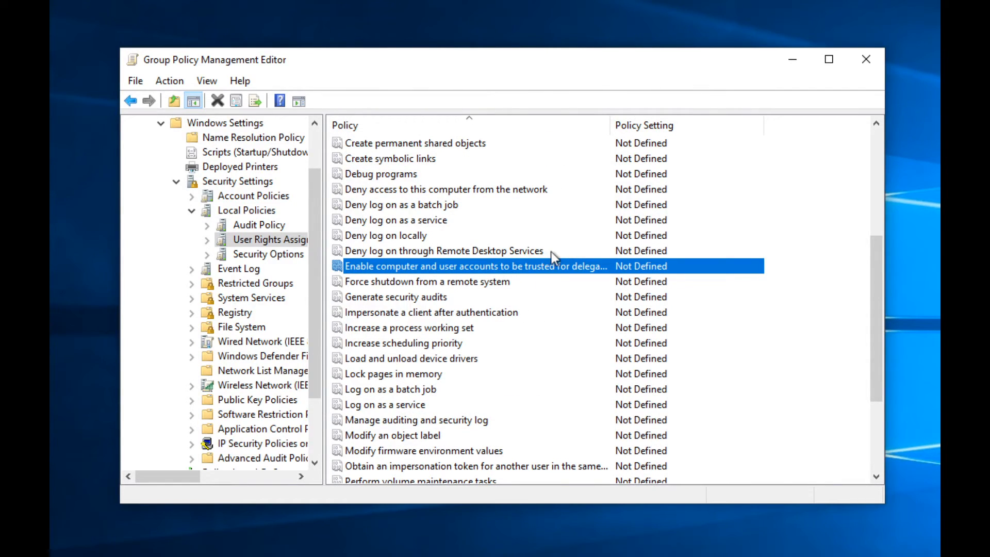
click(512, 236)
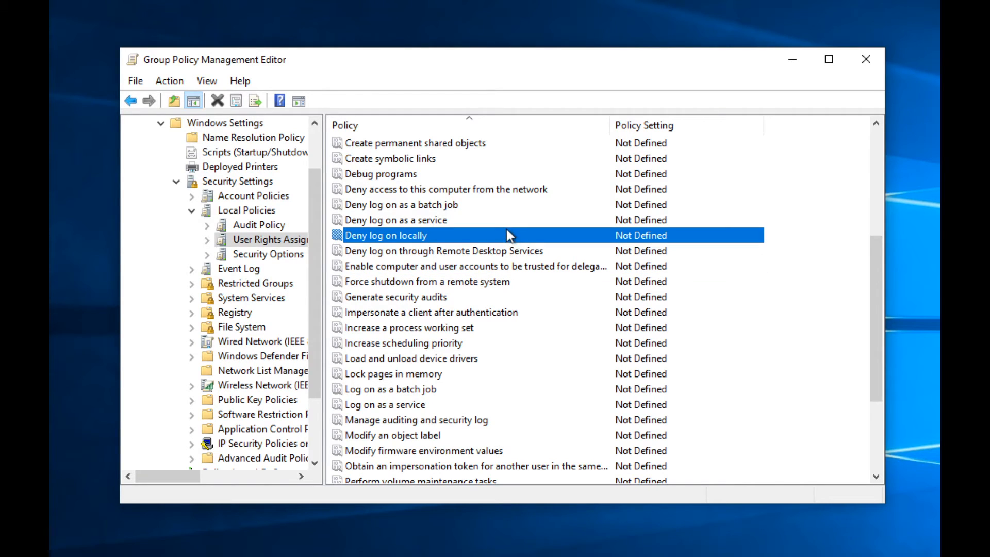
double_click(505, 220)
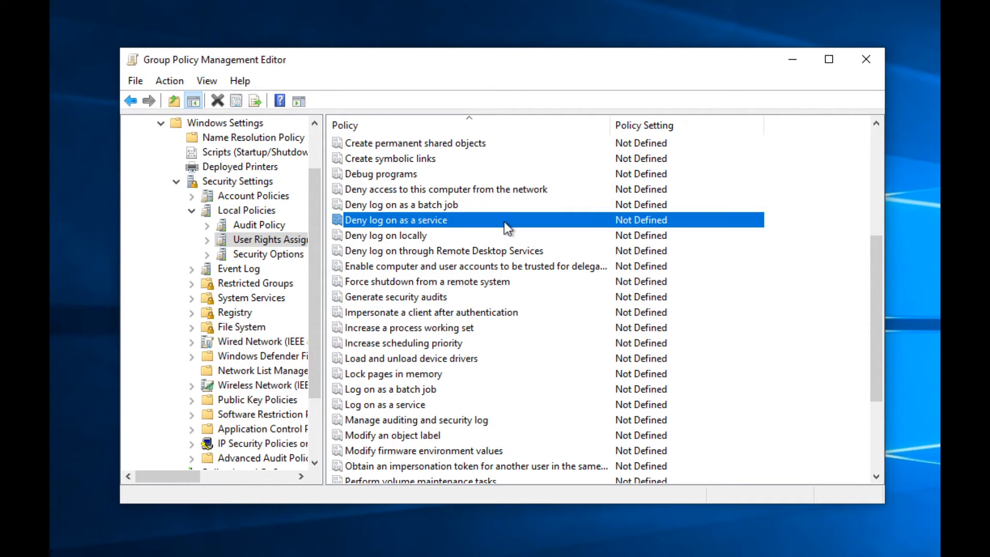
click(663, 104)
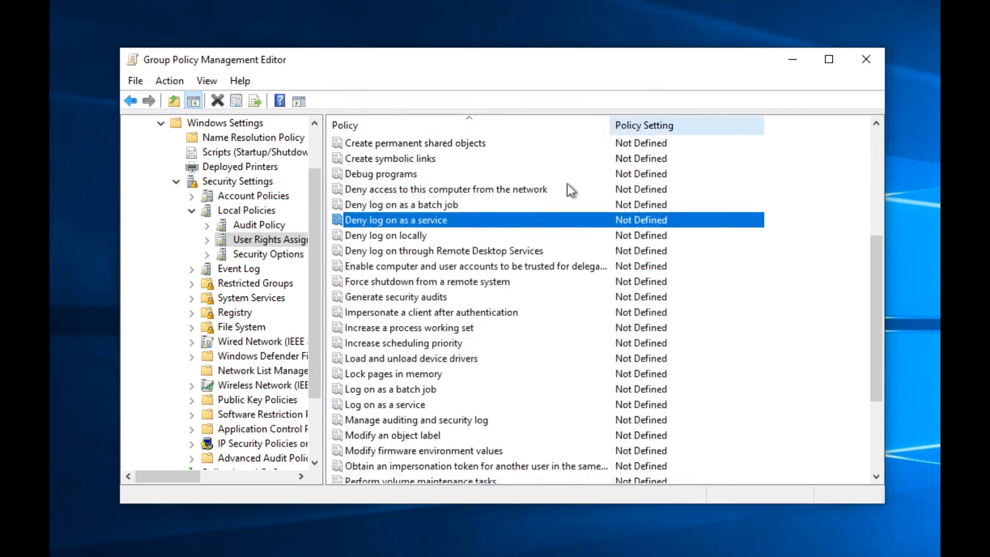
click(478, 208)
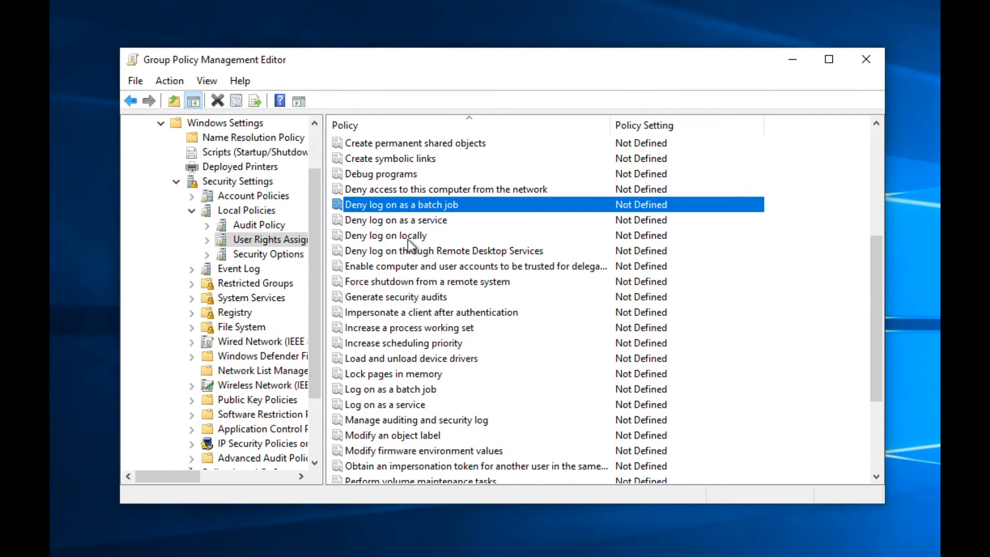
click(368, 192)
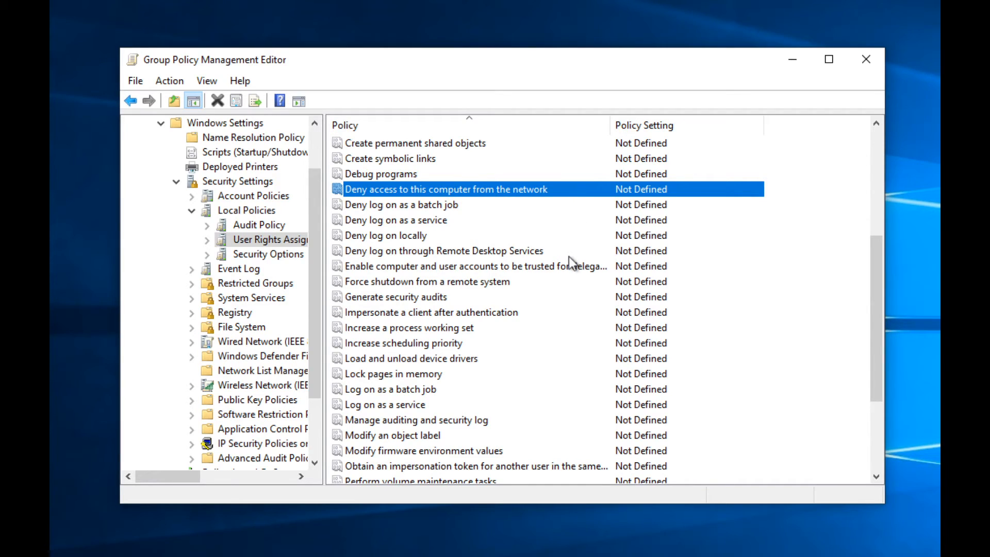
Step: Read the Shut down the system and Synchronize directory service data properties, then show Security Options
scroll(569, 262, down, 3)
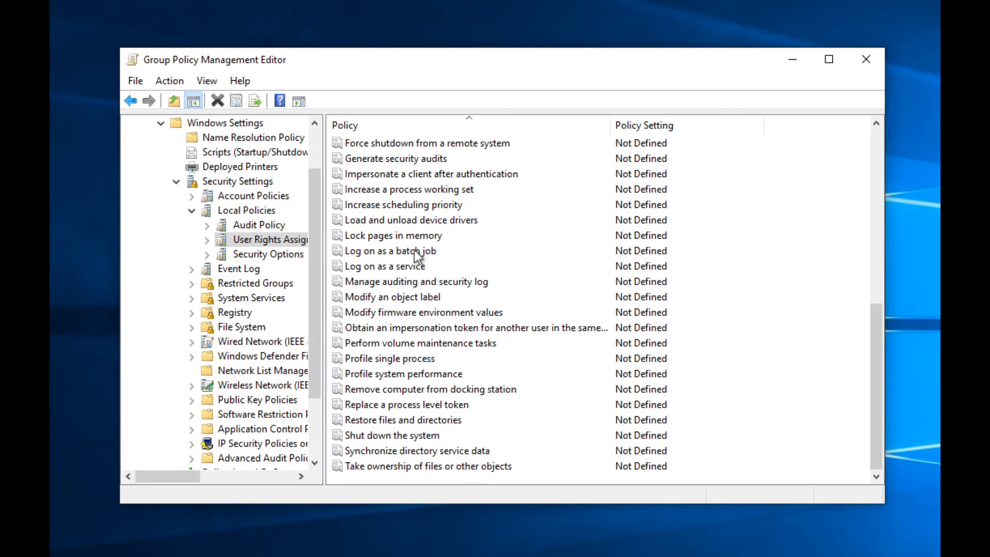
double_click(416, 435)
click(461, 131)
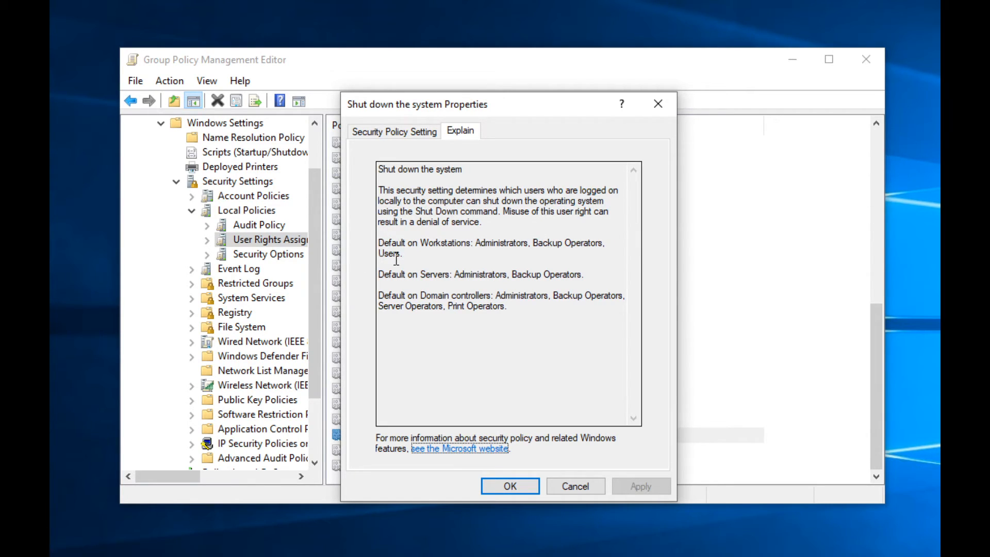
click(561, 486)
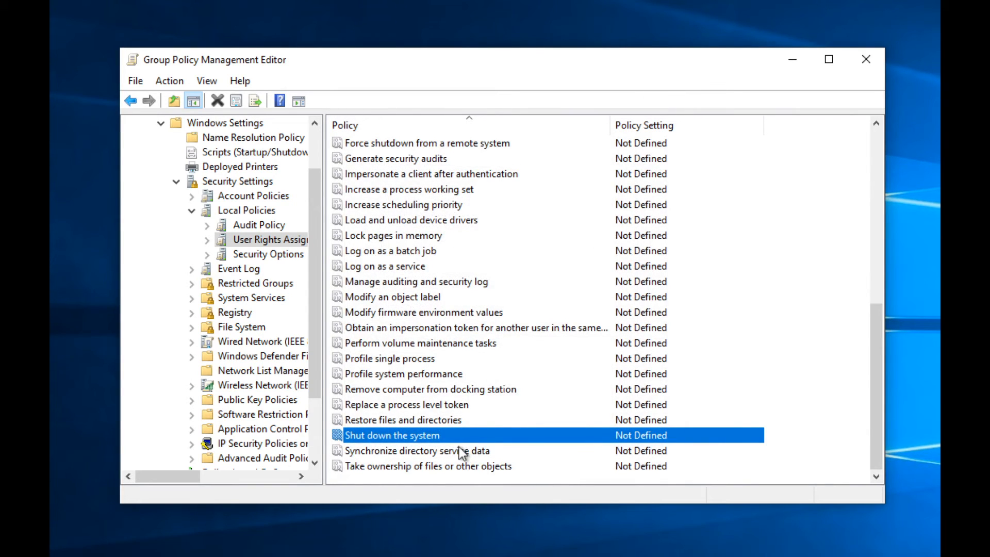
double_click(460, 449)
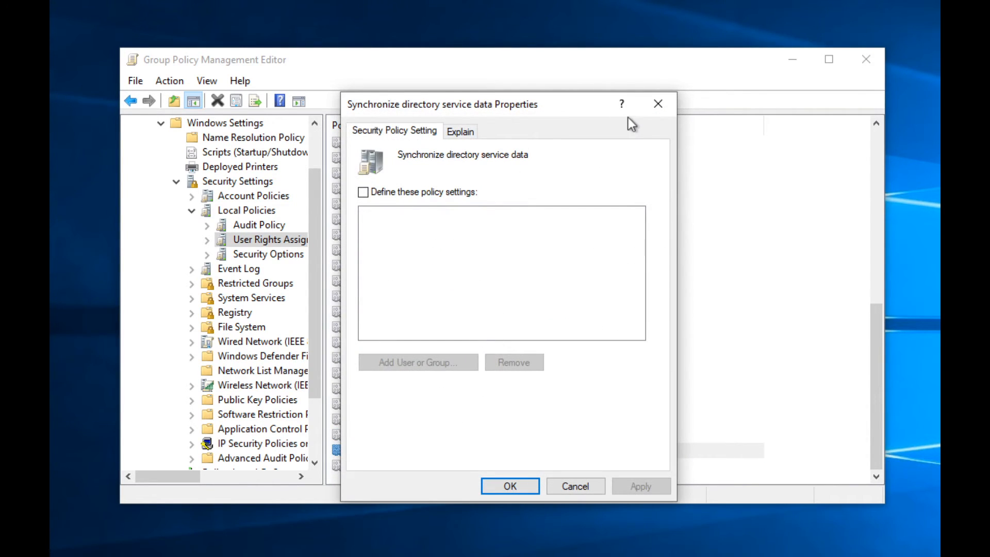
click(658, 103)
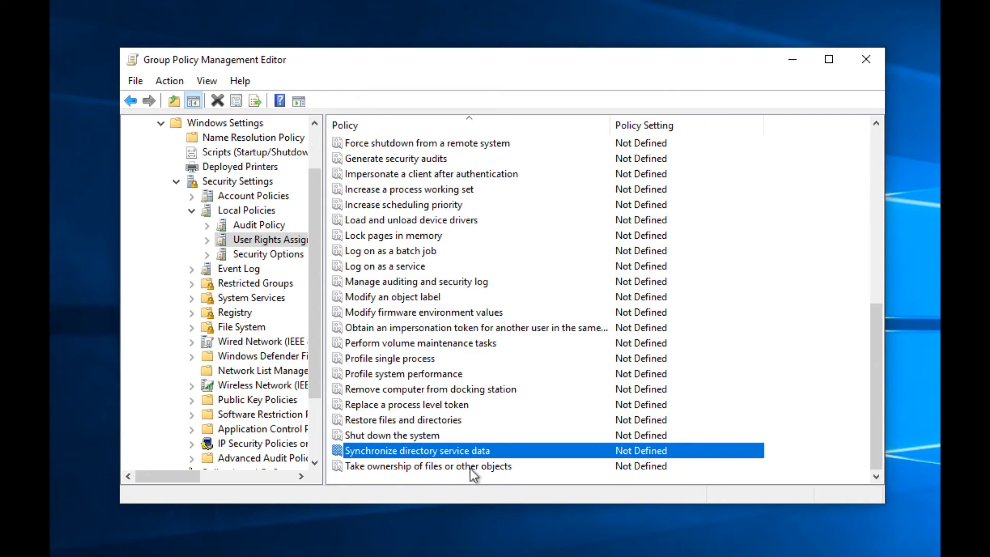
click(253, 255)
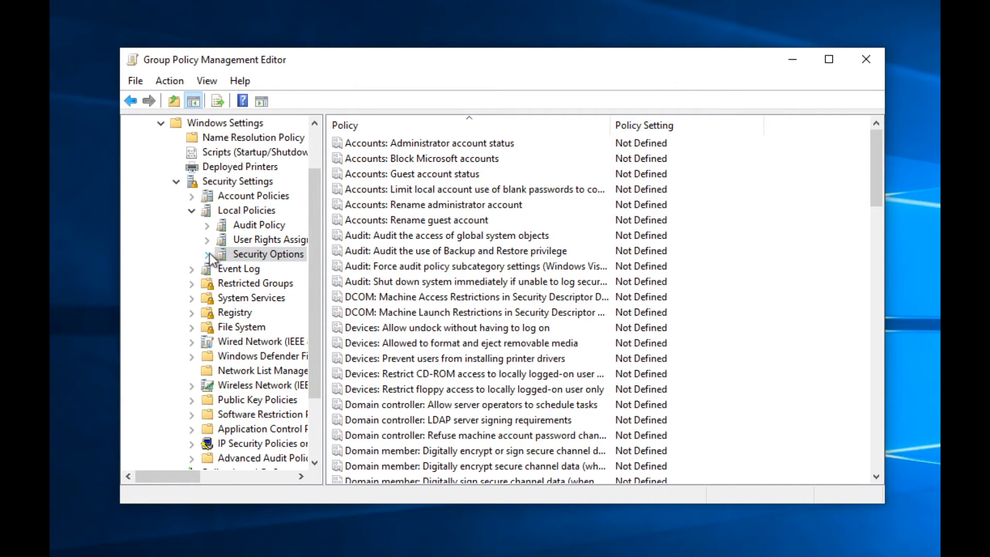
scroll(413, 353, down, 14)
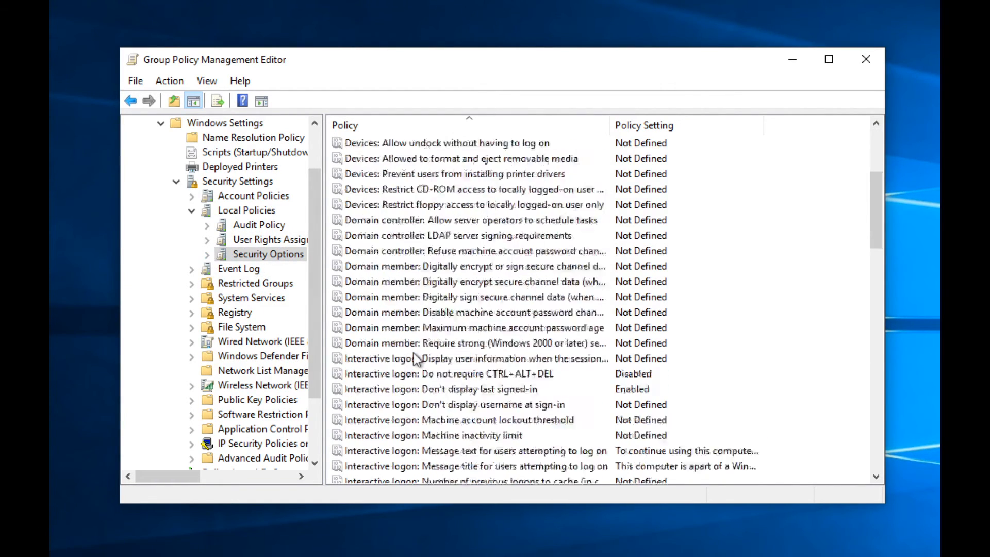
scroll(417, 359, down, 11)
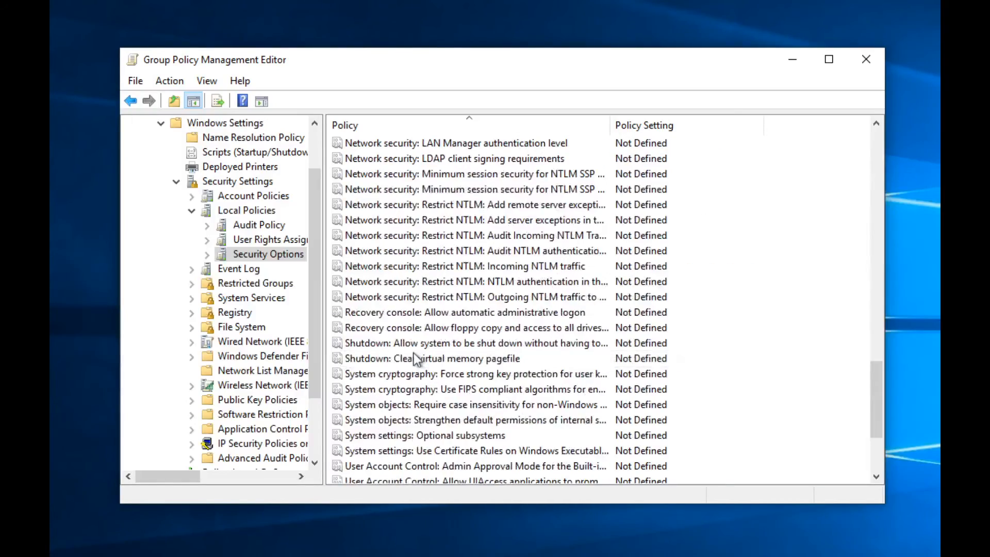
scroll(417, 358, up, 20)
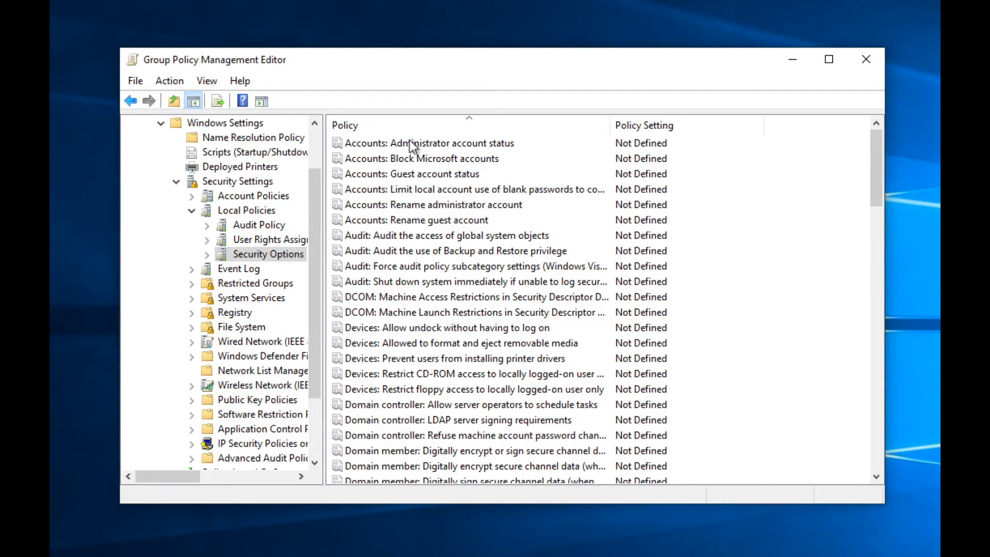
click(412, 144)
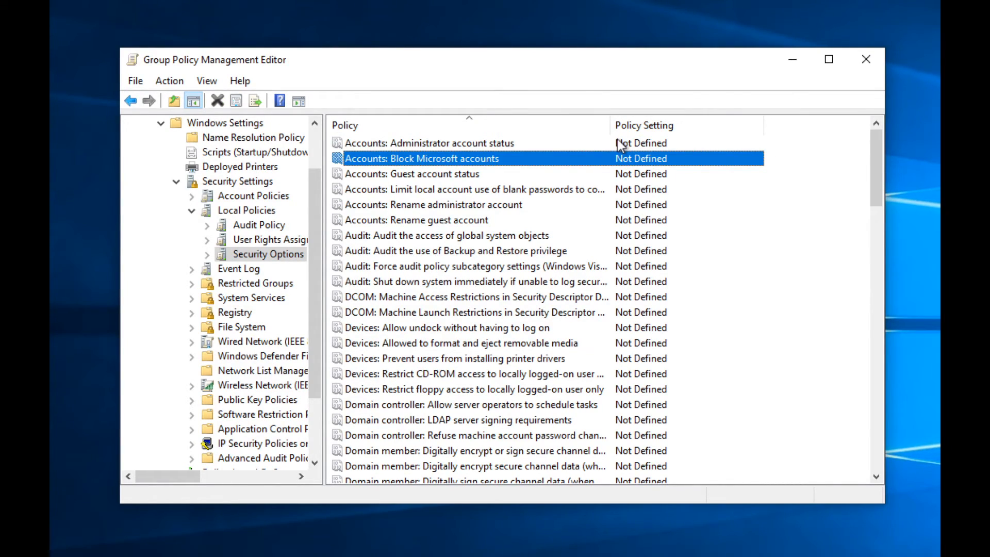
key(Down)
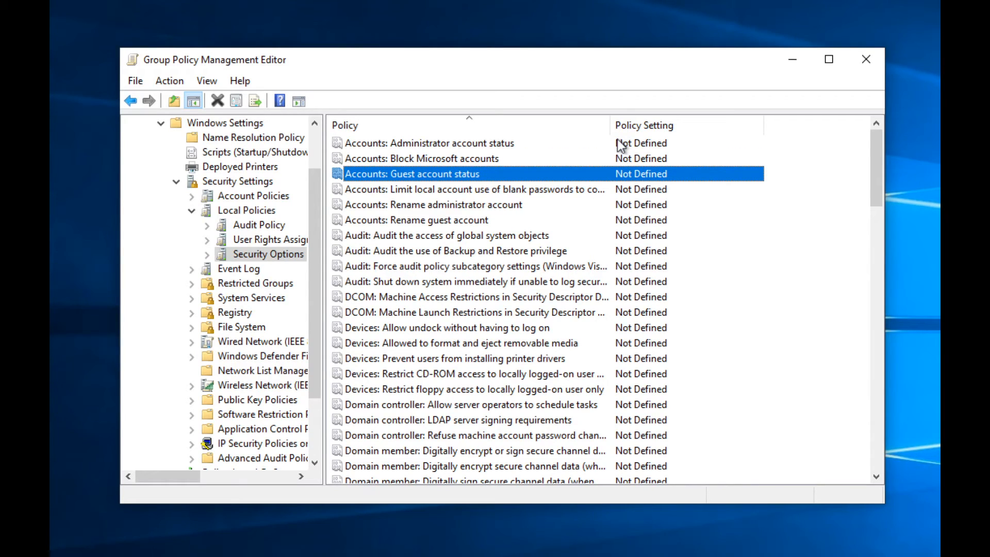
key(Down)
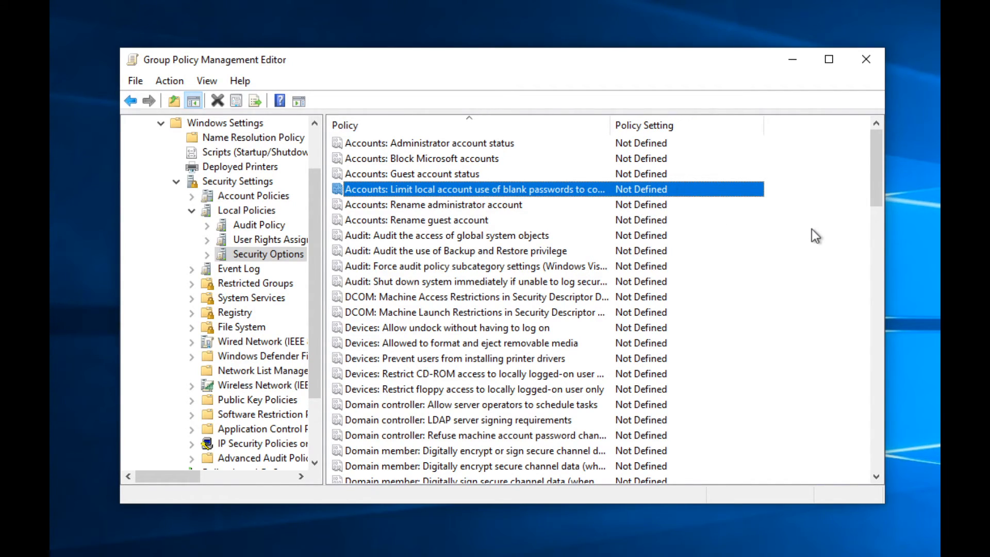
key(Down)
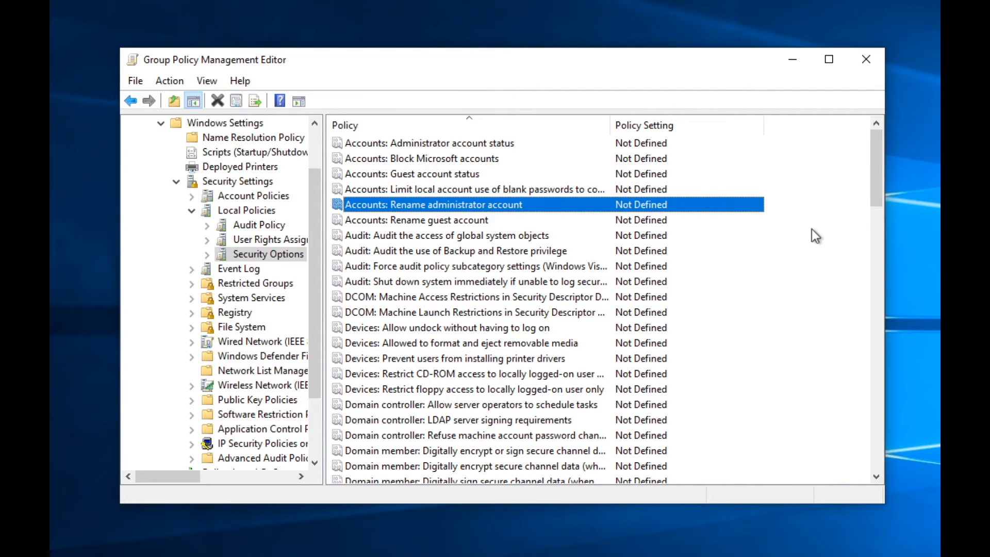
key(Down)
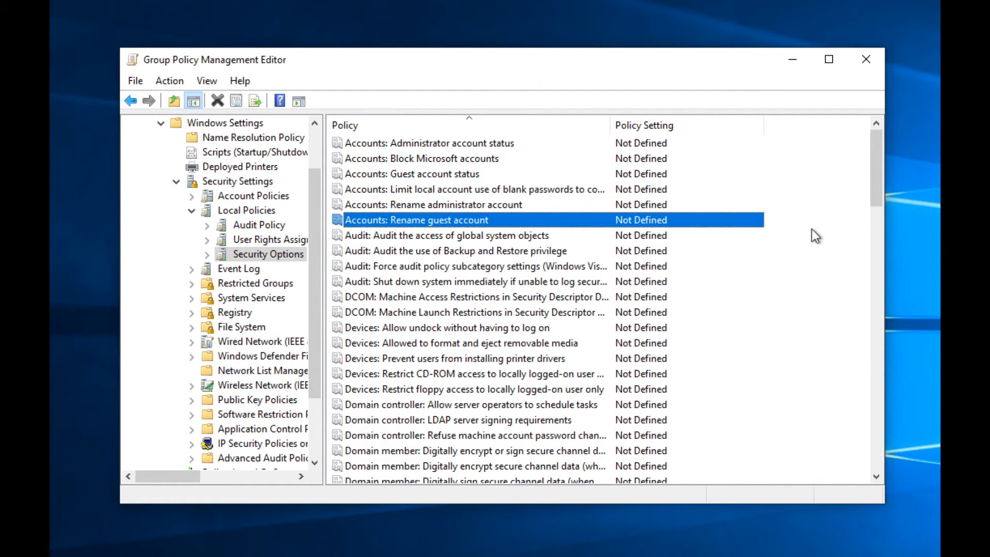
key(Down)
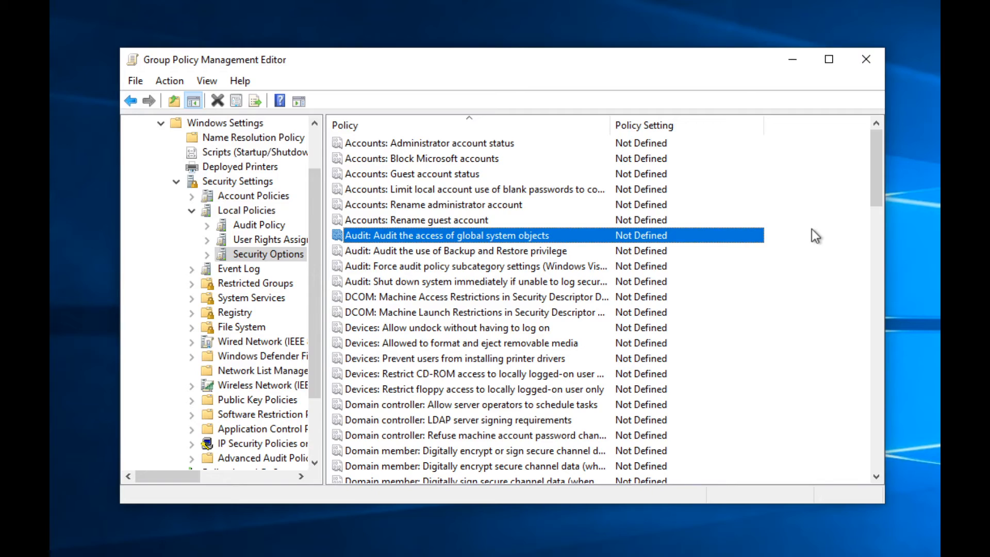
key(Down)
key(Down)
key(Down)
key(Down)
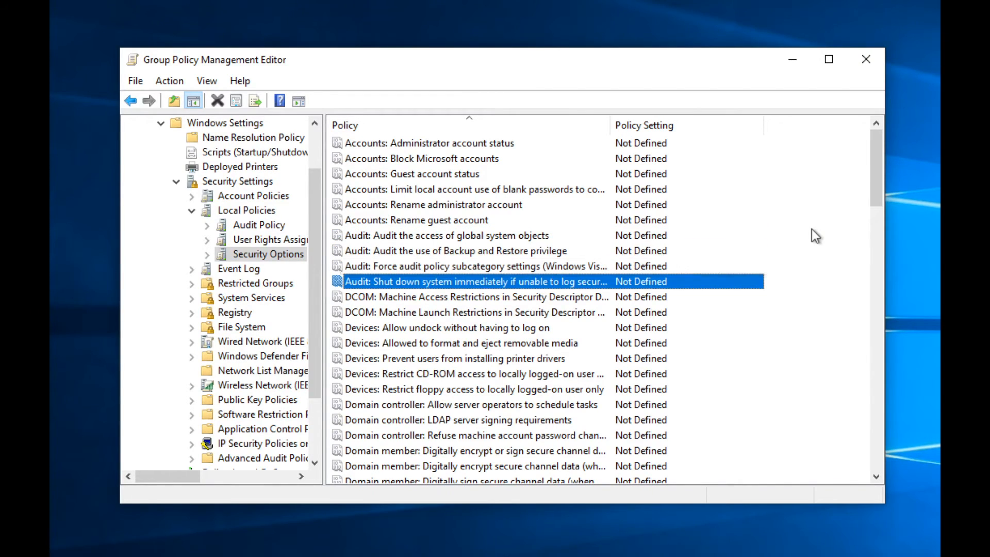
key(Up)
key(Down)
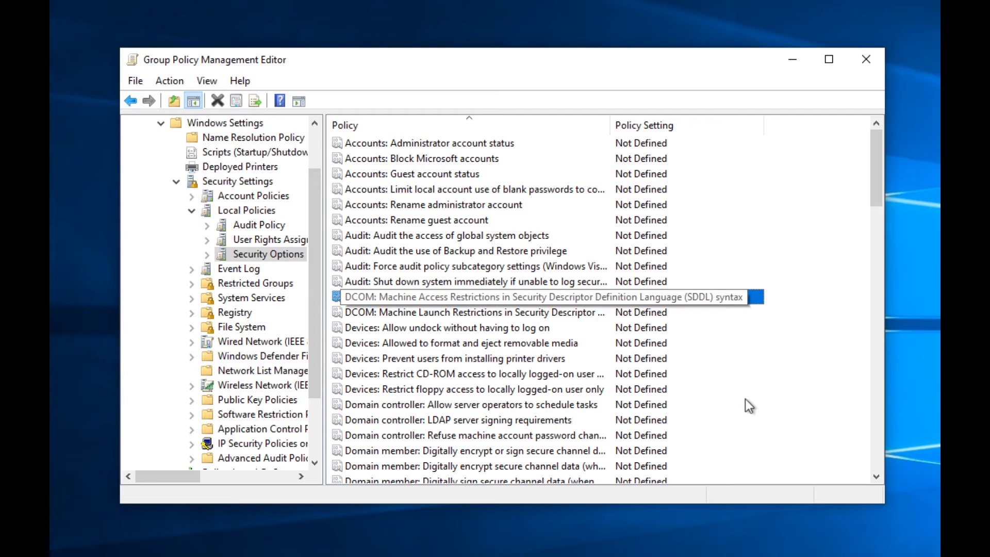
Step: Step through the DCOM, Devices and Domain controller policies down to LDAP server signing
key(Down)
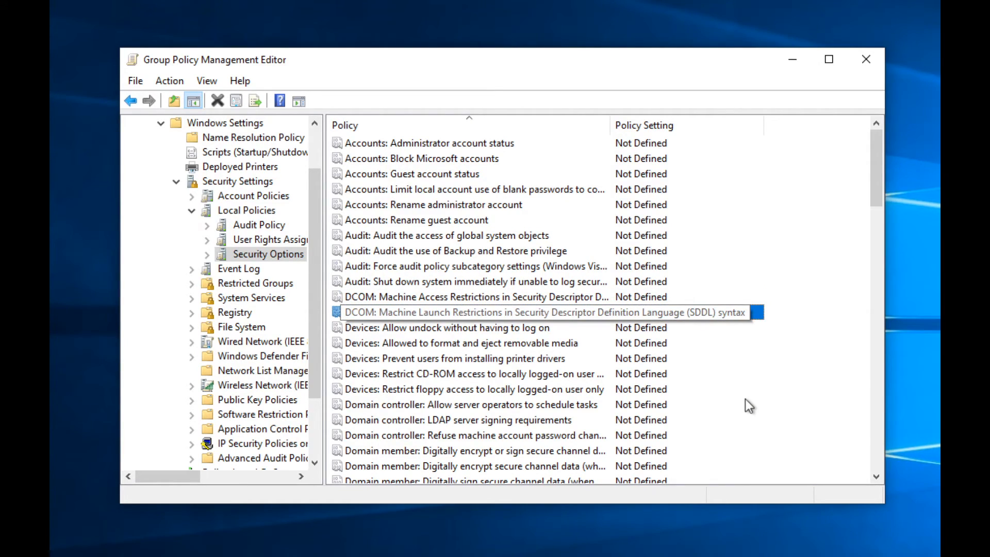
key(Down)
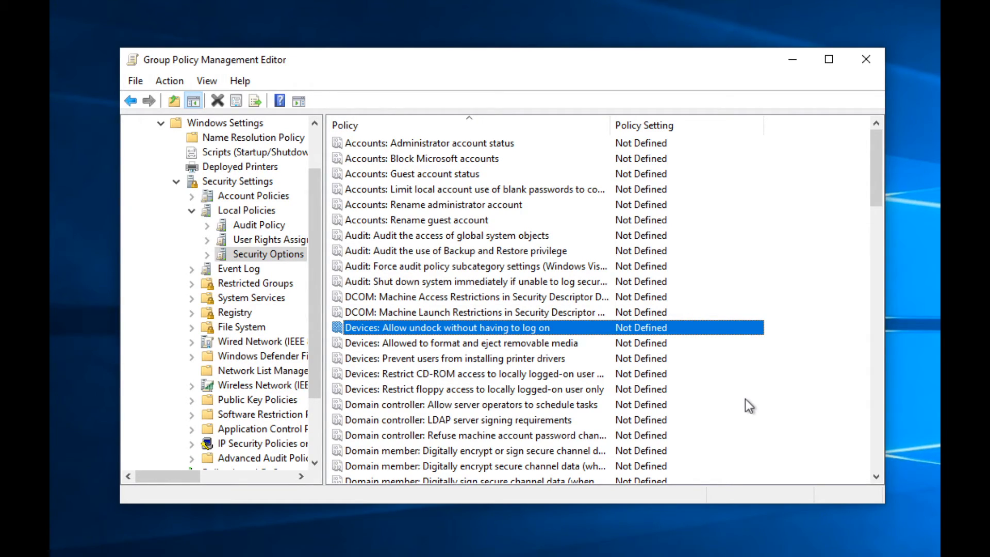
key(Down)
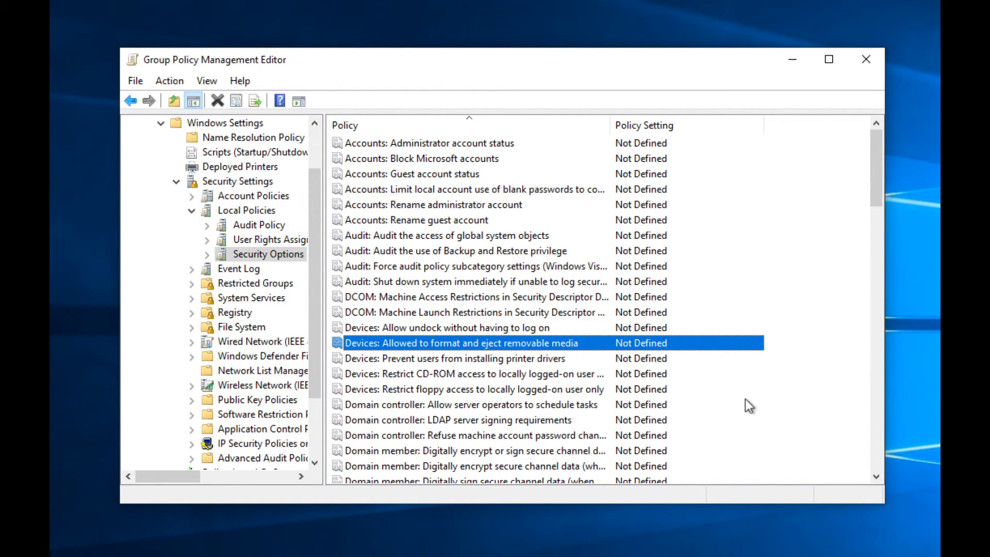
key(Down)
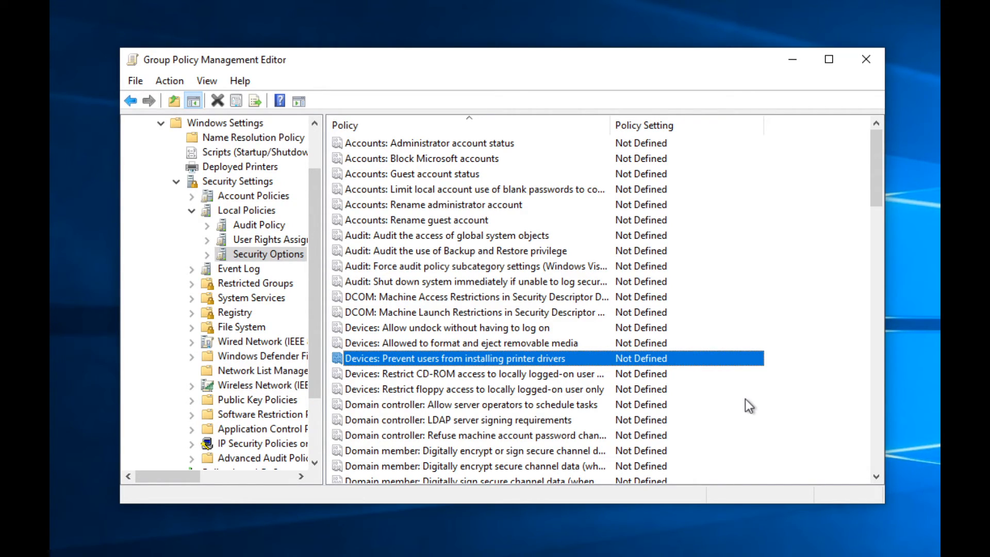
key(Down)
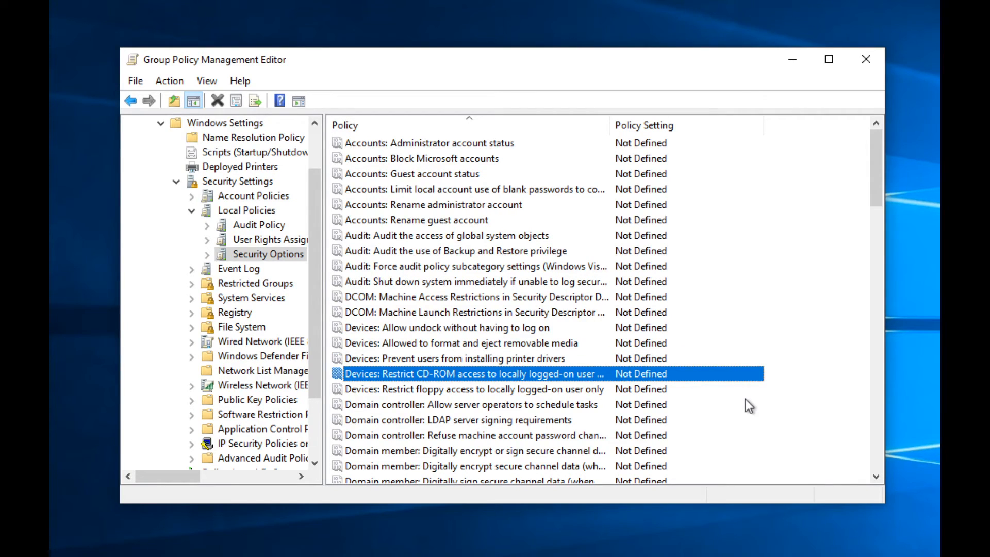
key(Down)
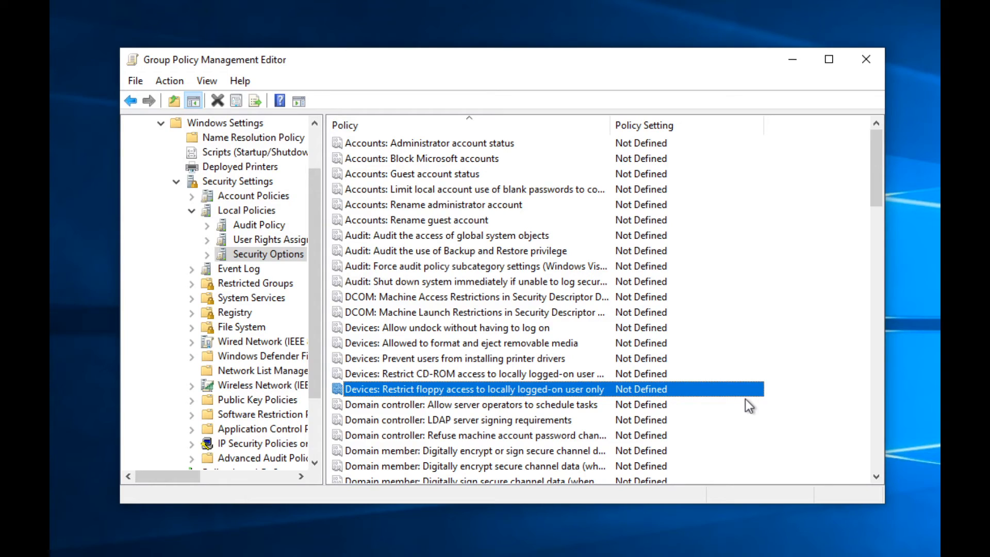
key(Down)
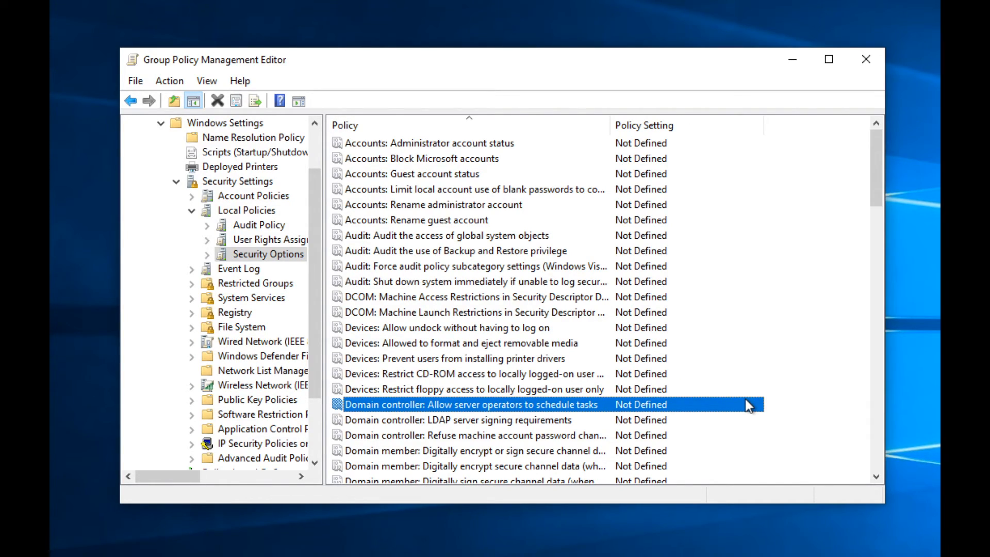
key(Down)
key(Down)
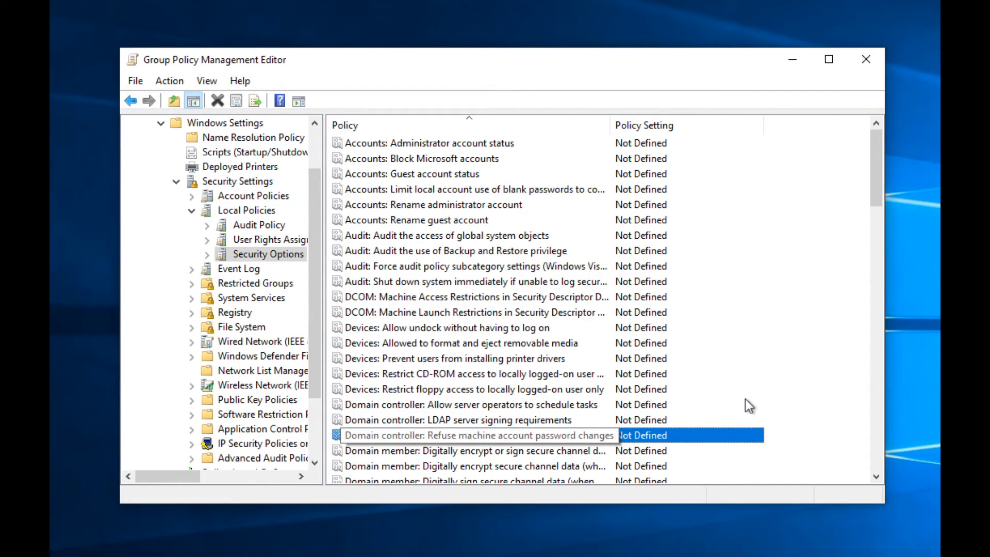
Step: Step through Domain member policies to Do not require CTRL+ALT+DEL, then press Ctrl+Alt+Del
key(Down)
key(Down)
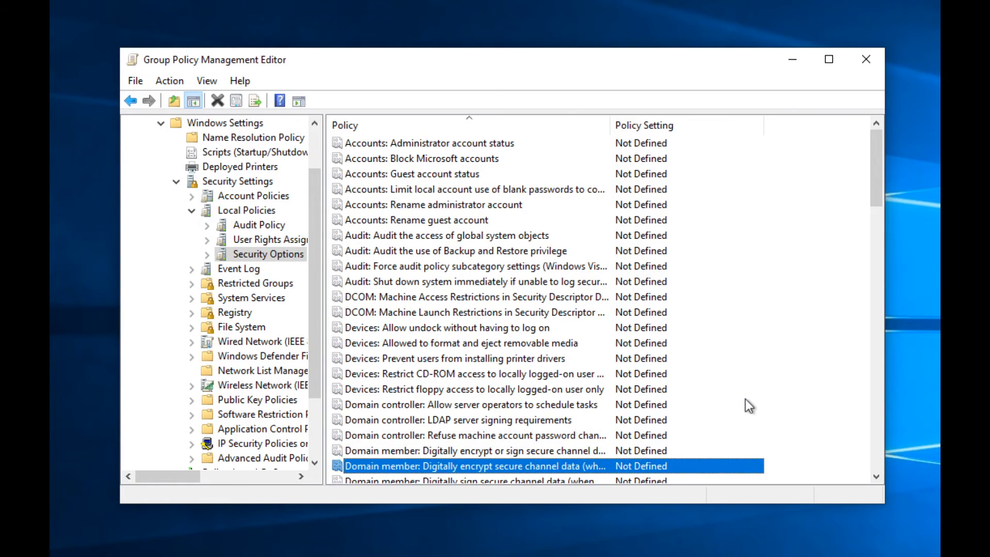
key(Up)
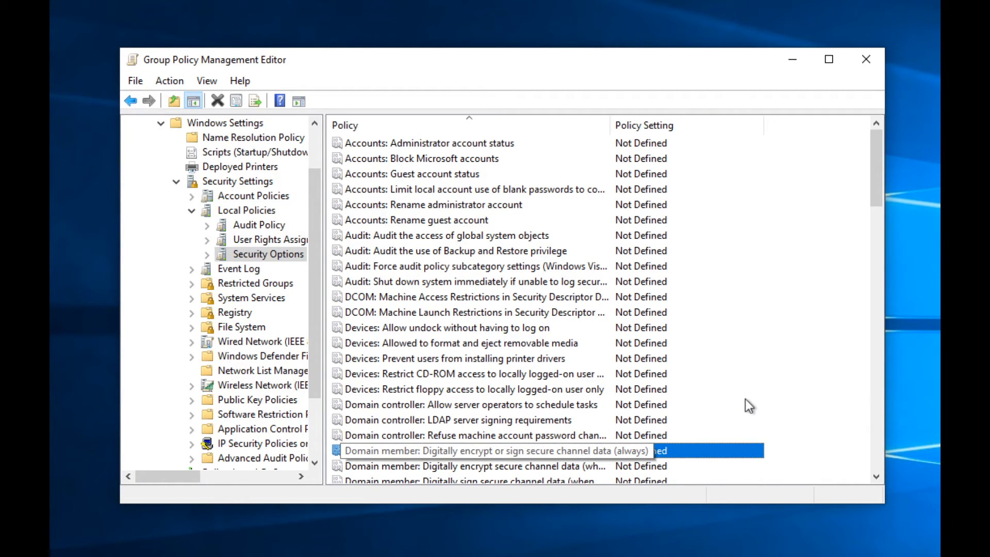
key(Down)
key(Down)
key(Down)
key(Down)
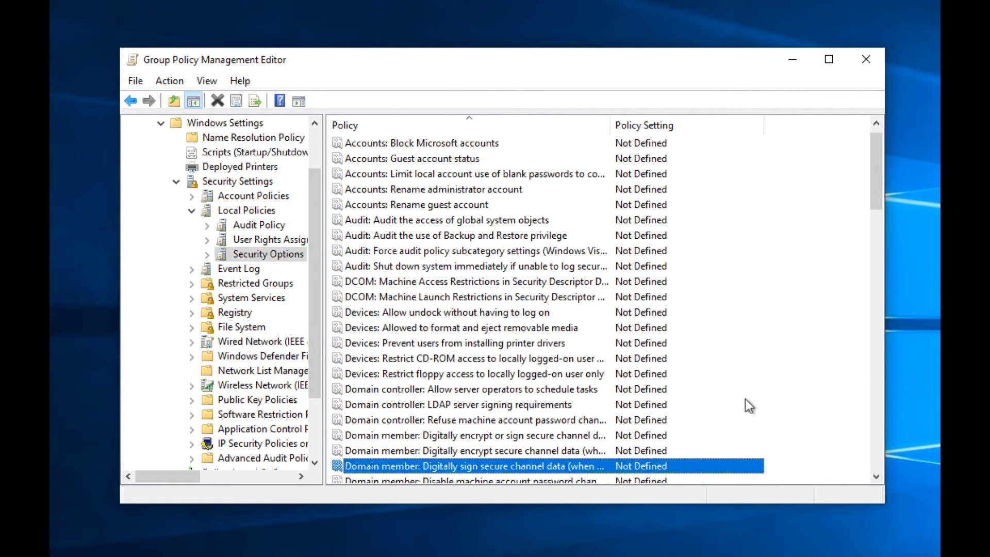
key(Up)
key(Up)
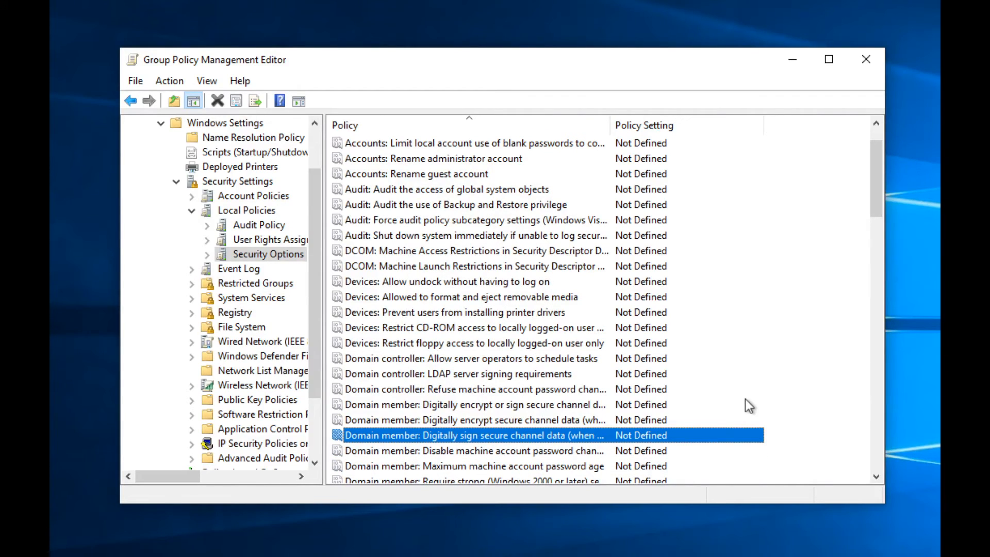
key(Down)
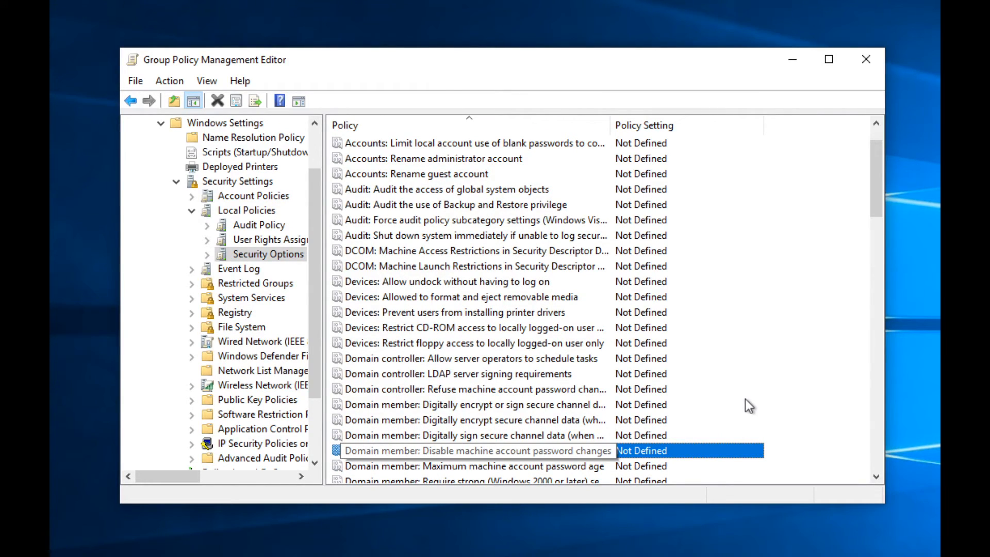
key(Down)
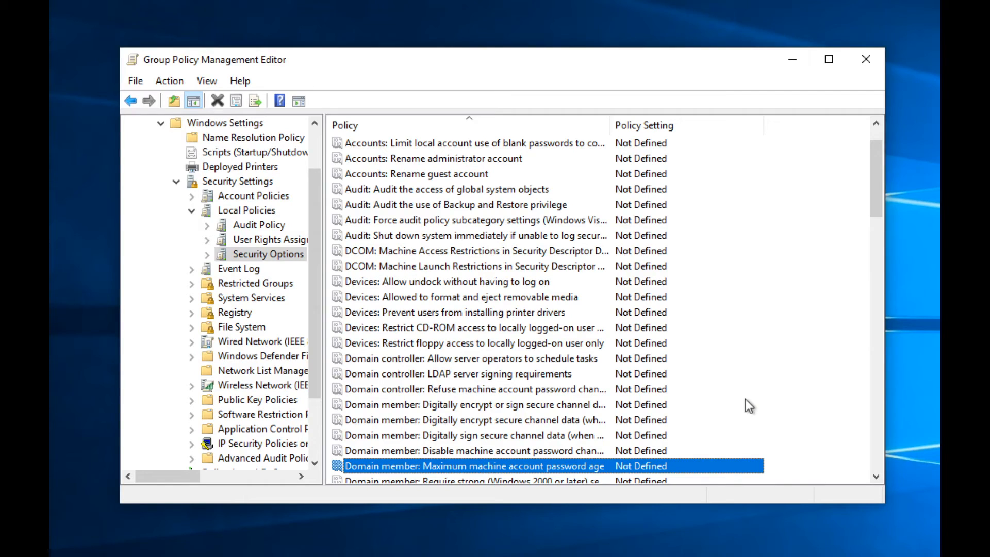
key(Down)
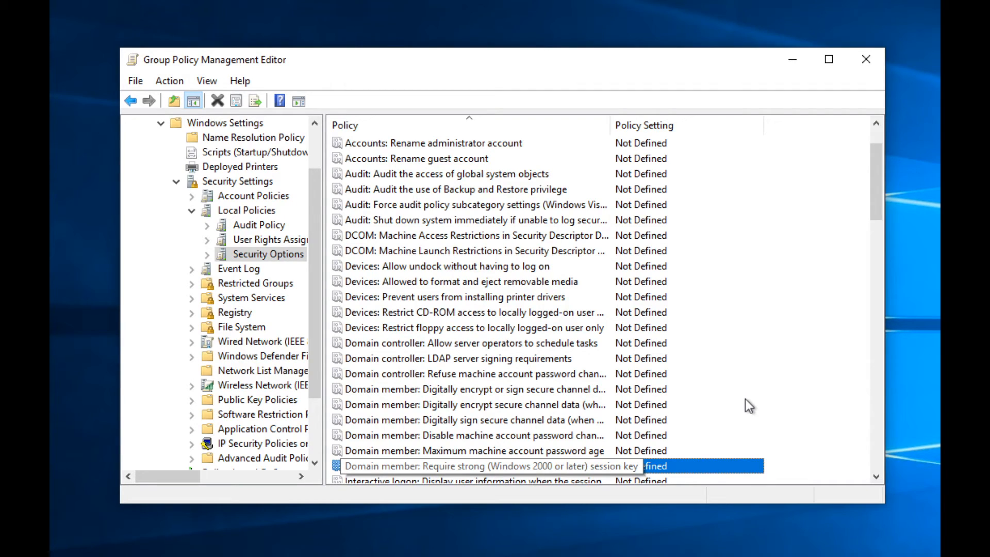
key(Down)
key(Down)
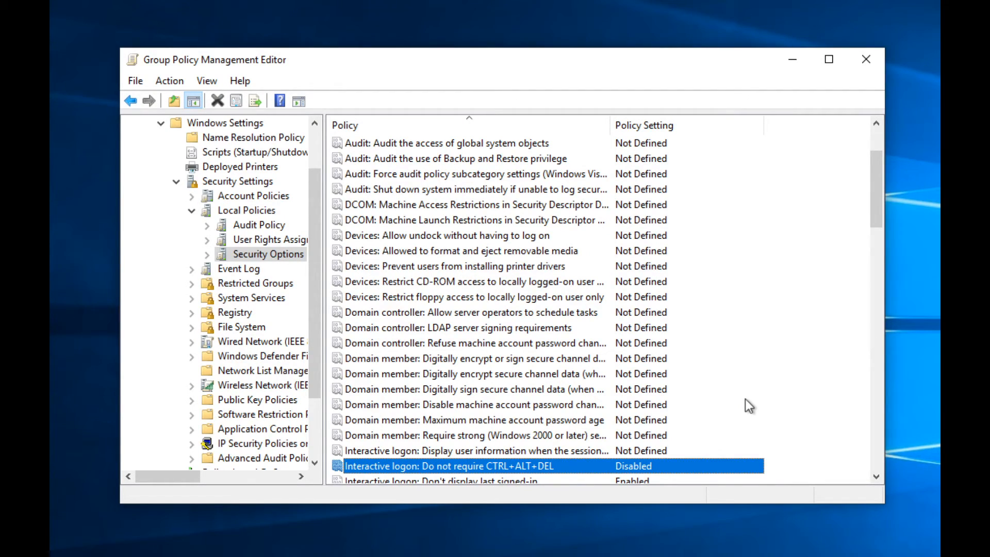
key(ctrl+alt+Delete)
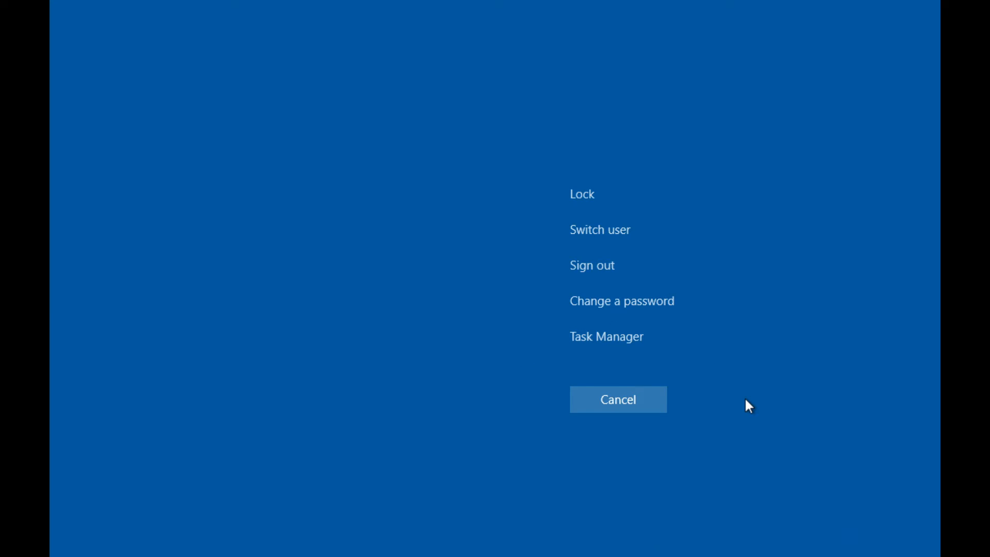
Step: Dismiss the security screen, keep Don't display last signed-in Enabled, and arrow toward Machine inactivity limit
key(Escape)
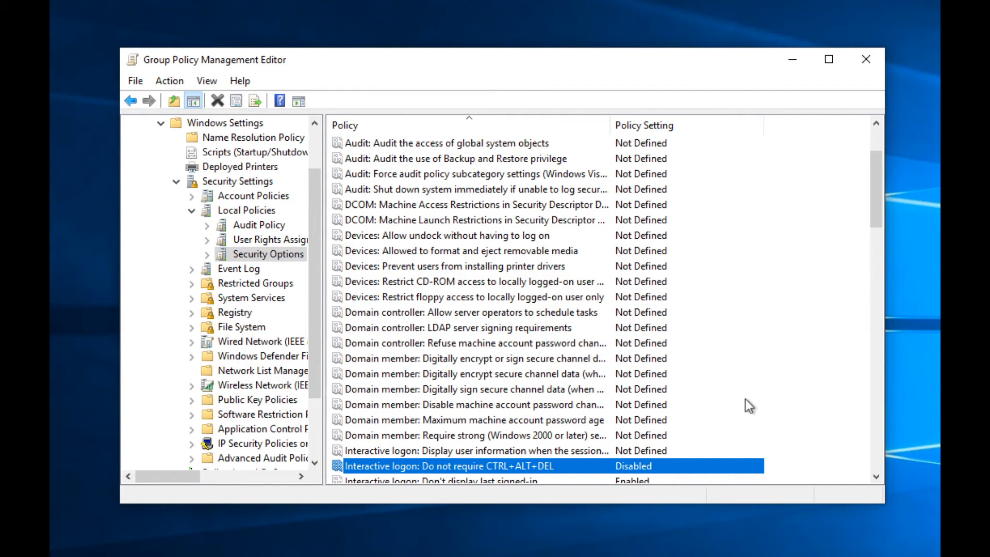
key(Down)
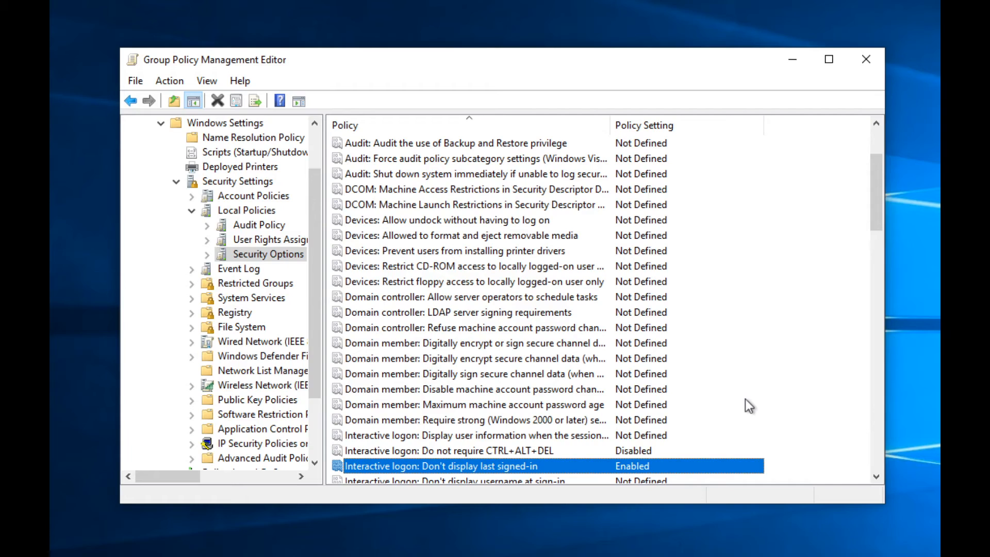
key(Return)
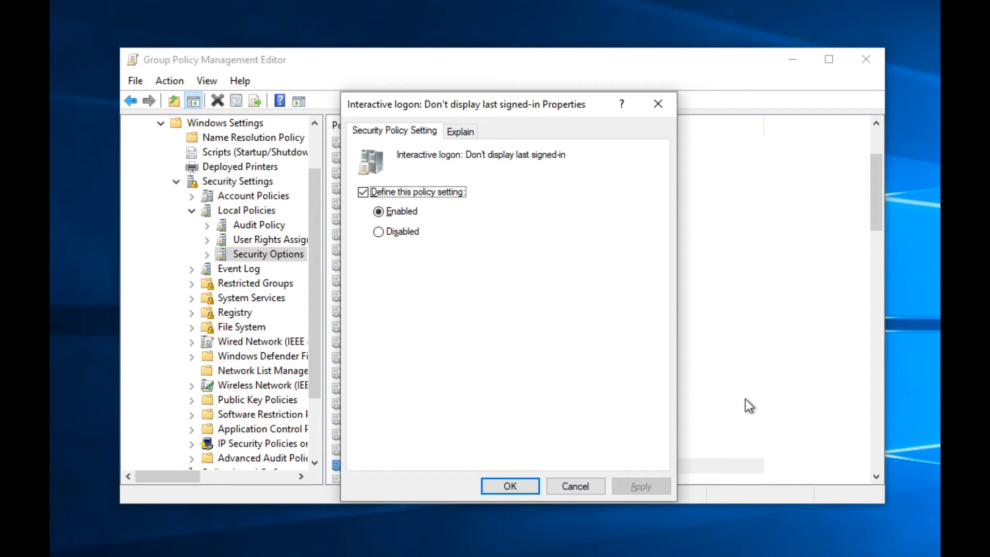
key(Return)
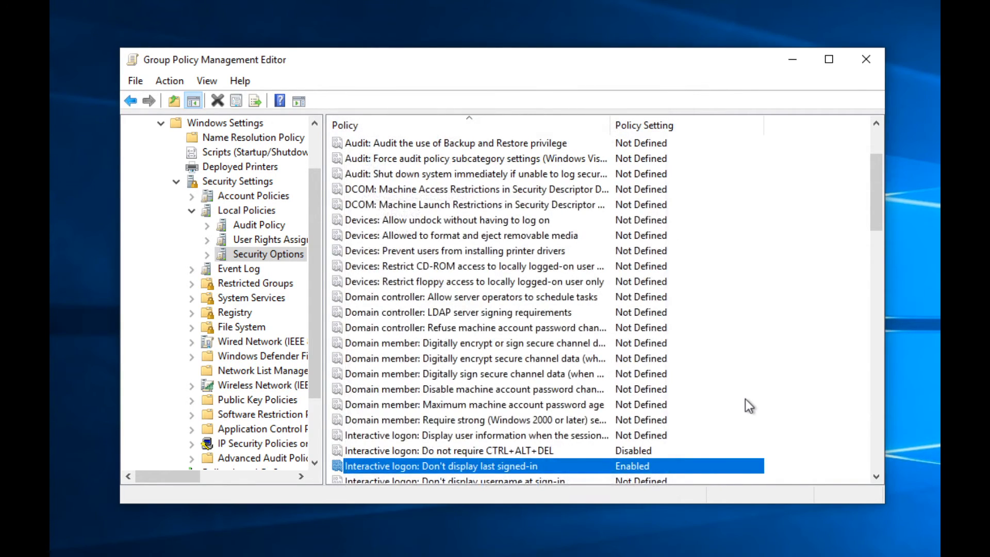
key(Down)
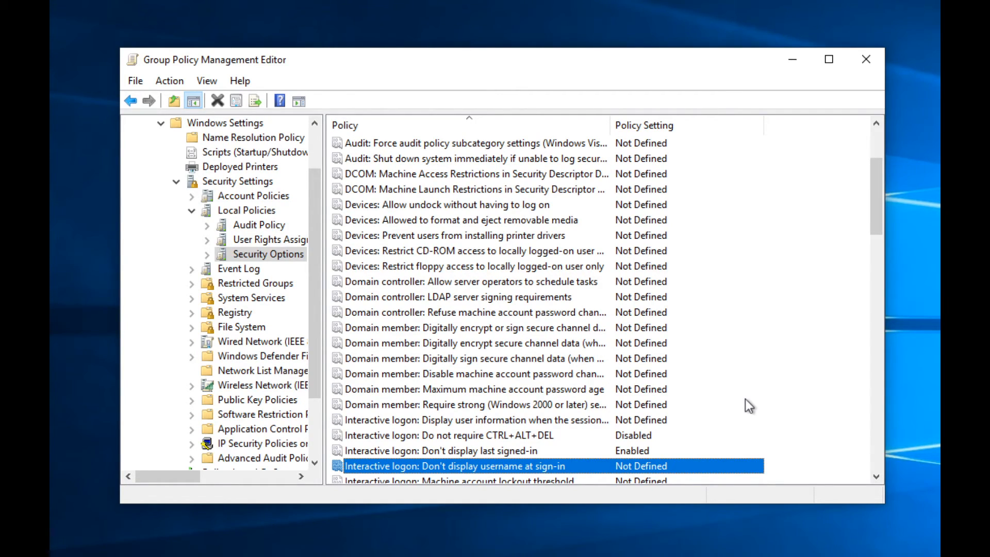
key(Down)
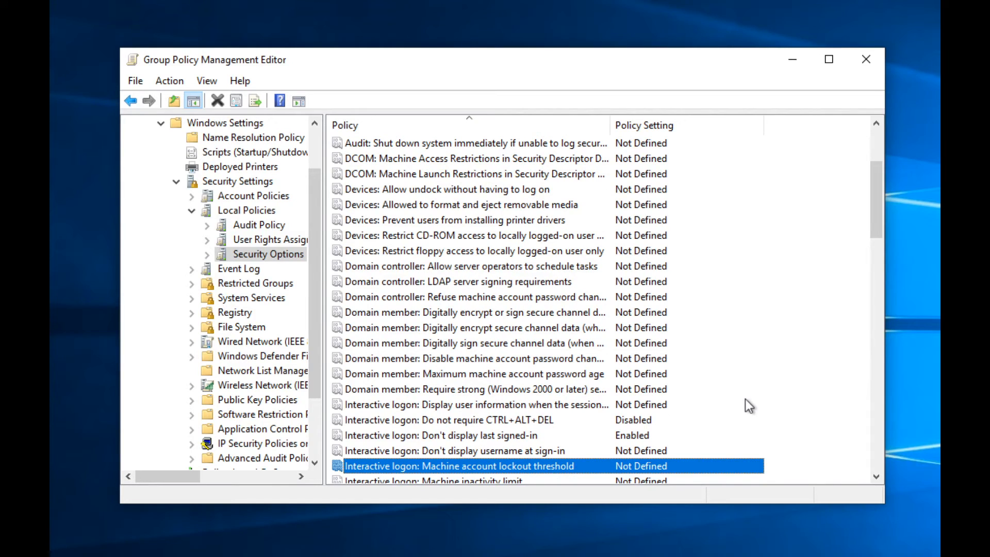
key(Down)
key(Down)
Step: Open the Machine inactivity limit properties and read its explanation
key(Up)
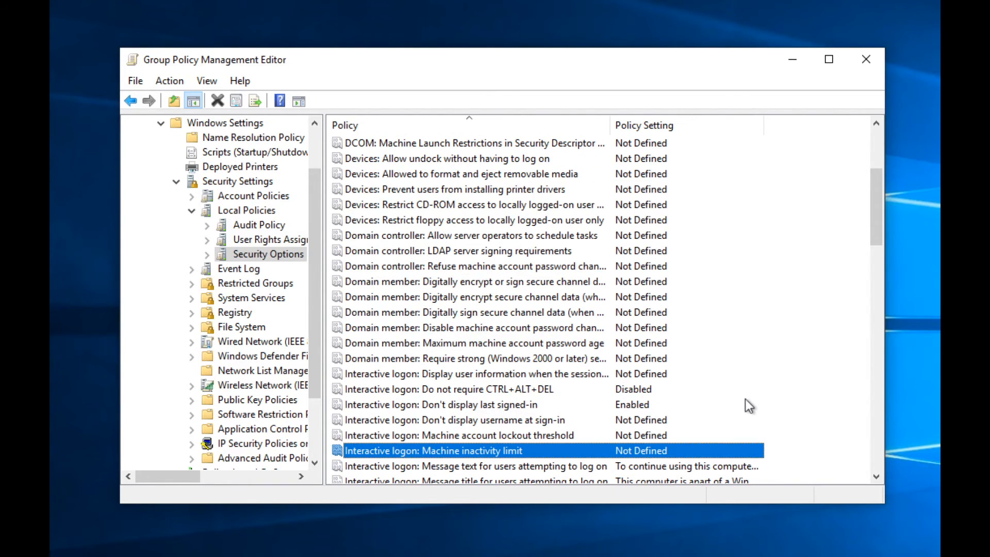
key(Return)
click(475, 128)
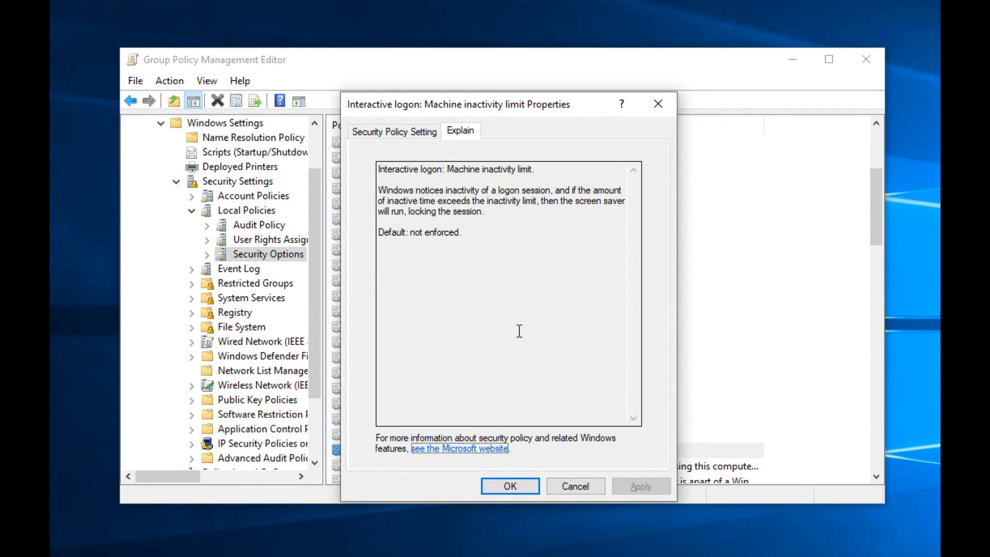
key(Escape)
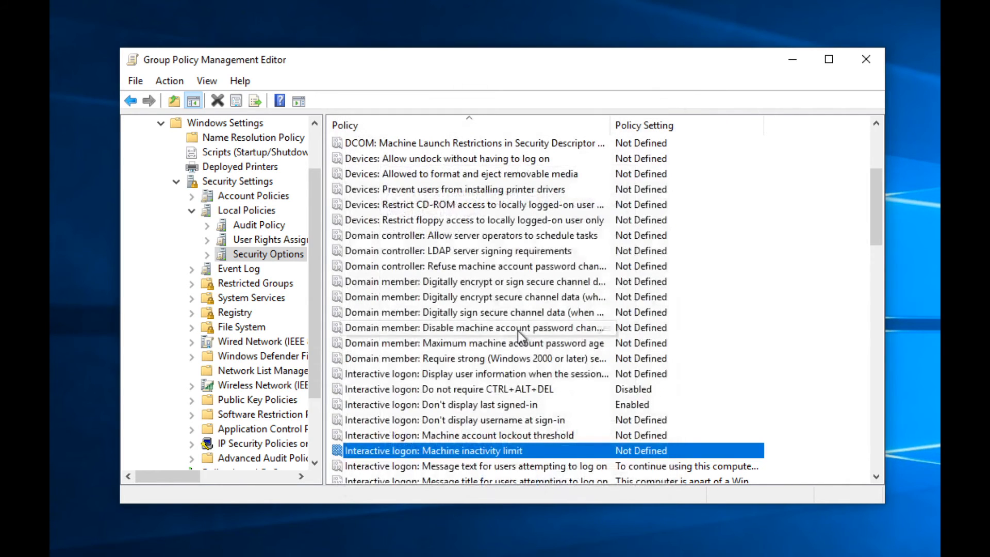
key(Down)
key(Down)
key(Up)
key(Up)
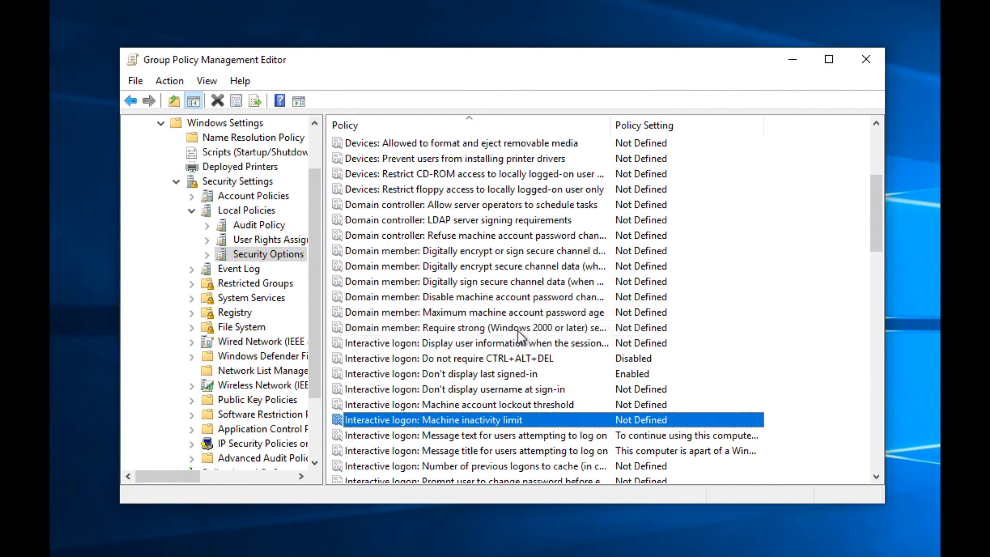
key(Return)
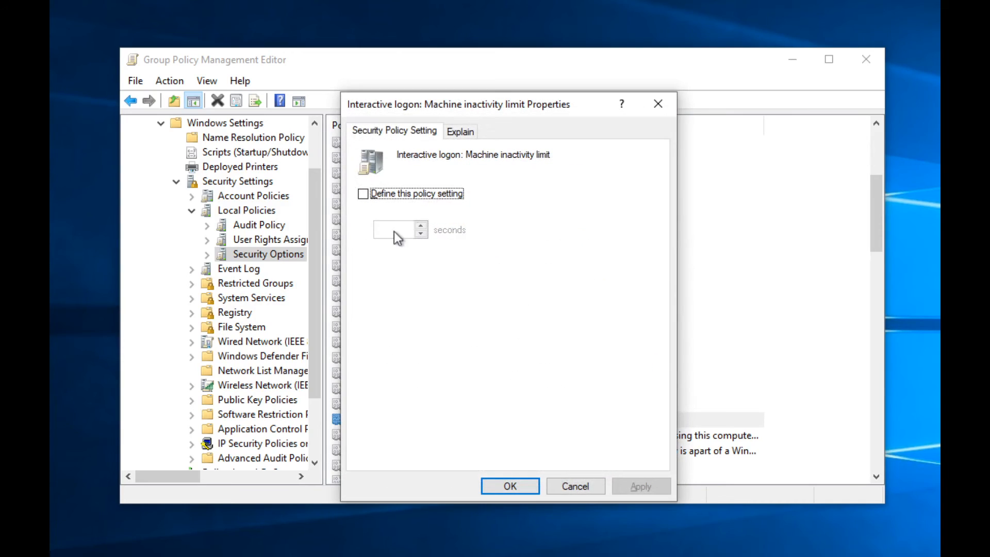
Step: Define the Machine inactivity limit at 600 seconds, replacing an initial 1500, and apply it
click(368, 193)
key(Tab)
text(1)
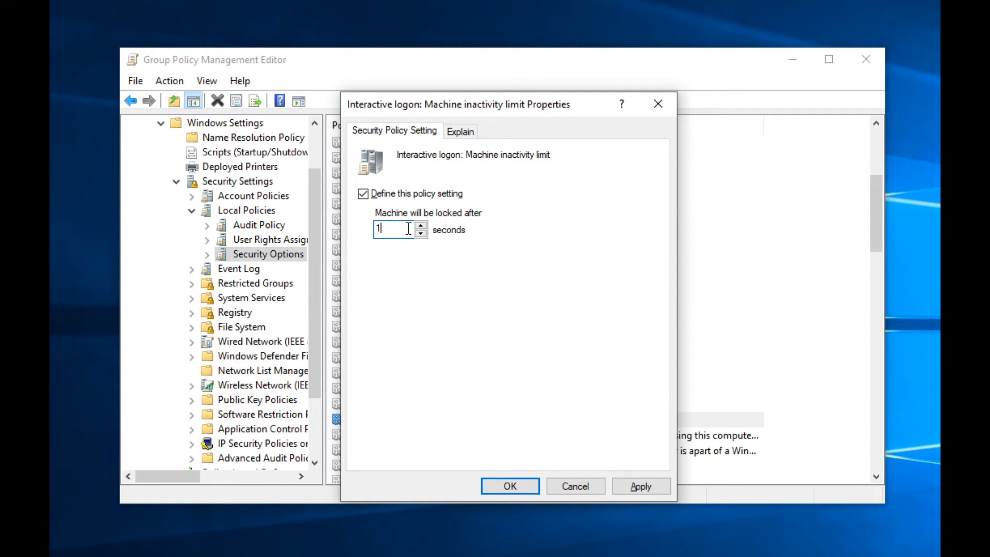
text(500)
click(651, 487)
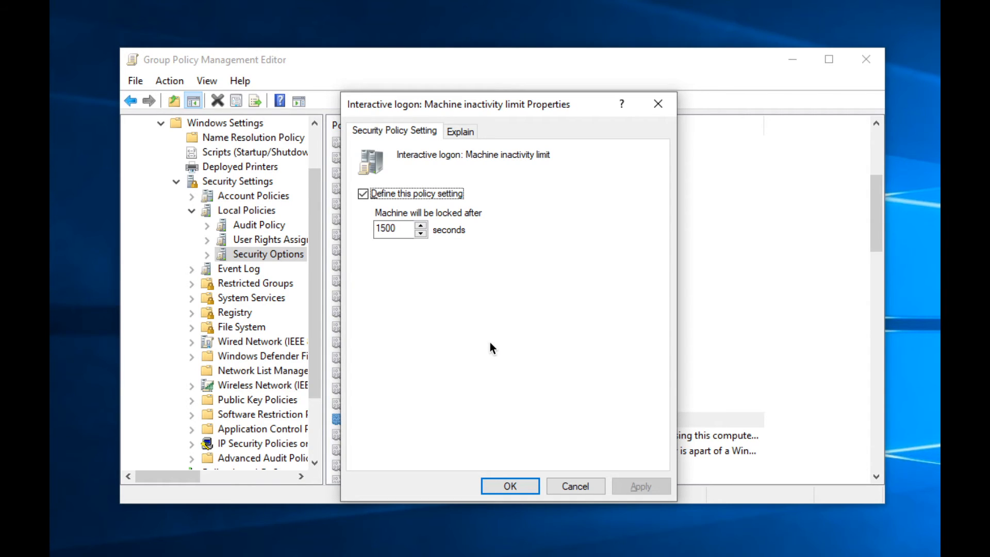
drag(400, 230, 356, 230)
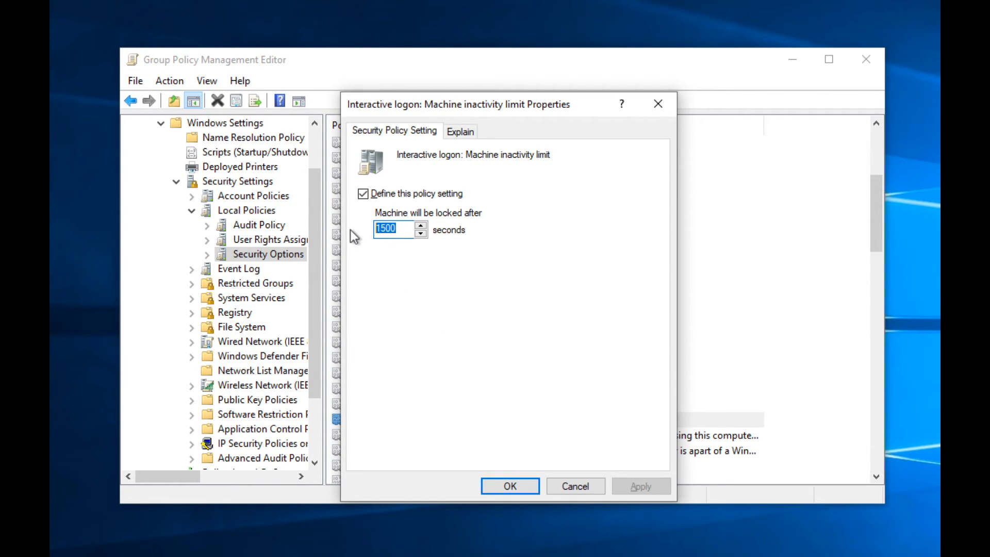
text(600)
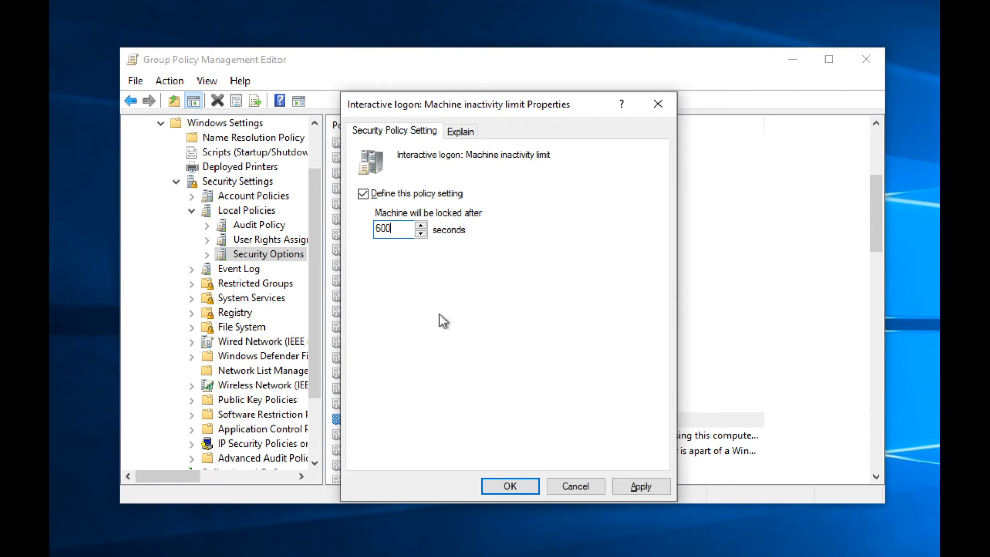
click(638, 487)
click(509, 490)
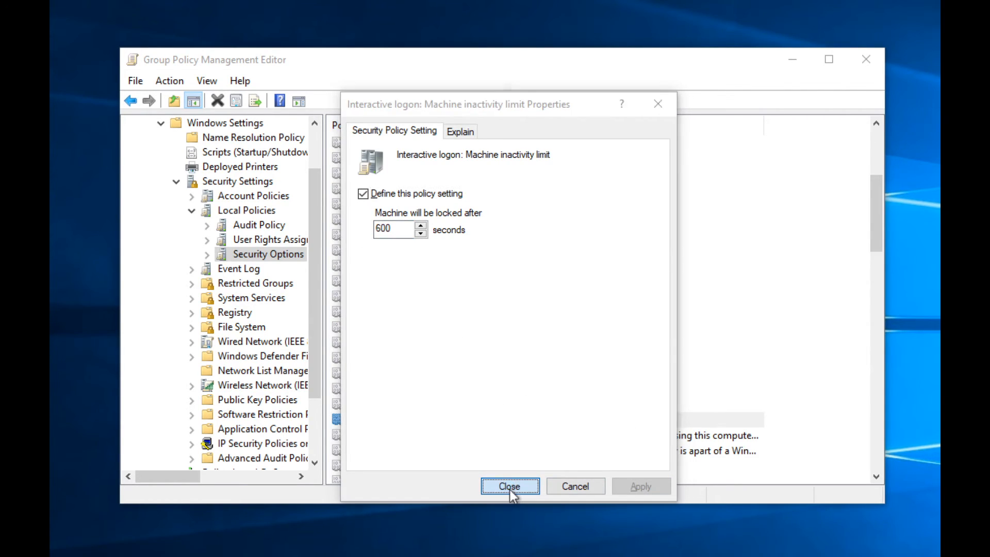
scroll(474, 402, down, 3)
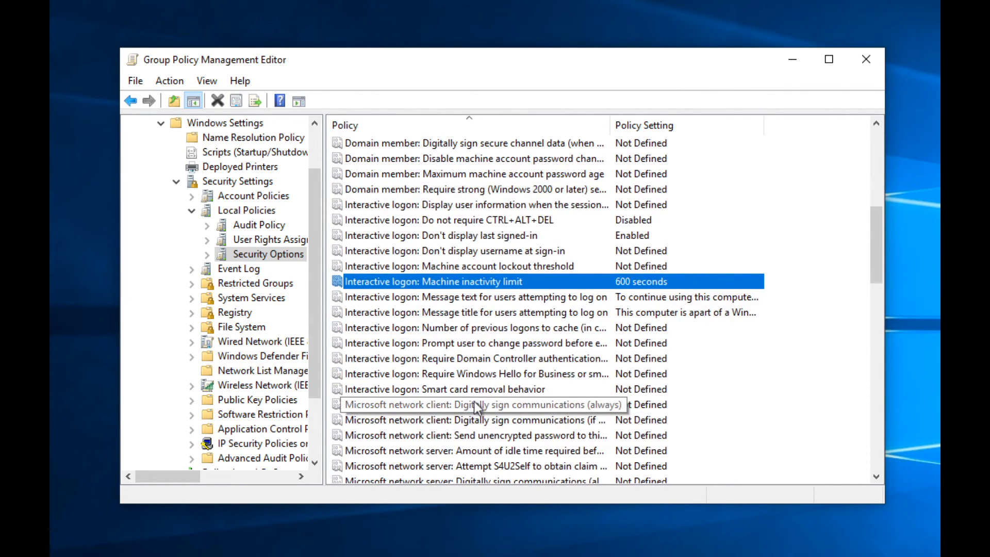
Step: Define Interactive logon: Number of previous logons to cache as 0 logons (do not cache)
key(Down)
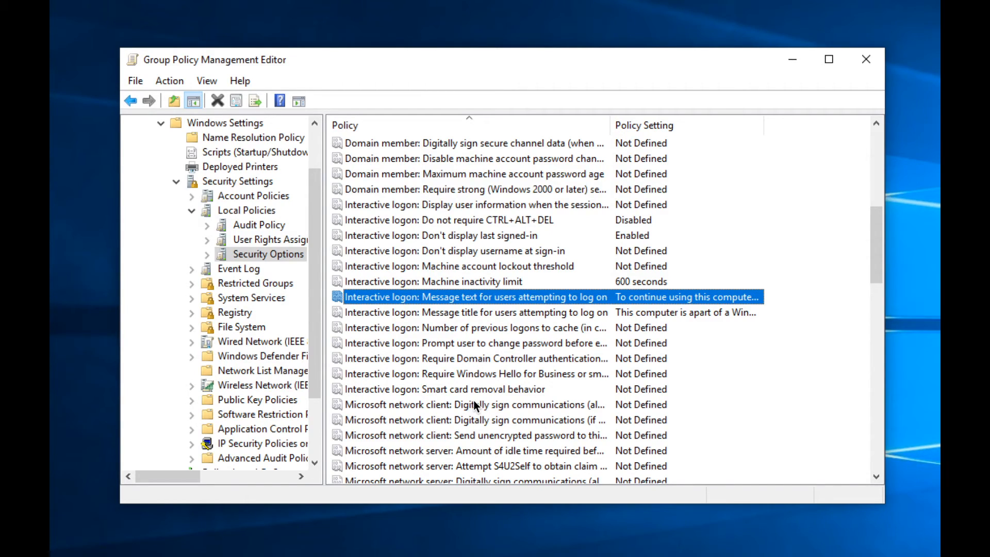
key(Down)
key(Down)
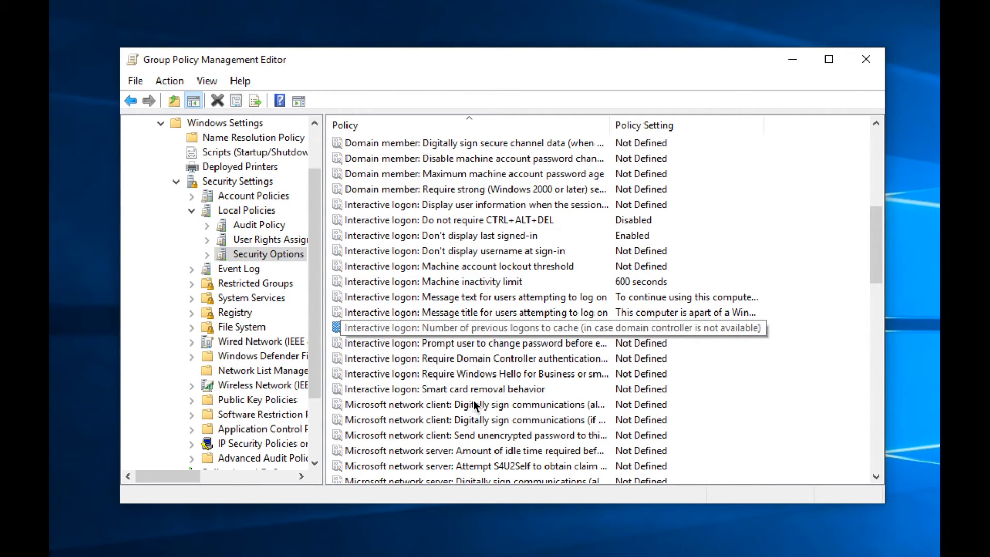
key(Return)
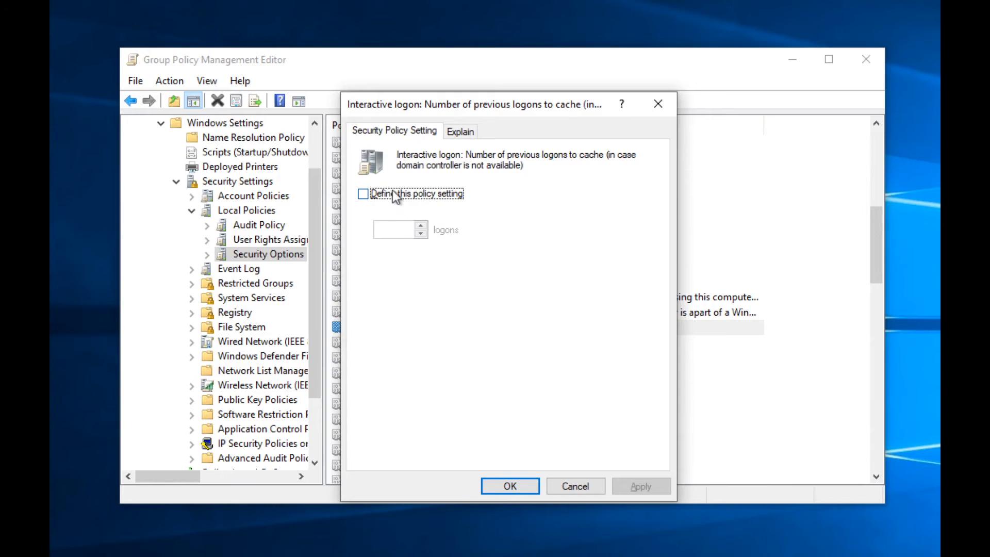
click(395, 194)
click(419, 235)
click(418, 234)
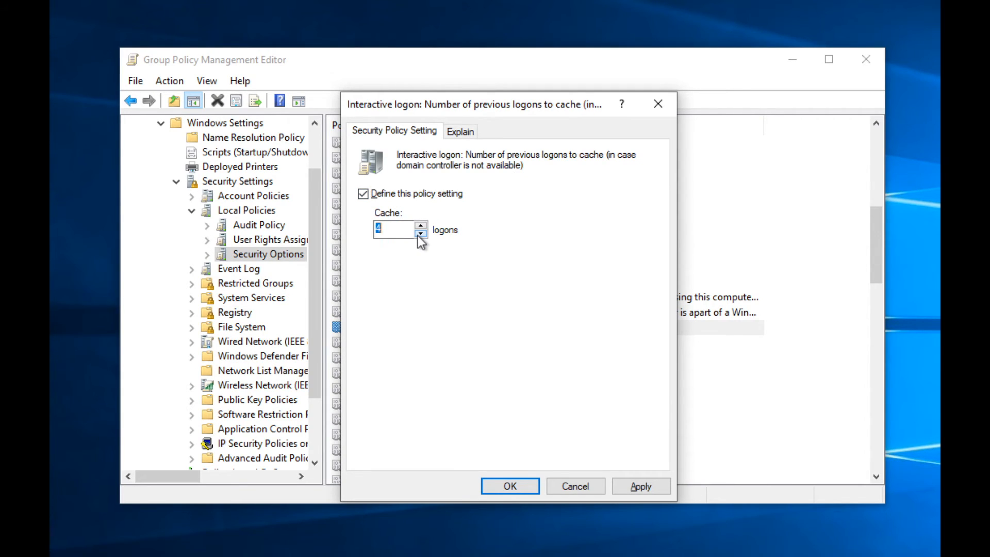
click(418, 235)
click(418, 235)
click(418, 235)
click(418, 235)
click(418, 235)
click(420, 227)
click(504, 484)
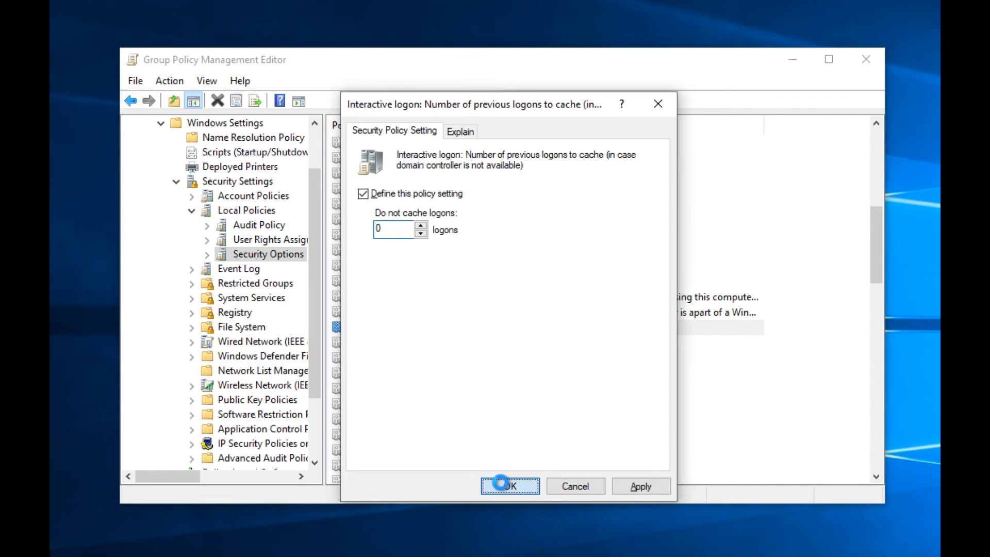
Step: Skim down the Security Options list to Smart card removal behavior
key(Down)
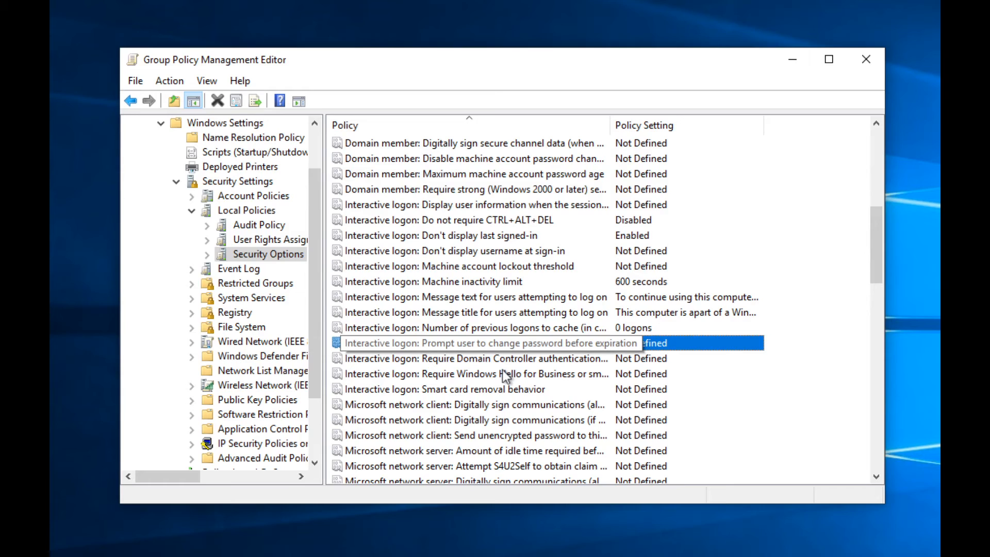
key(Down)
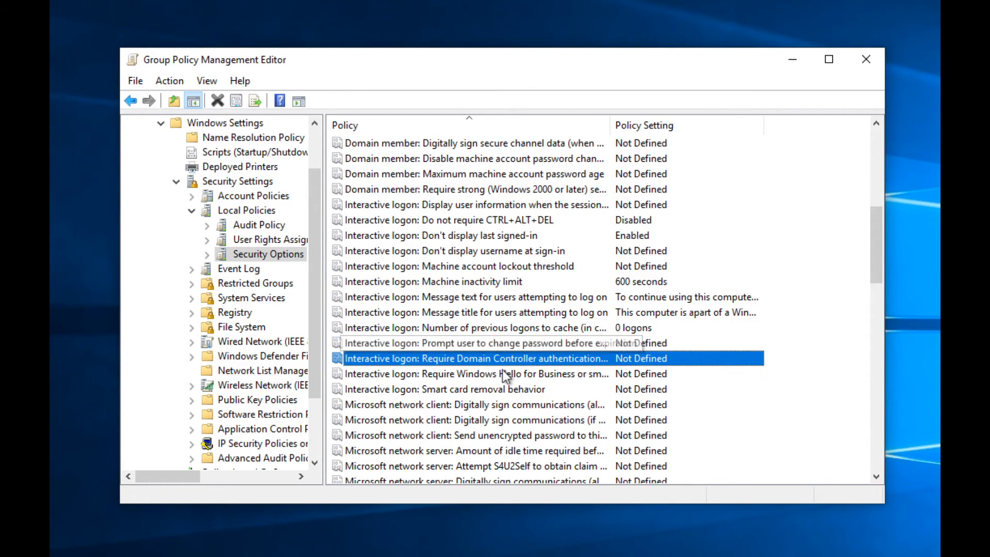
key(Down)
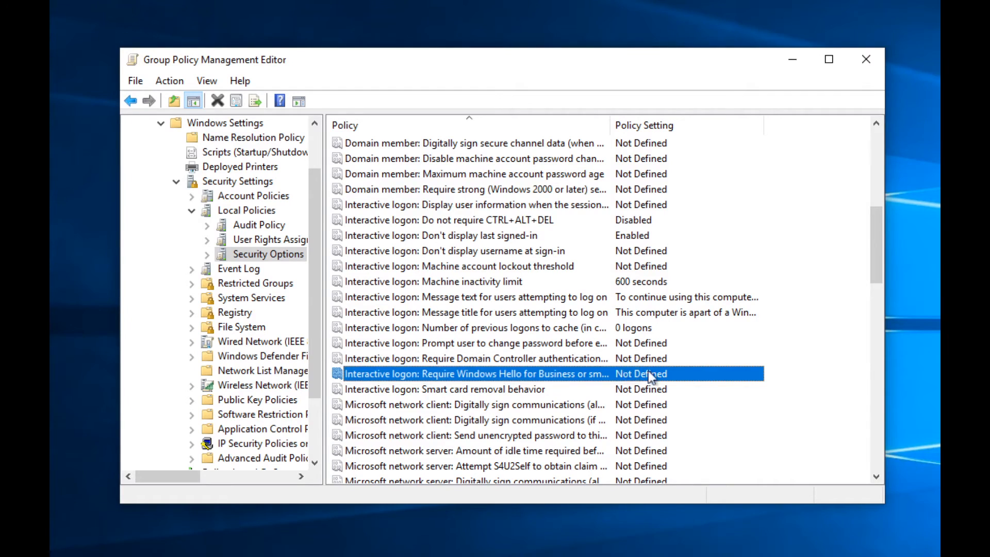
key(Up)
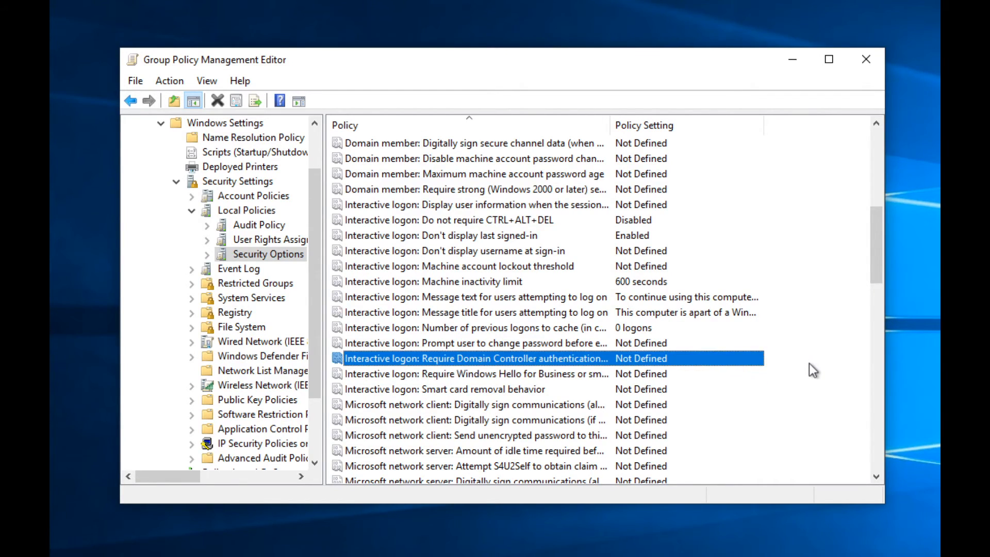
key(Down)
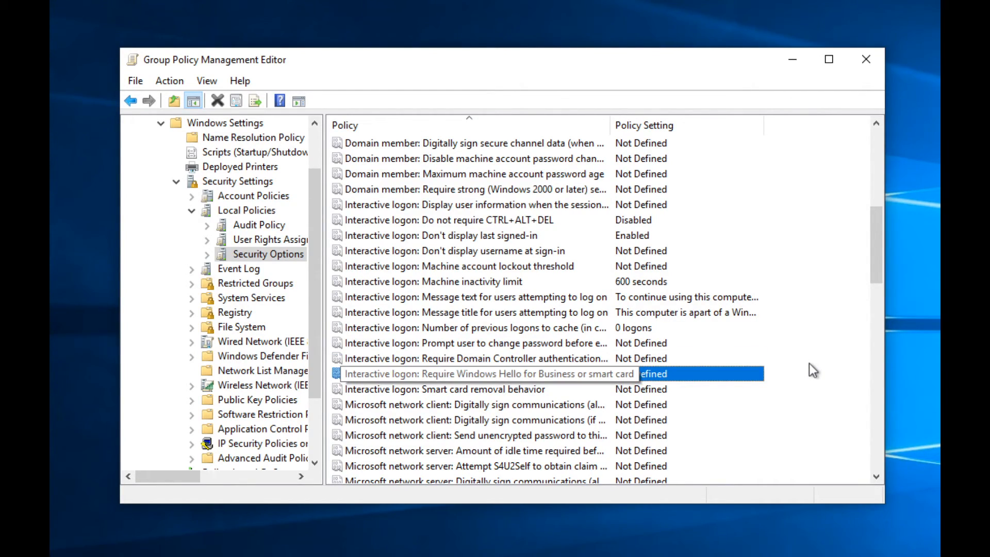
key(Down)
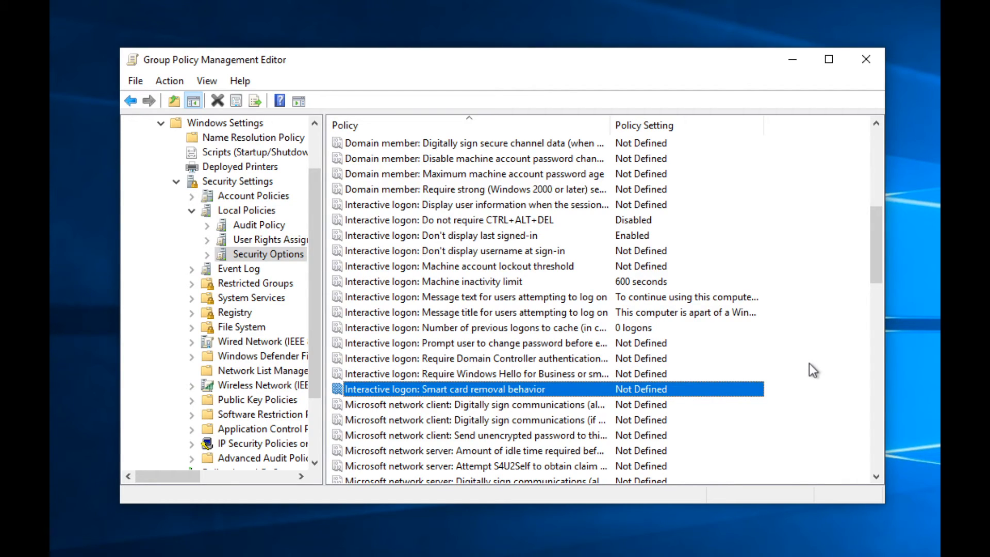
key(Down)
key(Down)
key(Down)
key(Down)
key(Down)
key(Down)
key(Down)
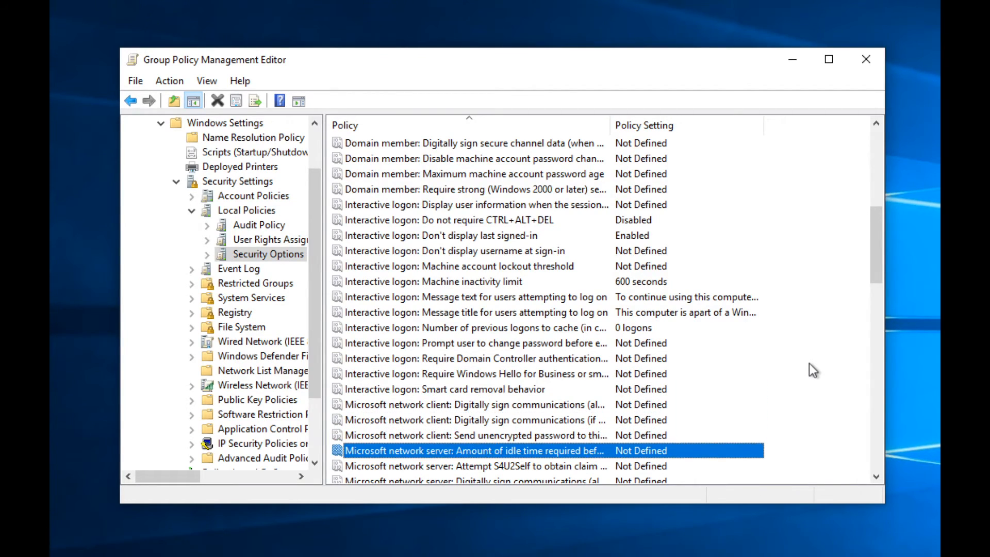
Step: Continue skimming past the forced logoff and recovery console policies to pagefile clearing
key(Down)
key(Down)
key(Down)
key(Down)
key(Down)
key(Down)
key(Down)
key(Down)
key(Down)
key(Down)
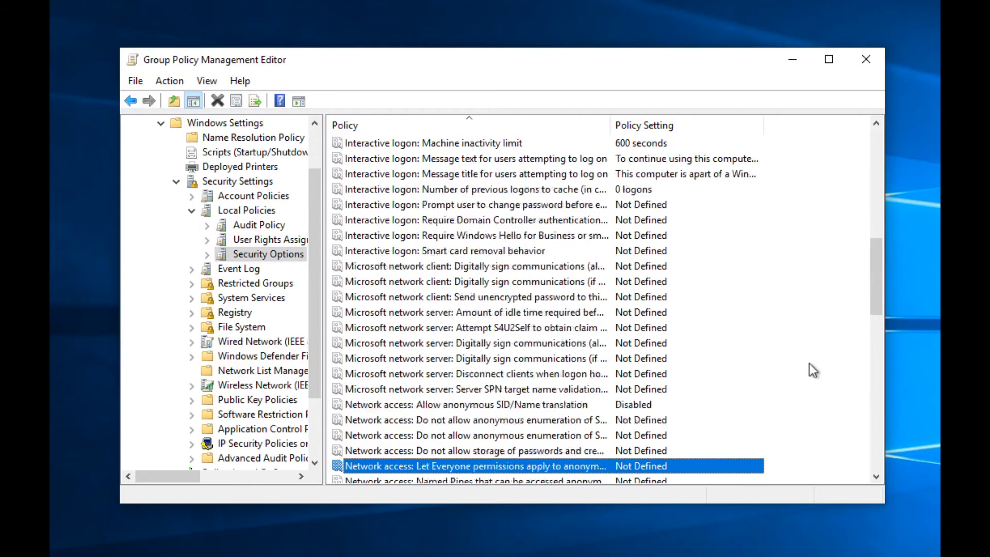
key(Down)
key(Down)
key(Down)
key(Down)
key(Down)
key(Down)
key(Down)
key(Down)
key(Down)
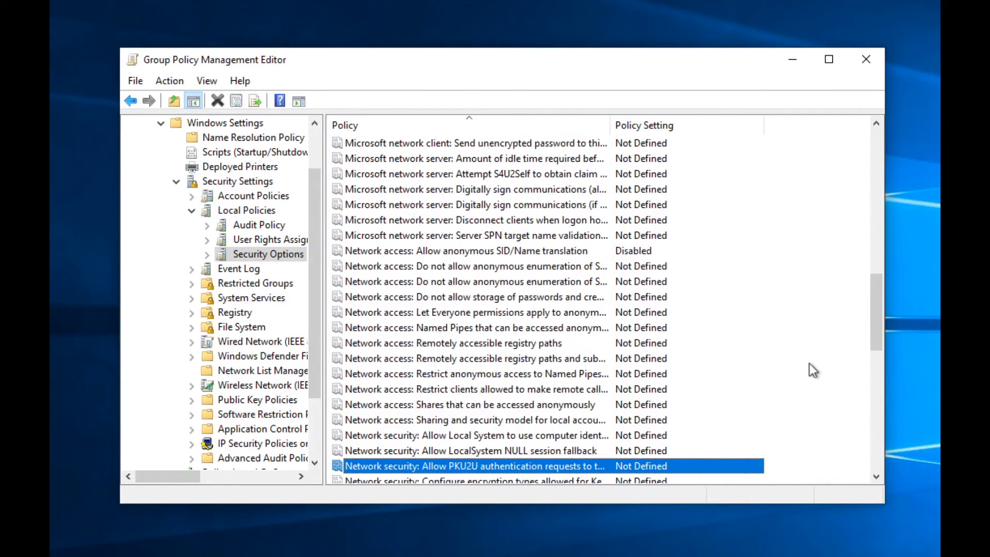
key(Down)
key(Down)
key(Down)
key(Down)
key(Up)
key(Up)
key(Up)
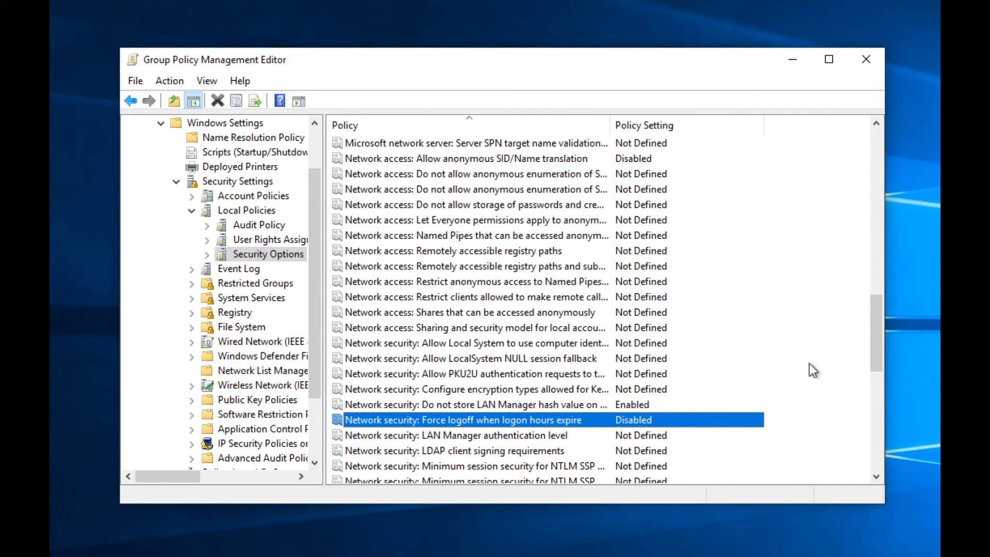
key(Down)
key(Down)
key(Down)
key(Down)
key(Down)
key(Down)
key(Down)
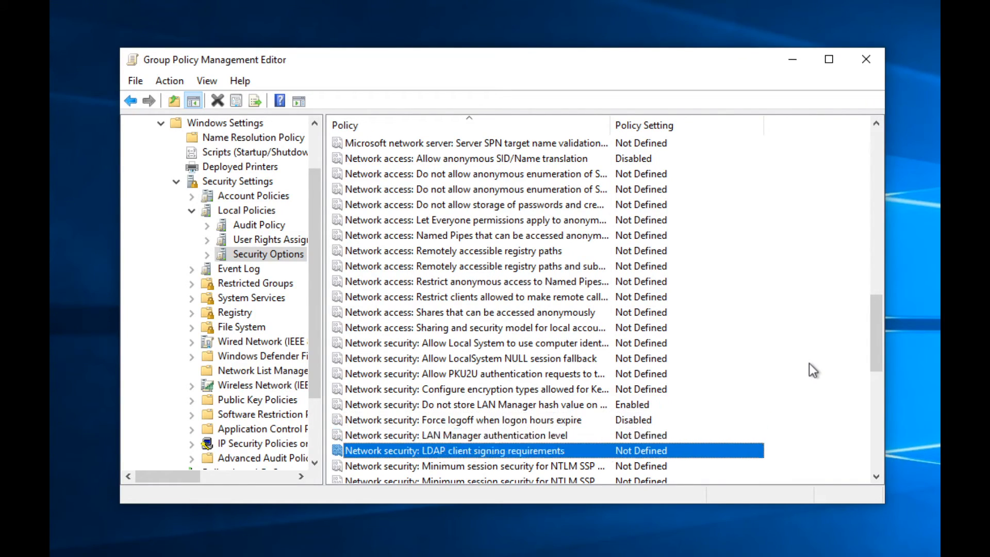
key(Down)
key(Down)
key(Down)
key(Down)
key(Down)
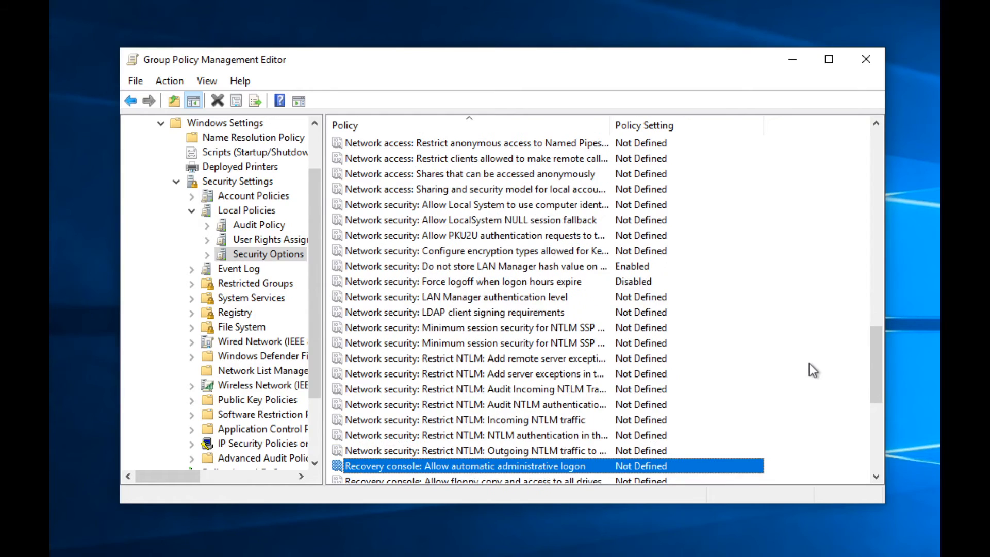
key(Down)
key(Down)
key(Down)
key(Down)
key(Down)
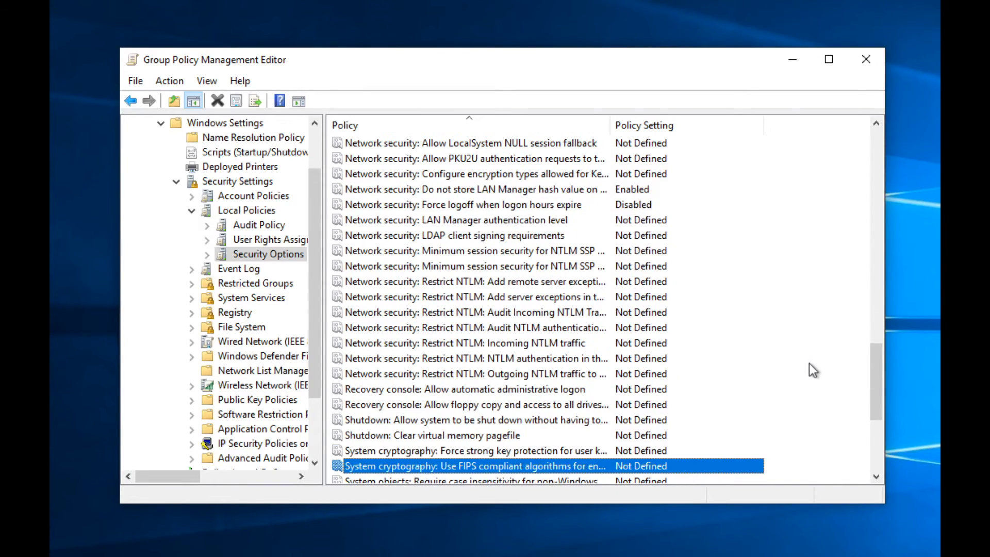
key(Up)
key(Up)
key(Up)
key(Up)
key(Up)
key(Up)
key(Up)
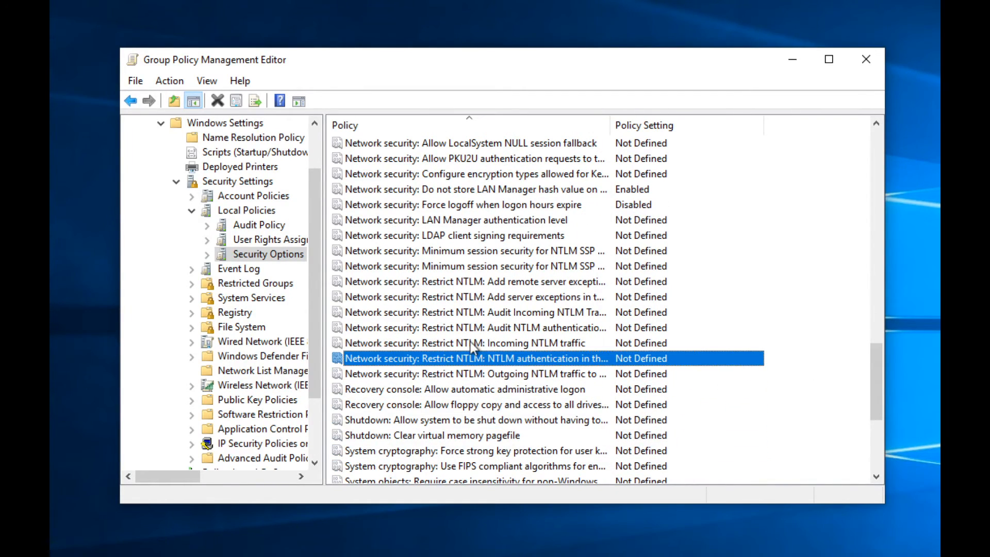
Step: Browse the Event Log, Restricted Groups and File System security settings
click(217, 269)
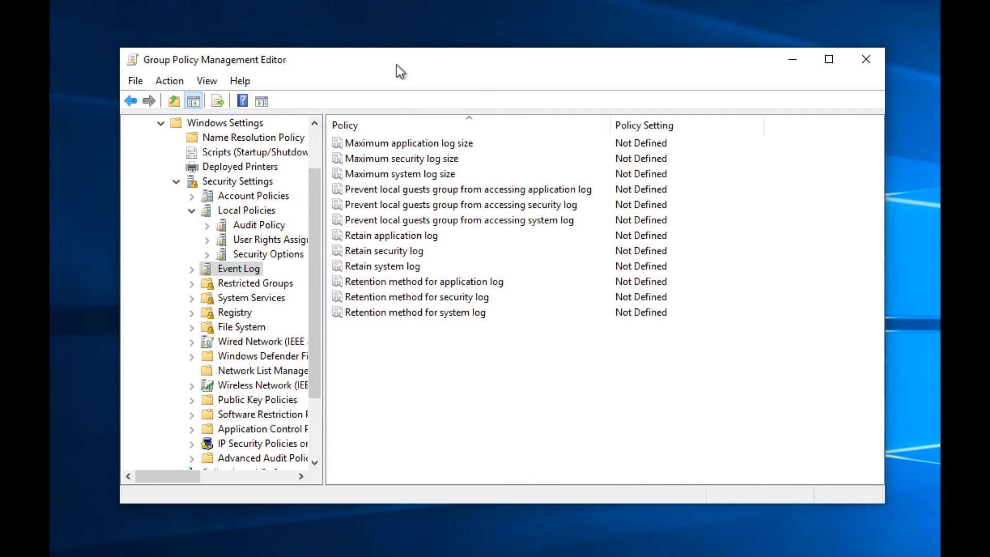
click(256, 284)
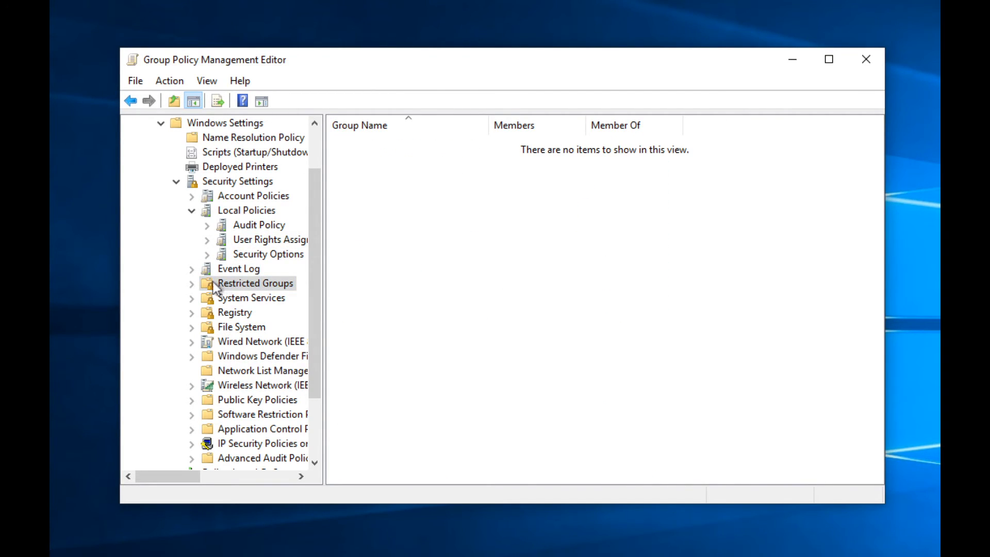
click(191, 283)
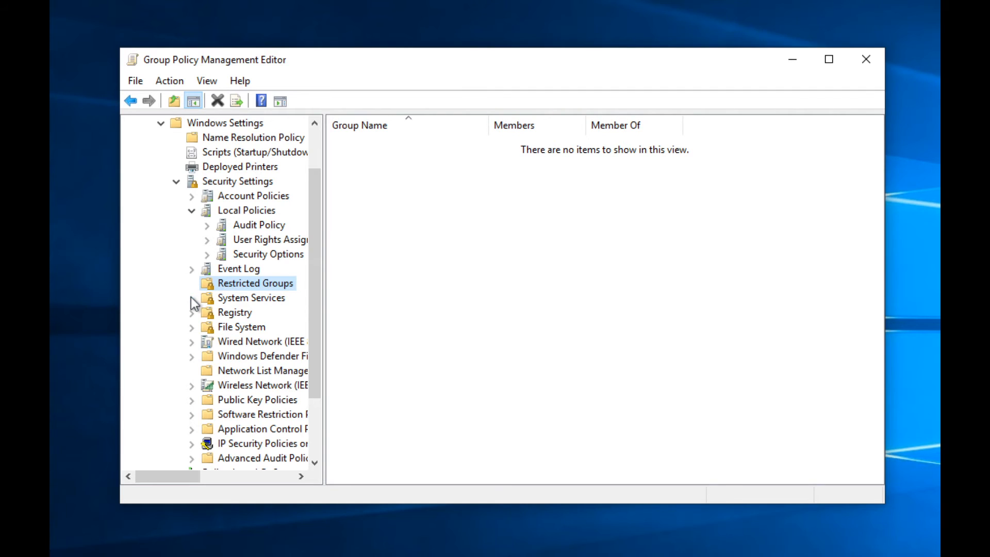
click(191, 328)
click(191, 327)
scroll(194, 345, down, 2)
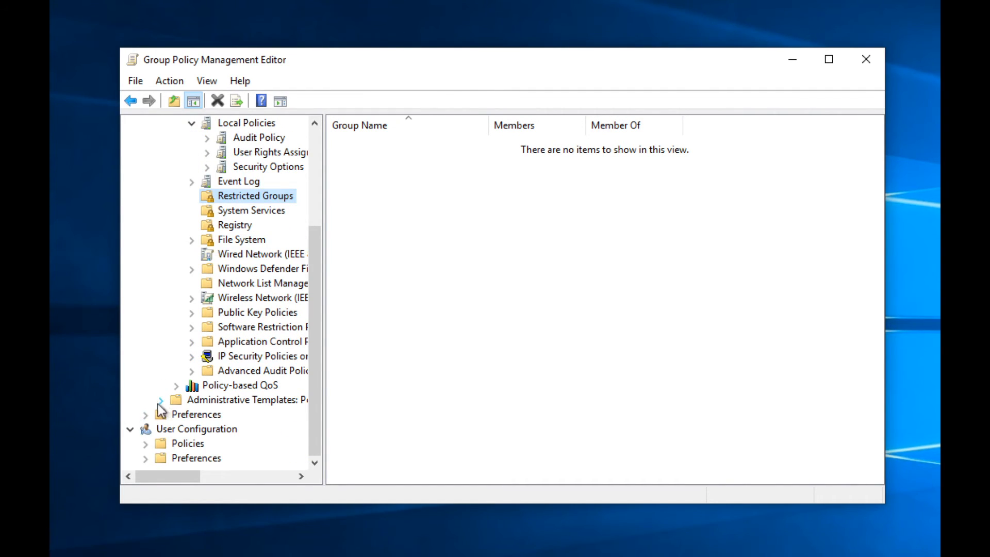
Step: Open Preferences > Windows Settings > Environment and toggle between Extended and Standard views
click(146, 416)
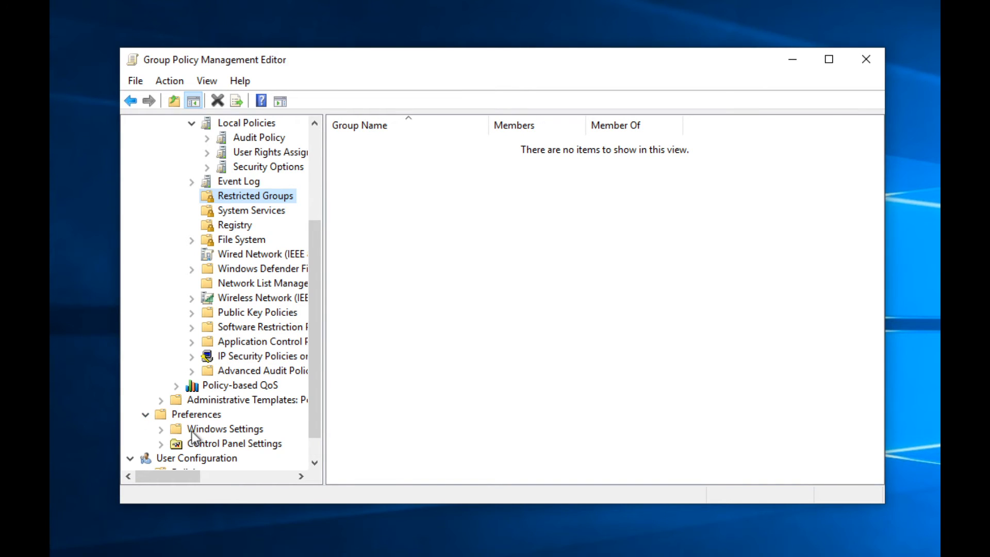
click(176, 430)
click(161, 429)
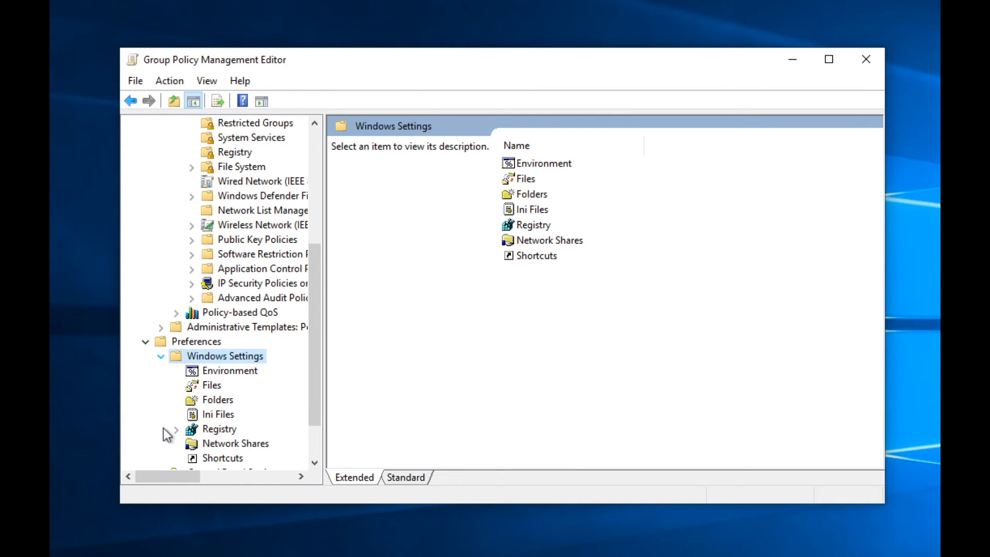
click(211, 370)
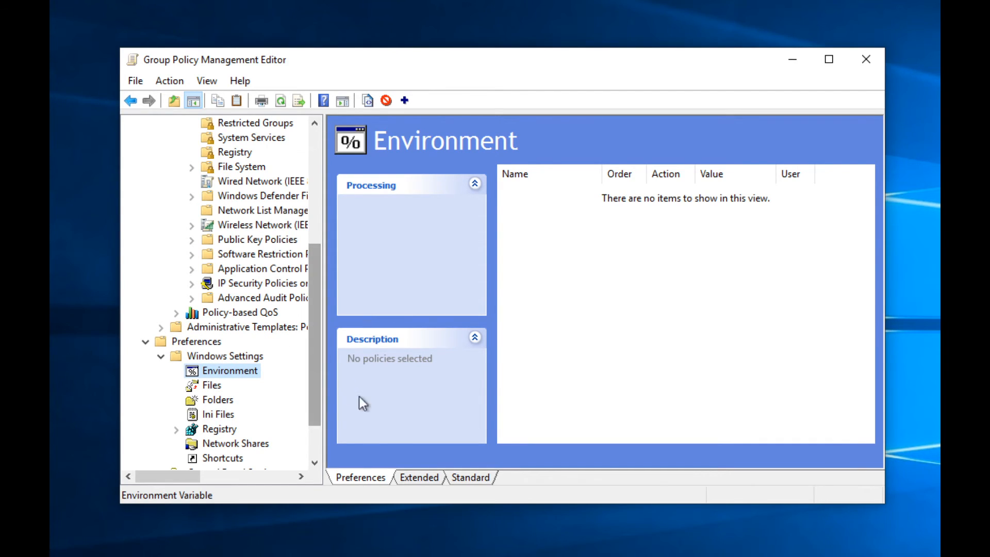
click(404, 475)
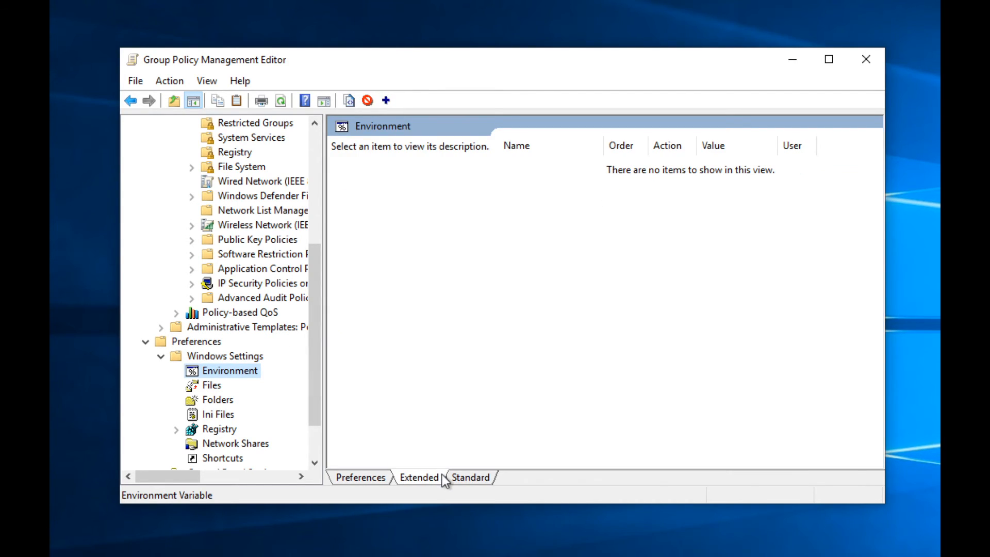
click(441, 475)
click(422, 475)
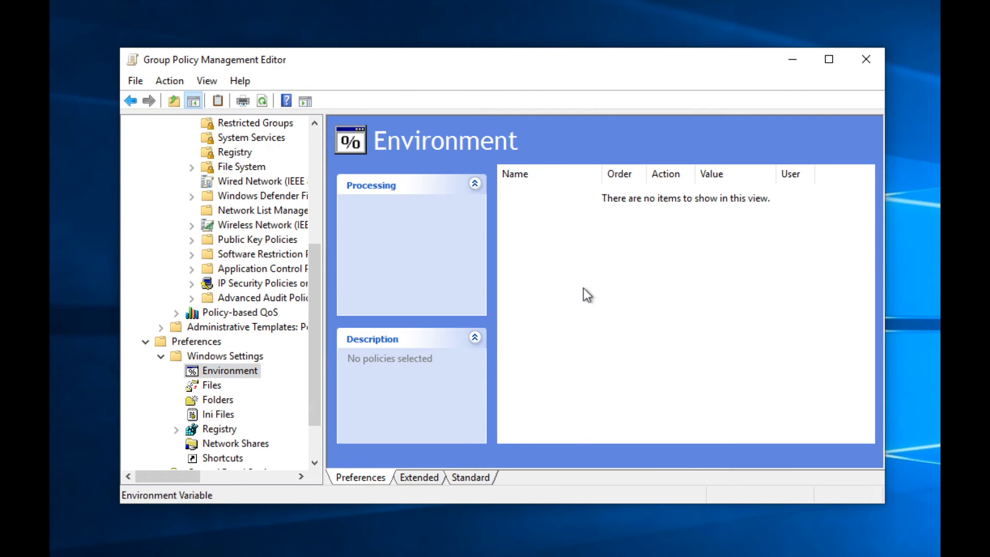
Step: Start a new User Variable environment item with action Update, leaving the name blank
right_click(583, 288)
mouse_move(663, 296)
click(769, 299)
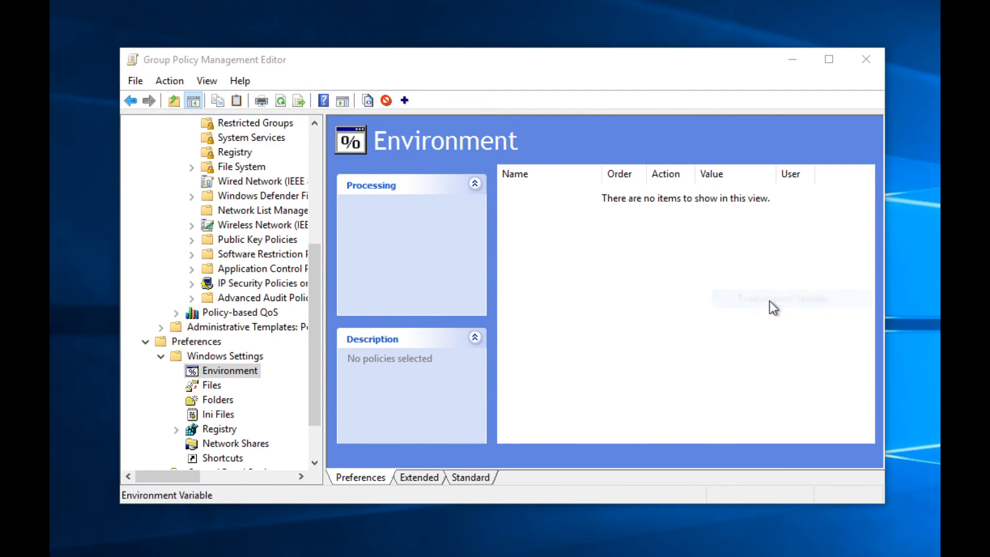
click(398, 197)
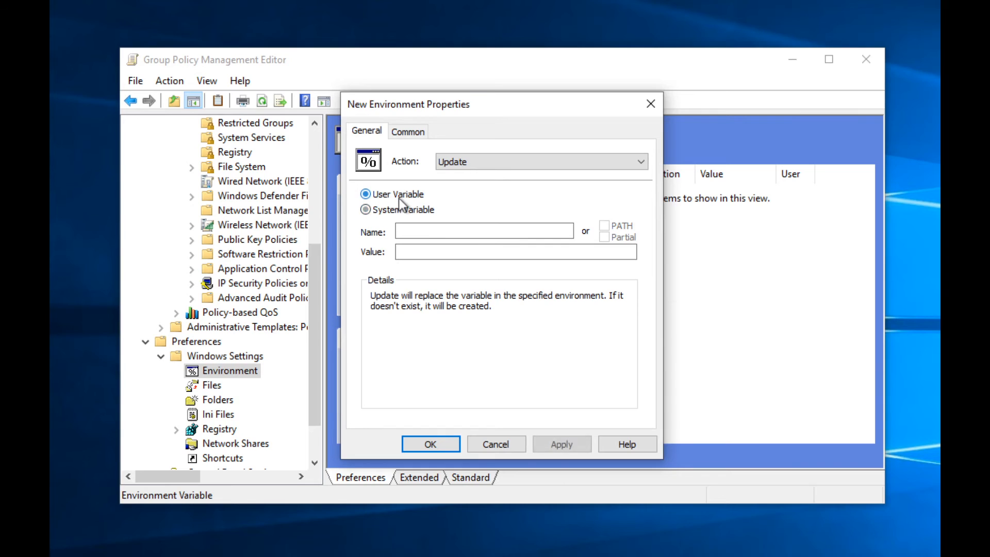
click(468, 162)
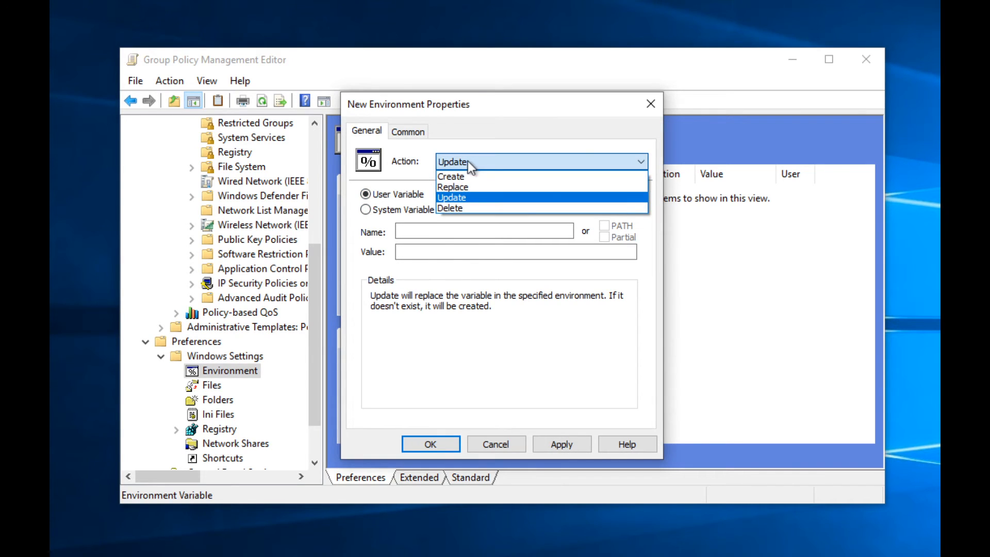
click(426, 138)
click(419, 130)
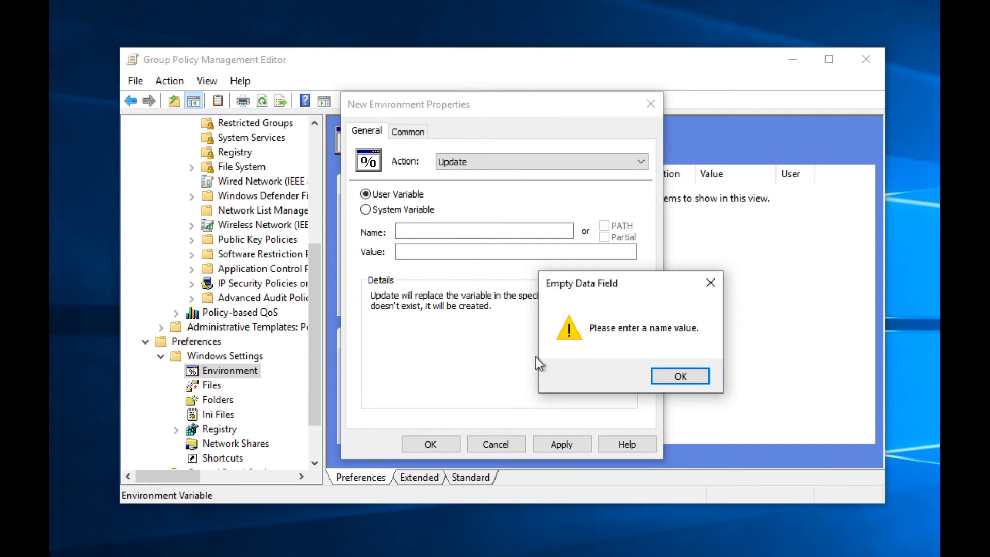
Step: Discard the unnamed environment variable and browse the Files, Folders and Ini Files preferences
click(672, 373)
click(497, 443)
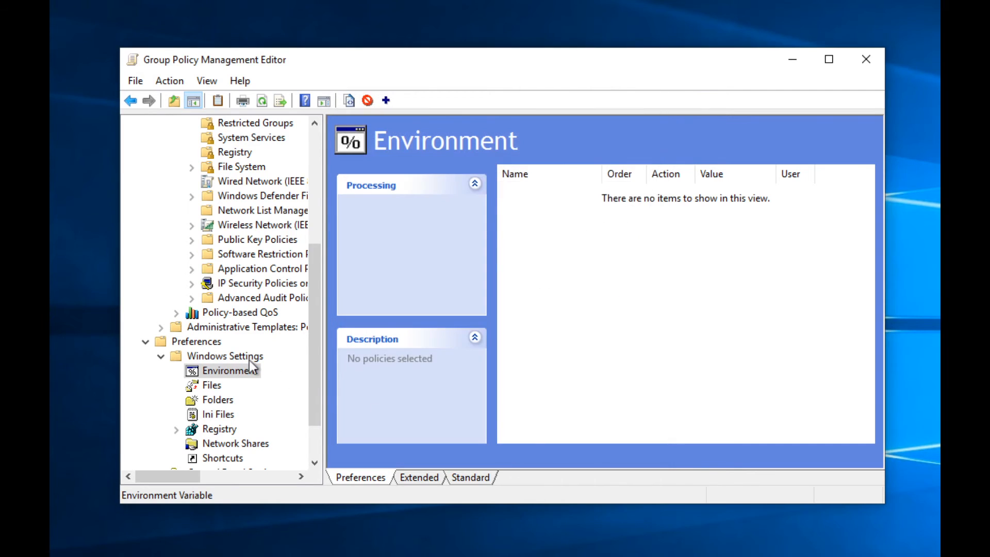
click(221, 382)
click(219, 400)
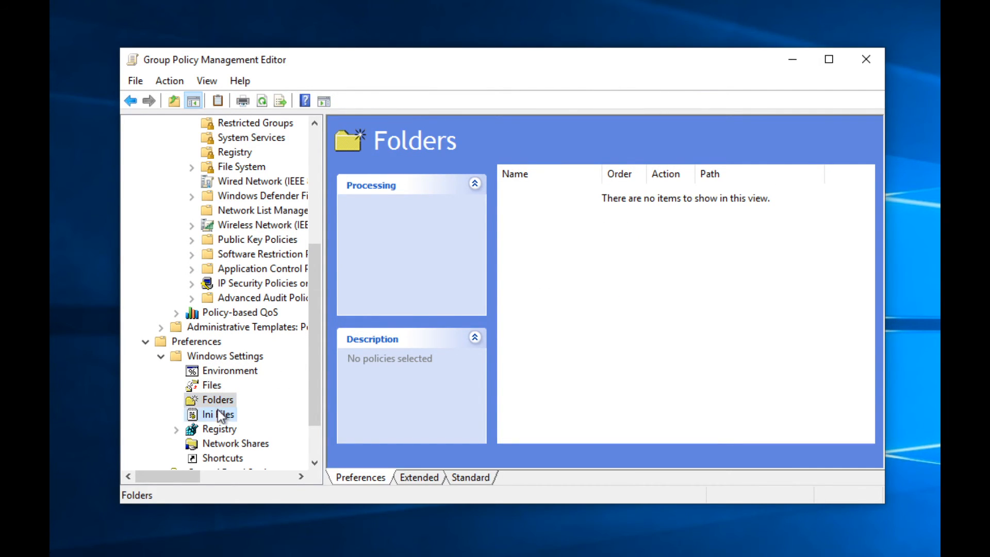
click(217, 414)
Step: Browse Registry and Shortcuts preferences, collapse Preferences, and select User Configuration
scroll(221, 436, down, 2)
click(213, 371)
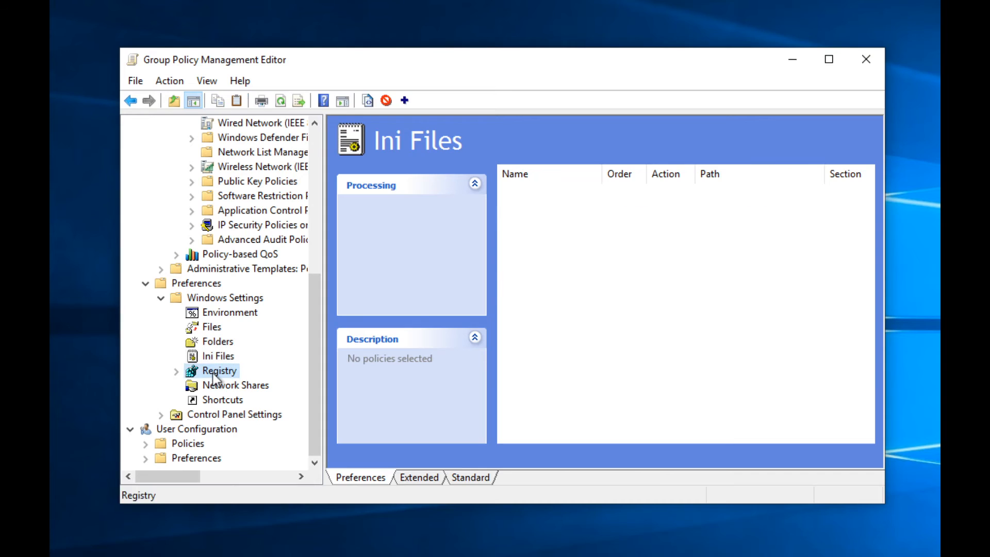
click(215, 401)
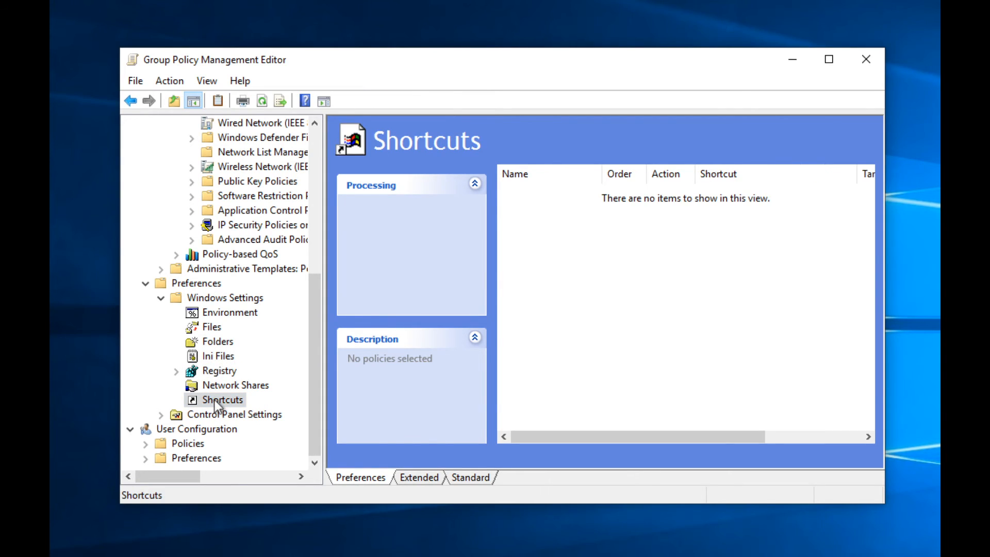
click(147, 283)
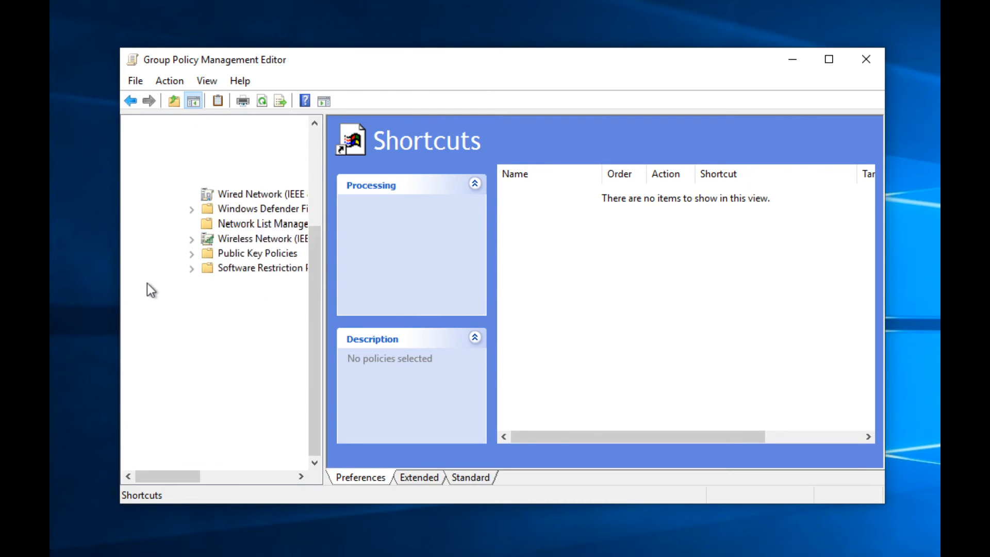
click(172, 431)
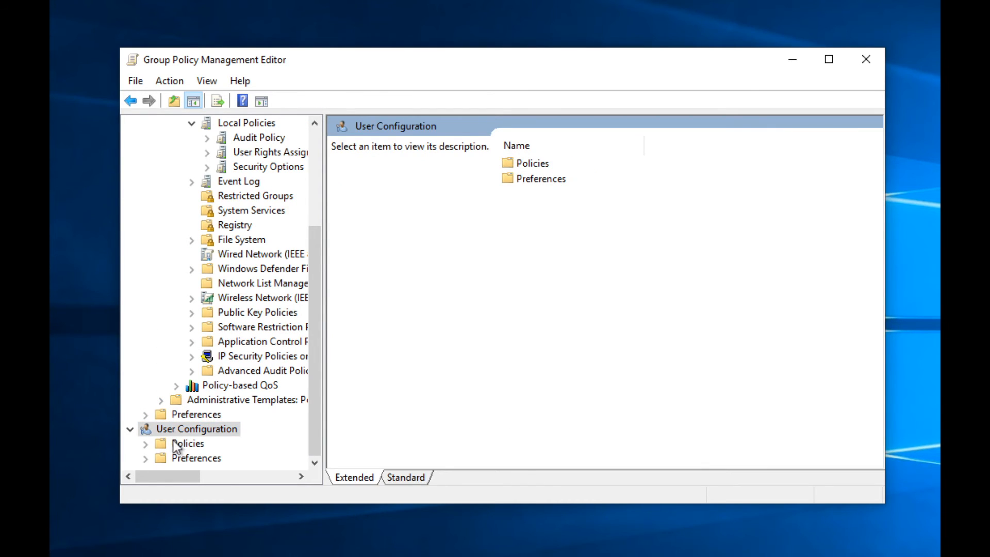
Step: Expand User Configuration's Policies and look through Software Settings and Software installation
click(145, 444)
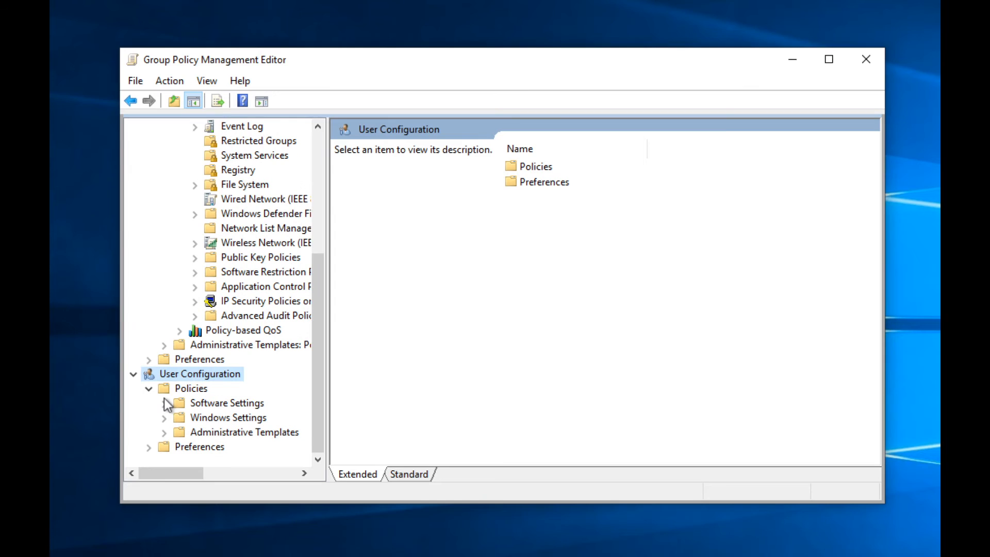
click(173, 404)
click(164, 403)
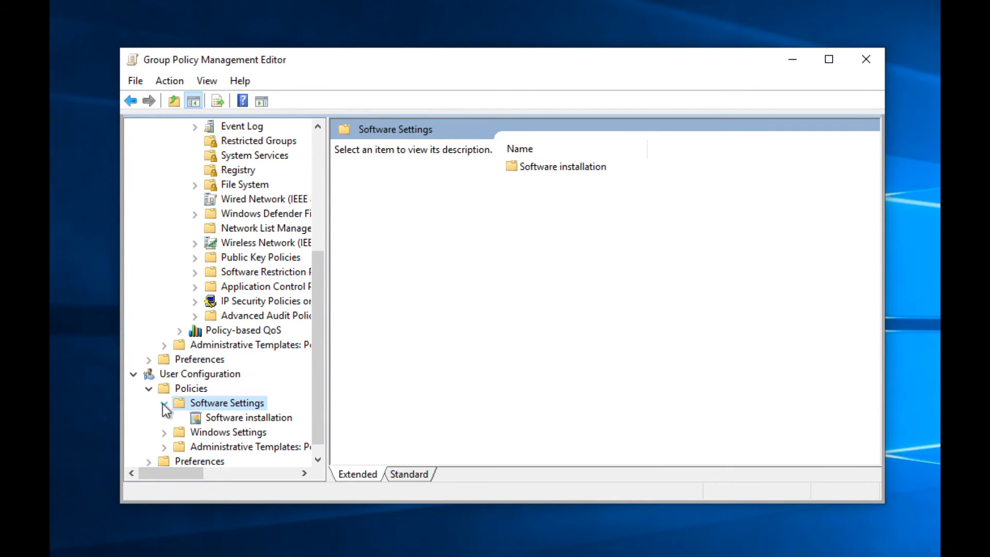
click(202, 418)
scroll(202, 420, down, 1)
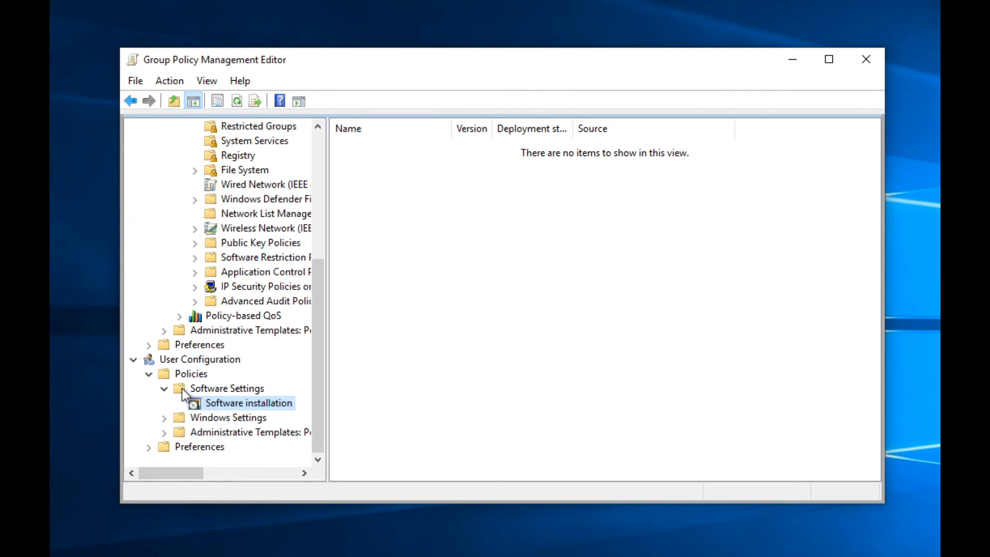
click(165, 388)
Step: Expand Windows Settings and review Security Settings, Public Key Policies and Software Restriction Policies
click(164, 417)
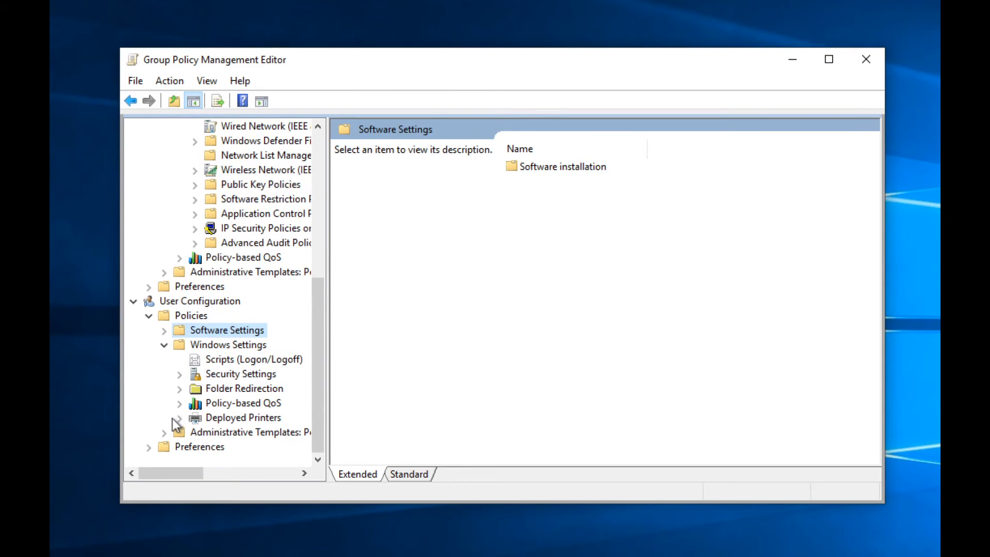
click(203, 376)
click(180, 375)
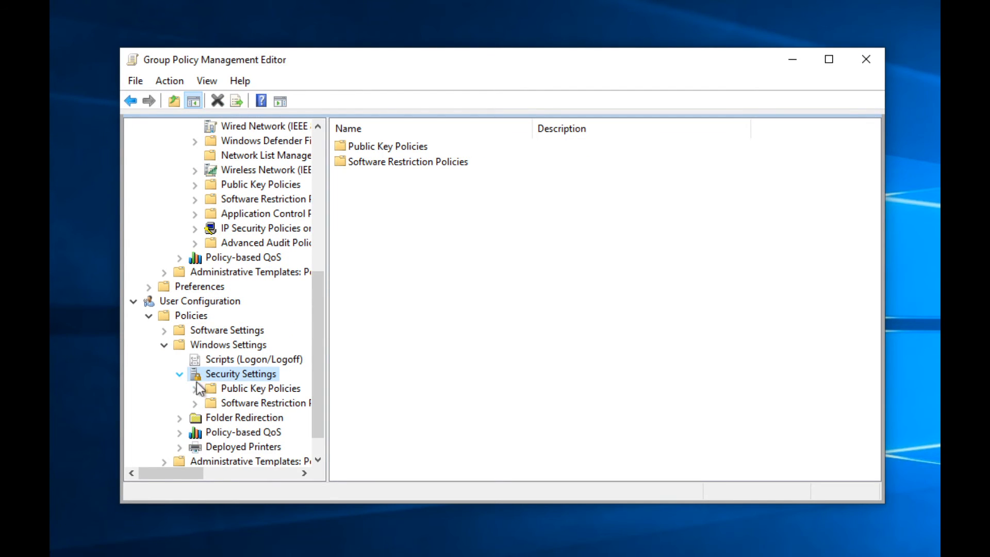
click(223, 389)
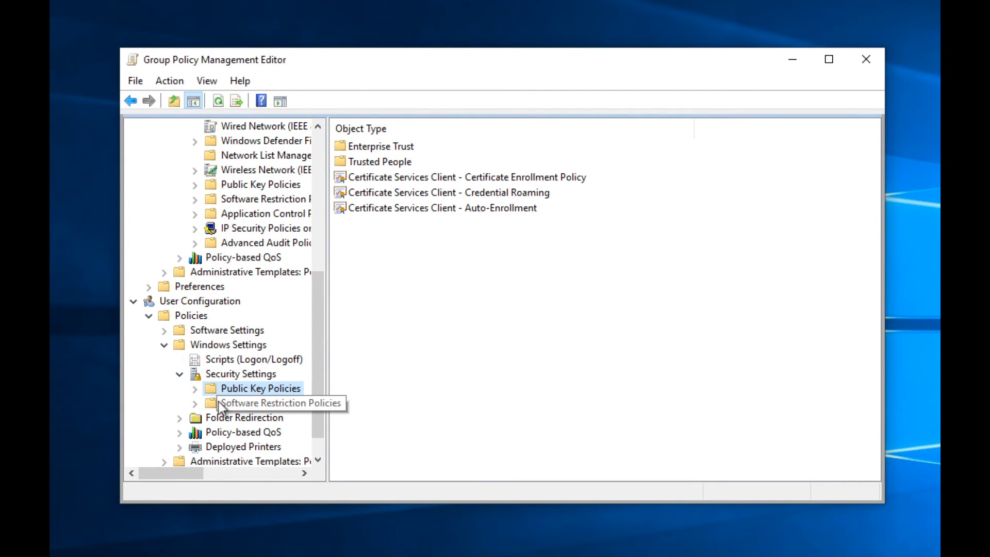
click(218, 401)
click(195, 403)
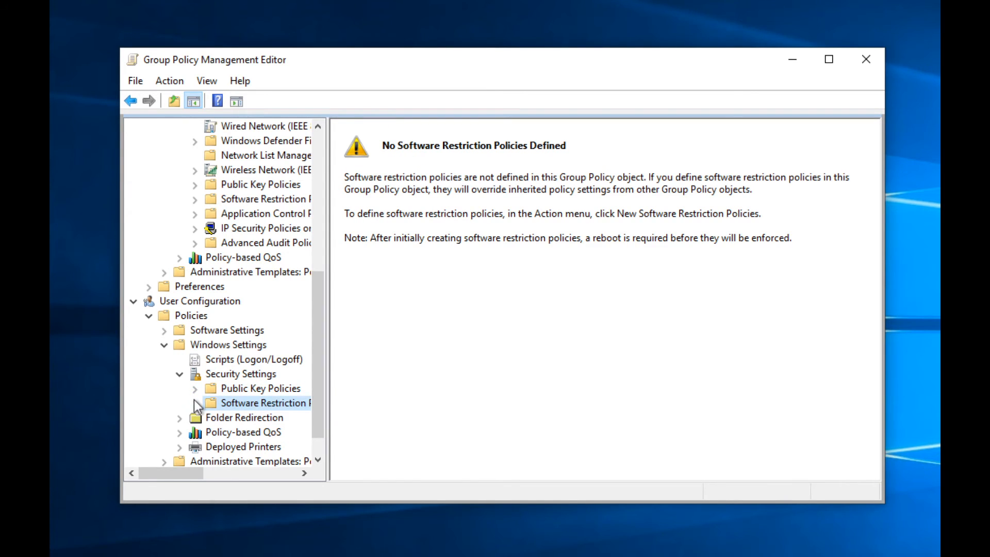
click(447, 328)
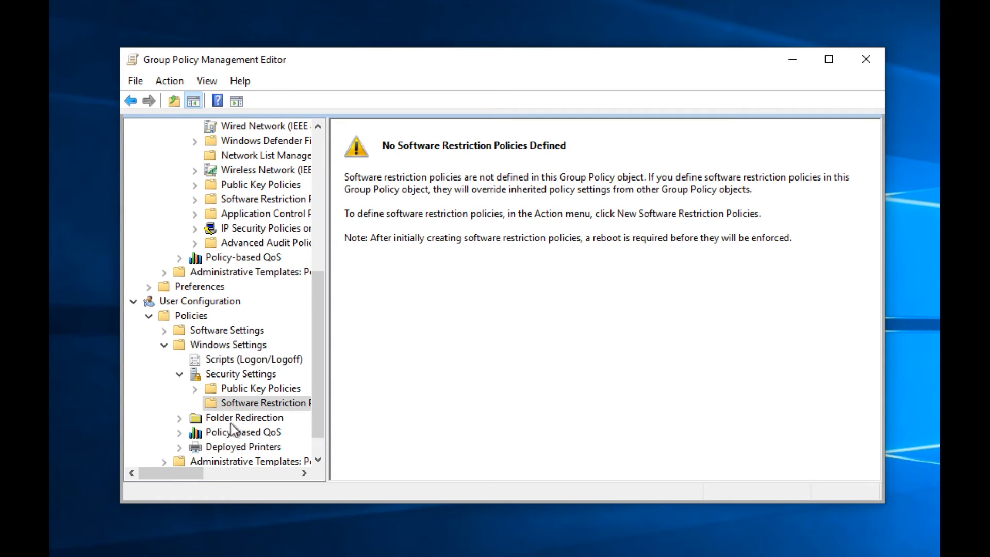
Step: Check the Enterprise Trust and Trusted People certificates, then expand Folder Redirection
click(216, 387)
click(195, 388)
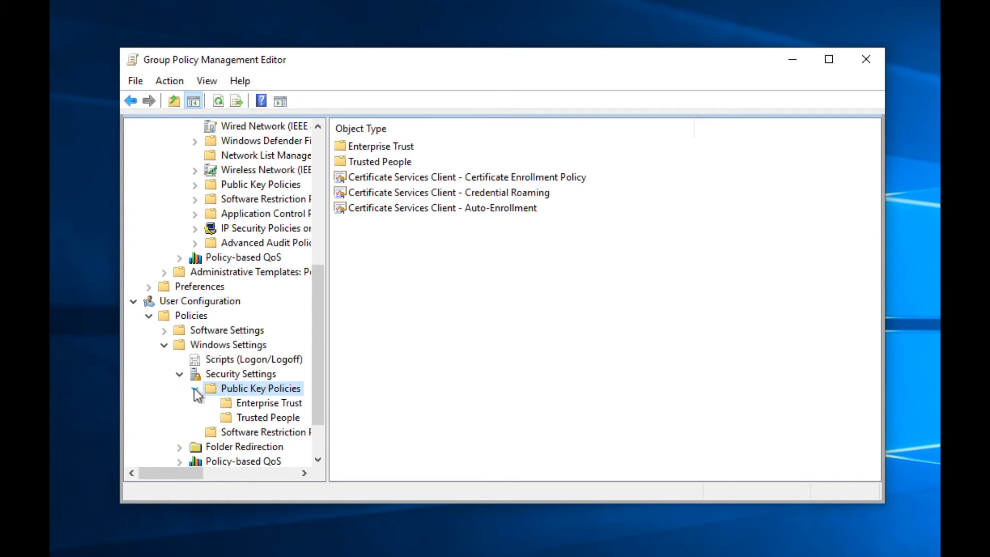
click(246, 403)
click(245, 413)
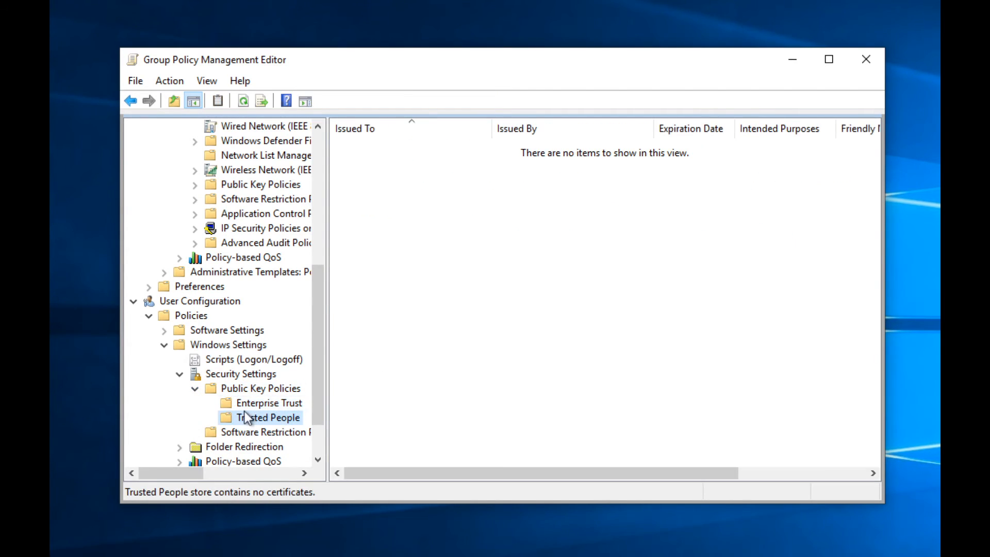
scroll(257, 405, down, 2)
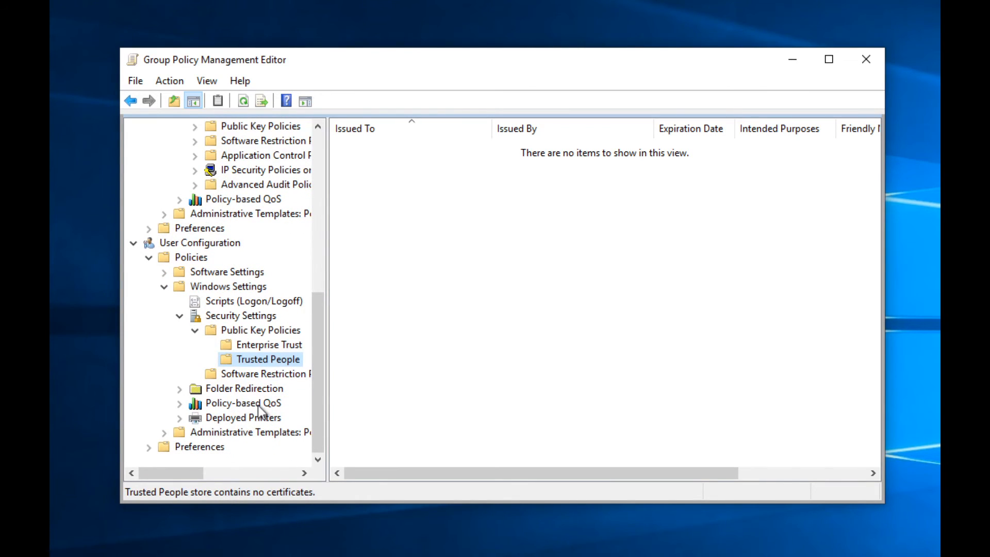
click(180, 389)
Step: Step through the Folder Redirection folders, starting with AppData(Roaming)
click(237, 258)
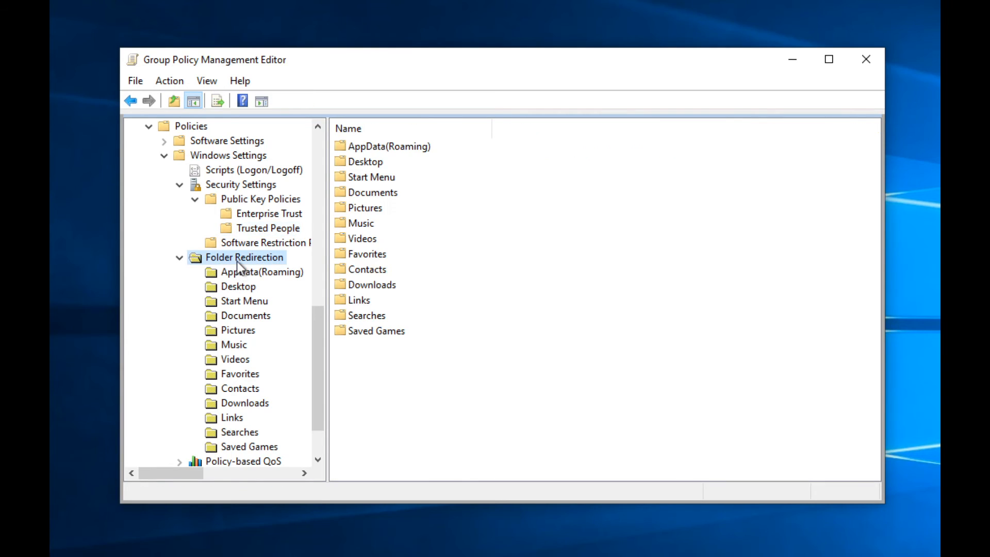
click(237, 273)
key(Down)
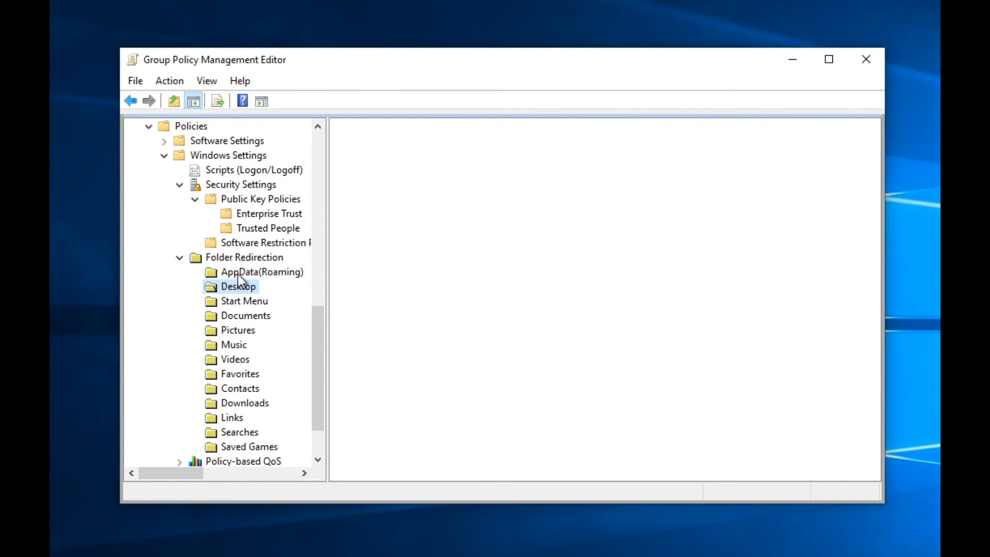
key(Down)
key(Down)
key(Down)
key(Down)
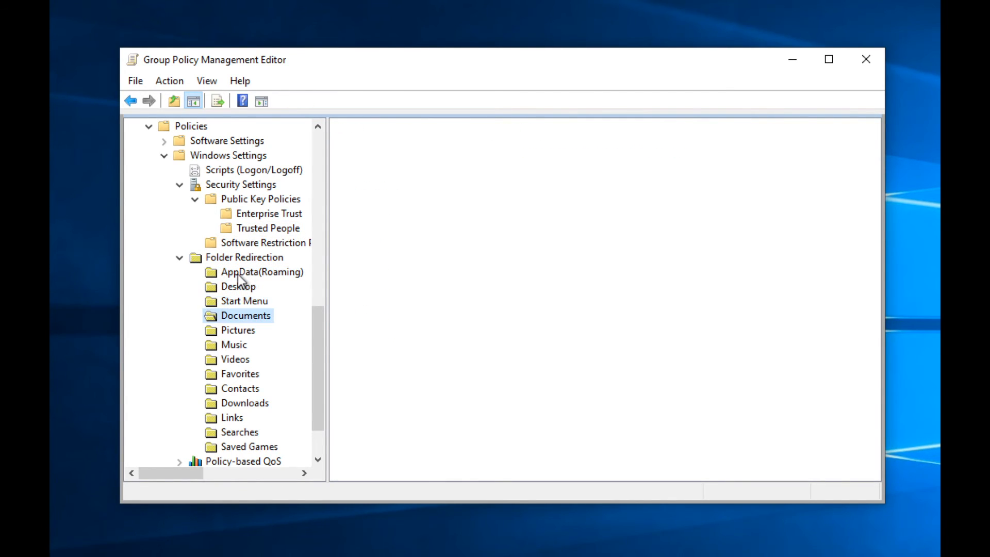
key(Down)
key(Down)
key(Down)
key(Down)
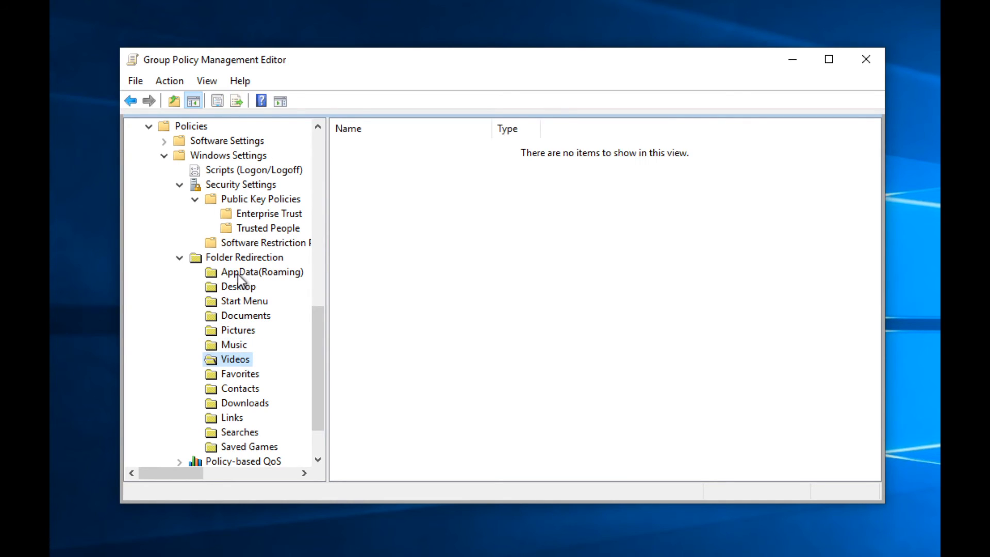
key(Down)
key(Down)
key(Down)
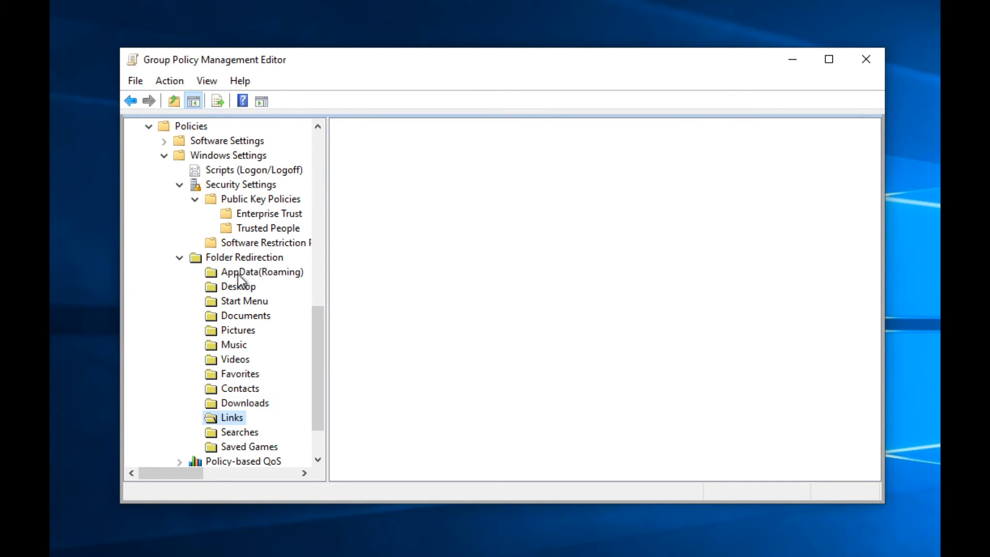
right_click(381, 267)
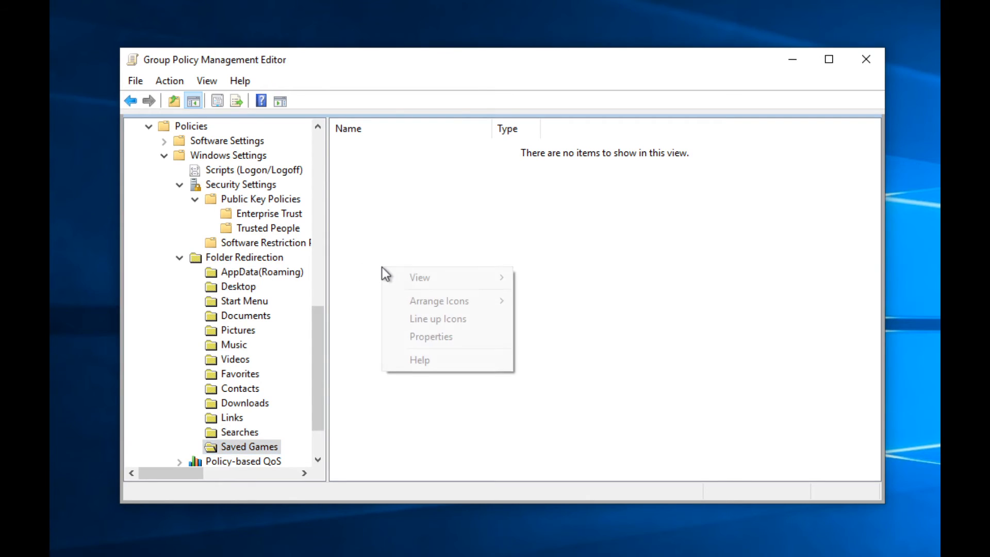
mouse_move(419, 280)
key(Escape)
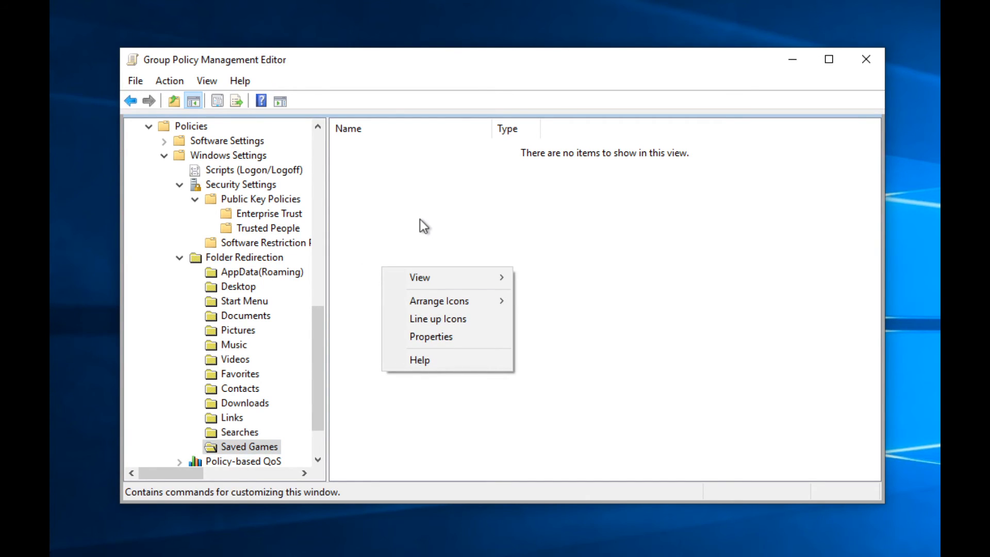
key(Escape)
scroll(252, 310, down, 2)
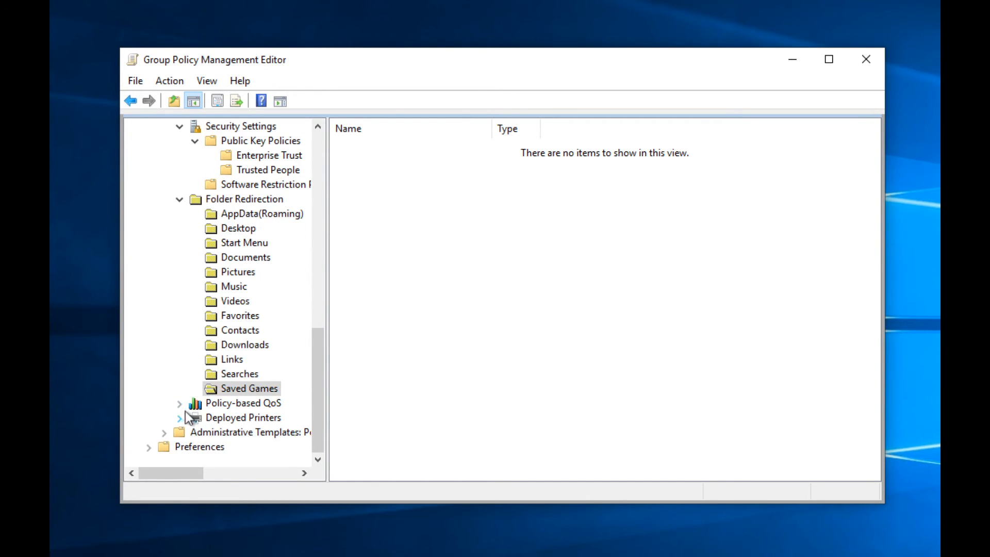
Step: Look at Policy-based QoS and Deployed Printers, then expand Administrative Templates
click(201, 404)
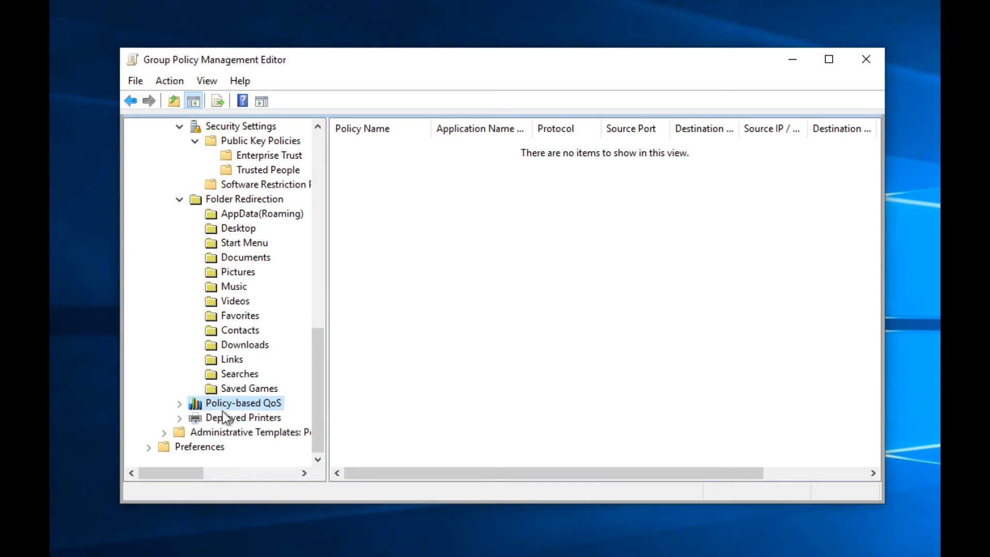
right_click(536, 298)
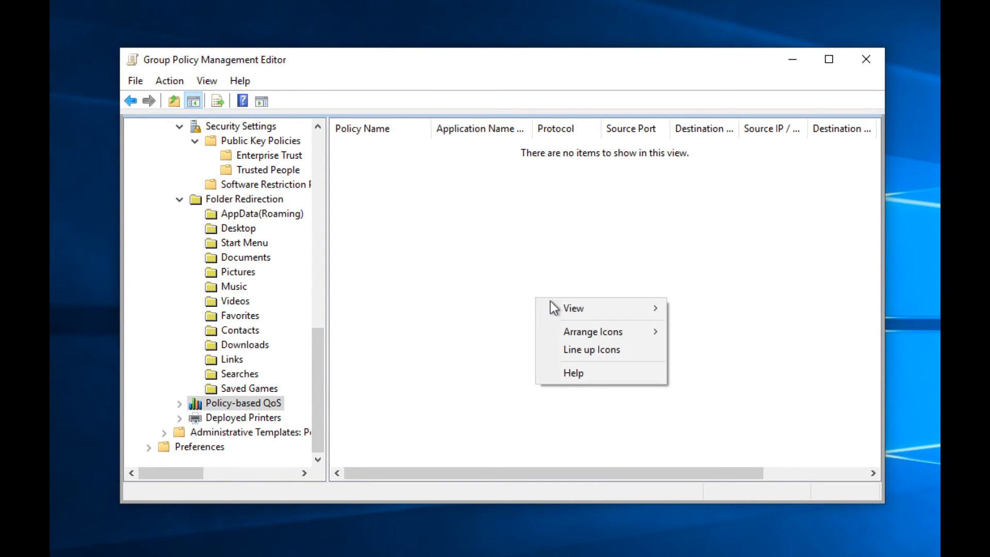
key(Escape)
click(237, 417)
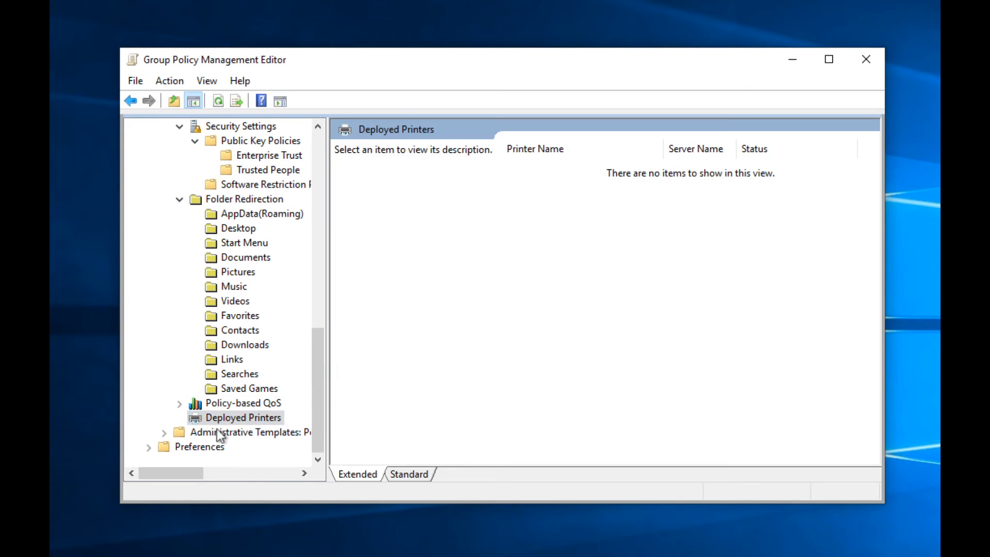
double_click(206, 431)
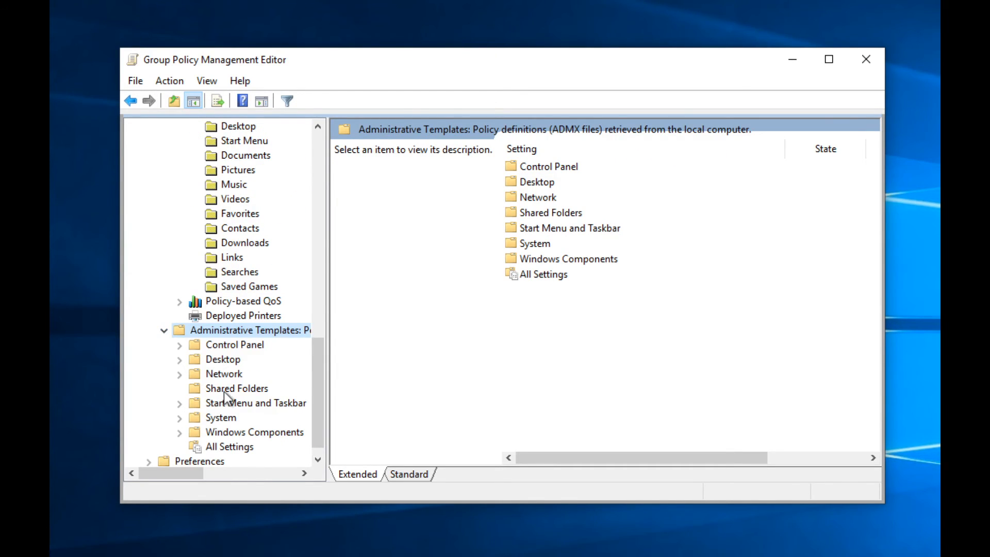
Step: Expand Control Panel and inspect Hide "Add programs from Microsoft" under Add or Remove Programs, unchanged
click(179, 345)
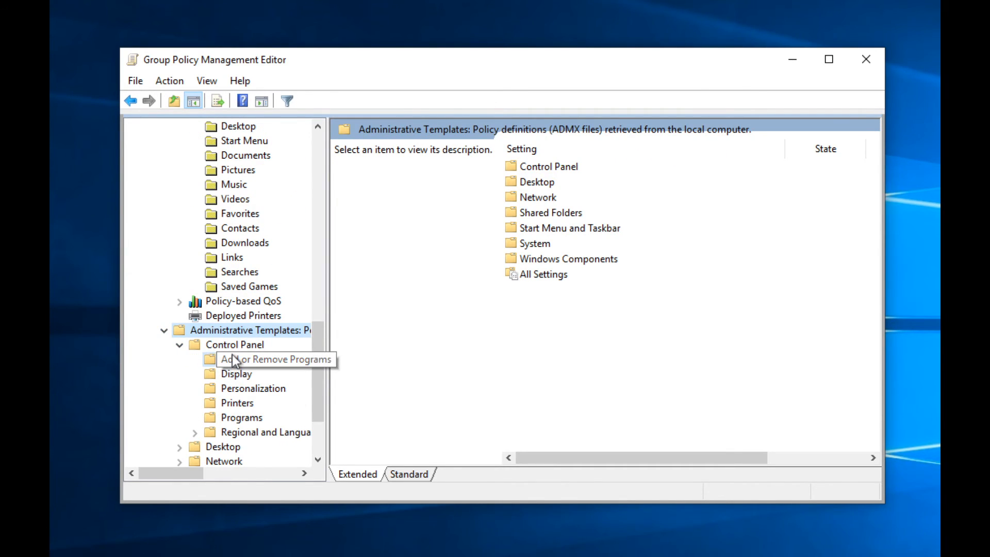
click(224, 361)
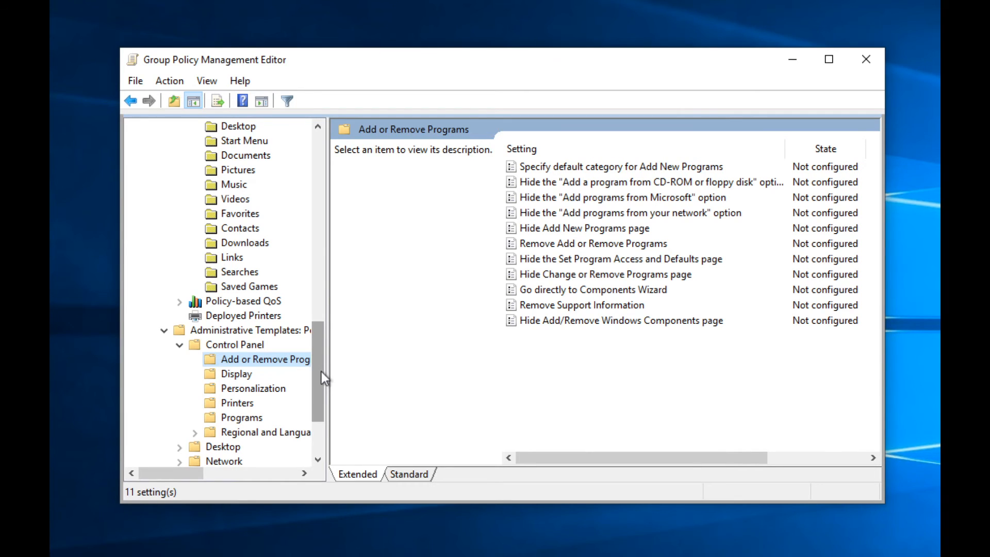
key(Down)
key(Up)
double_click(590, 198)
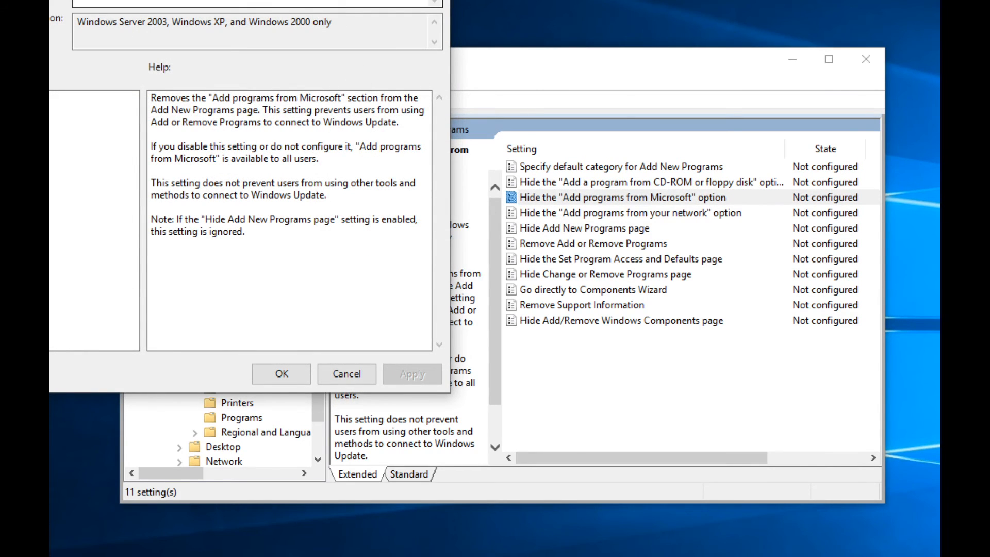
drag(289, 1, 496, 63)
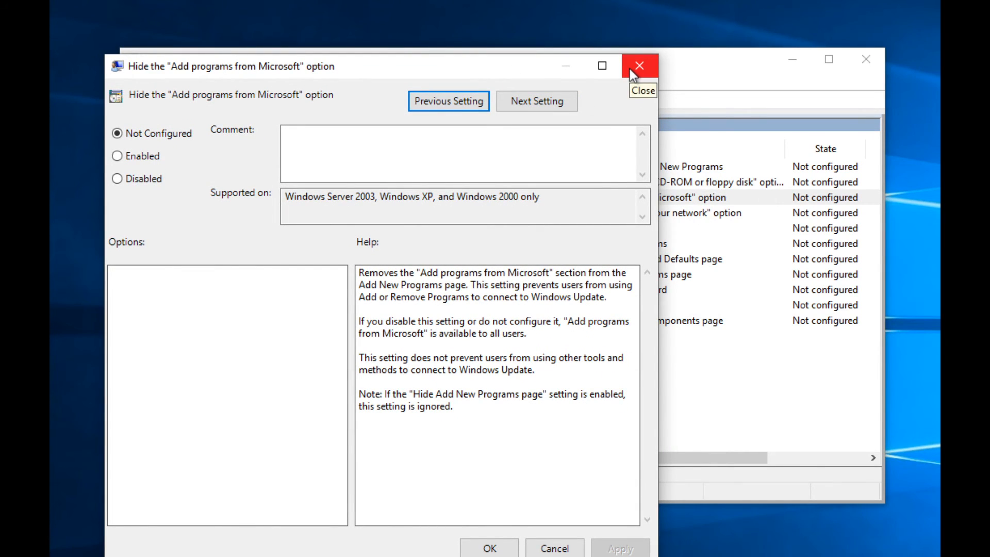
click(631, 70)
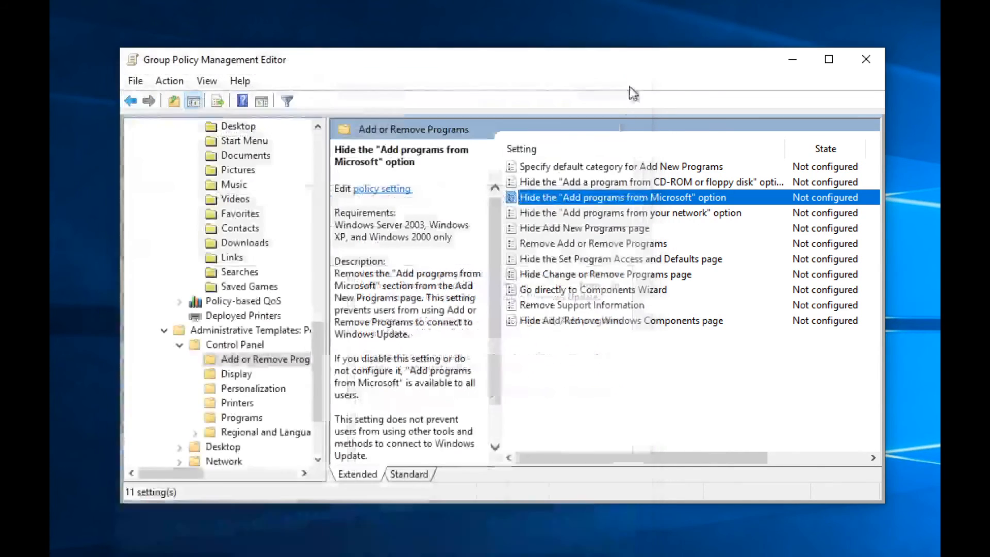
Step: Inspect Hide Add New Programs page unchanged, then show the Display settings
double_click(624, 227)
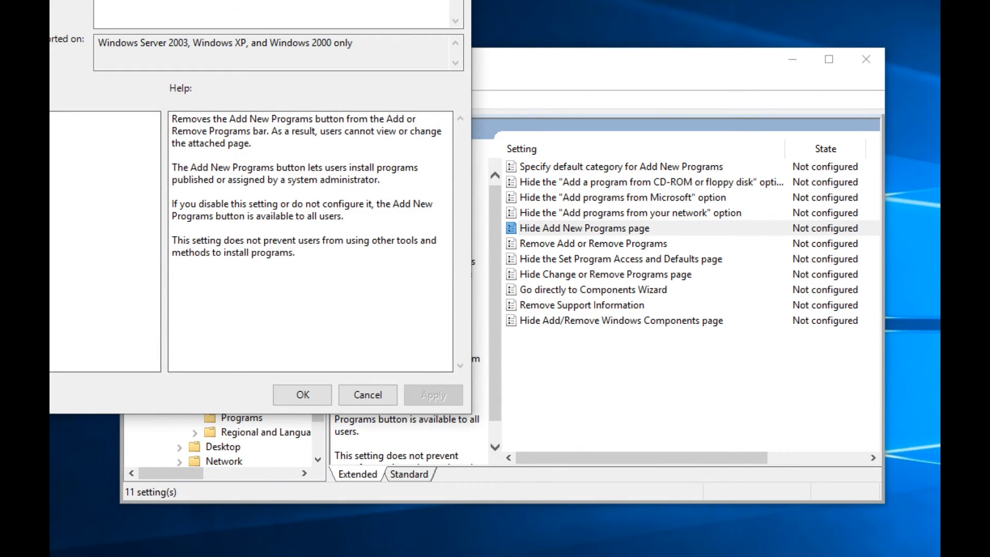
drag(306, 0, 502, 75)
click(655, 73)
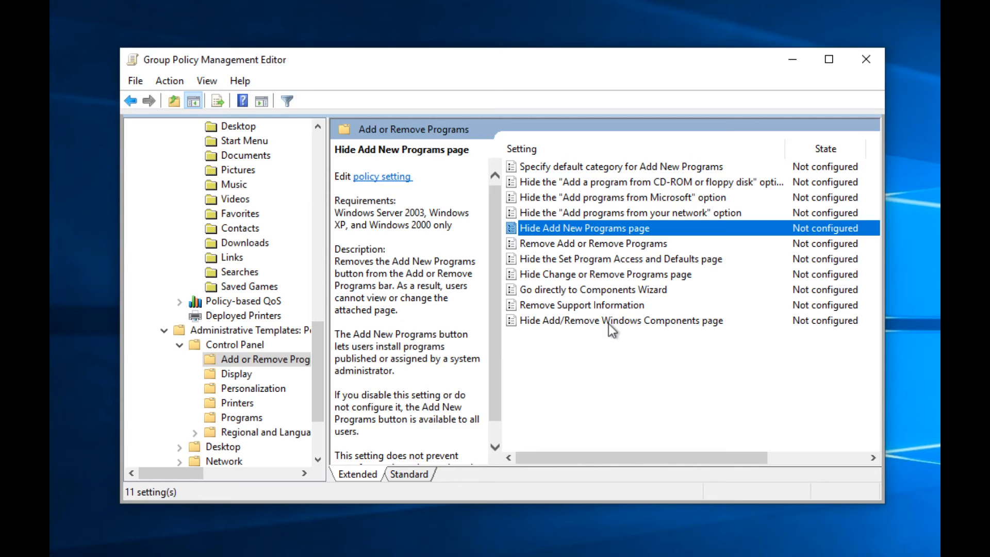
click(230, 376)
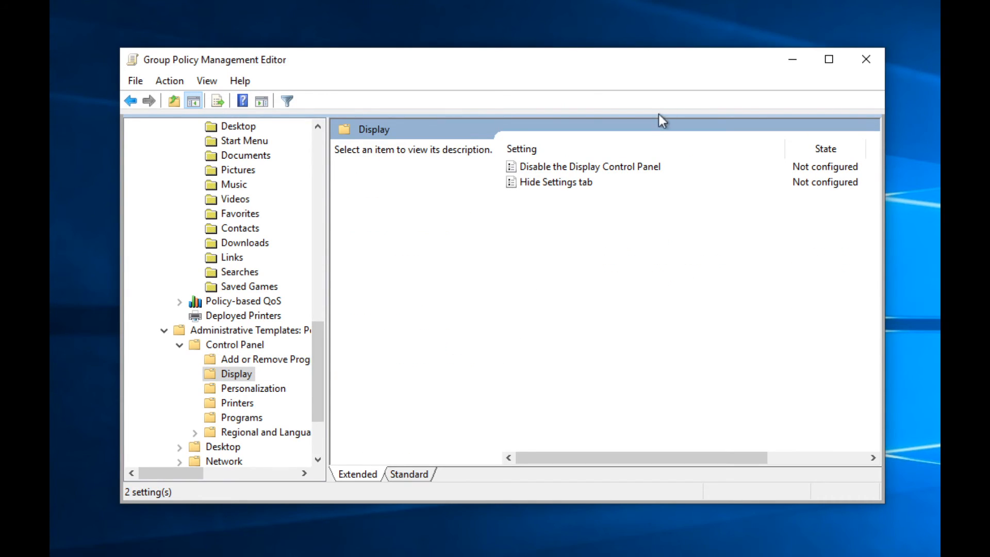
Step: Browse the 16 Personalization settings and inspect Enable screen saver without changing it
click(233, 387)
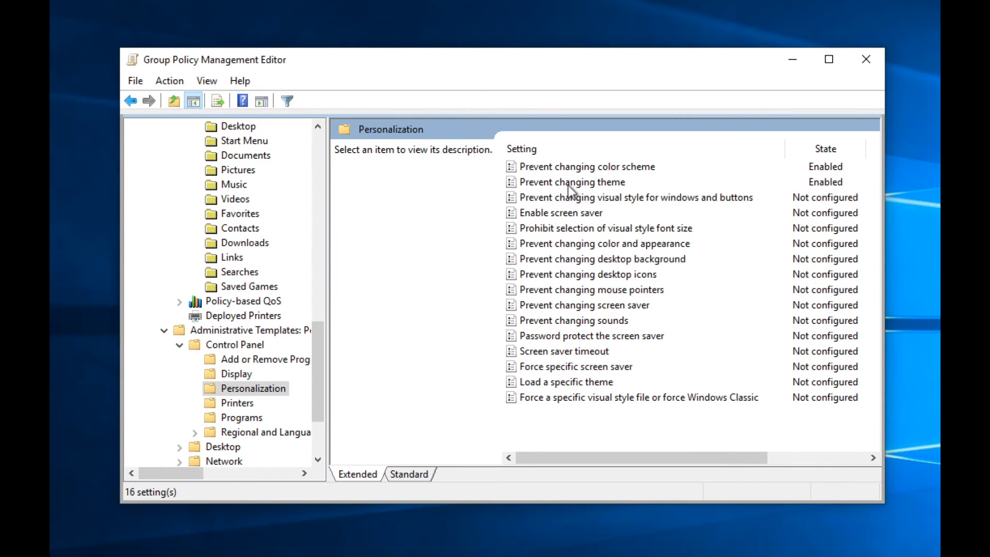
click(570, 183)
click(589, 166)
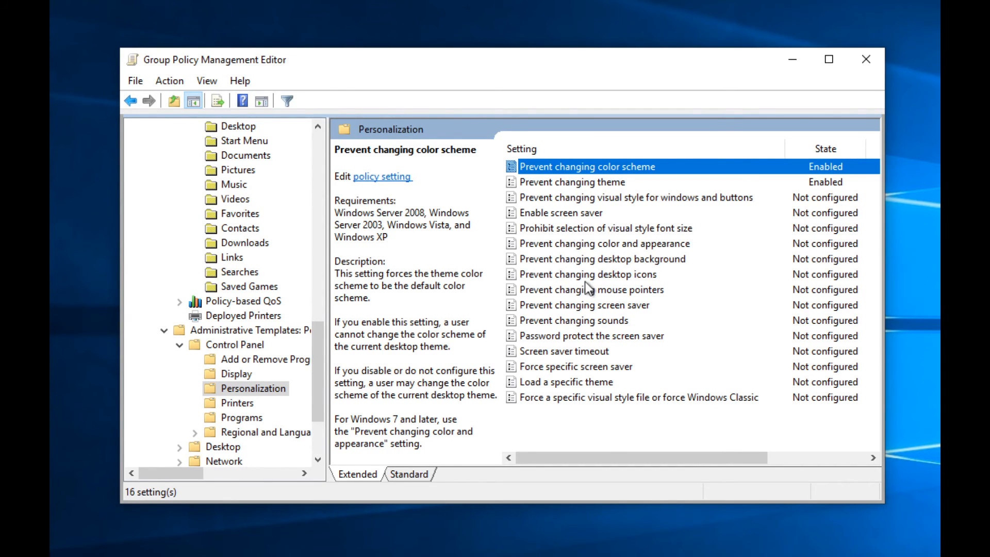
double_click(559, 214)
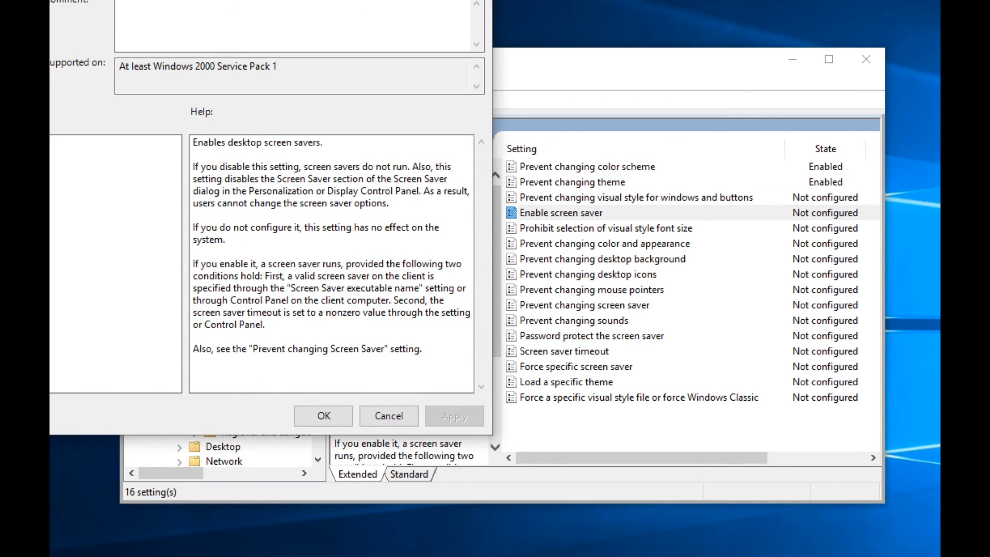
drag(336, 1, 494, 55)
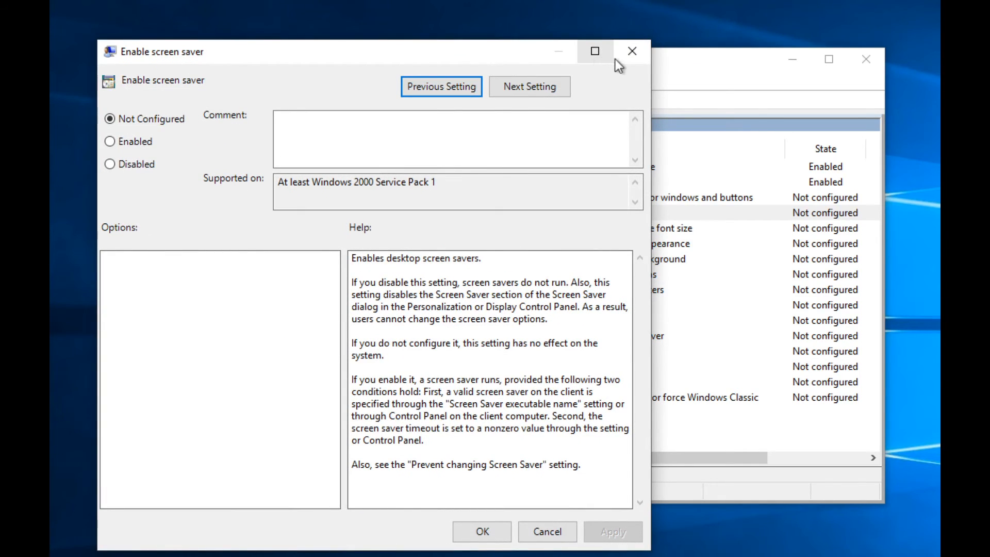
click(628, 51)
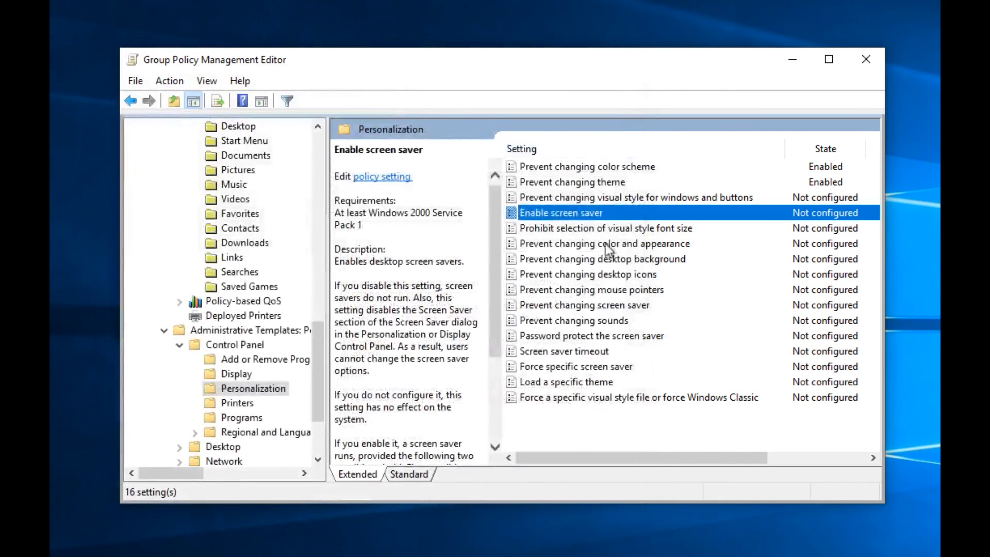
Step: Enable Screen saver timeout, replacing 900 with 500 seconds, then show the Programs settings
double_click(545, 352)
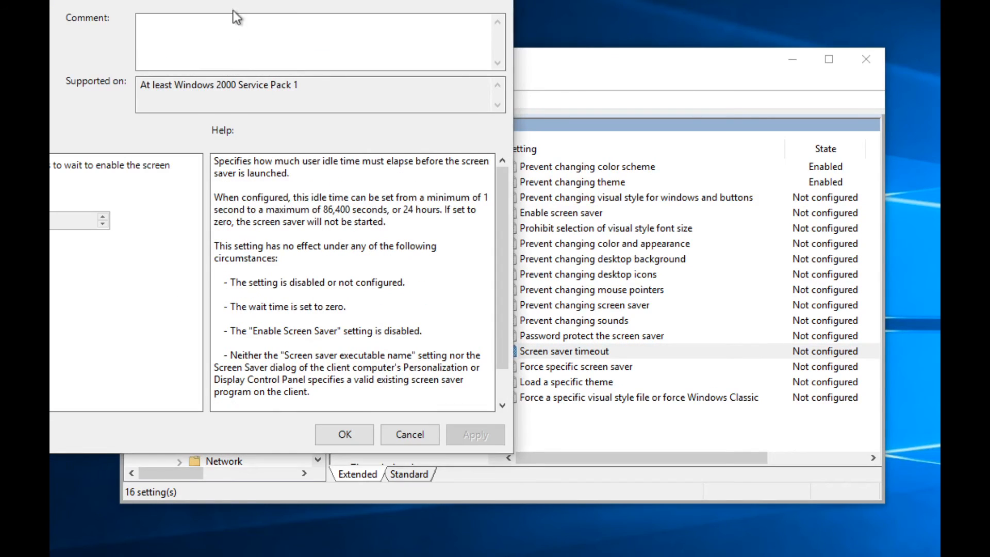
drag(236, 0, 383, 42)
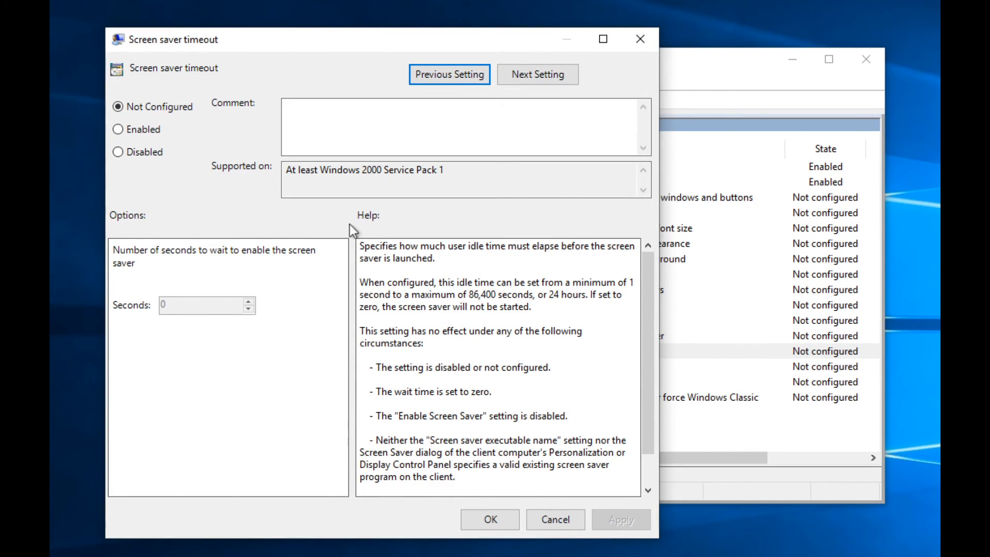
click(156, 135)
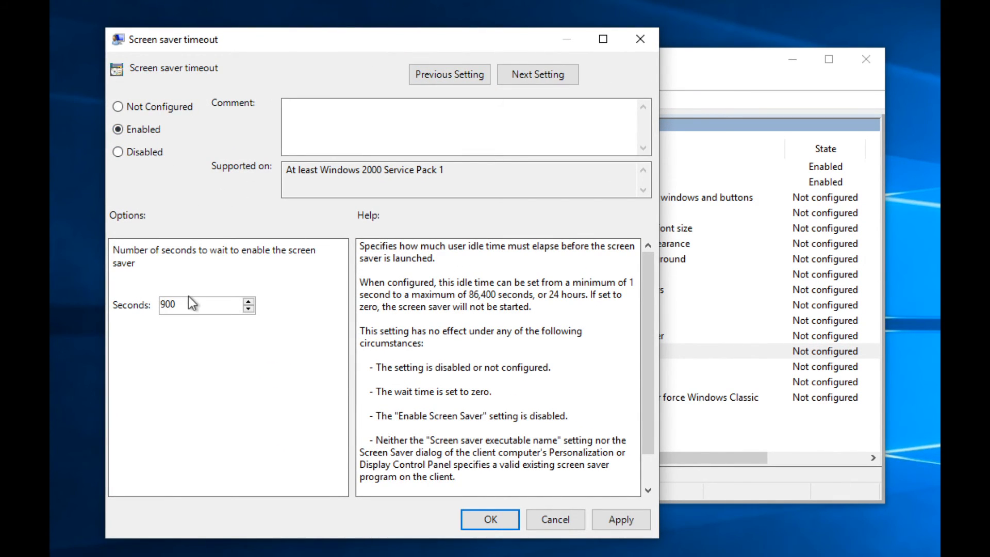
drag(194, 303, 127, 303)
text(500)
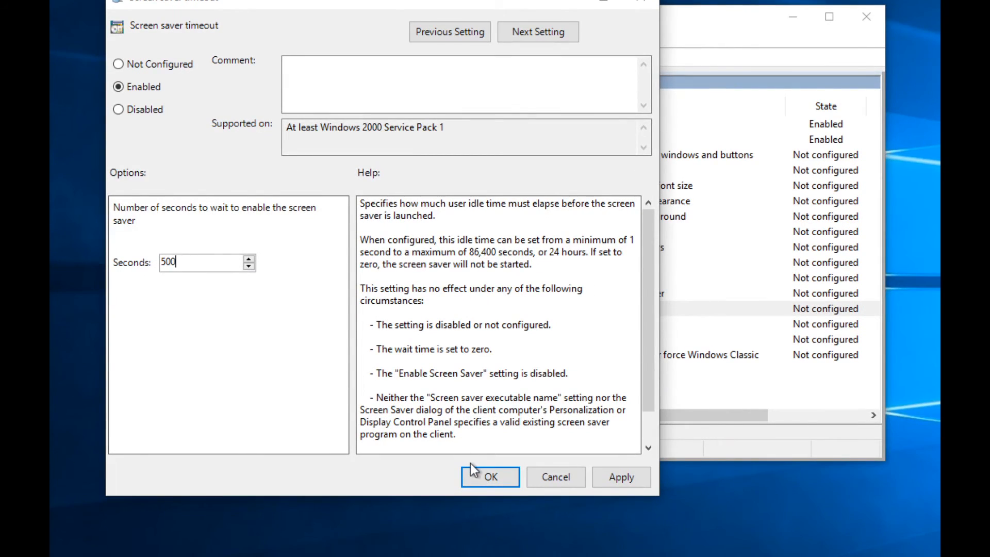
click(479, 476)
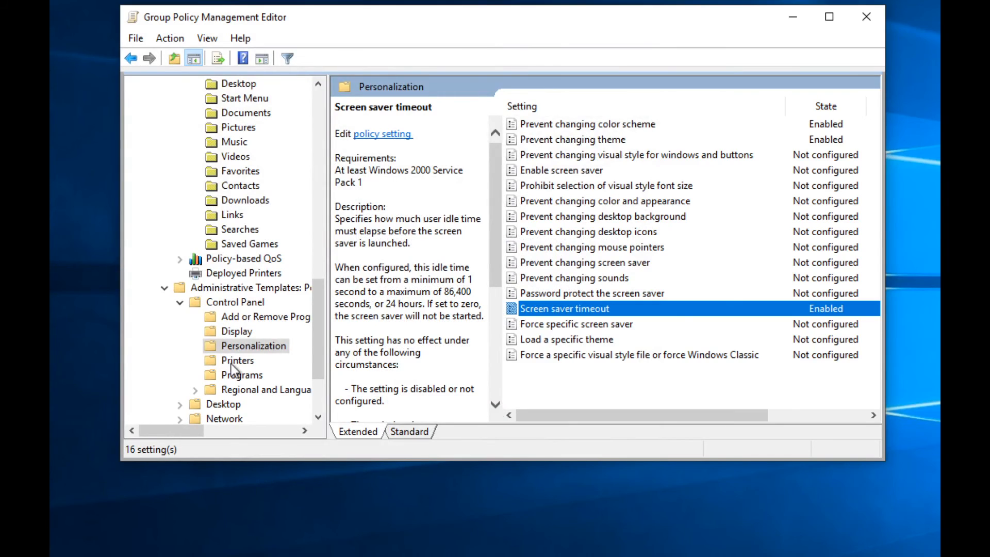
click(232, 361)
click(235, 373)
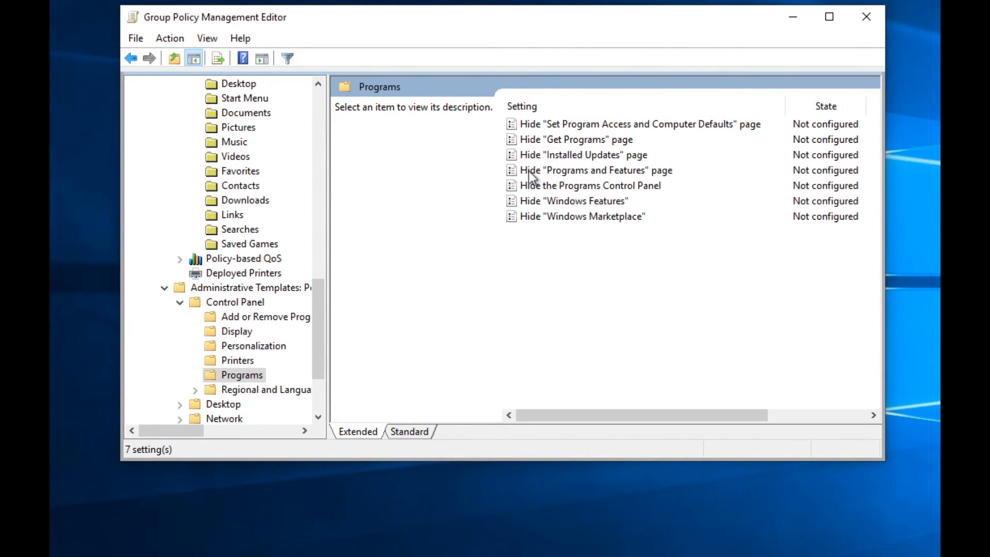
Step: Close the Hide "Programs and Features" setting and navigate to the Desktop subfolder under Administrative Templates' Desktop
double_click(561, 170)
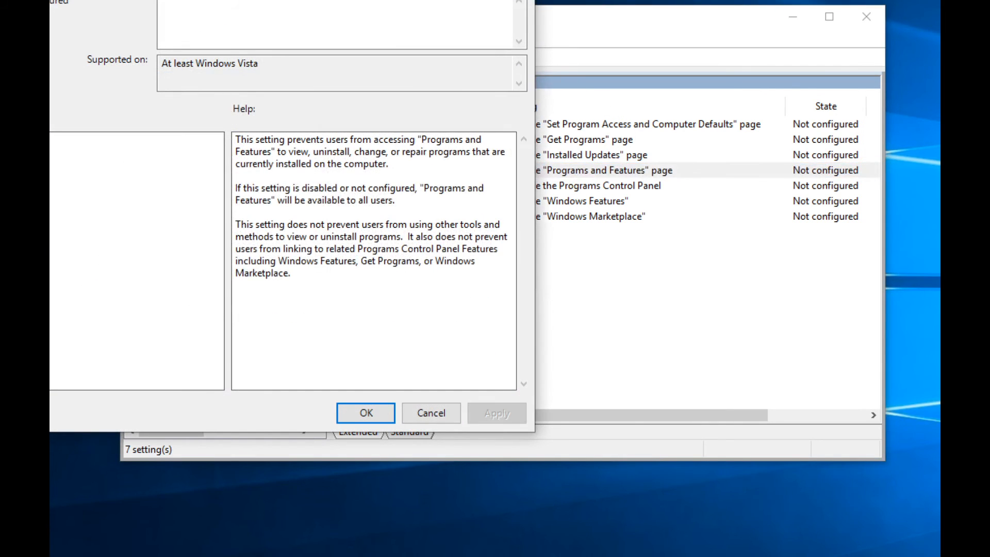
key(Escape)
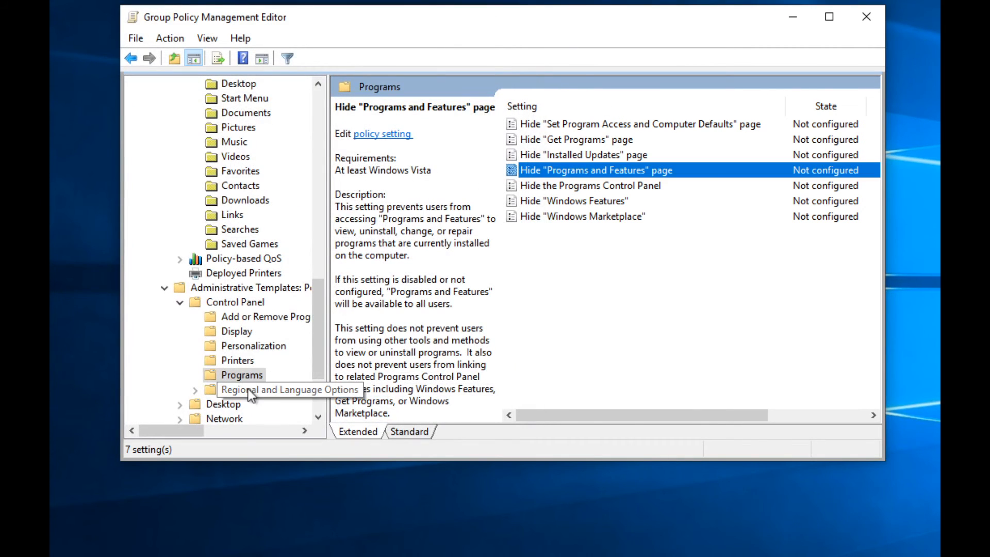
click(257, 389)
click(196, 389)
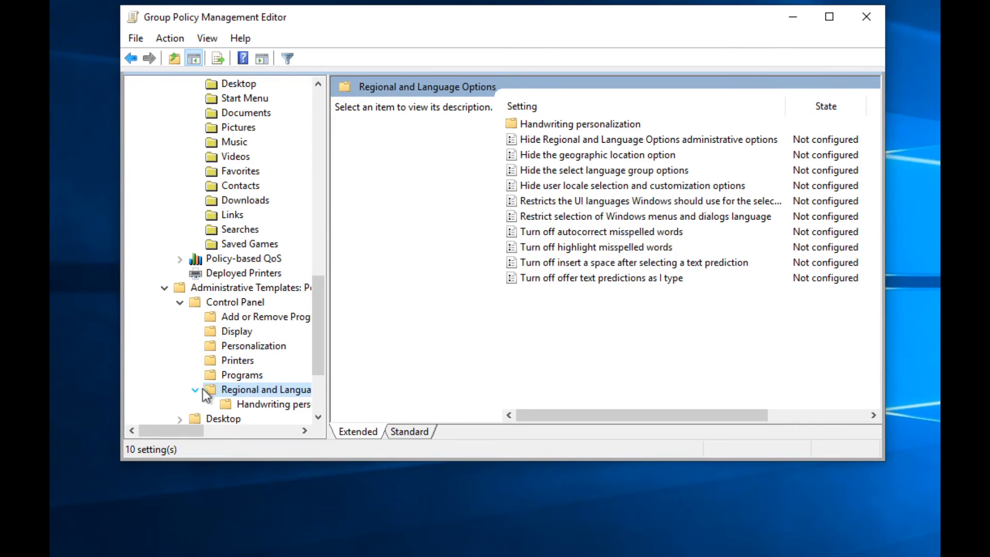
click(249, 402)
click(251, 390)
scroll(251, 391, down, 3)
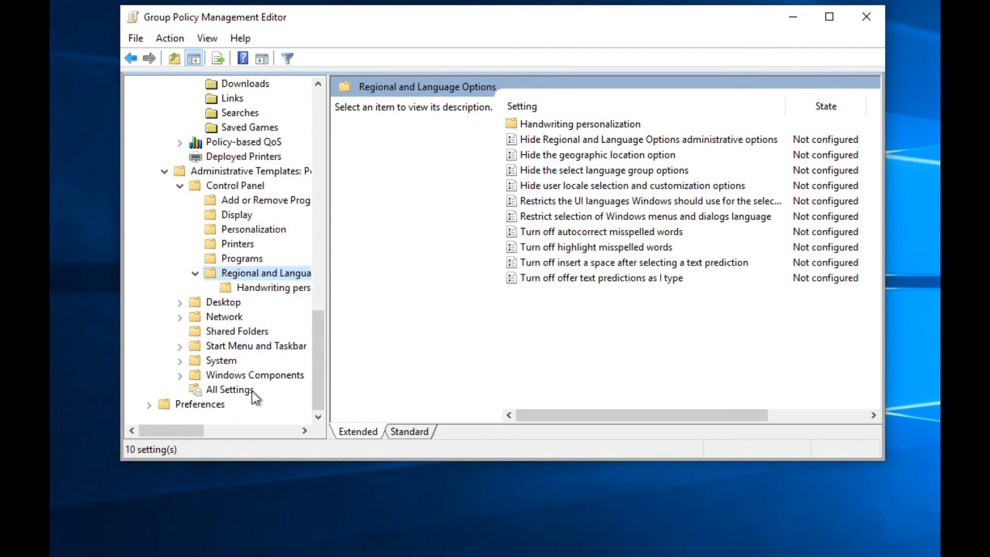
click(180, 303)
click(219, 316)
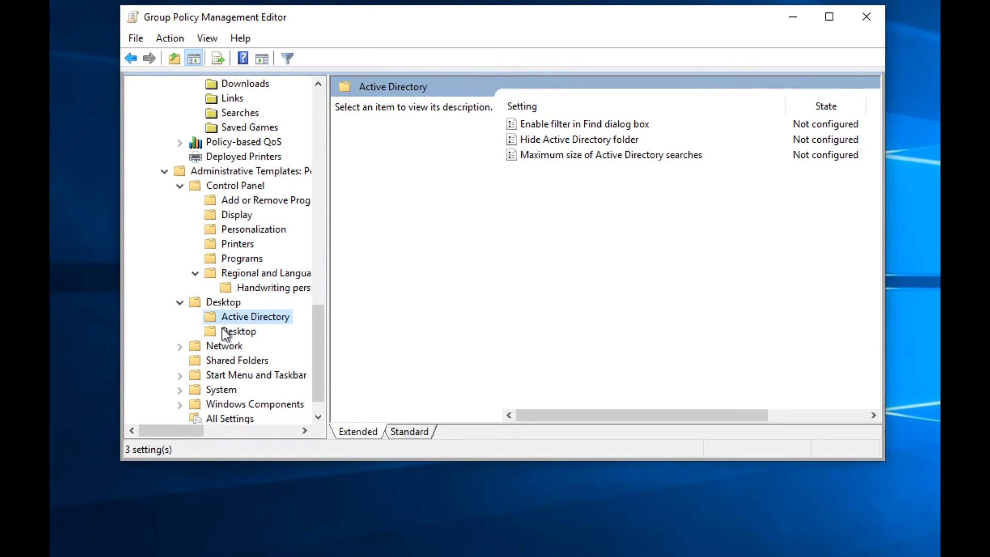
click(225, 332)
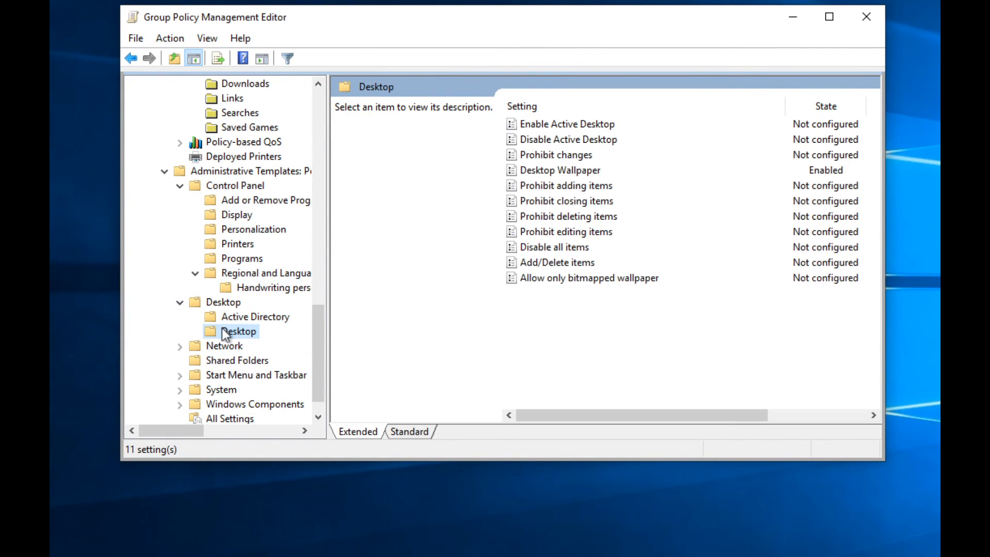
Step: Confirm Desktop Wallpaper is Enabled with C:\Windows\Web\Wallpaper\221581.jpg in Fill style
double_click(550, 170)
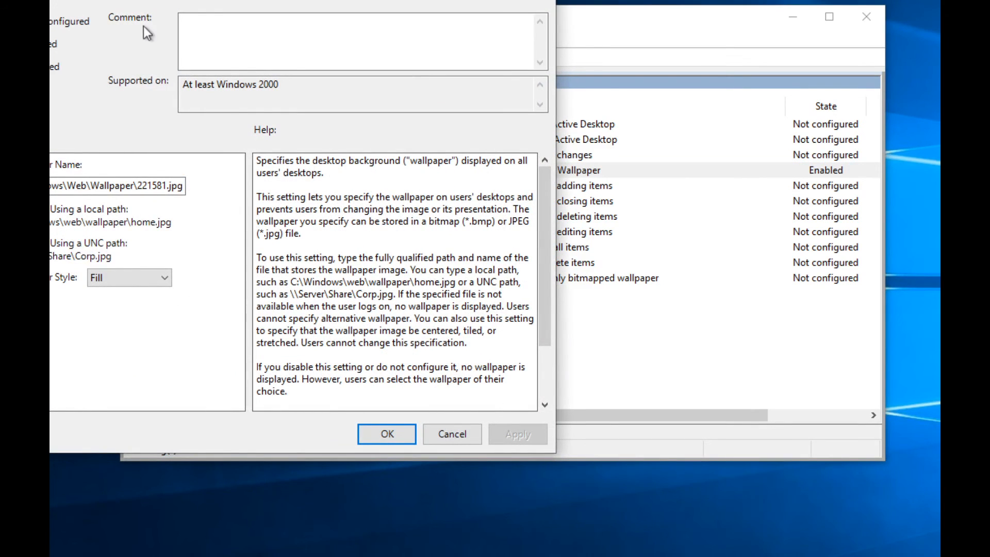
drag(132, 0, 262, 54)
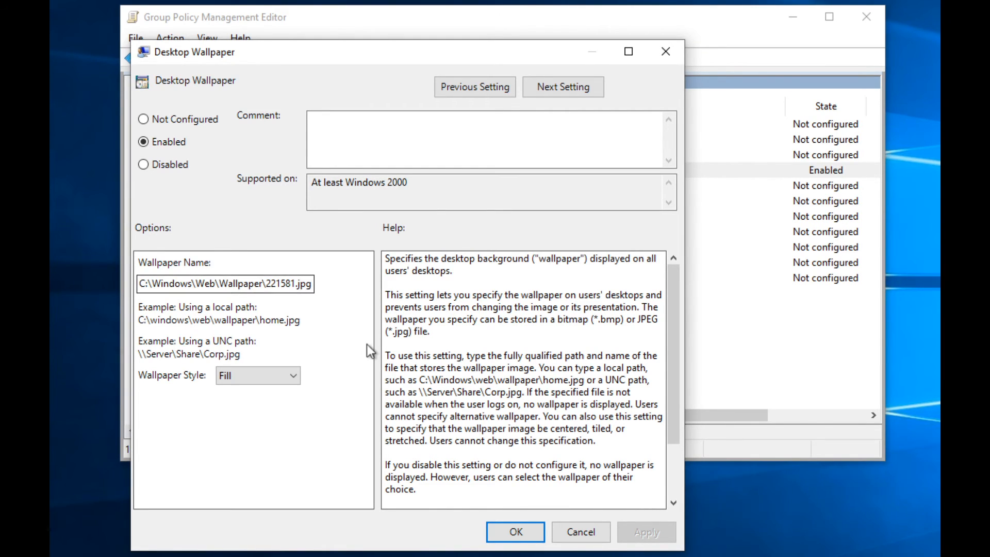
click(506, 530)
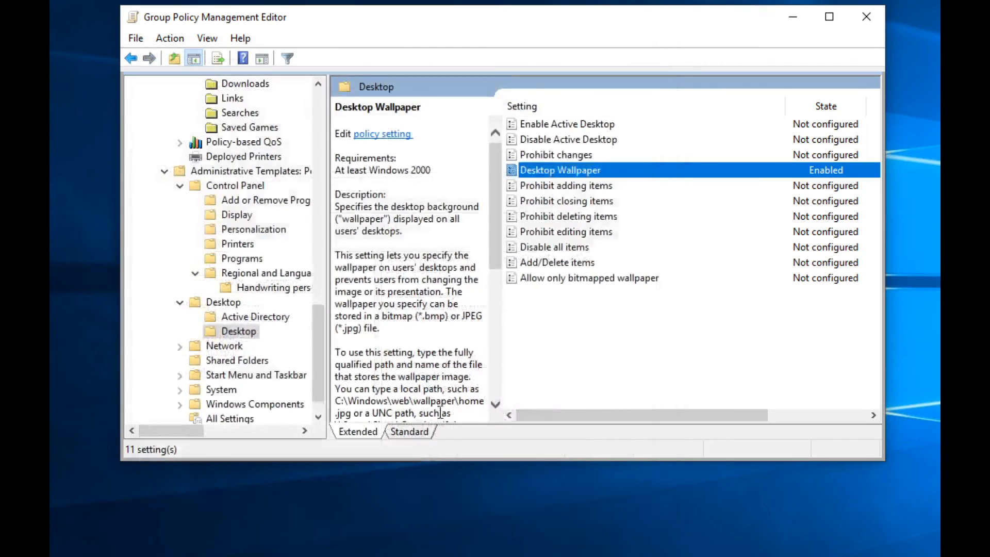
Step: Browse Network, Shared Folders and Start Menu and Taskbar, then list All Settings (1772)
click(180, 346)
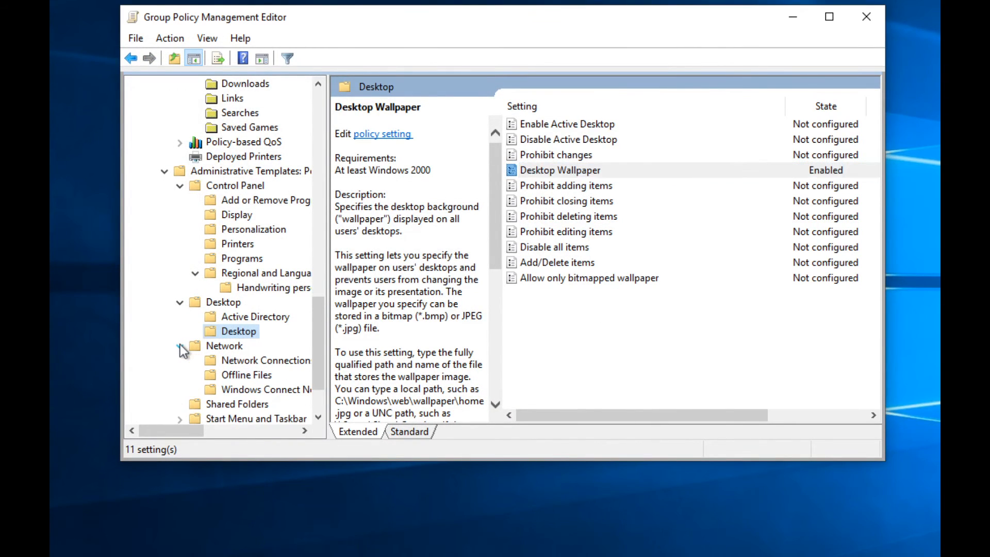
click(227, 361)
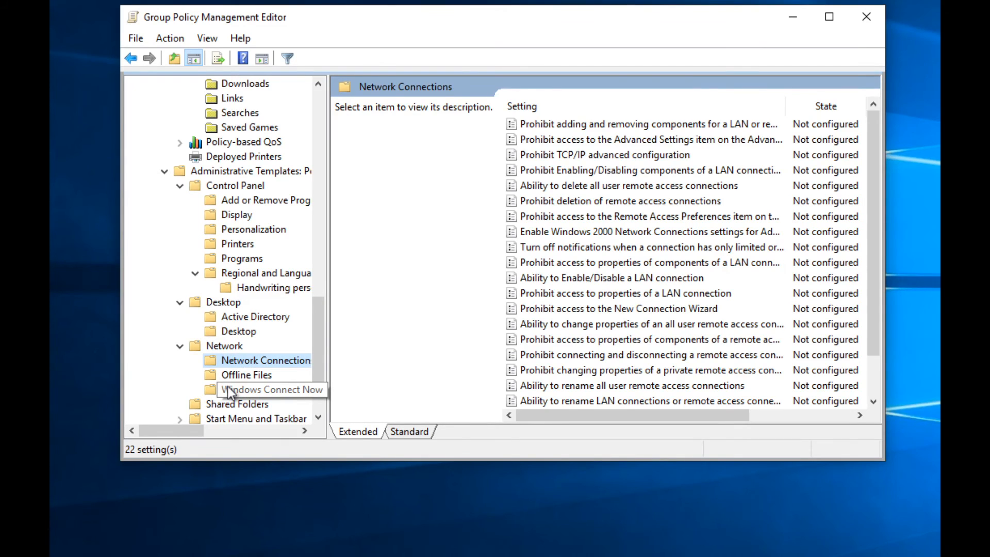
click(227, 386)
scroll(228, 386, down, 2)
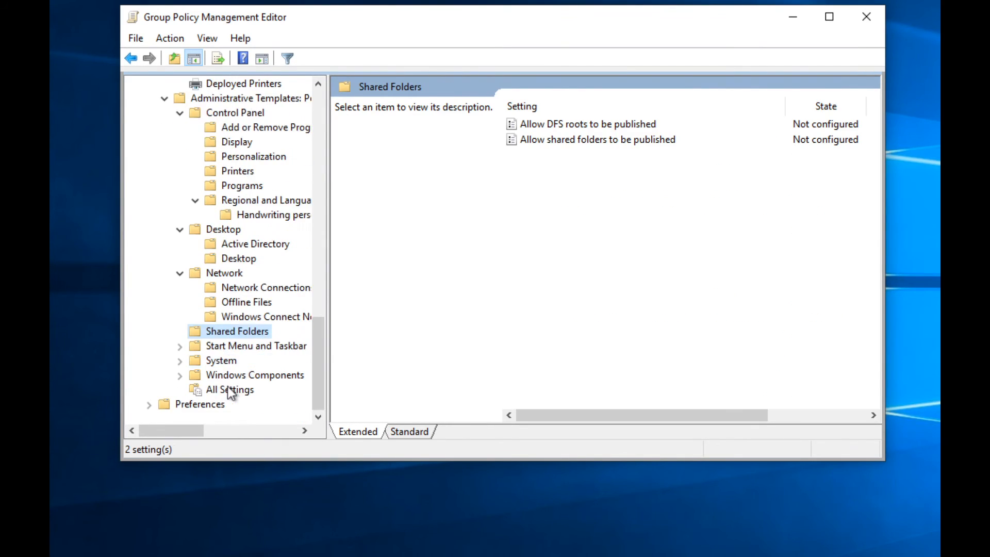
click(180, 346)
click(233, 345)
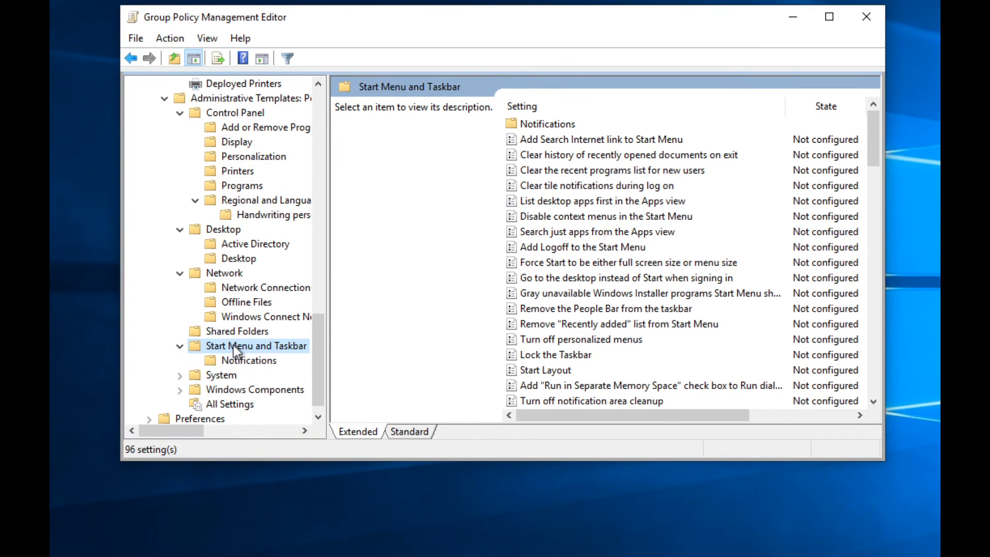
scroll(658, 341, down, 20)
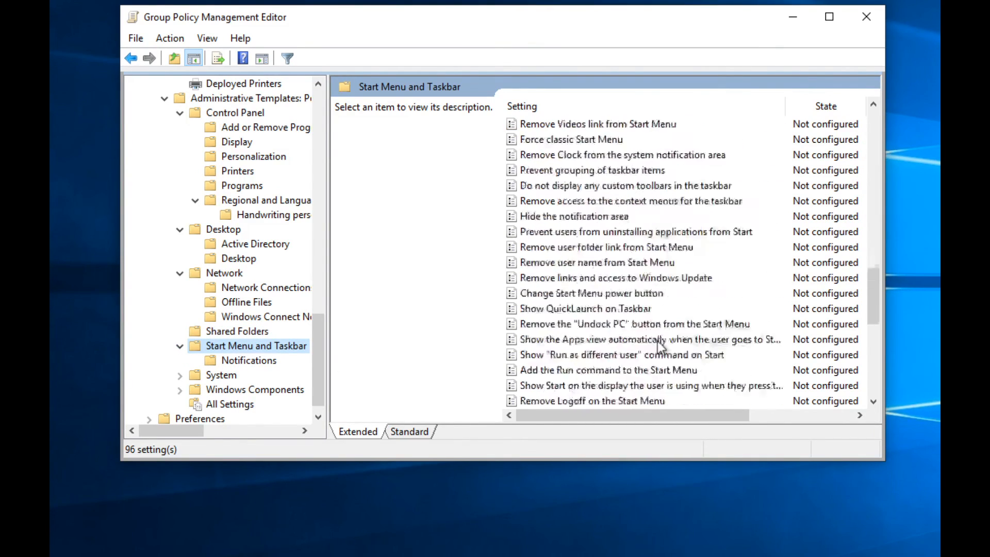
scroll(658, 341, down, 3)
scroll(657, 342, up, 20)
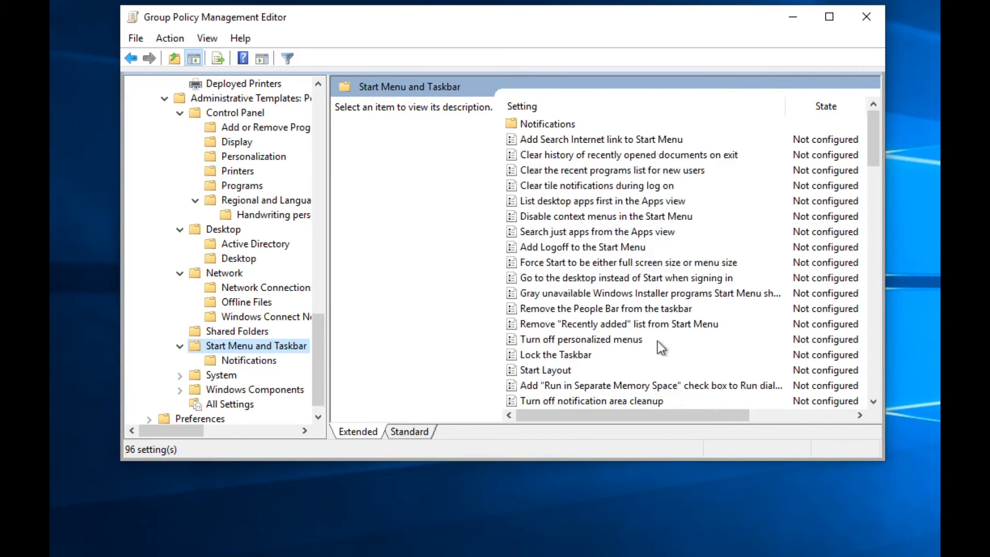
click(233, 402)
scroll(765, 274, down, 15)
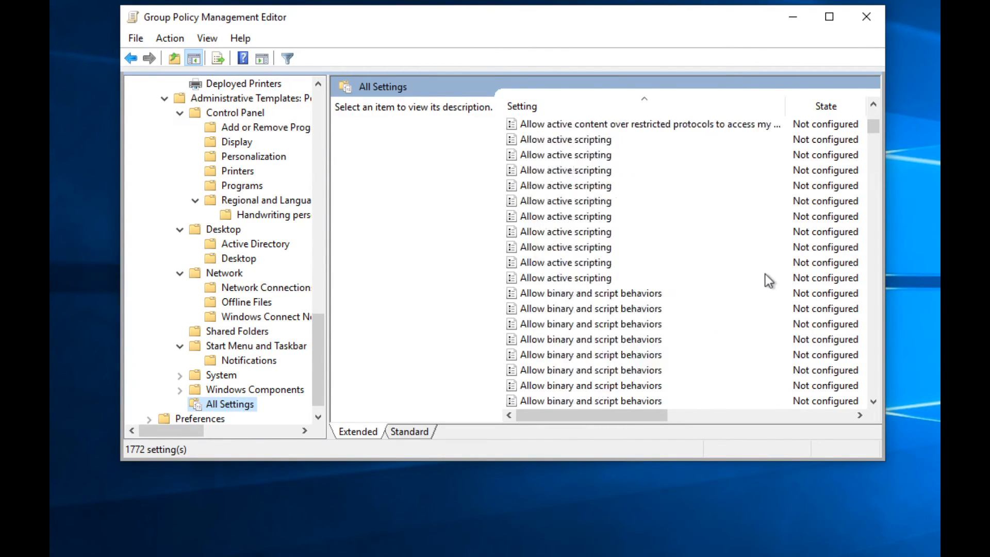
scroll(765, 278, down, 20)
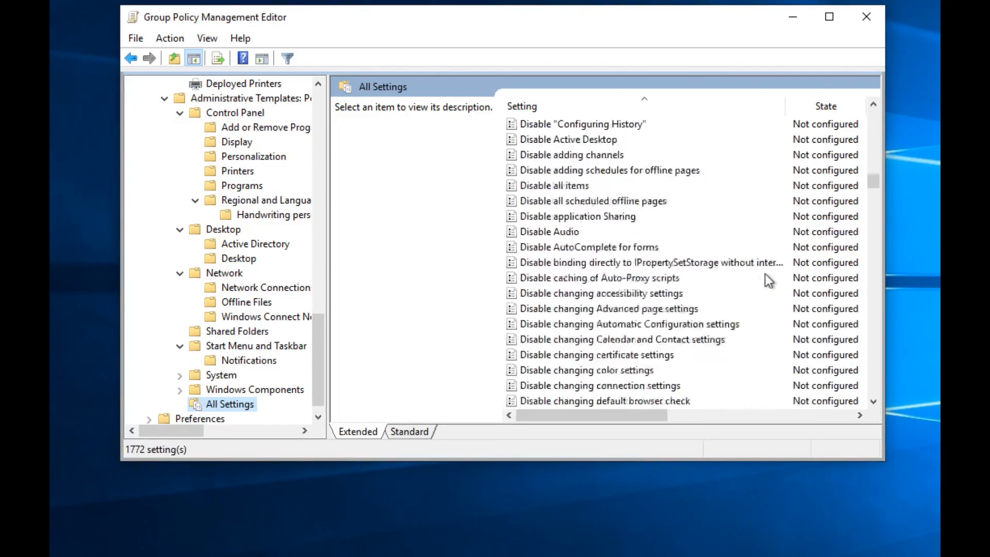
scroll(765, 274, down, 20)
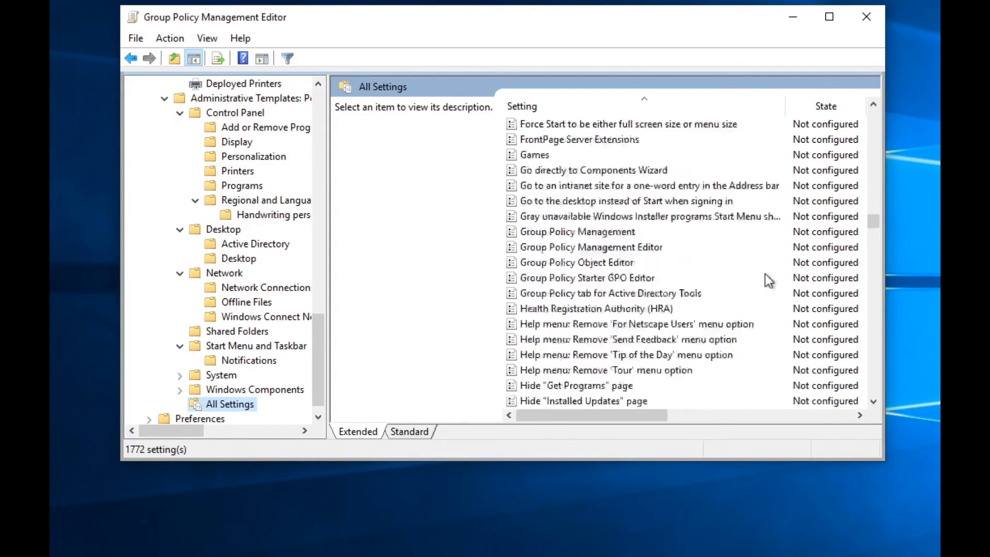
scroll(765, 278, down, 20)
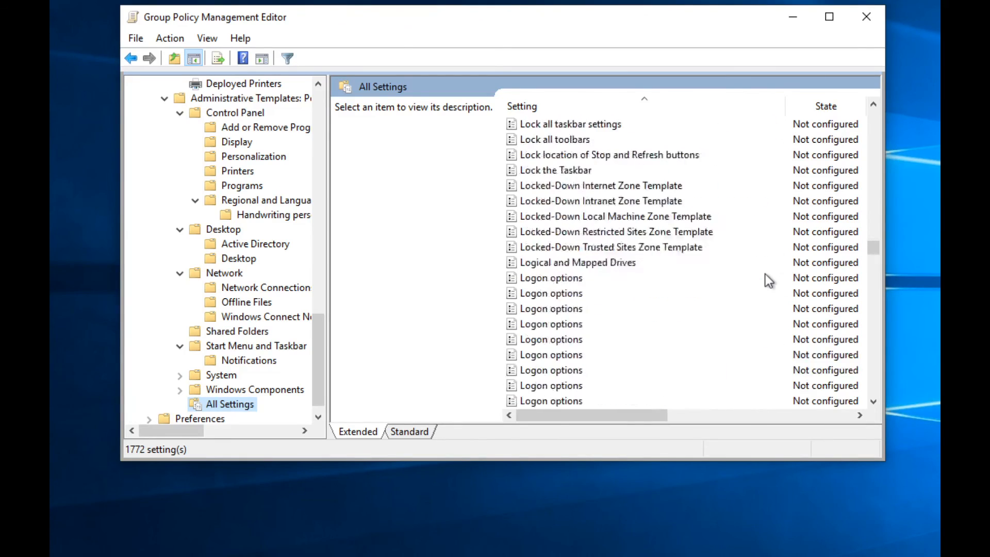
scroll(765, 274, down, 20)
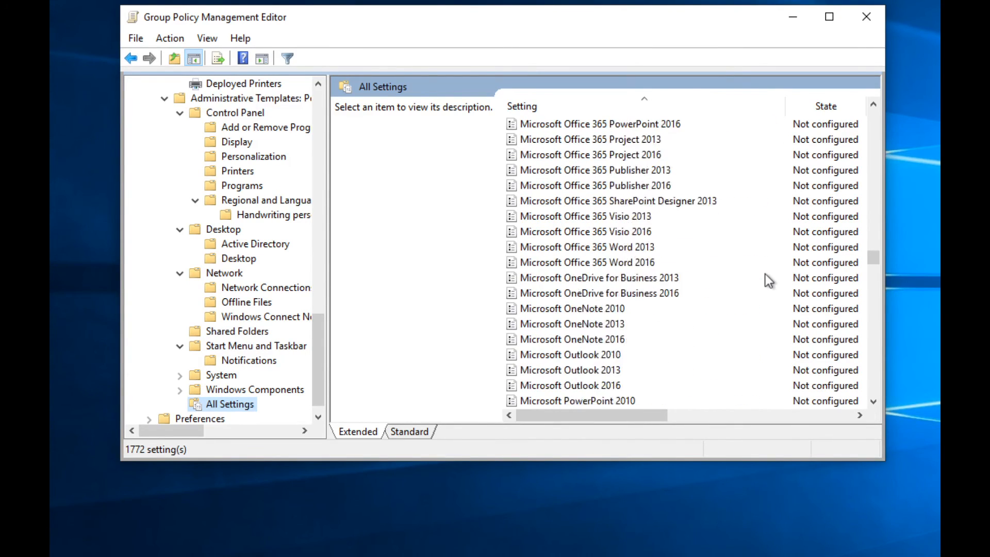
scroll(765, 274, down, 20)
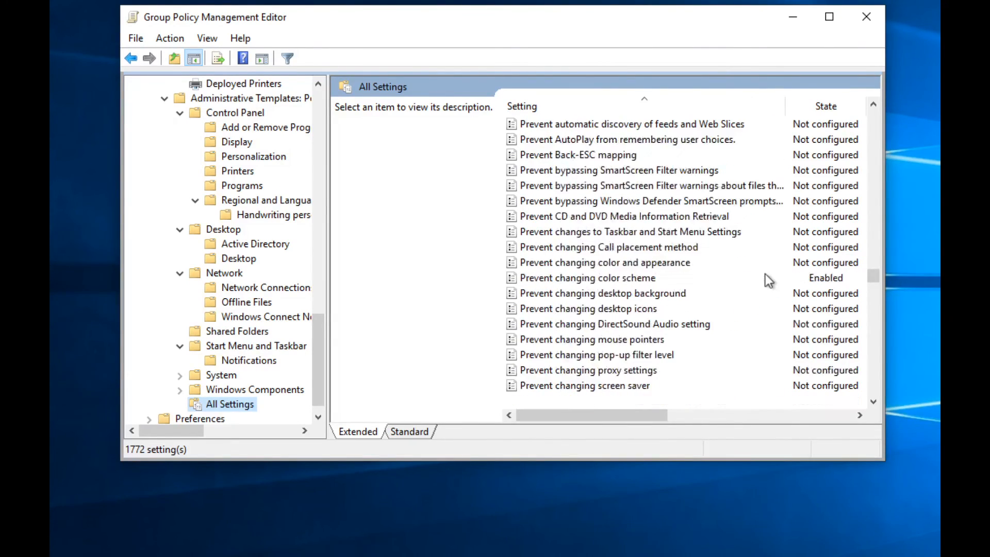
scroll(765, 274, down, 20)
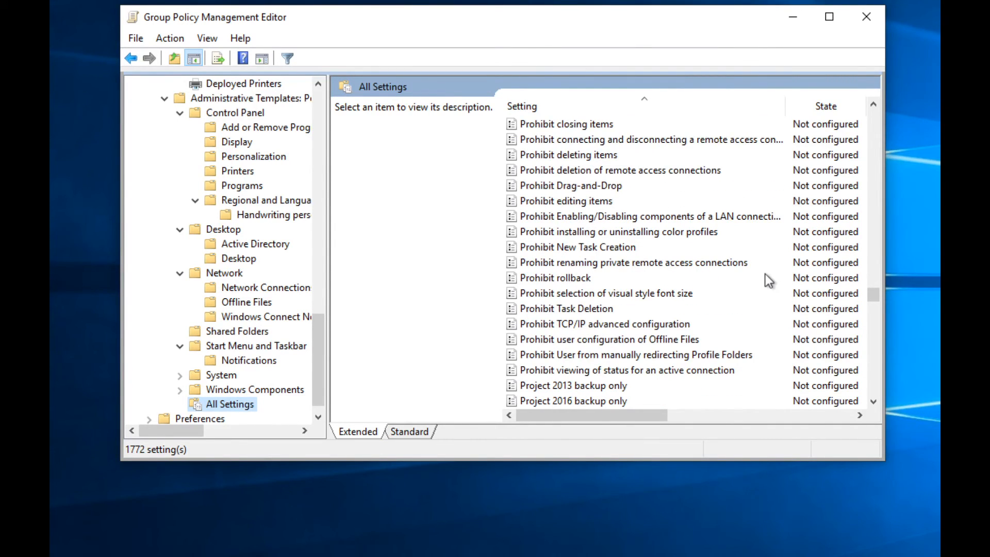
scroll(765, 274, down, 20)
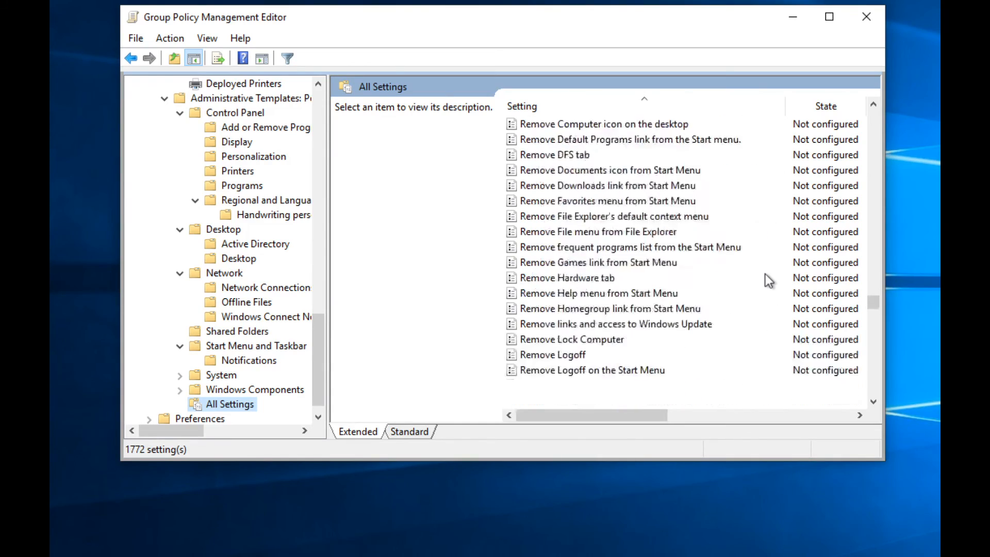
scroll(768, 280, down, 20)
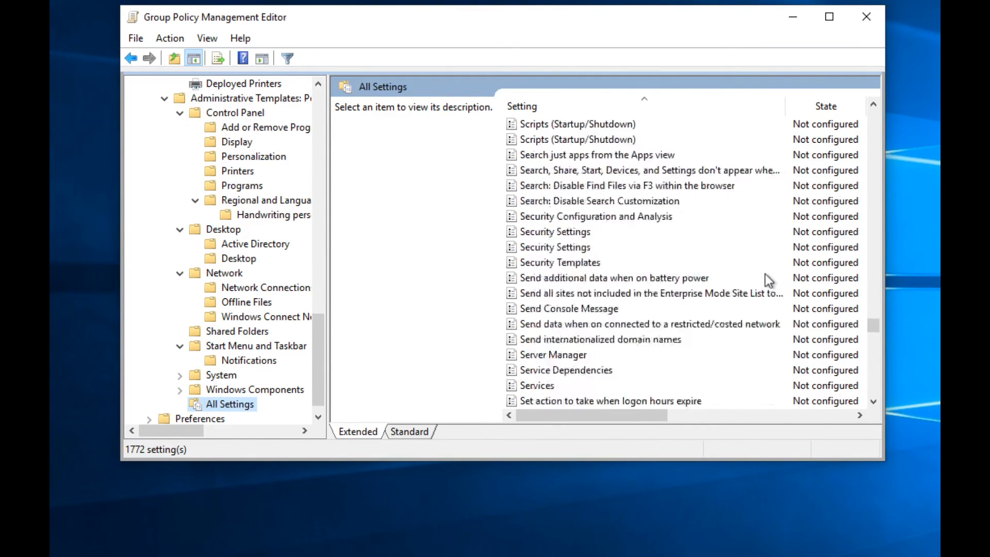
scroll(768, 279, down, 10)
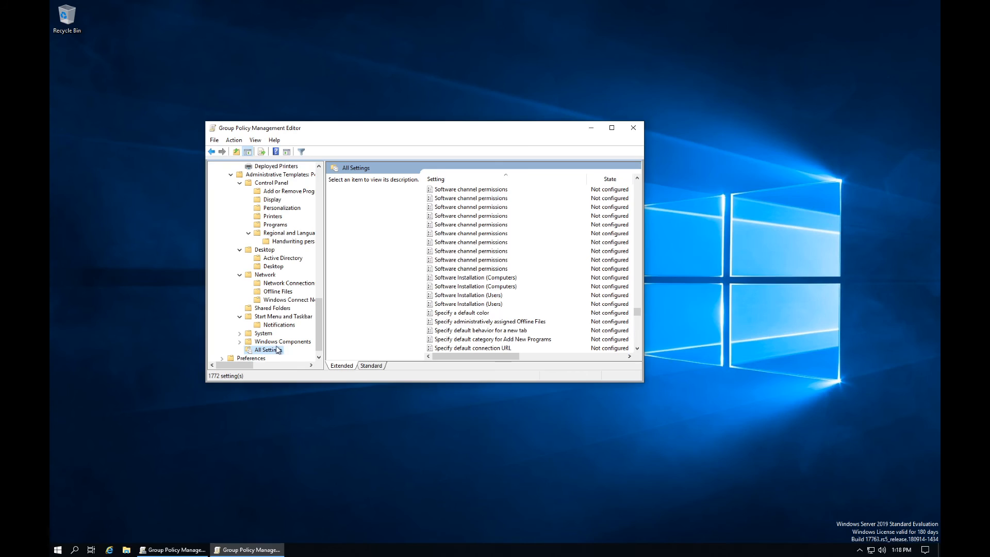
Step: Minimize the policy editor and Group Policy Management windows to reveal the new wallpaper
key(super+Left)
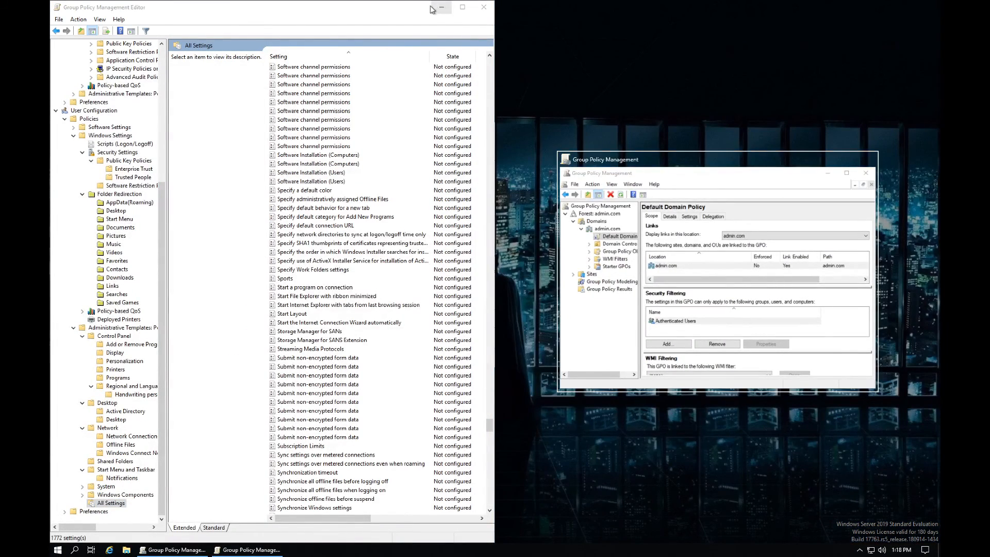
click(431, 8)
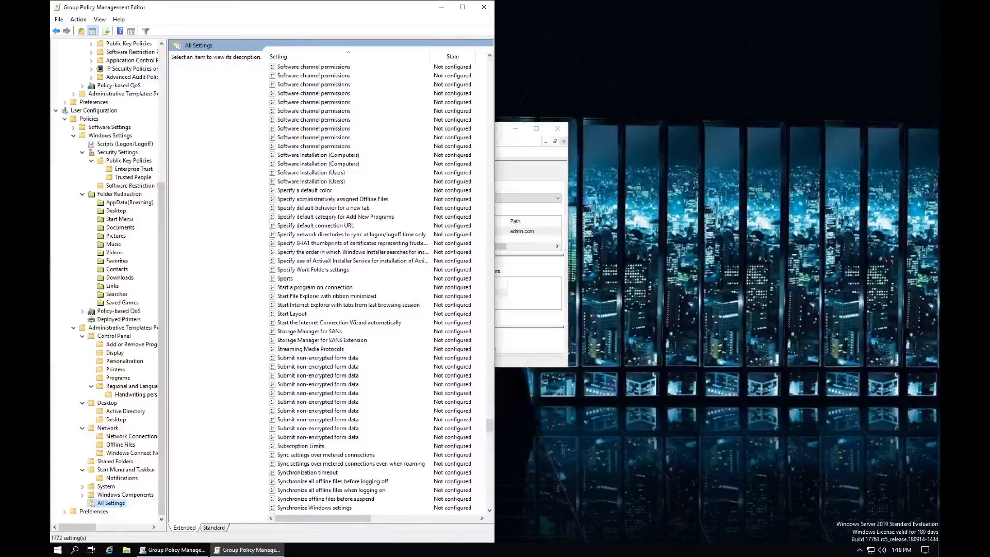
click(443, 6)
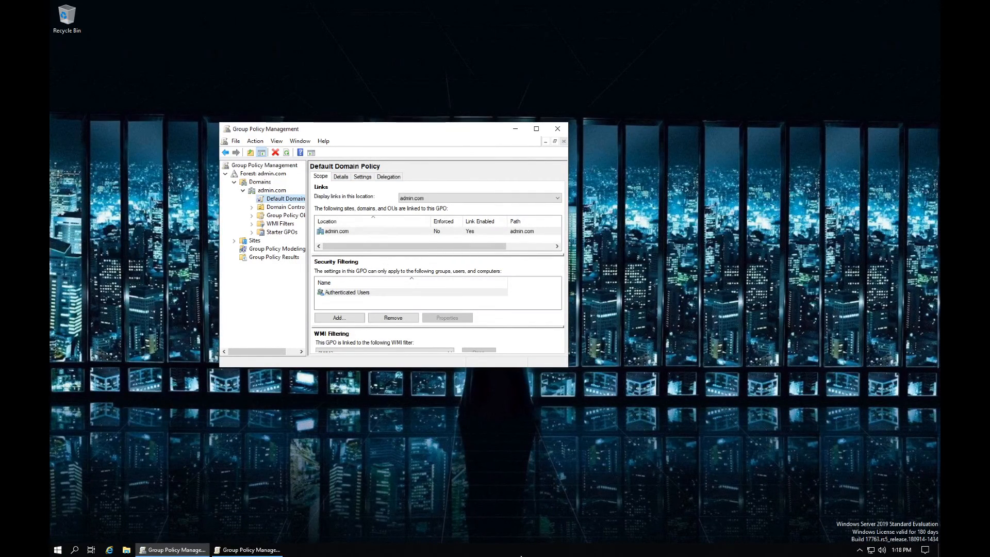
click(520, 129)
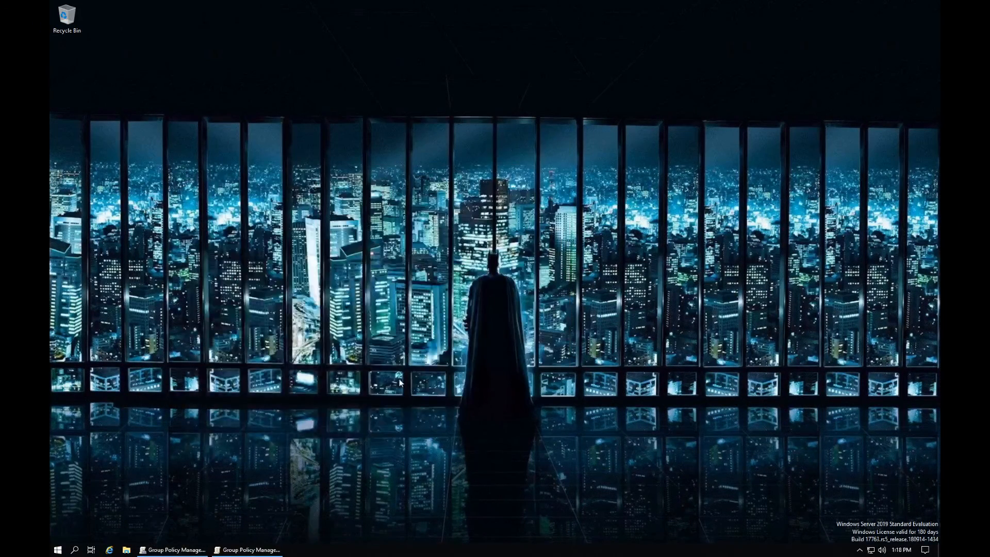
Step: Dismiss the desktop context menu, switch to the Mac desktop and close Screen Sharing
right_click(388, 311)
click(194, 403)
key(ctrl+Left)
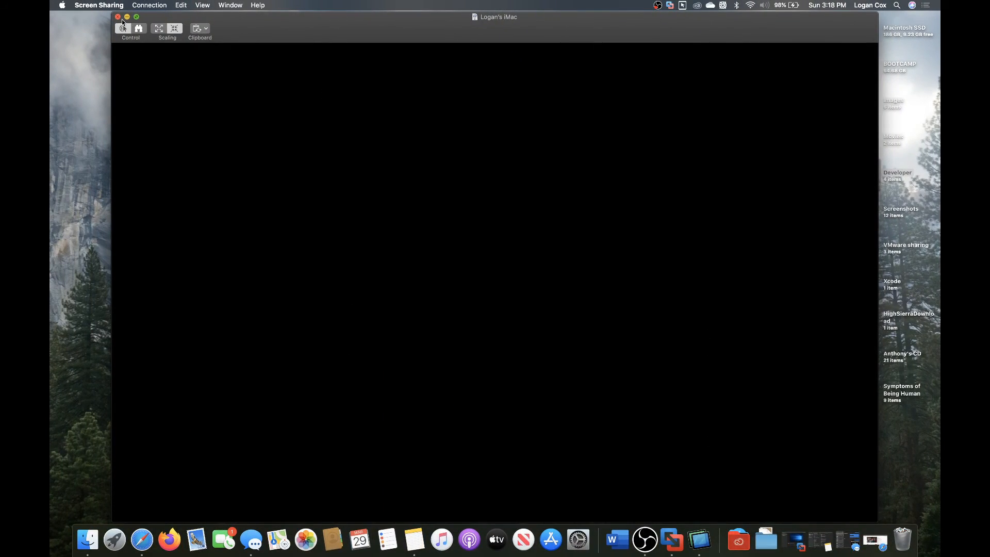
click(118, 16)
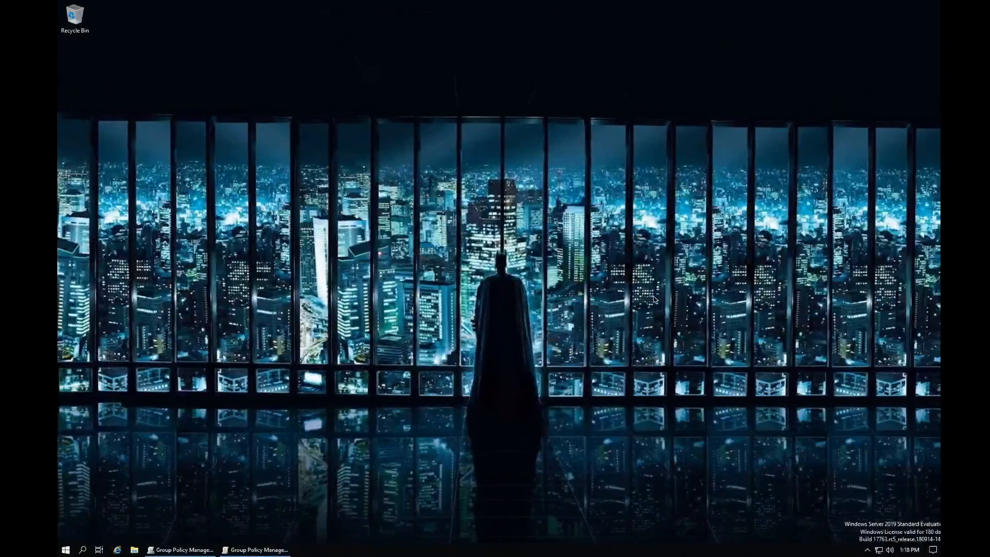